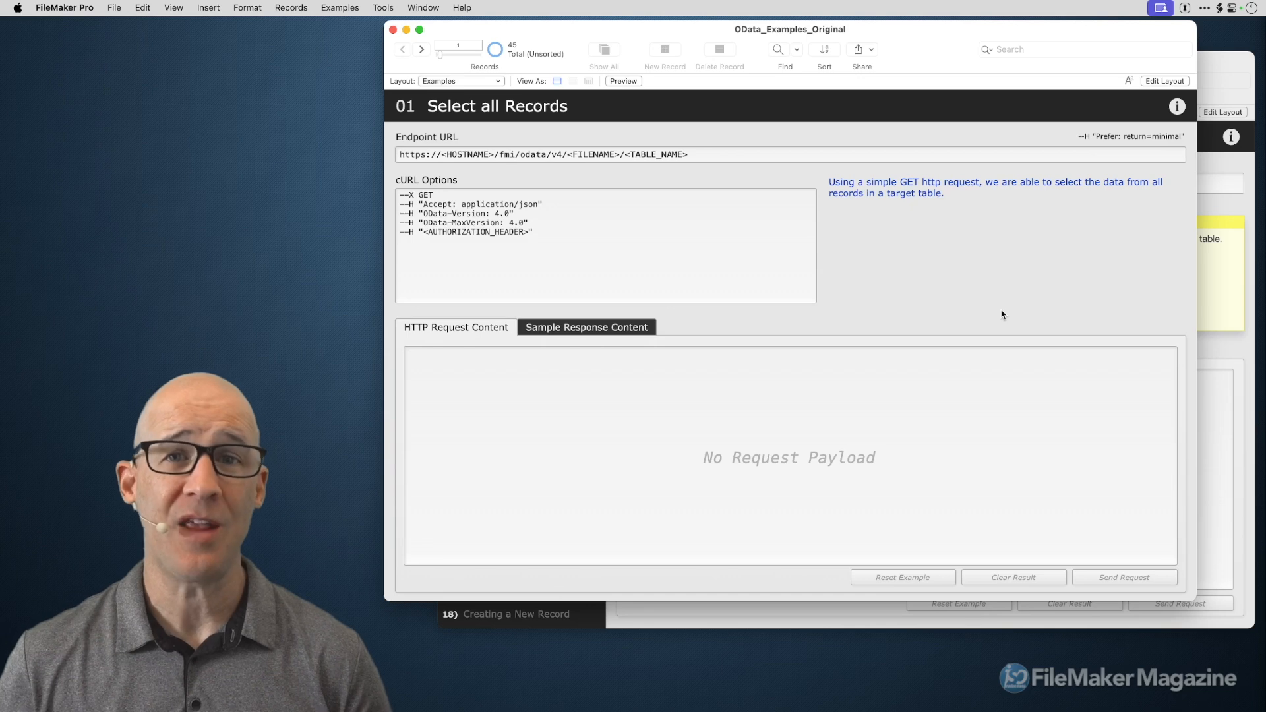
# Compare the Examples layout in the OData_Examples window with the one in OData_Examples_Original.
pyautogui.click(1213, 62)
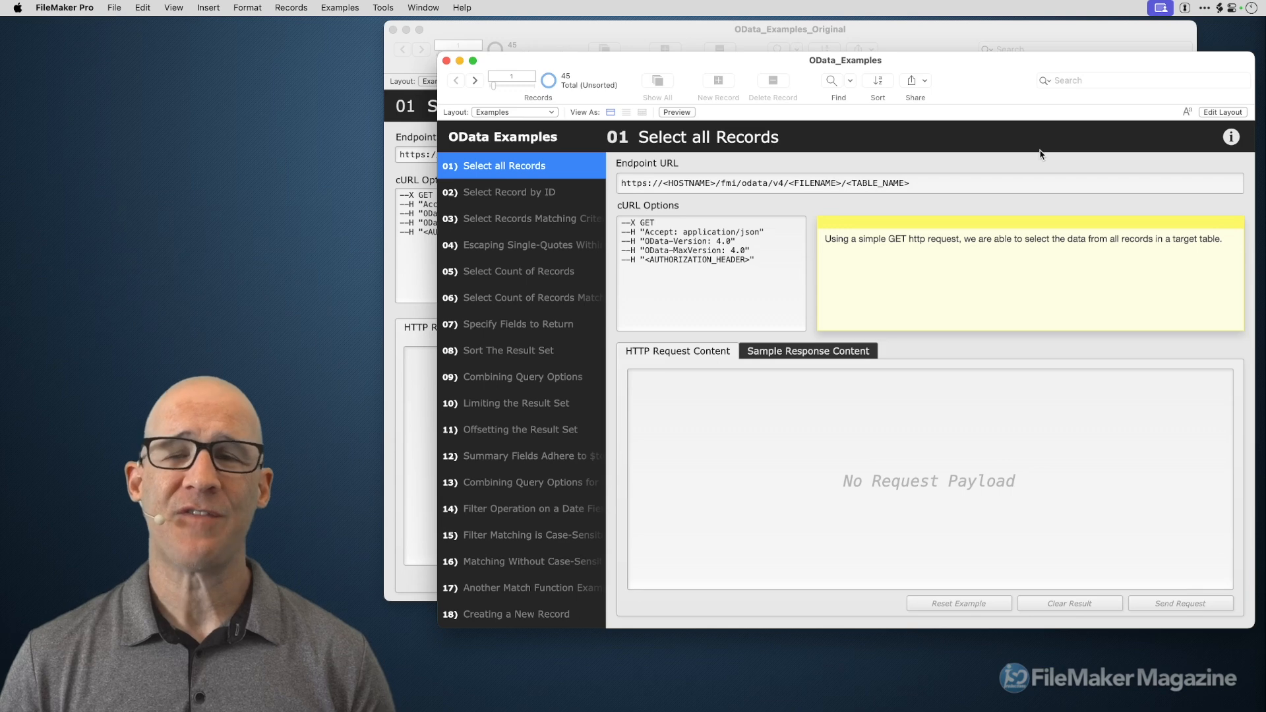
pyautogui.click(947, 38)
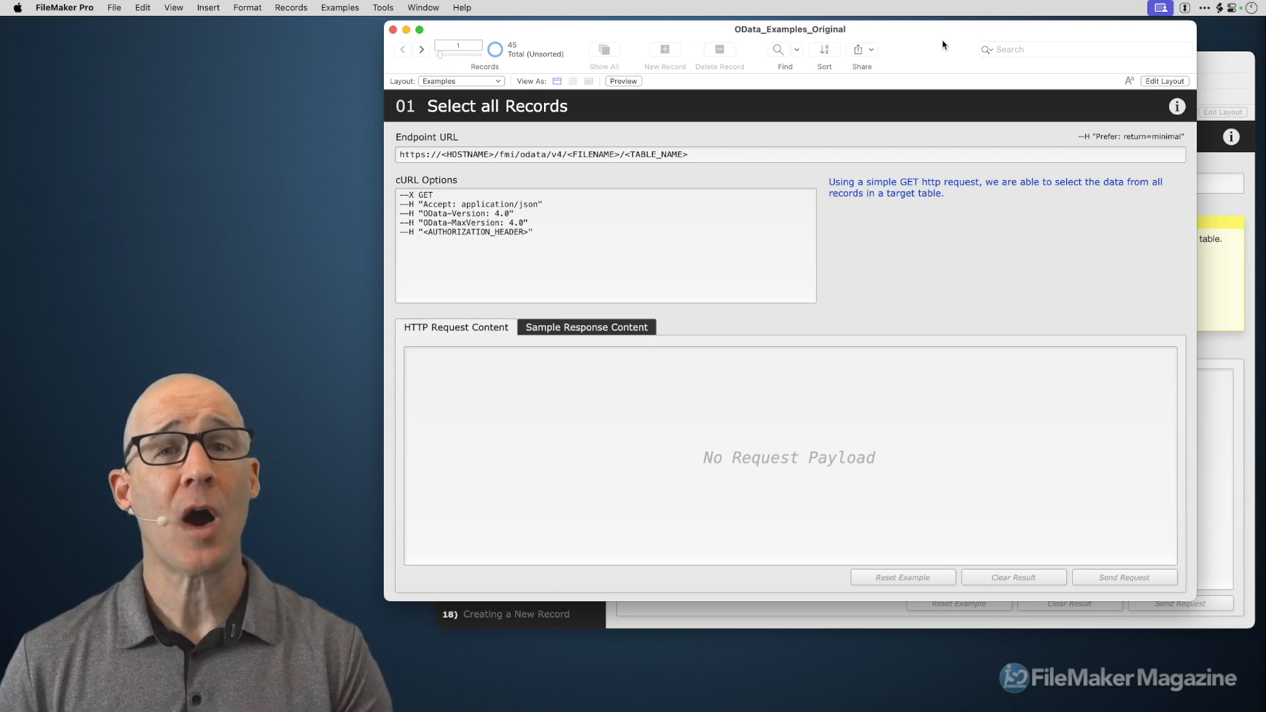
pyautogui.click(1222, 68)
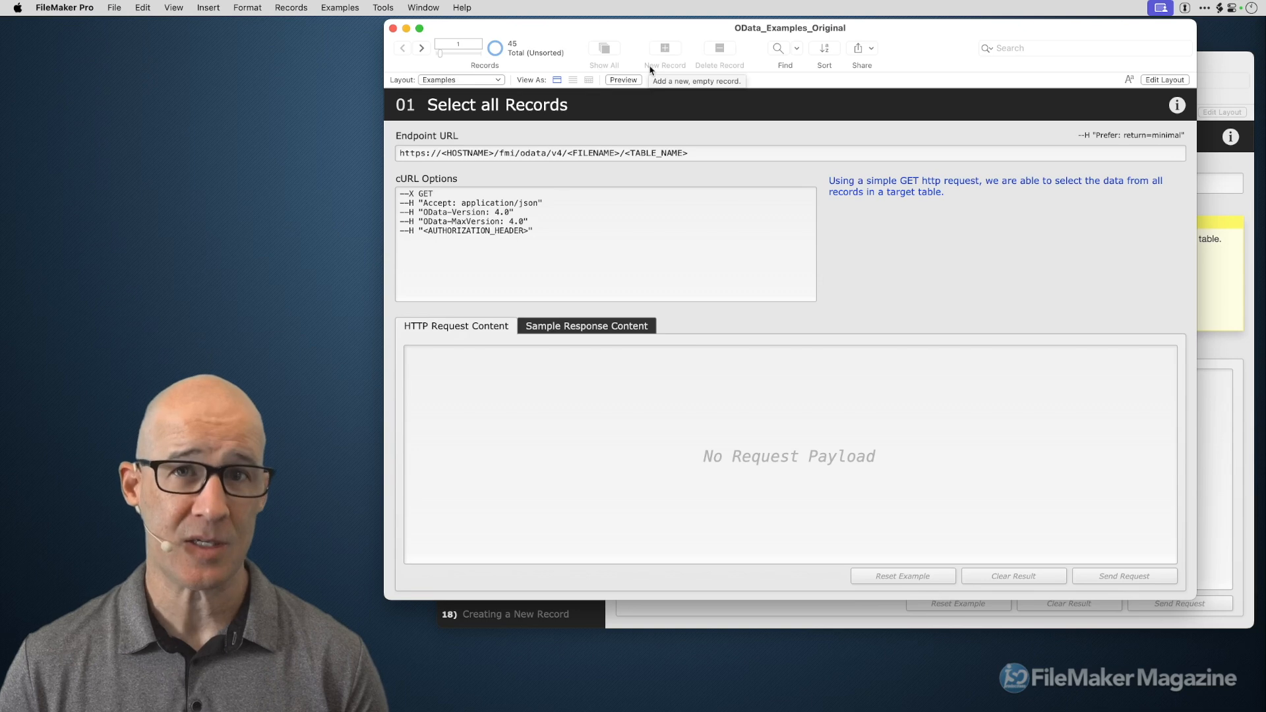
pyautogui.click(1219, 71)
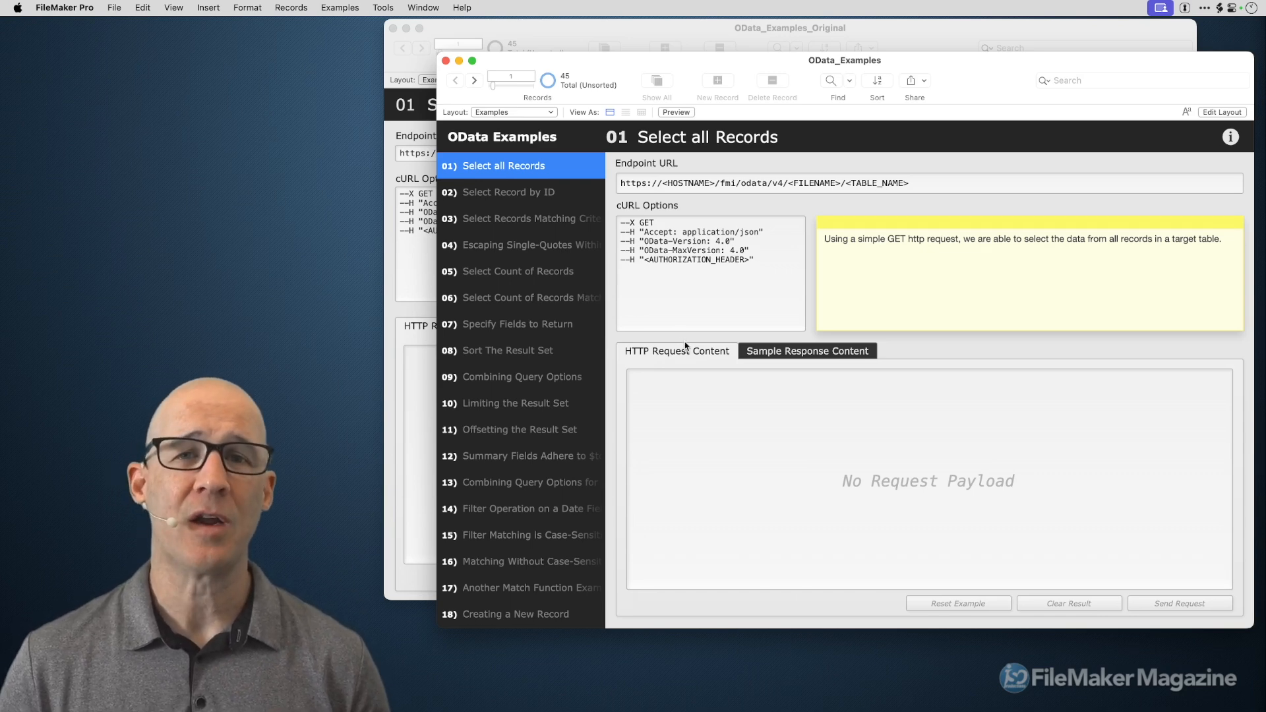
pyautogui.click(741, 30)
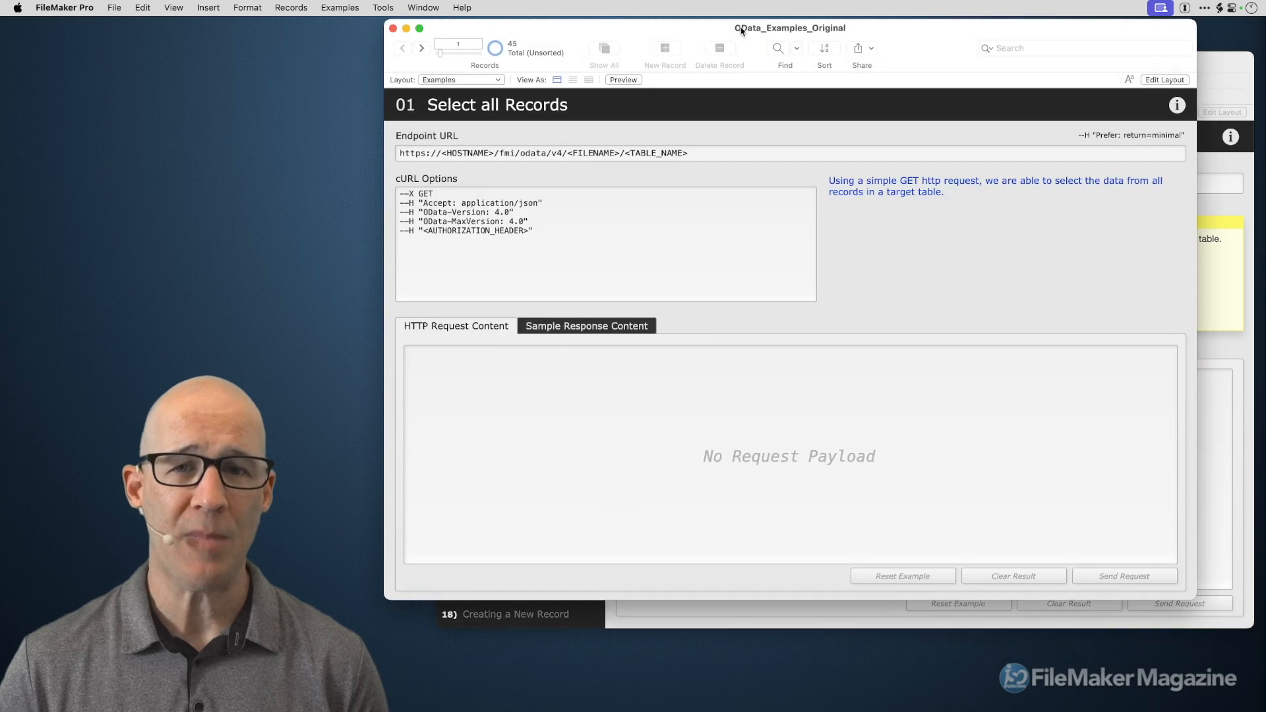
pyautogui.click(1222, 67)
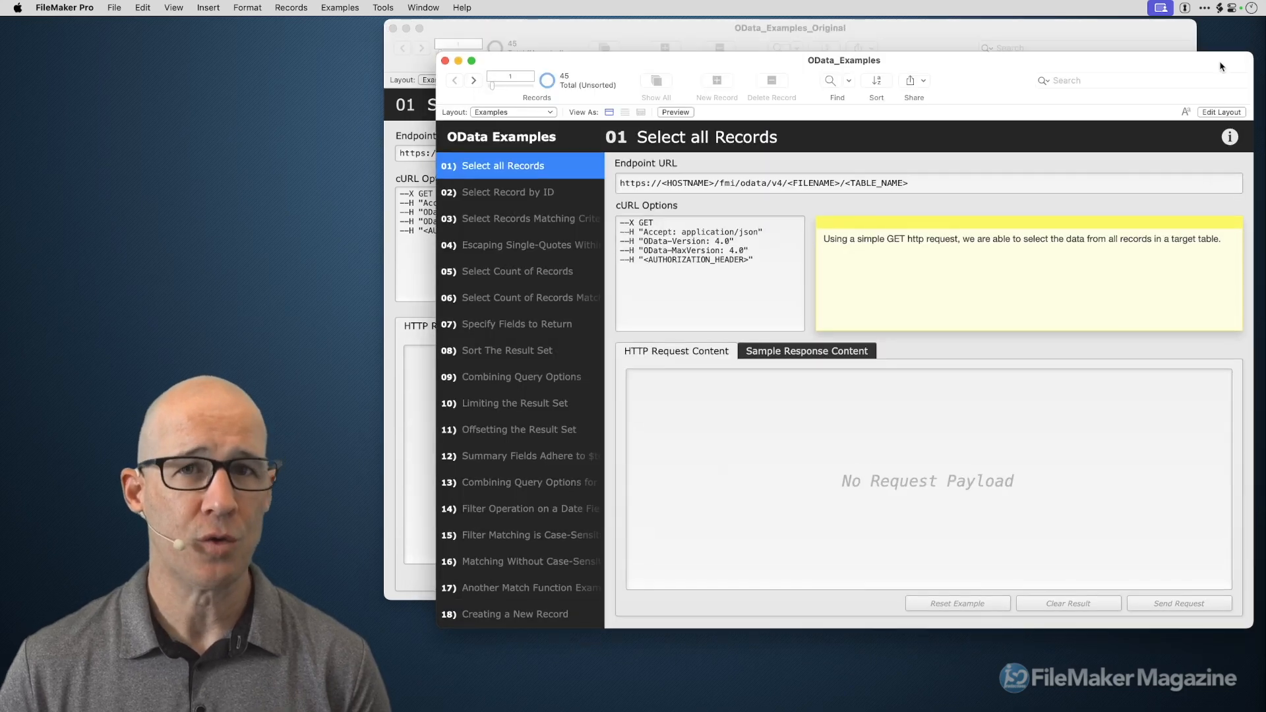
# Switch OData_Examples_Original to Layout mode and open the view options in the Layout Setup of the Examples layout.
pyautogui.click(901, 35)
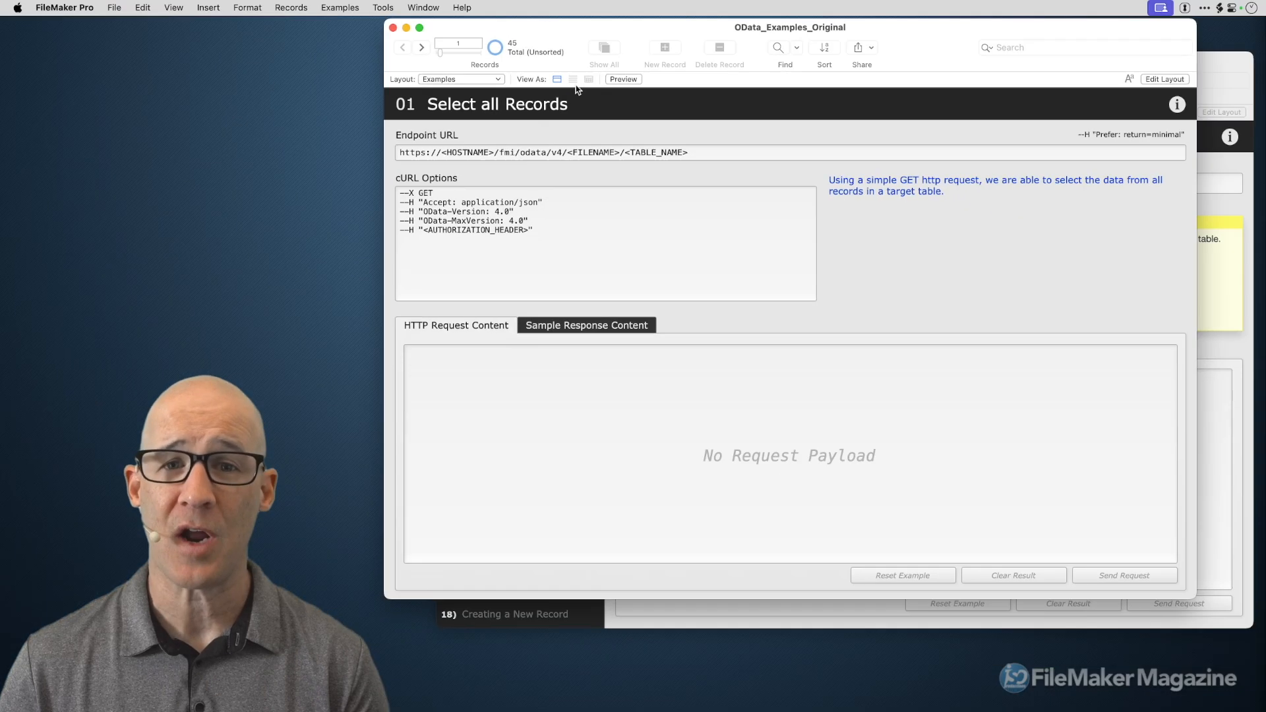
pyautogui.press('super+l')
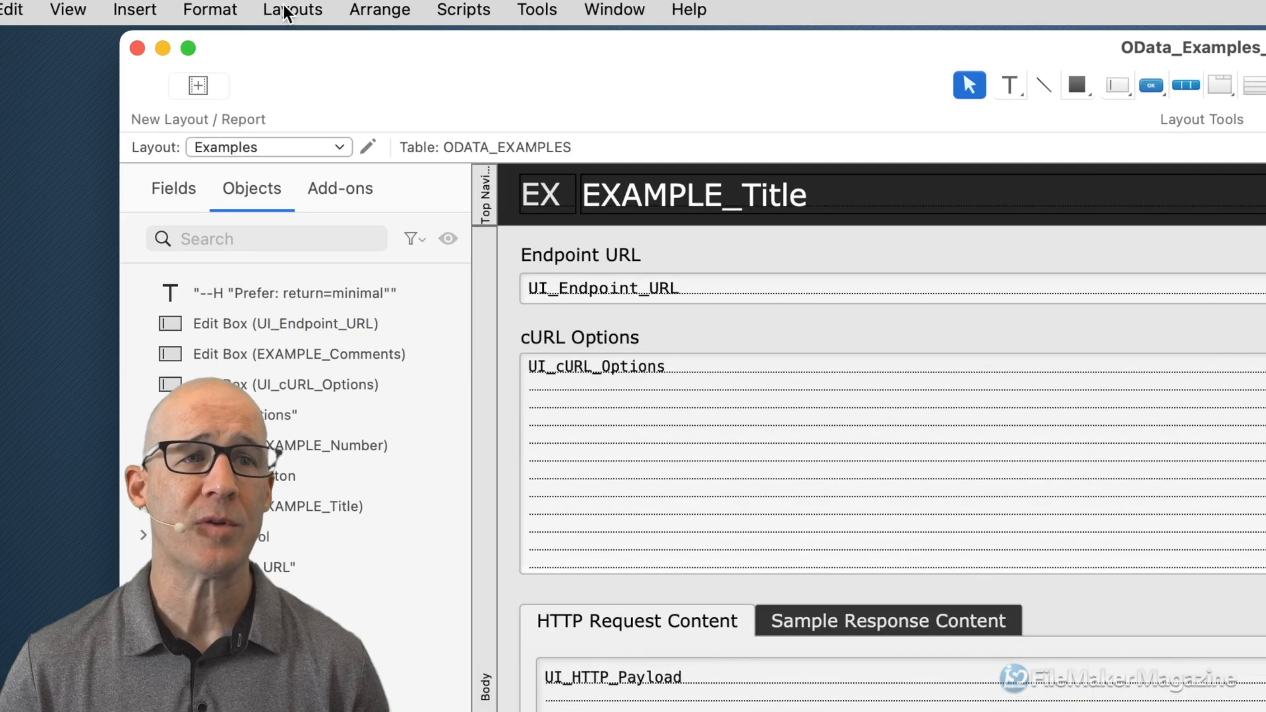
pyautogui.click(291, 7)
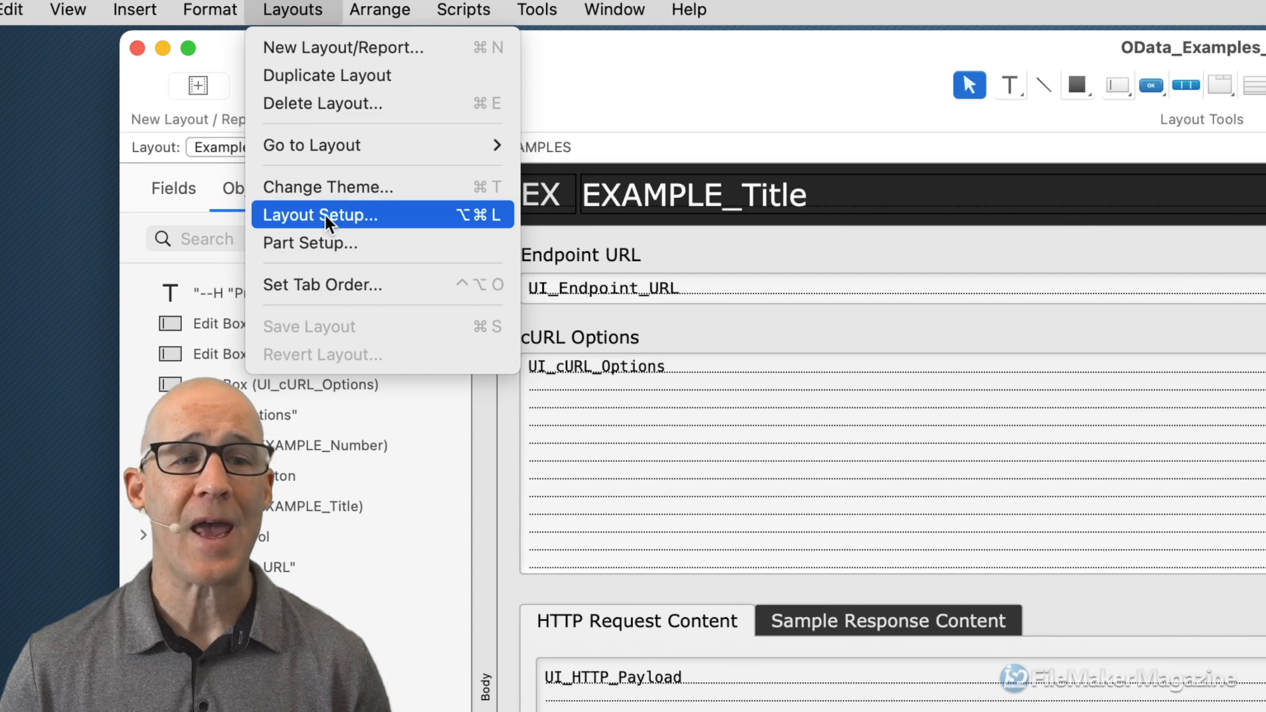
pyautogui.click(351, 212)
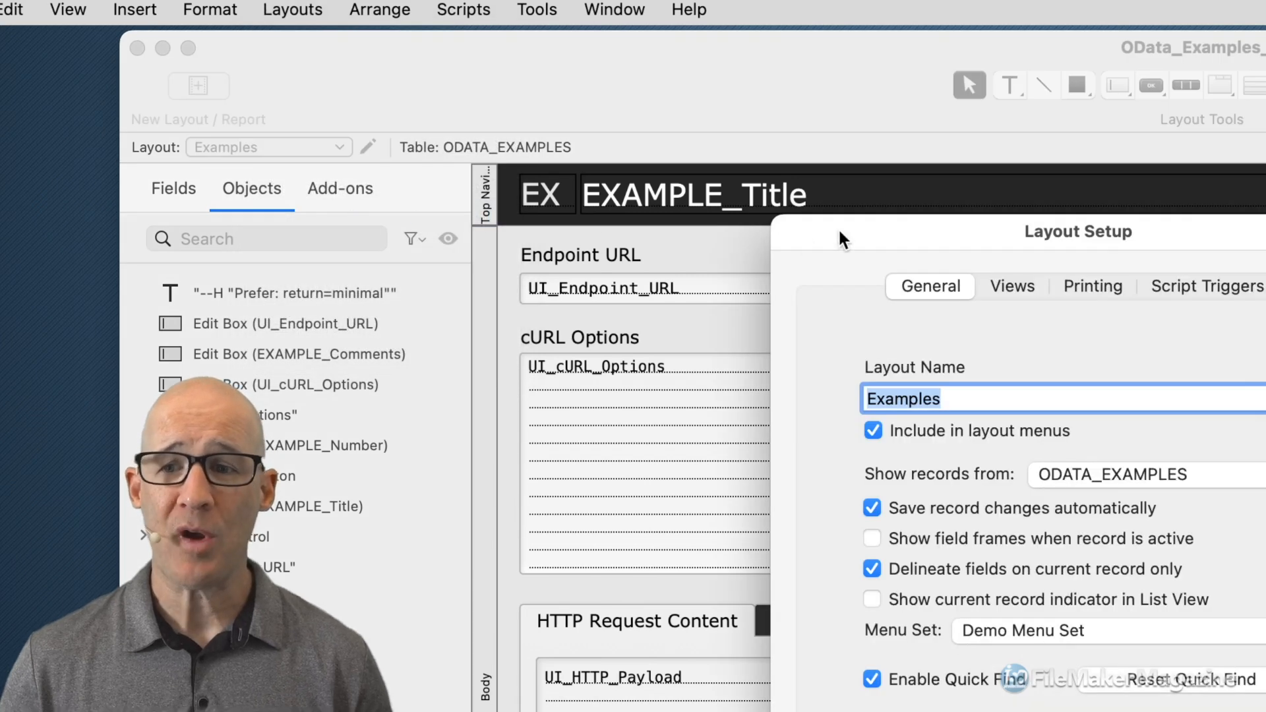
pyautogui.moveTo(839, 230); pyautogui.dragTo(527, 42)
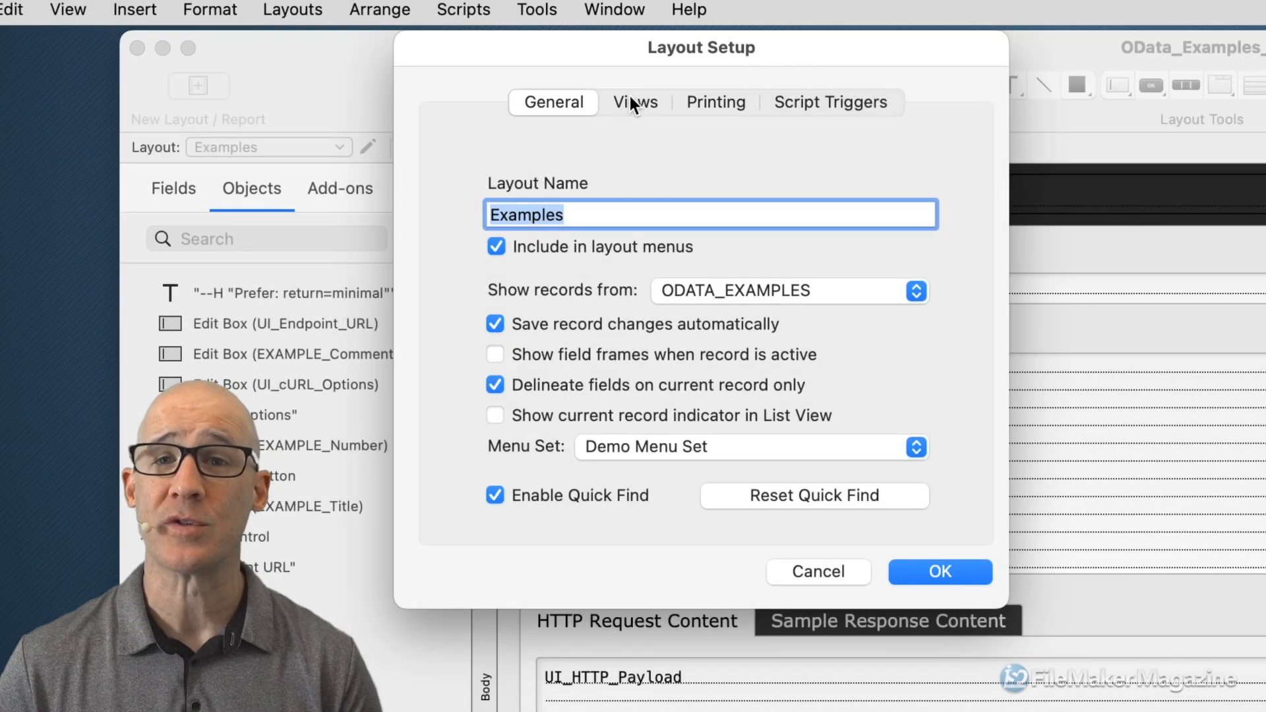
pyautogui.click(631, 99)
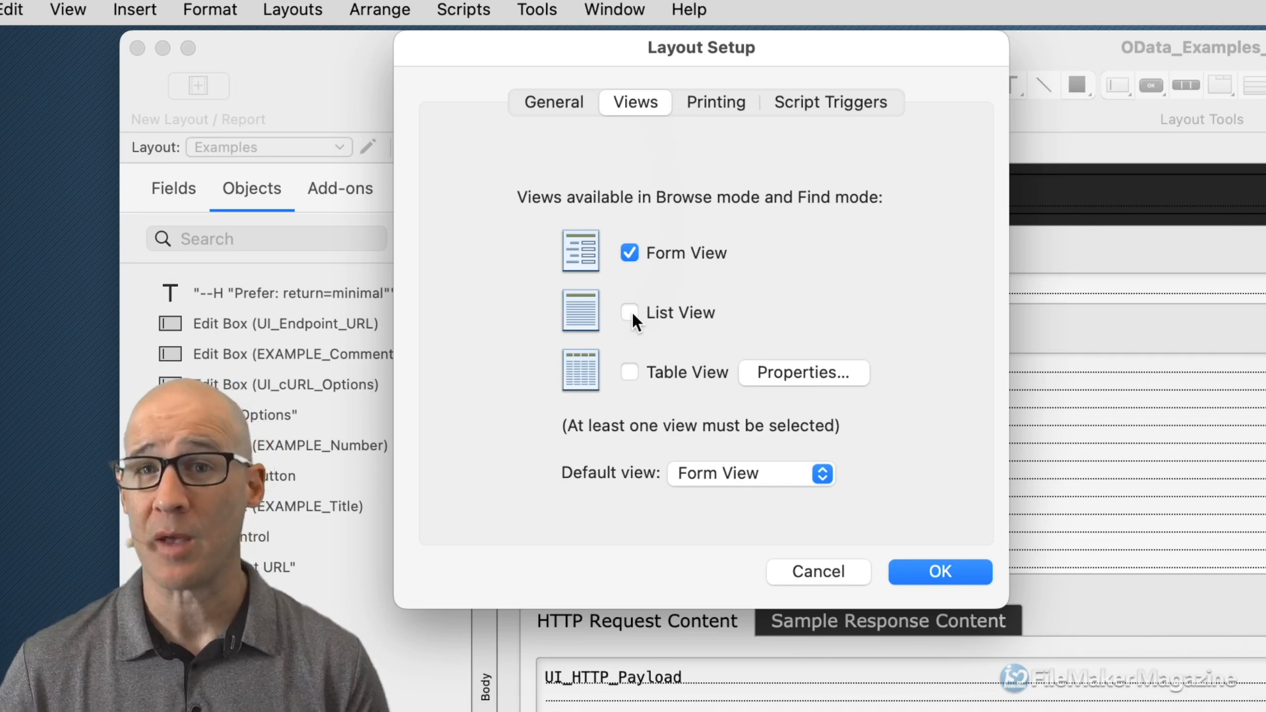
# Try enabling List View and Table View for the layout and inspect the Table View properties.
pyautogui.click(629, 372)
pyautogui.moveTo(856, 230); pyautogui.dragTo(873, 102)
pyautogui.click(1048, 657)
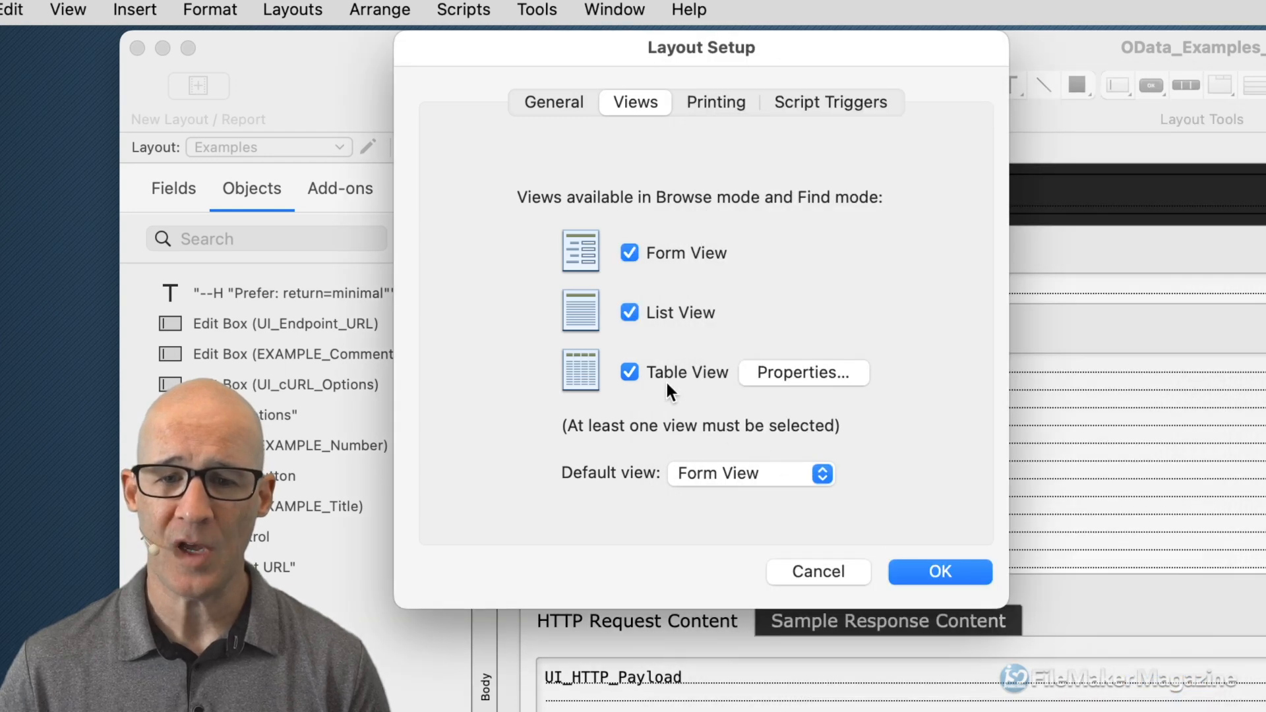
pyautogui.click(629, 370)
pyautogui.click(631, 368)
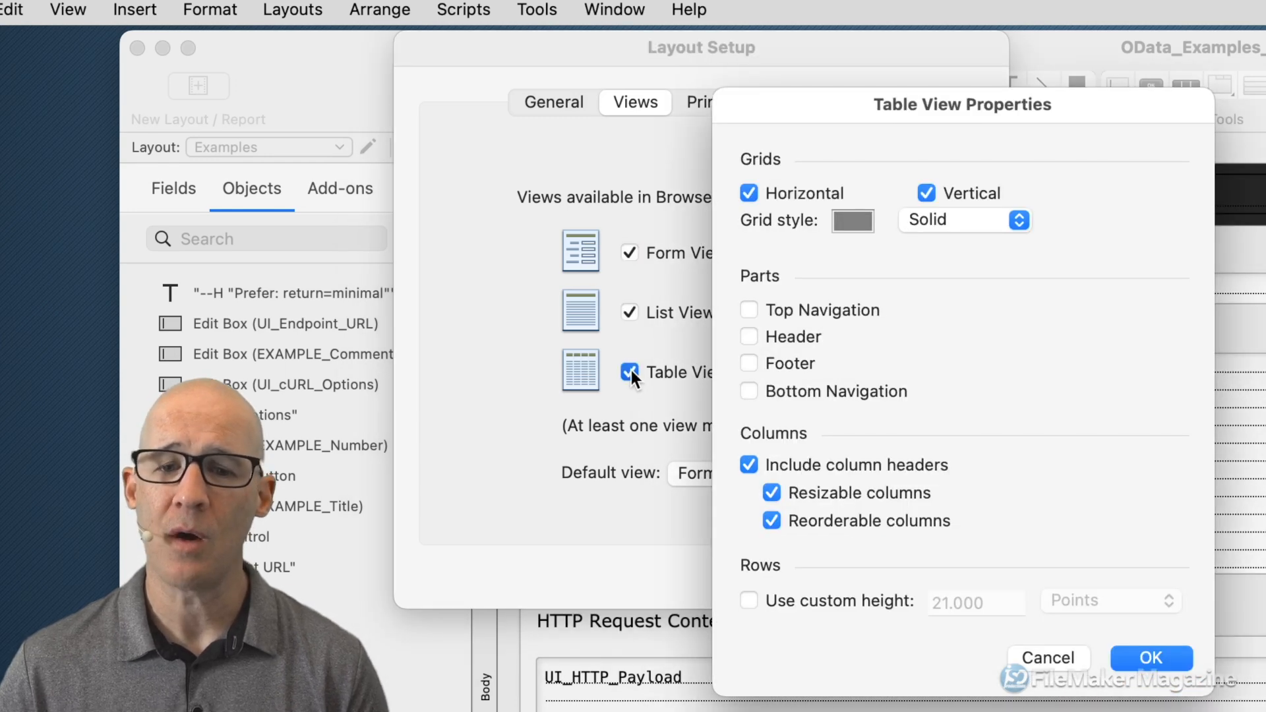
pyautogui.click(1040, 658)
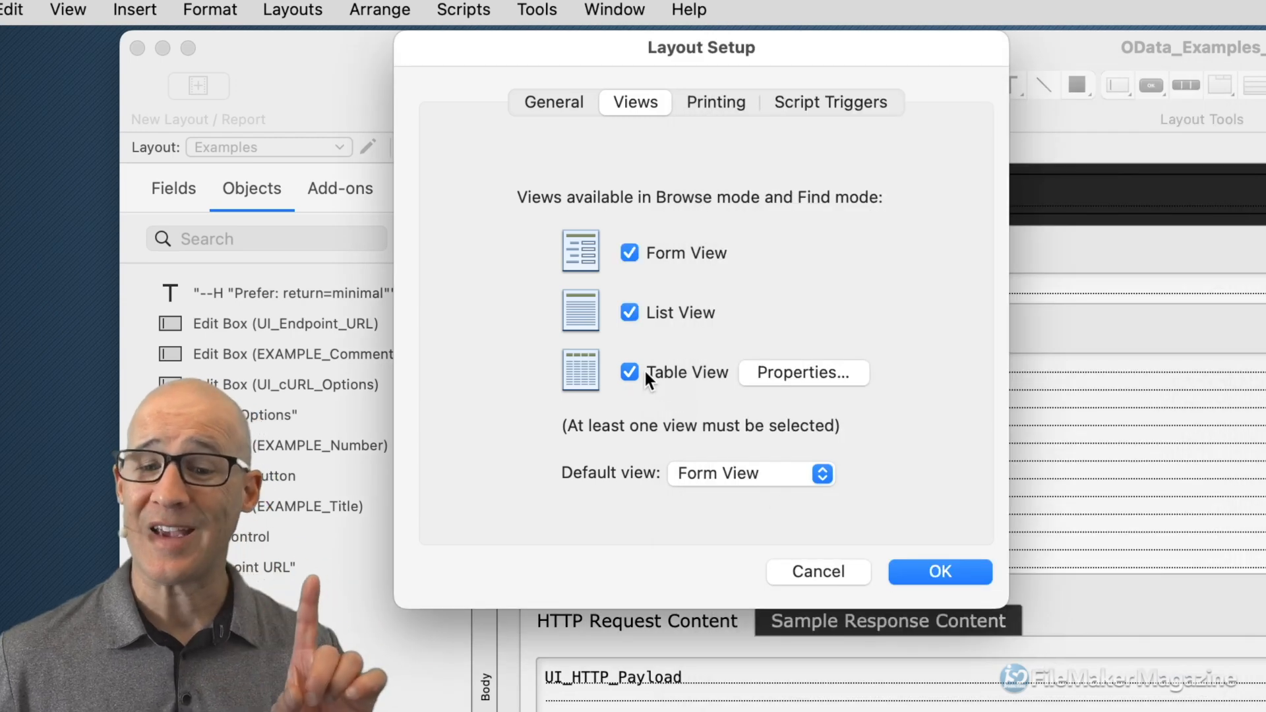
pyautogui.click(766, 373)
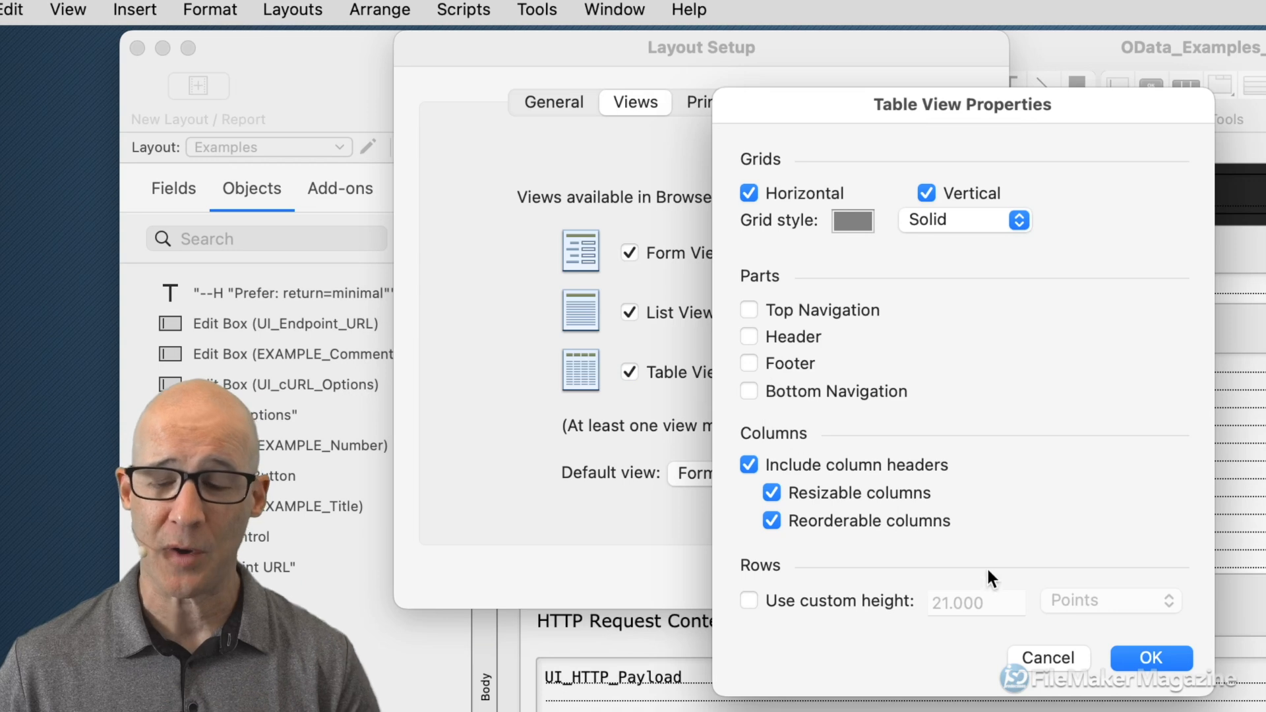
pyautogui.click(1046, 658)
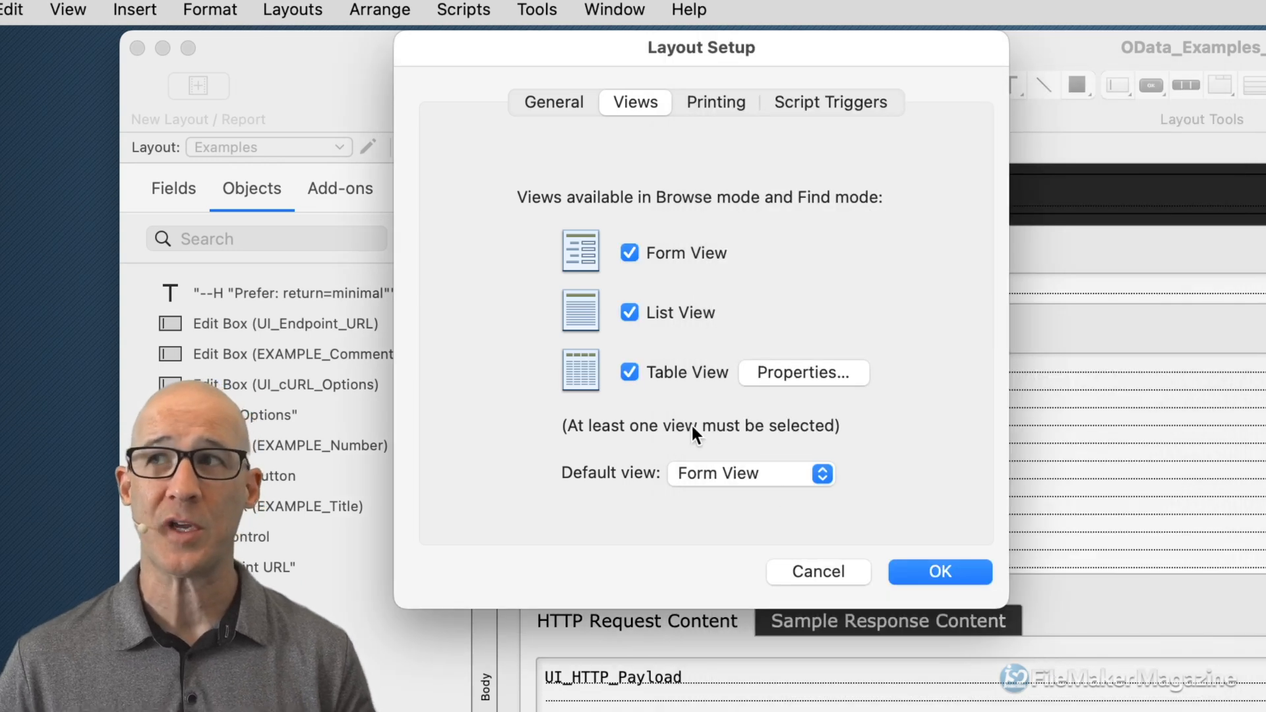
pyautogui.click(630, 371)
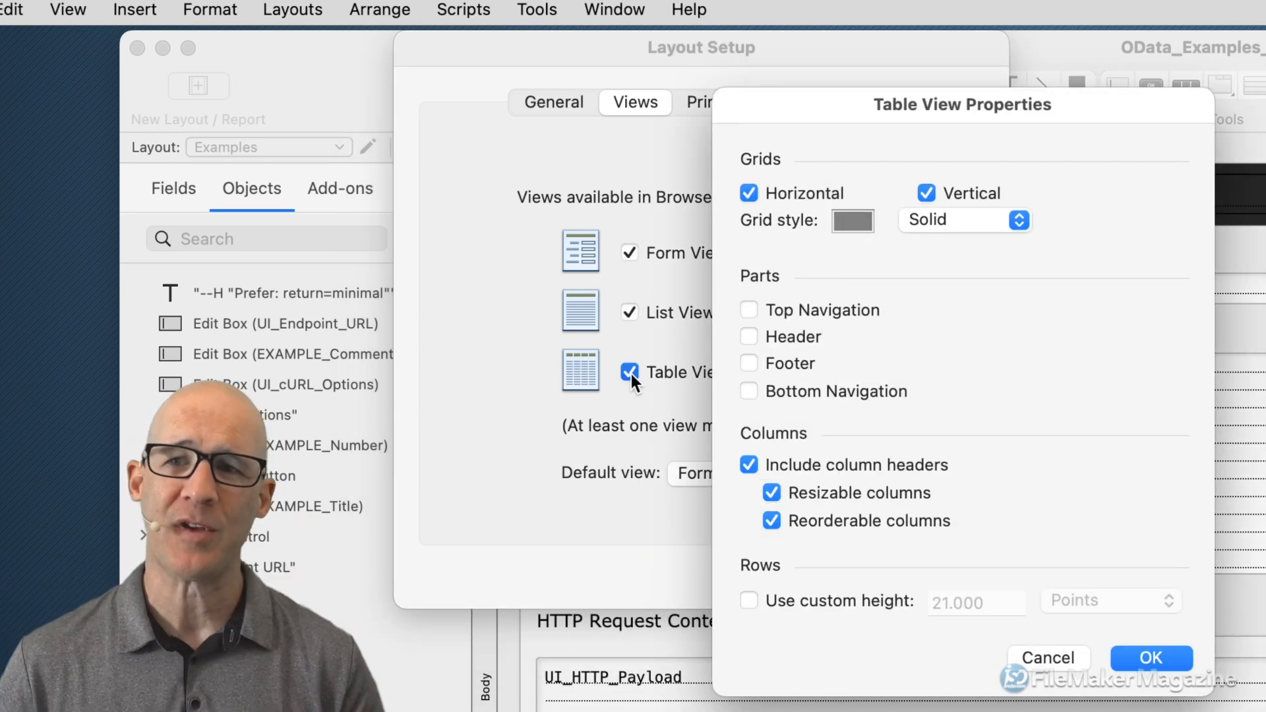
pyautogui.click(1042, 657)
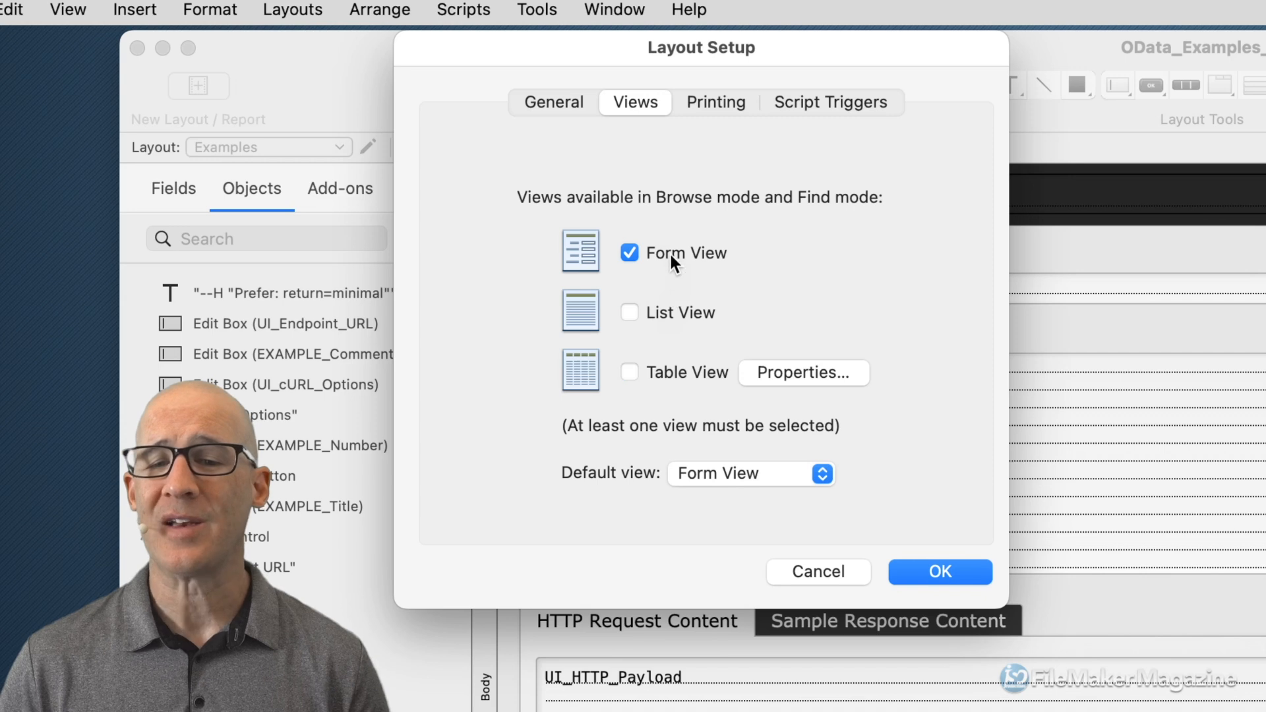
# Check the choices for the layout's default view and discard the layout setup changes.
pyautogui.click(754, 475)
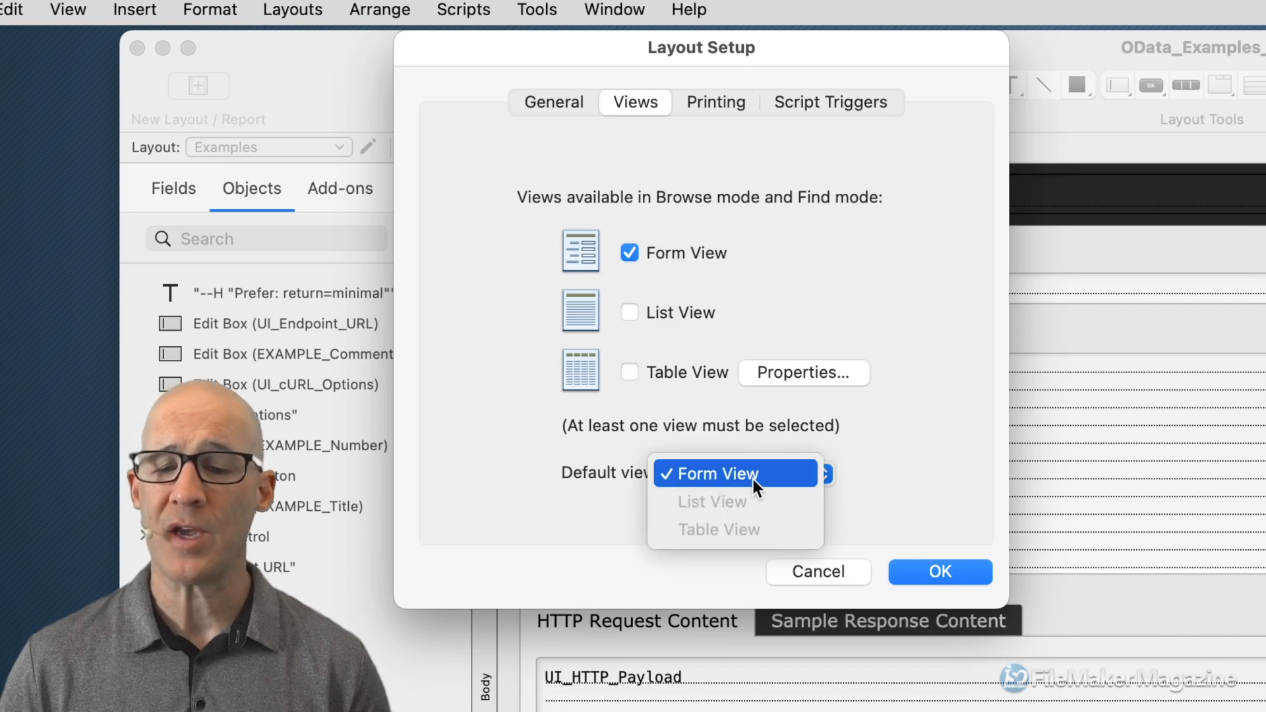
pyautogui.click(753, 477)
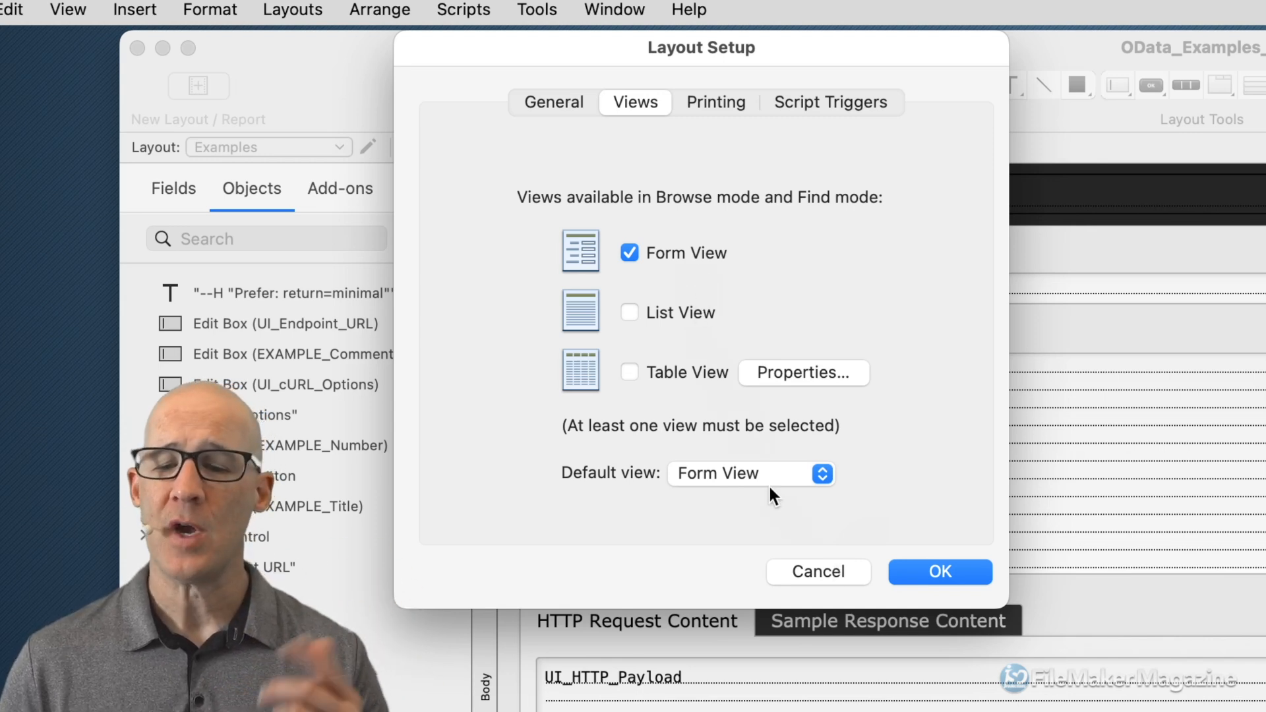
pyautogui.click(837, 573)
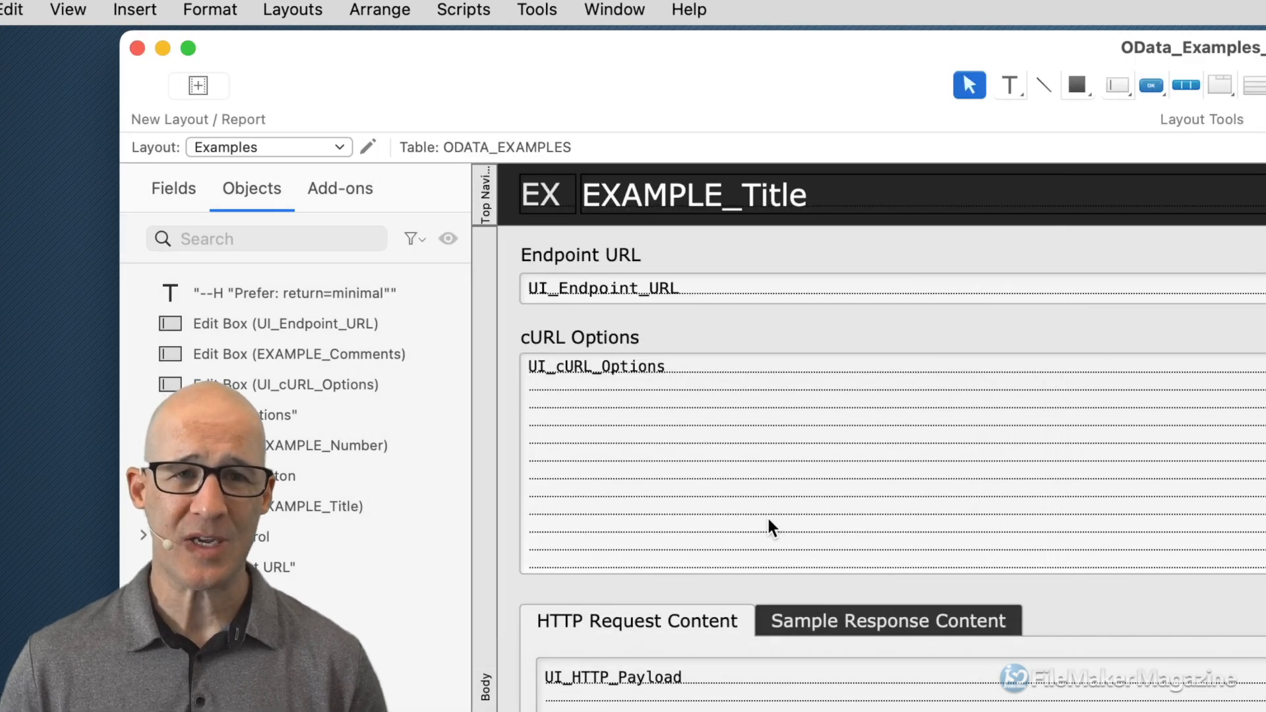
# Enable List View and Table View for the Examples layout with the default table view properties.
pyautogui.press('super+shift+l')
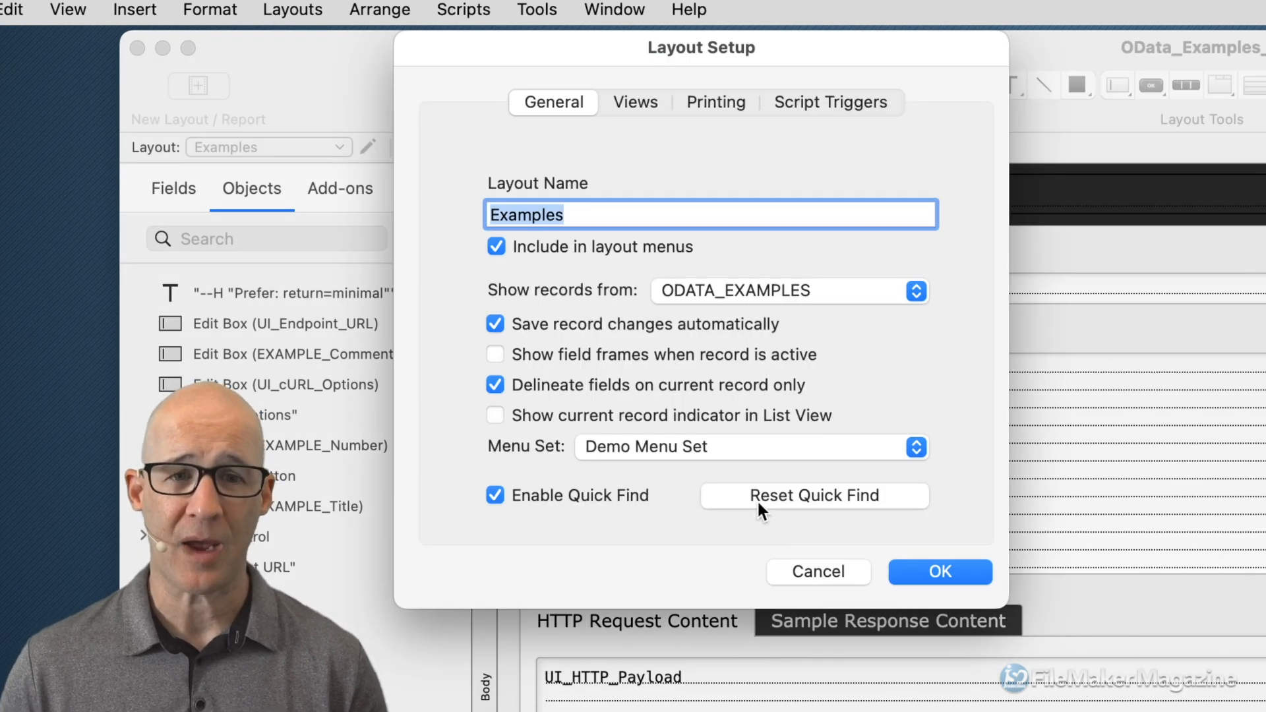
pyautogui.click(637, 106)
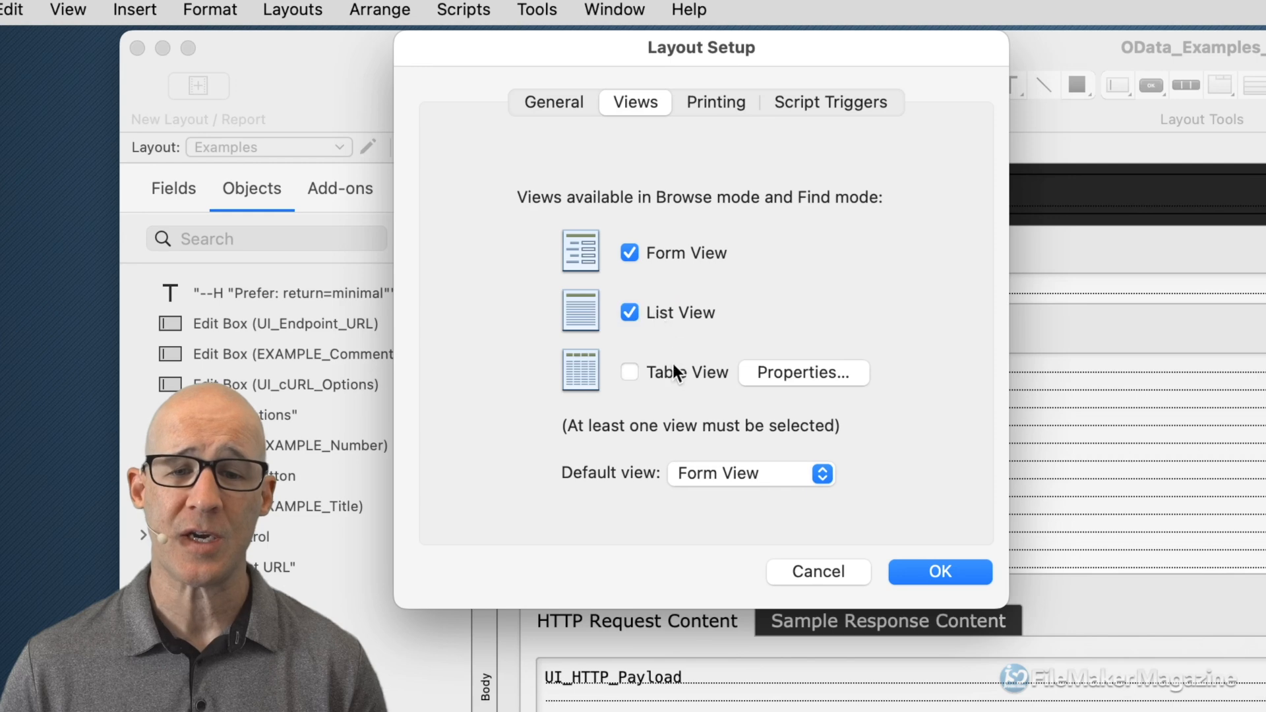
pyautogui.click(675, 370)
pyautogui.click(1116, 652)
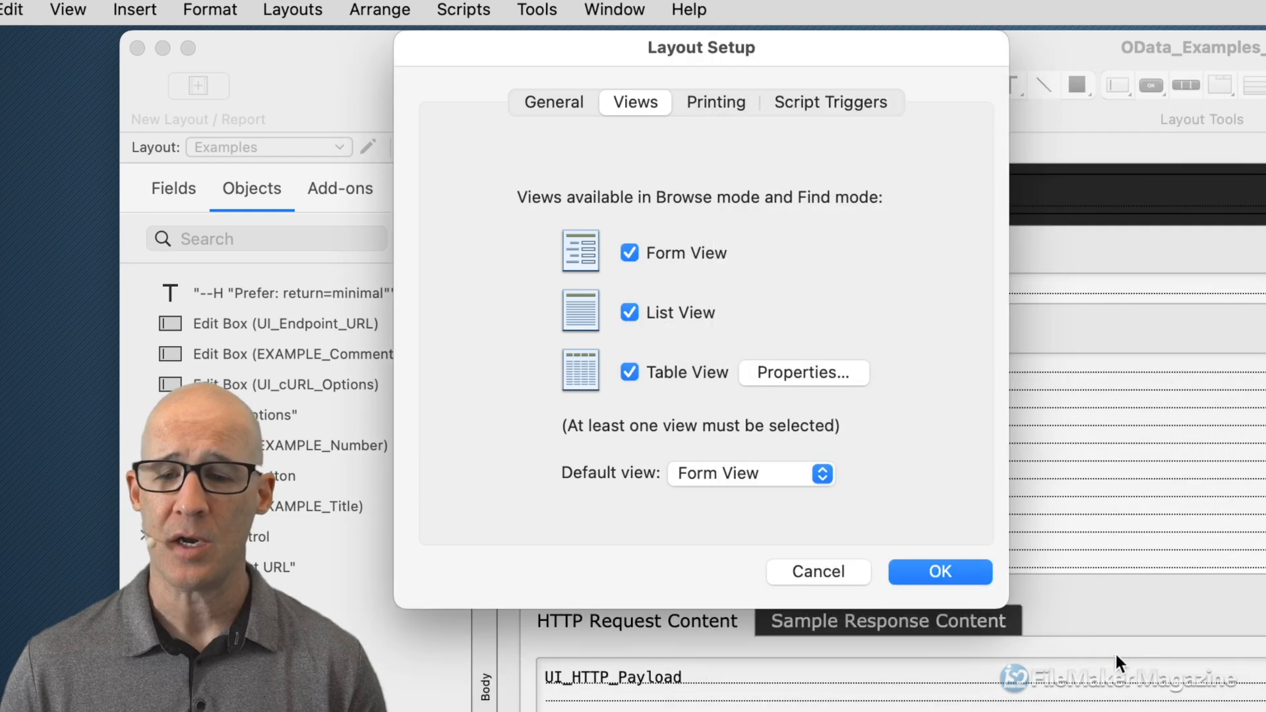
pyautogui.click(905, 578)
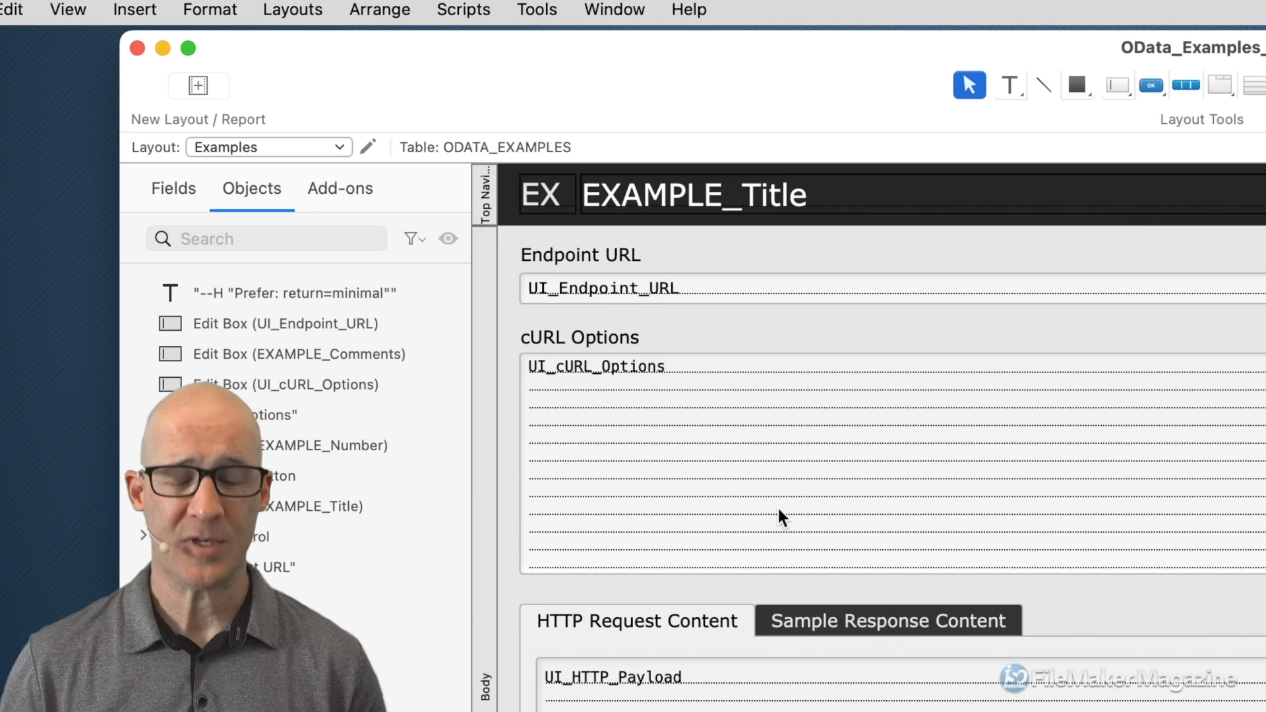
# Return to Browse mode and view the records as a list and as a table before going back to Form View.
pyautogui.press('super+b')
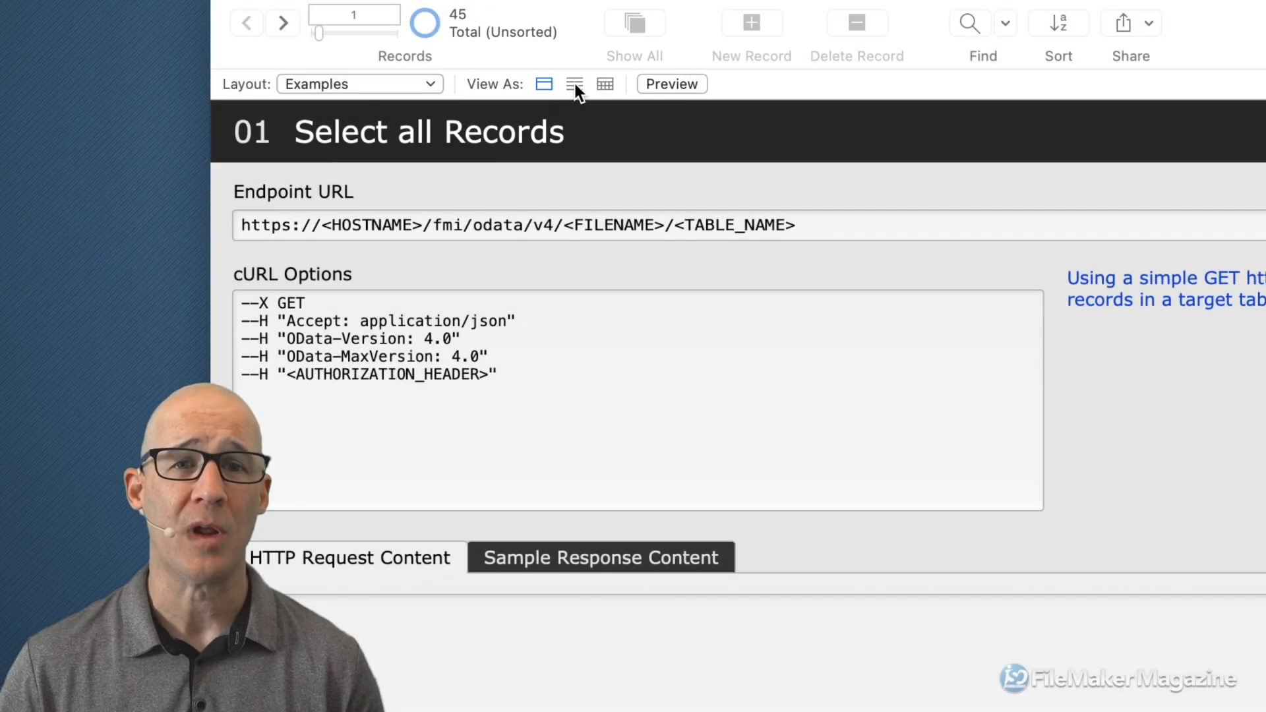
pyautogui.click(575, 84)
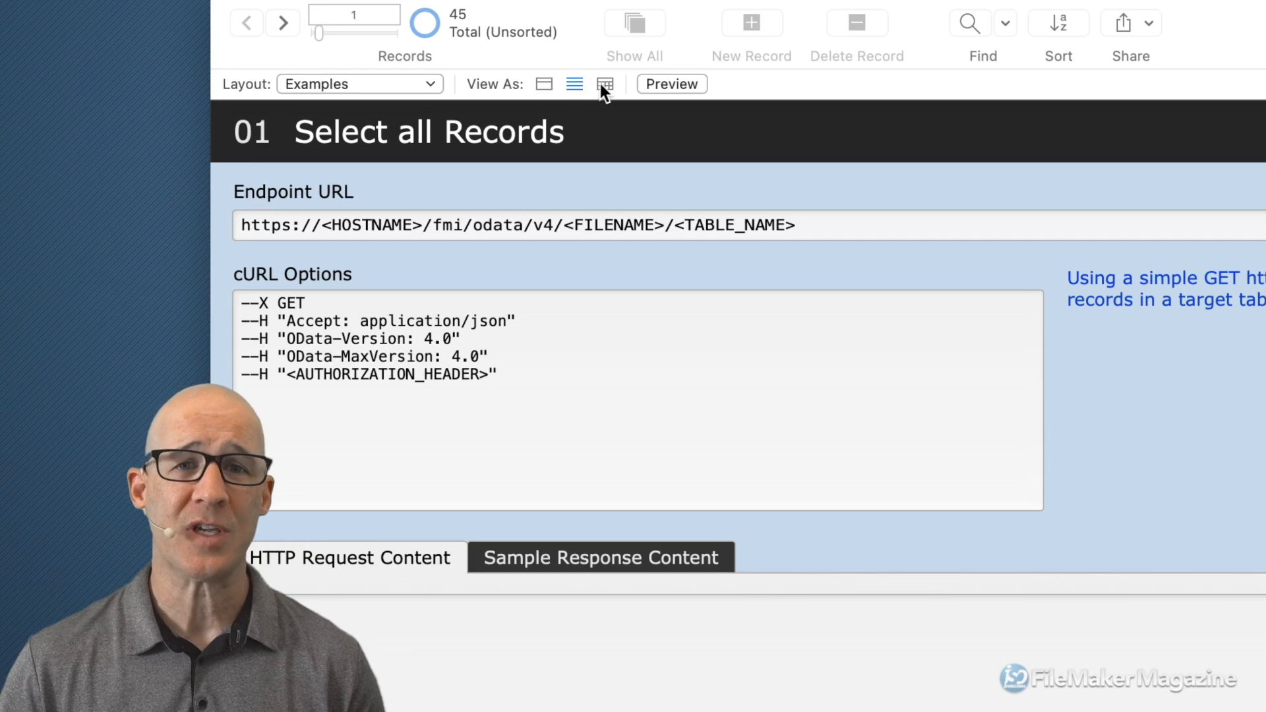
pyautogui.click(603, 88)
pyautogui.click(574, 82)
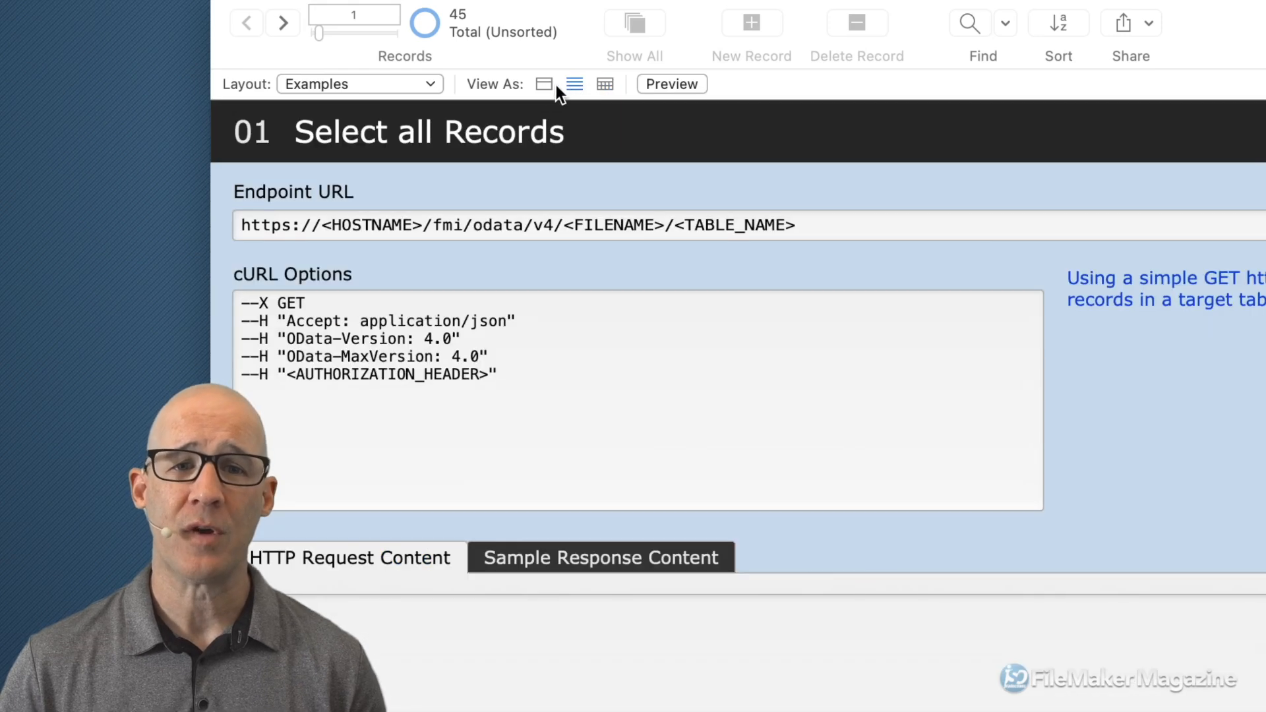
pyautogui.click(543, 84)
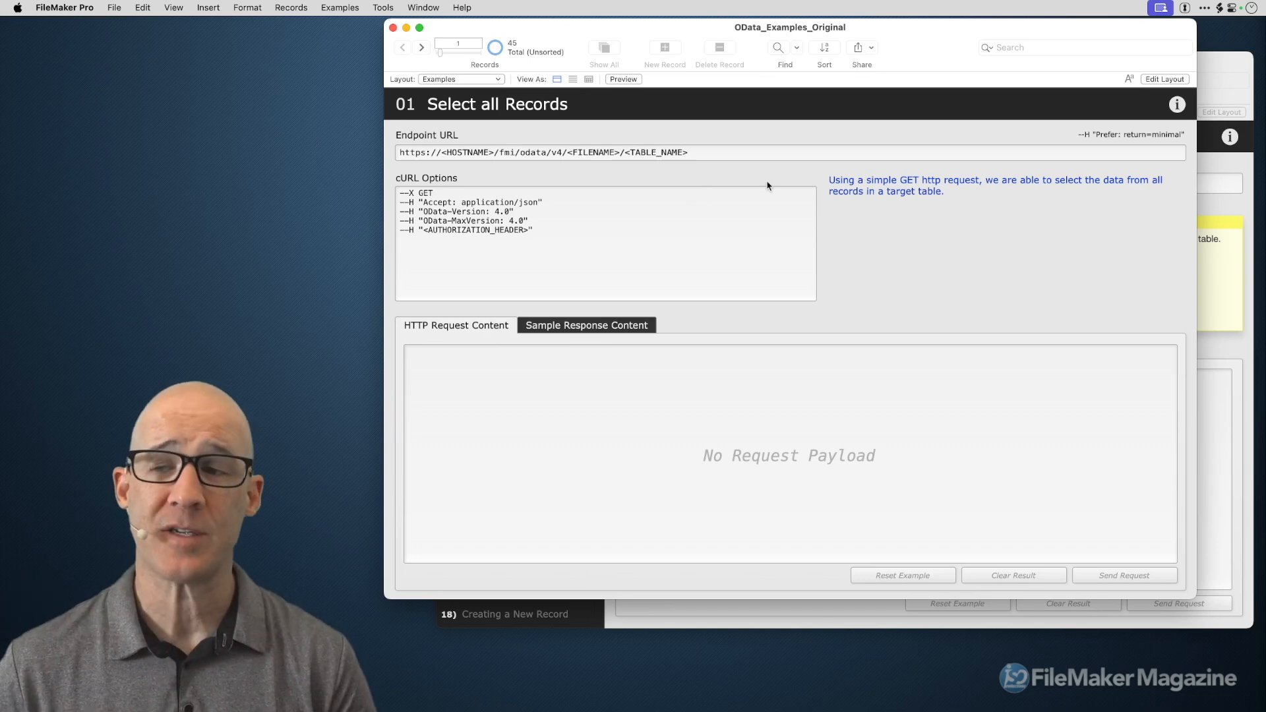
# Draw a small slide control across the Endpoint URL field on the Examples layout of OData_Examples_Original.
pyautogui.click(1216, 66)
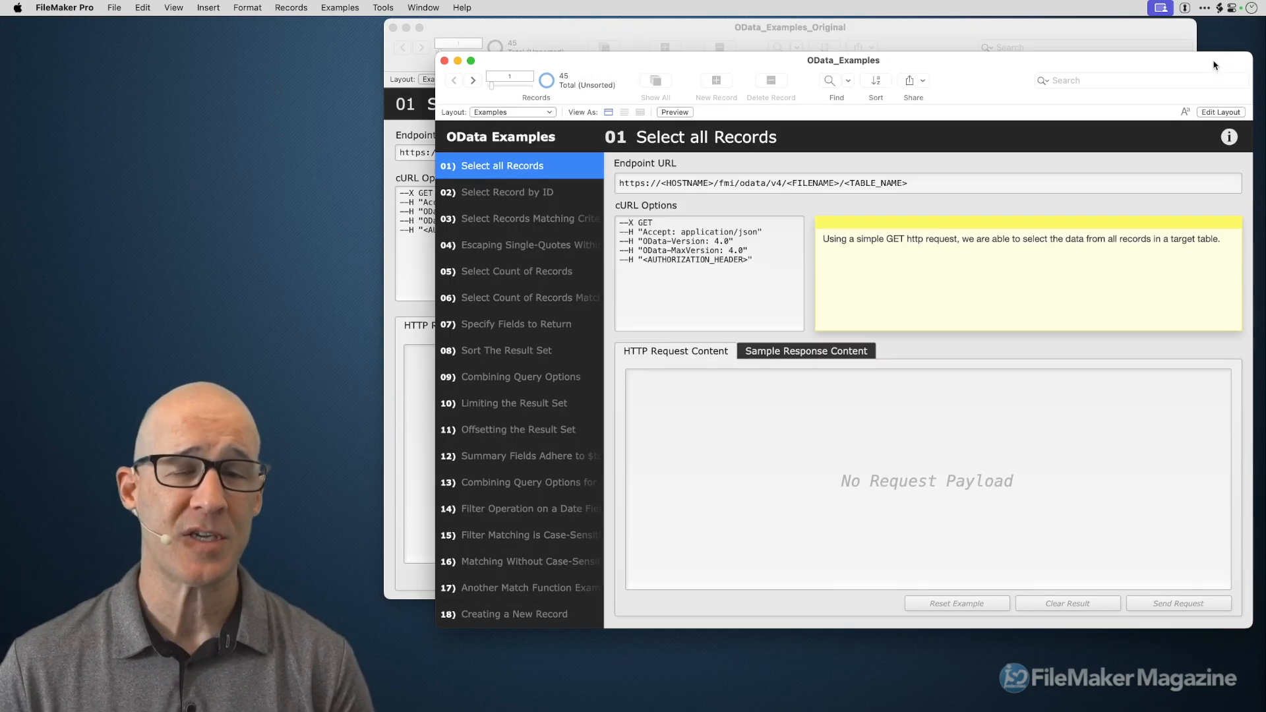
pyautogui.click(916, 28)
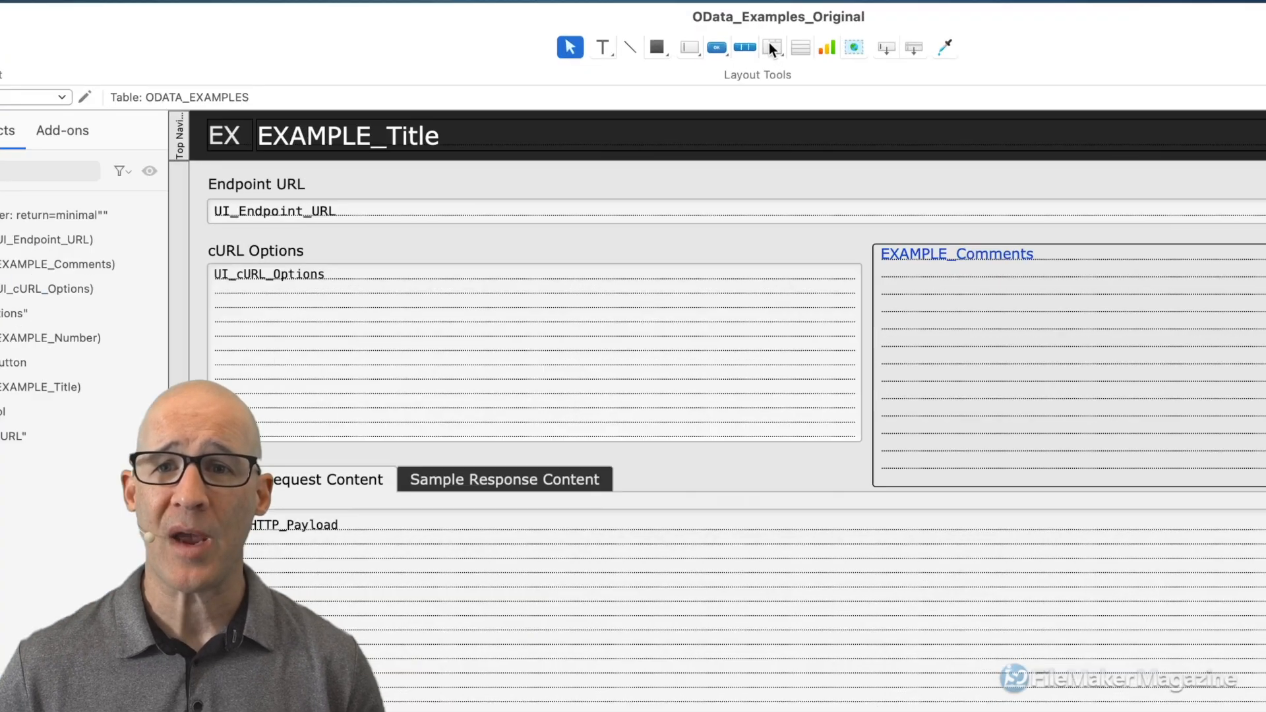
pyautogui.click(771, 47)
pyautogui.click(777, 48)
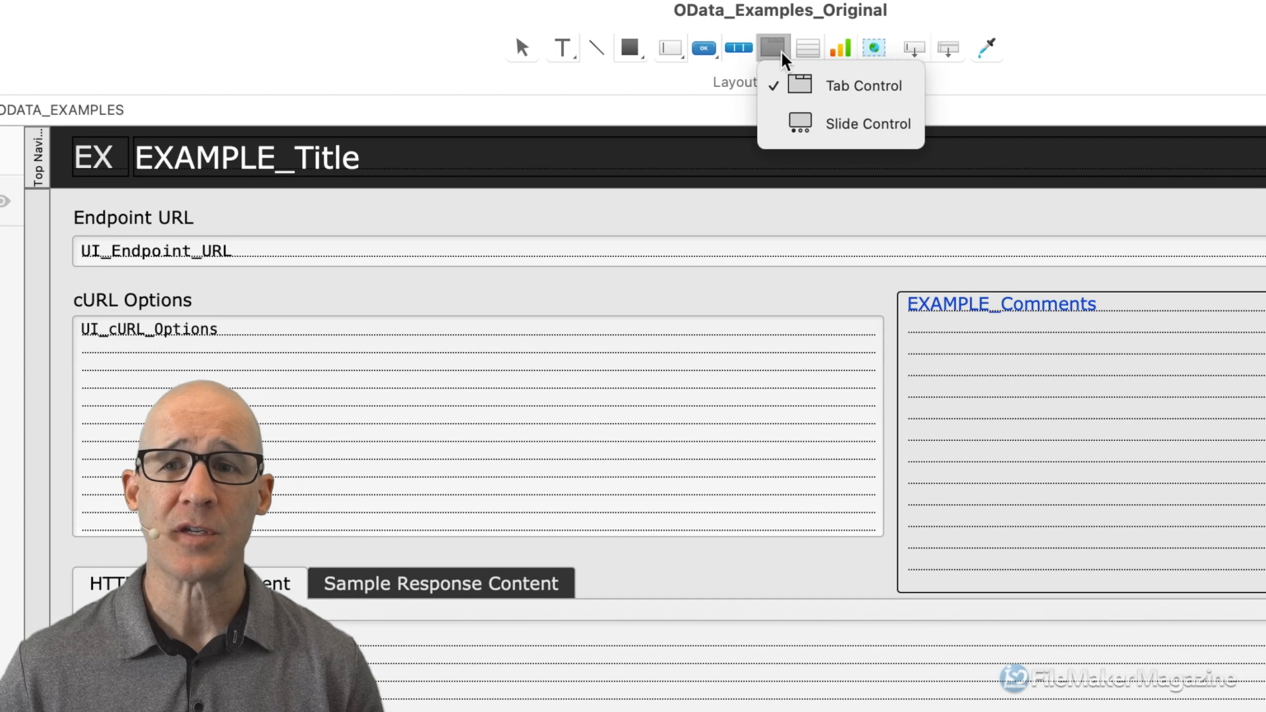
pyautogui.click(846, 127)
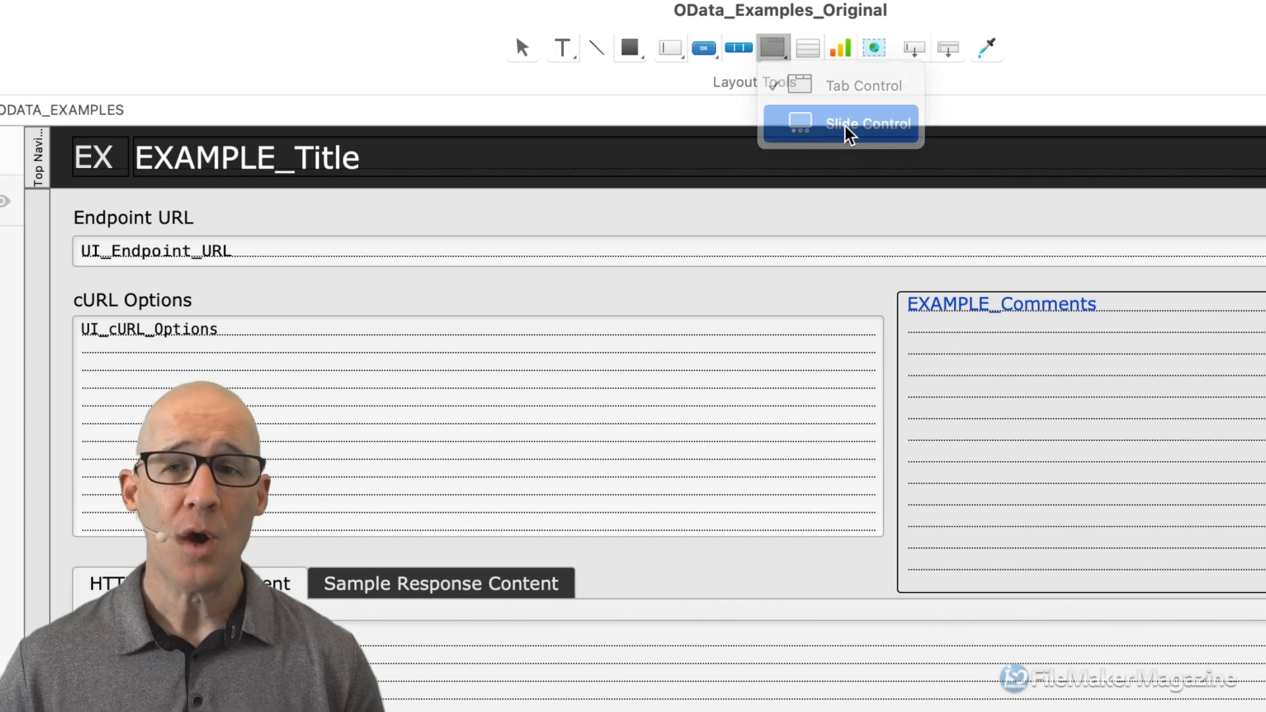
pyautogui.moveTo(678, 201); pyautogui.dragTo(850, 301)
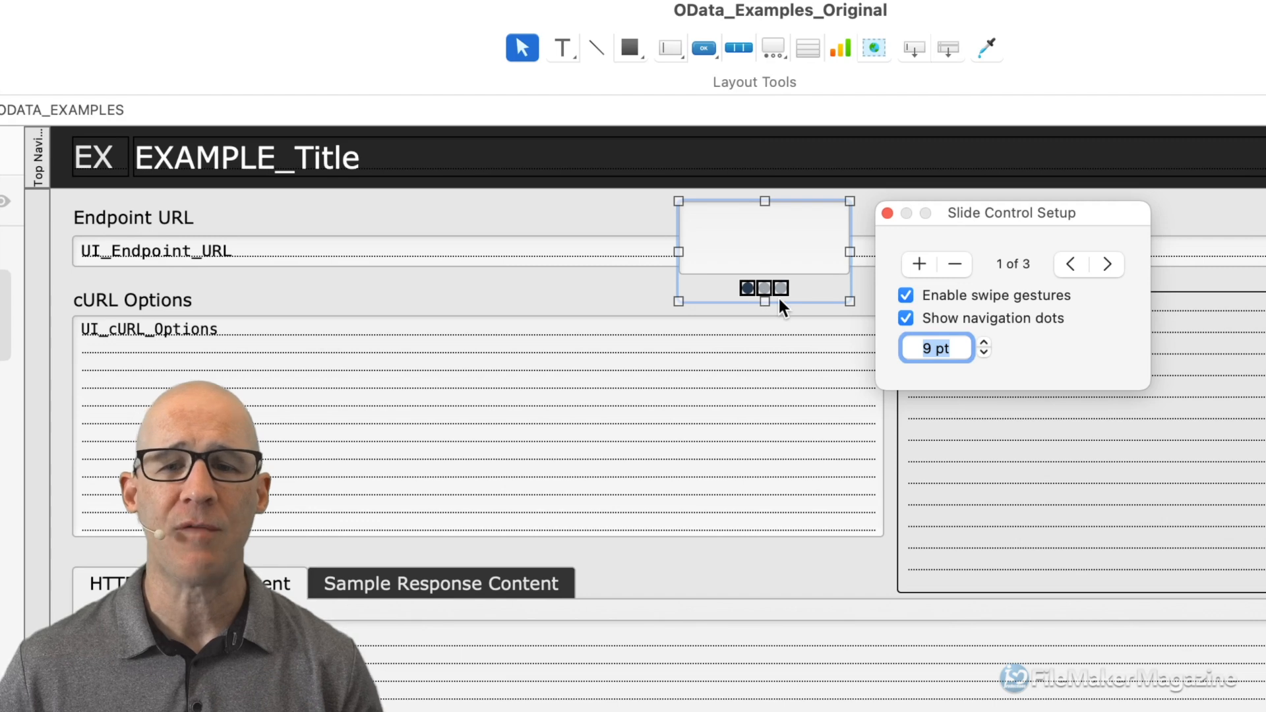
# Set the slide control to two panels and turn off its swipe gestures and navigation dots.
pyautogui.click(955, 263)
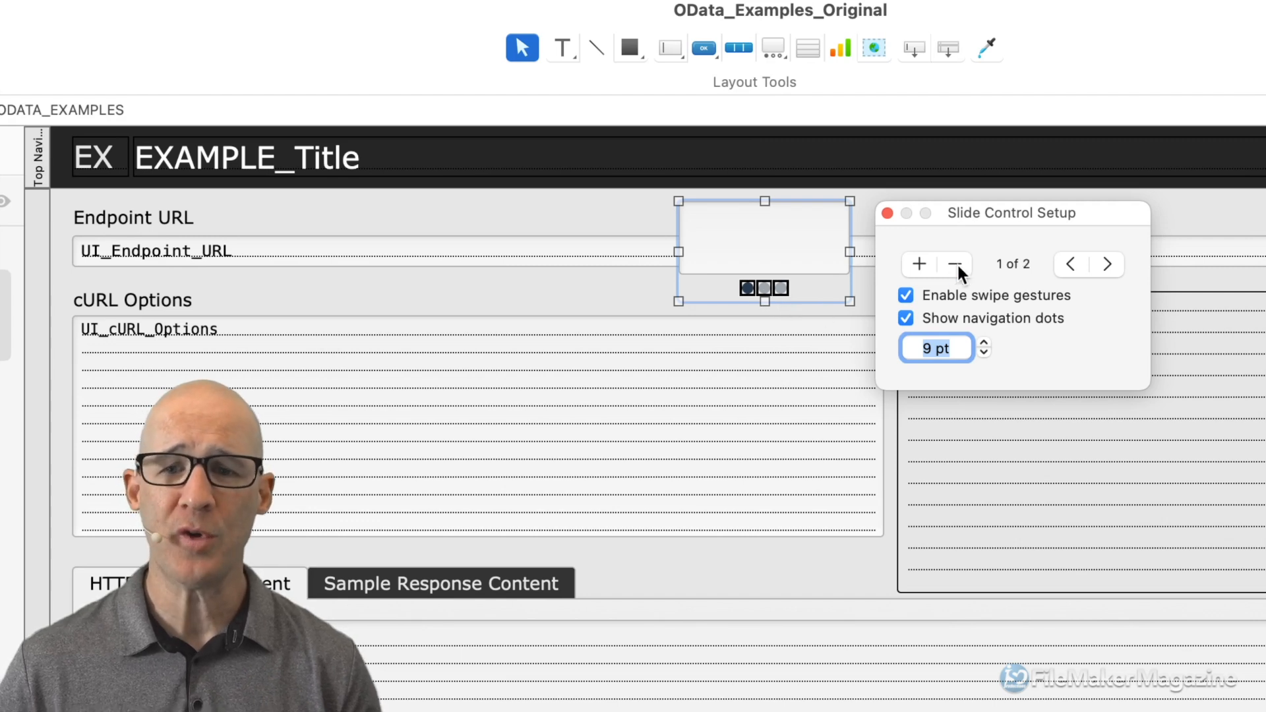
pyautogui.click(956, 262)
pyautogui.click(920, 263)
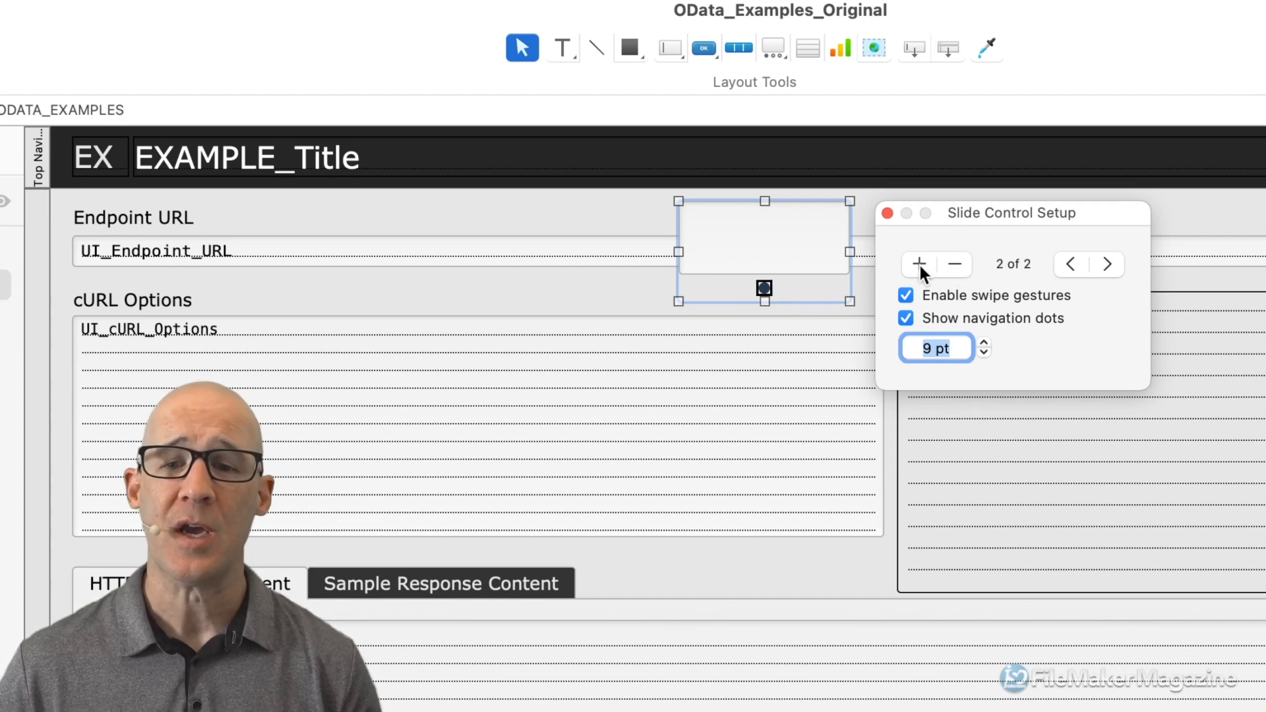
pyautogui.click(949, 321)
pyautogui.click(943, 295)
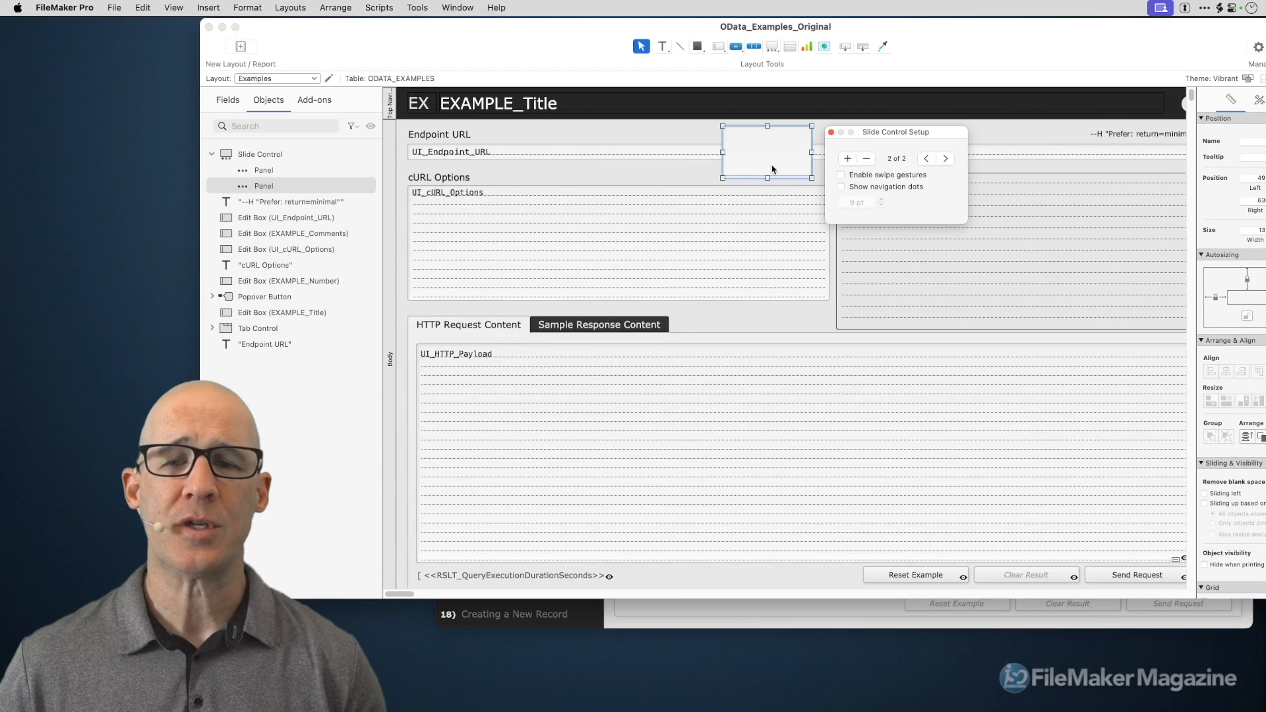
# Enlarge the slide control into a tall sidebar along the left edge of the layout body, and delete it.
pyautogui.moveTo(777, 283); pyautogui.dragTo(185, 253)
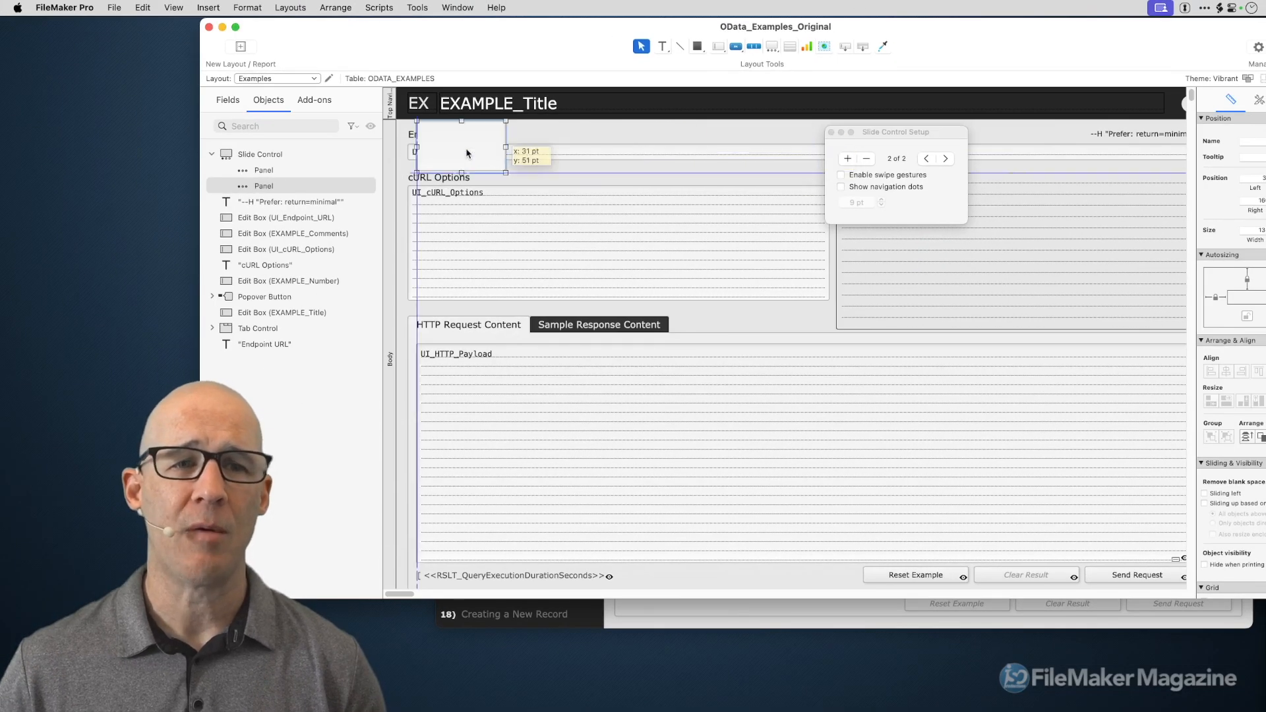
pyautogui.moveTo(467, 153); pyautogui.dragTo(577, 423)
pyautogui.scroll(5, 763, 283)
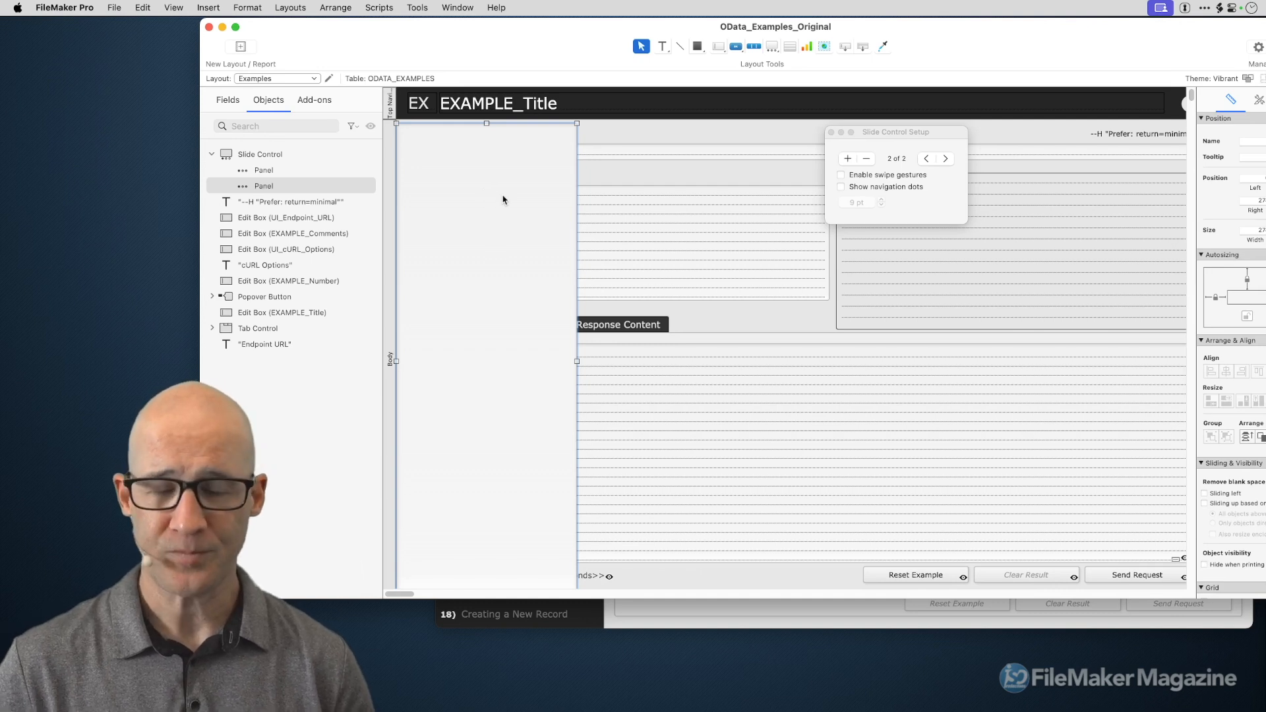
pyautogui.press('Delete')
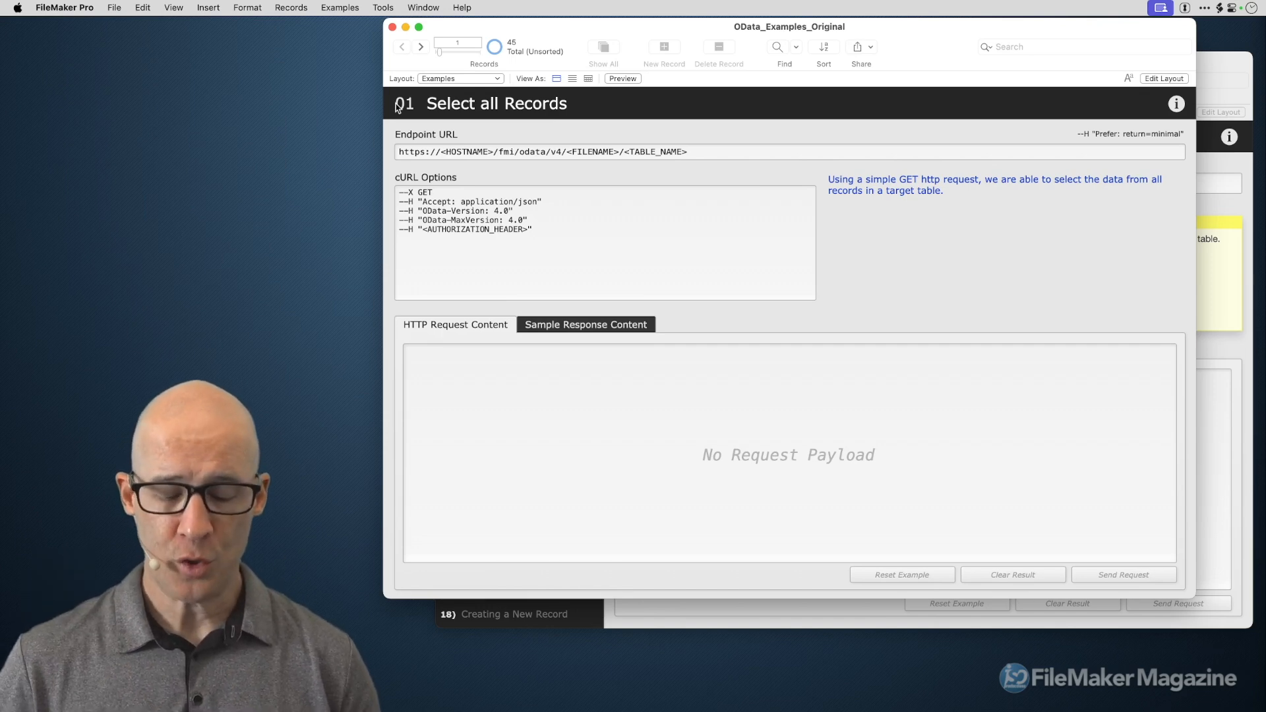
# Inspect the part definition of the Top Navigation part in Layout mode, cancel it, and return to Browse mode.
pyautogui.press('super+l')
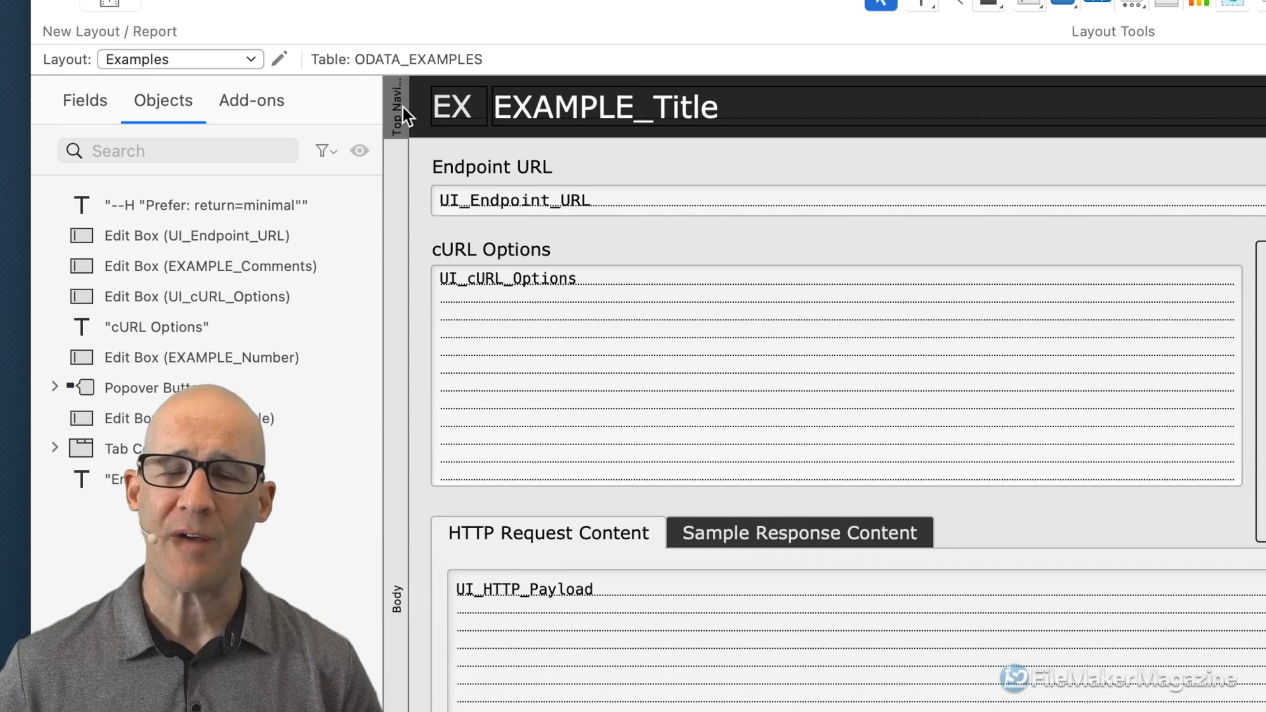
pyautogui.doubleClick(403, 108)
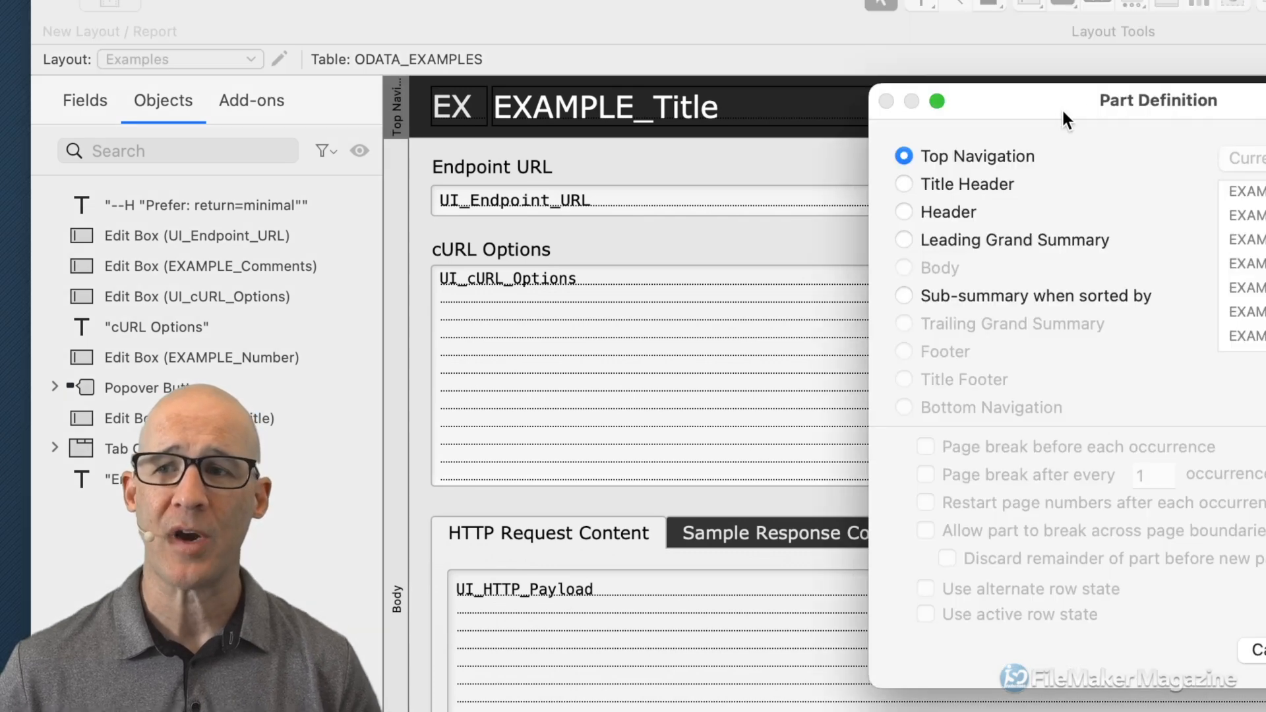
pyautogui.moveTo(1063, 110); pyautogui.dragTo(755, 81)
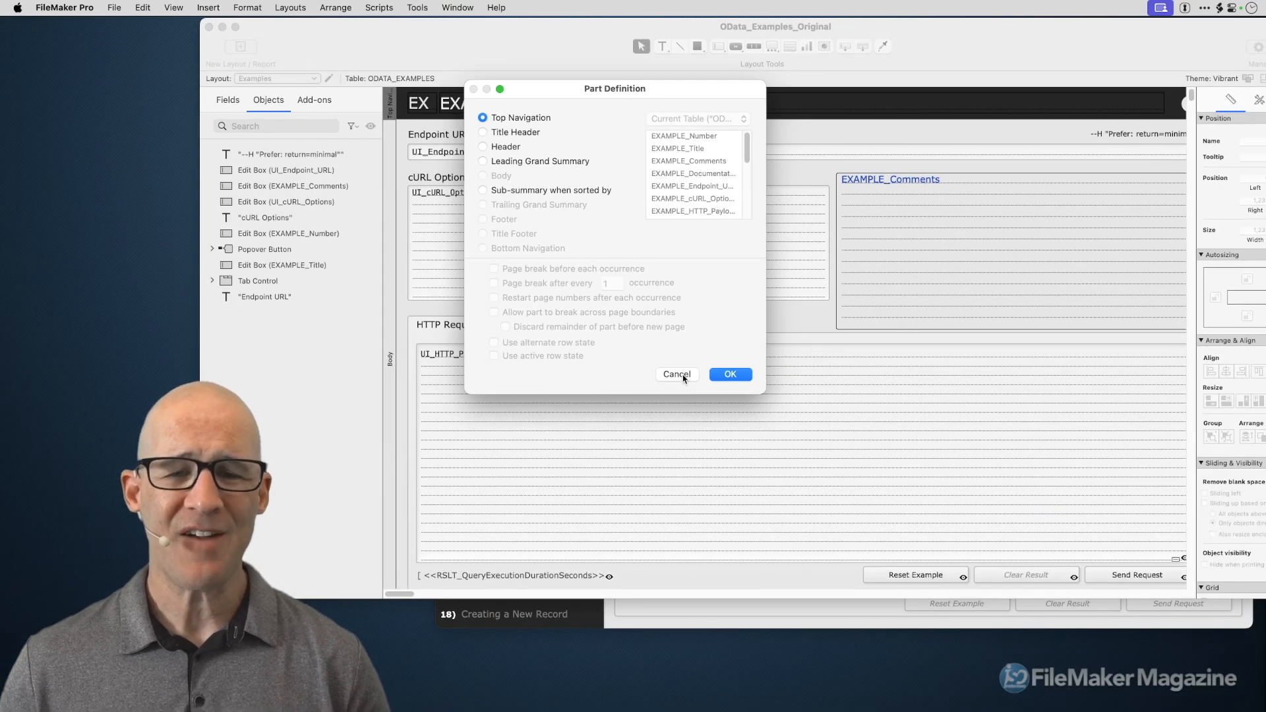
pyautogui.click(676, 374)
pyautogui.press('super+b')
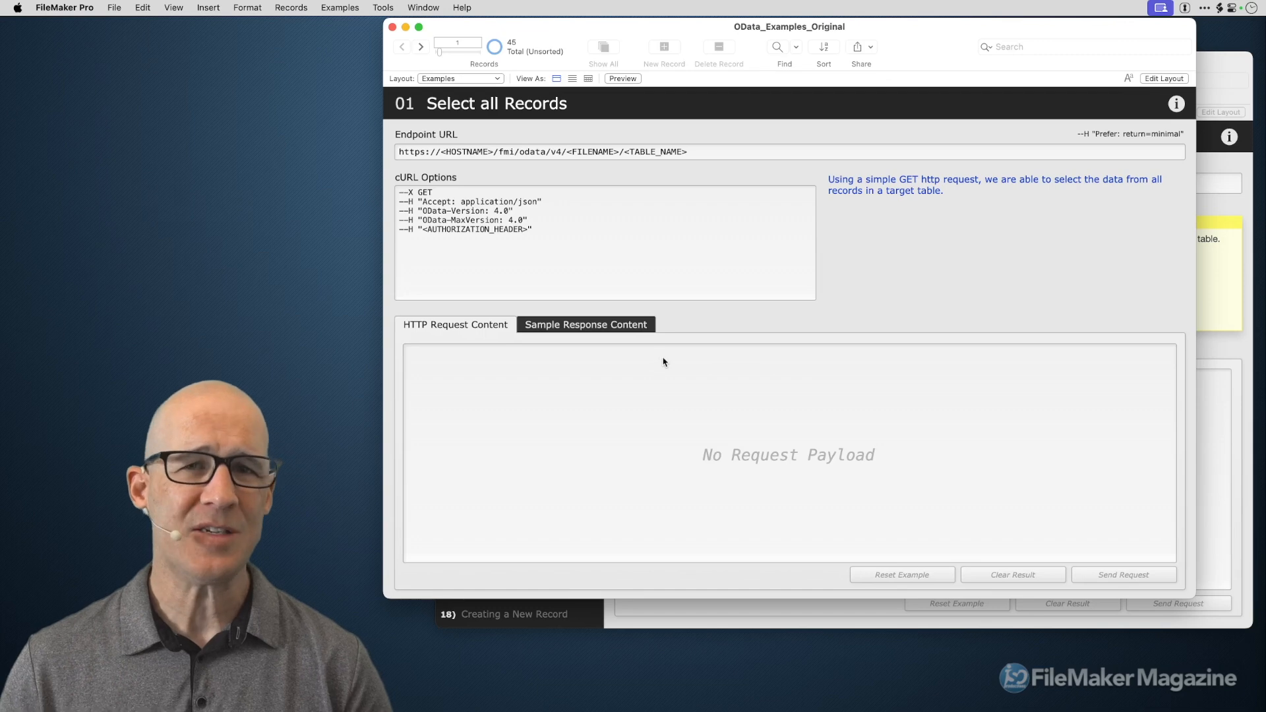
# Switch to the OData_Examples file and put its Examples layout into Layout mode.
pyautogui.click(1224, 76)
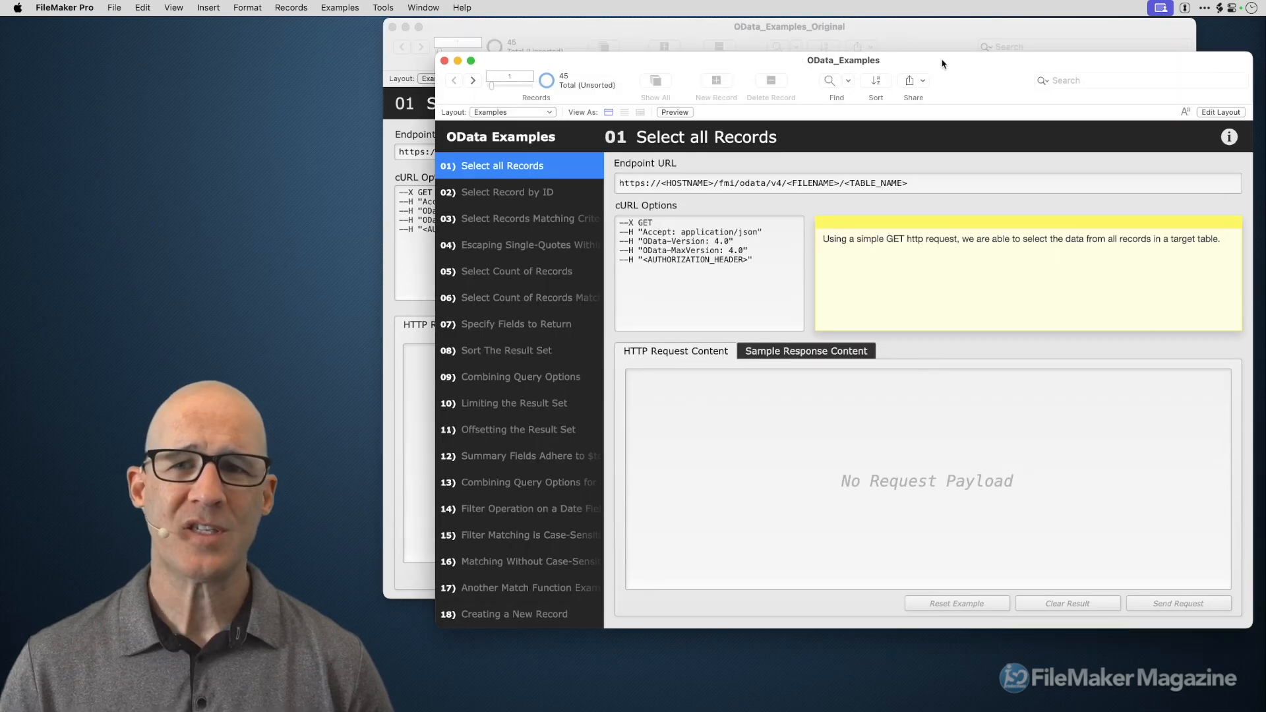
pyautogui.moveTo(941, 57)
pyautogui.mouseDown()
pyautogui.moveTo(913, 53)
pyautogui.moveTo(933, 50)
pyautogui.mouseUp()
pyautogui.press('super+l')
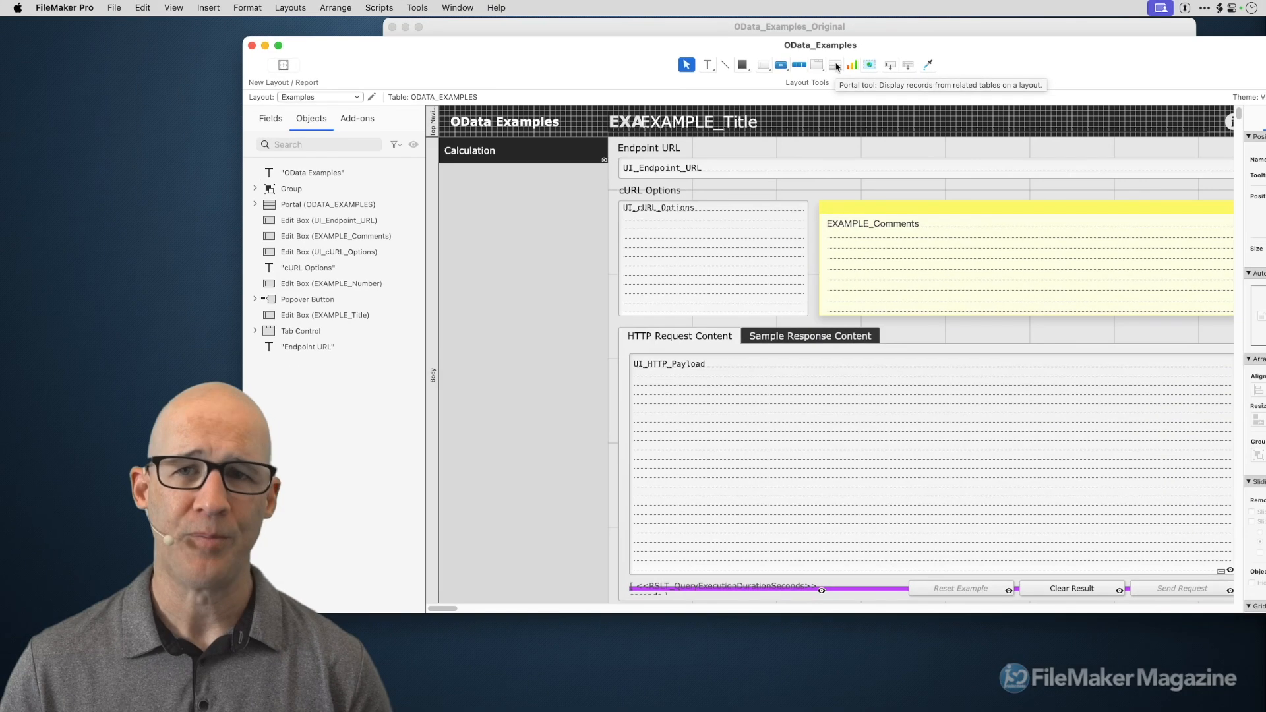
# Draw a trial portal across the Endpoint URL and cURL Options fields, check its record source choices, and cancel it.
pyautogui.click(830, 63)
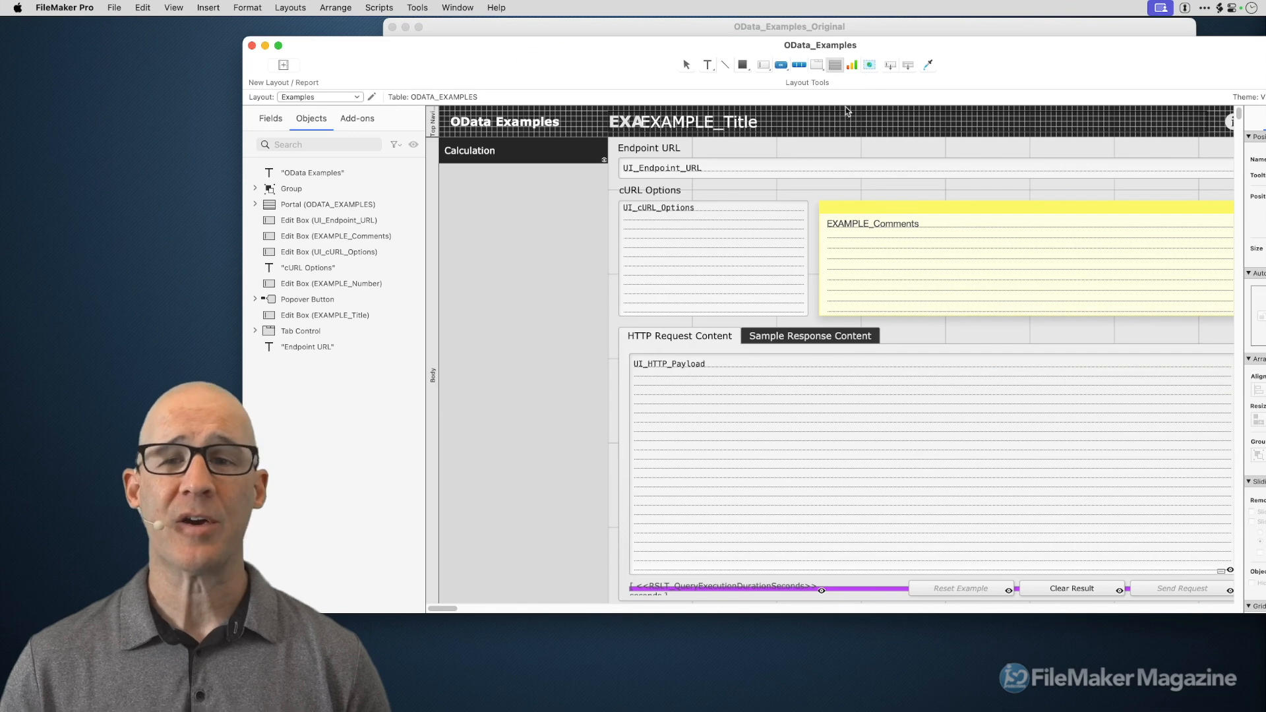
pyautogui.moveTo(793, 143); pyautogui.dragTo(882, 324)
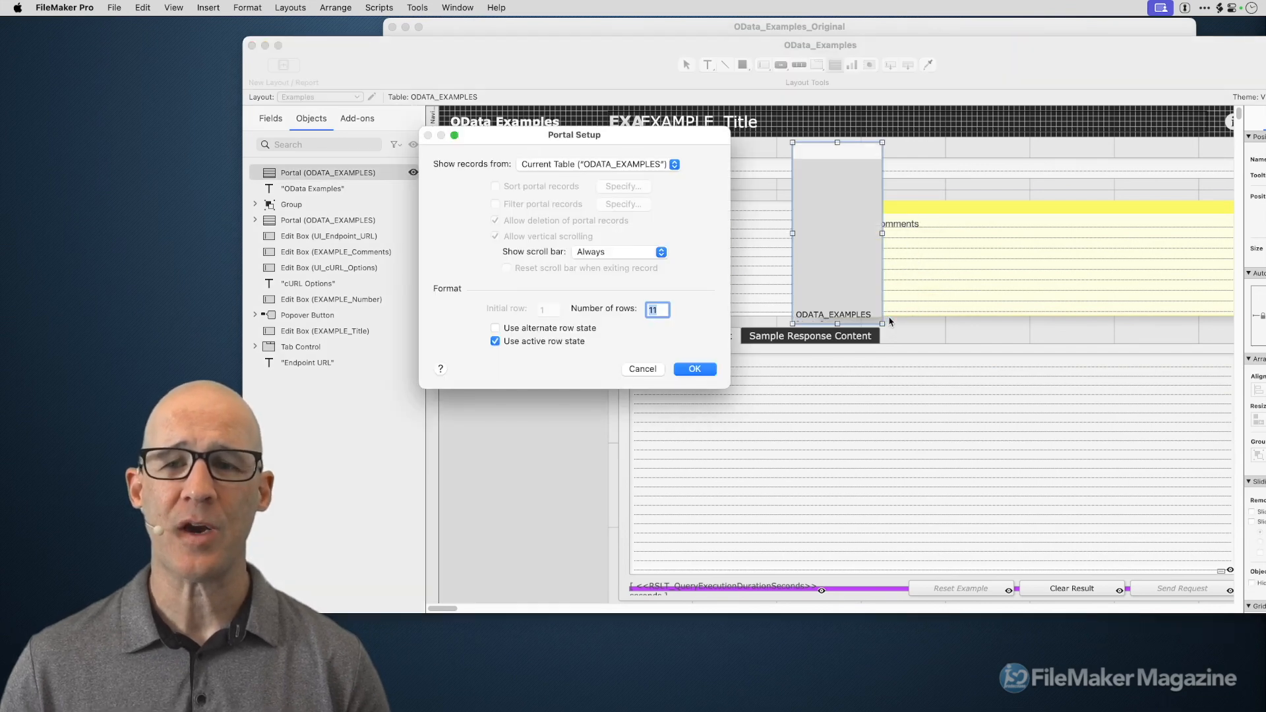
pyautogui.click(588, 166)
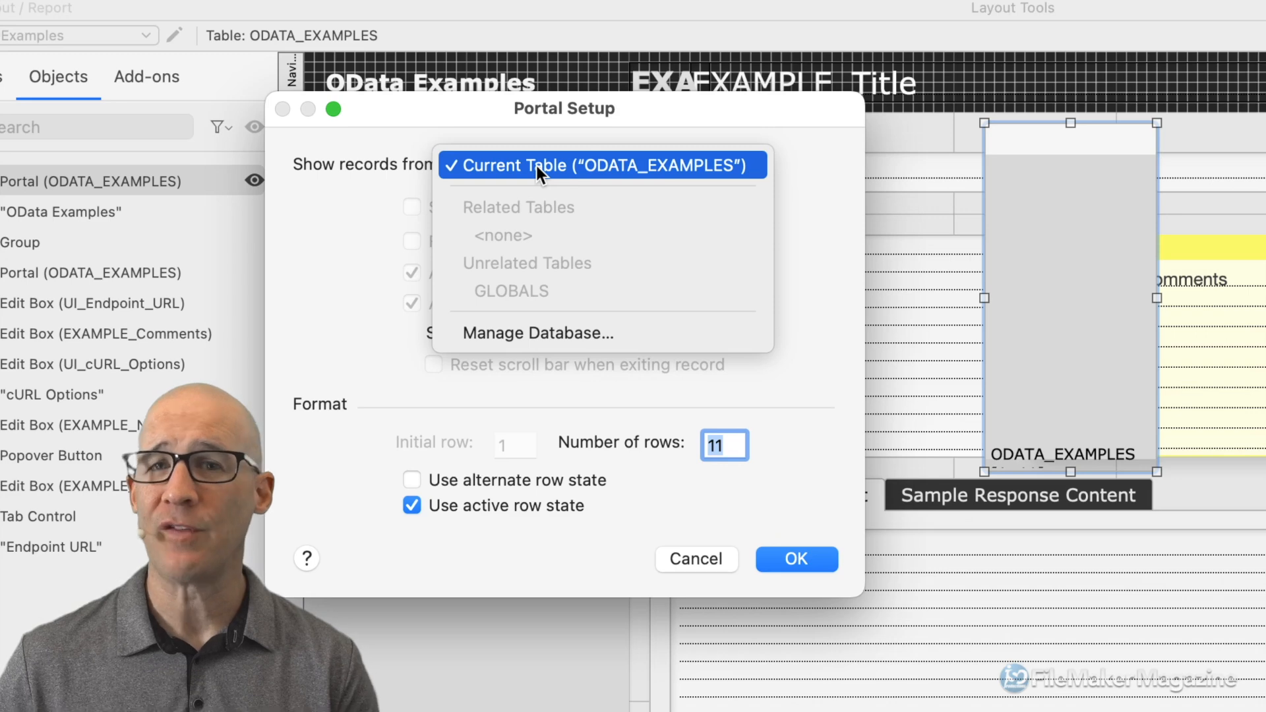
pyautogui.click(783, 167)
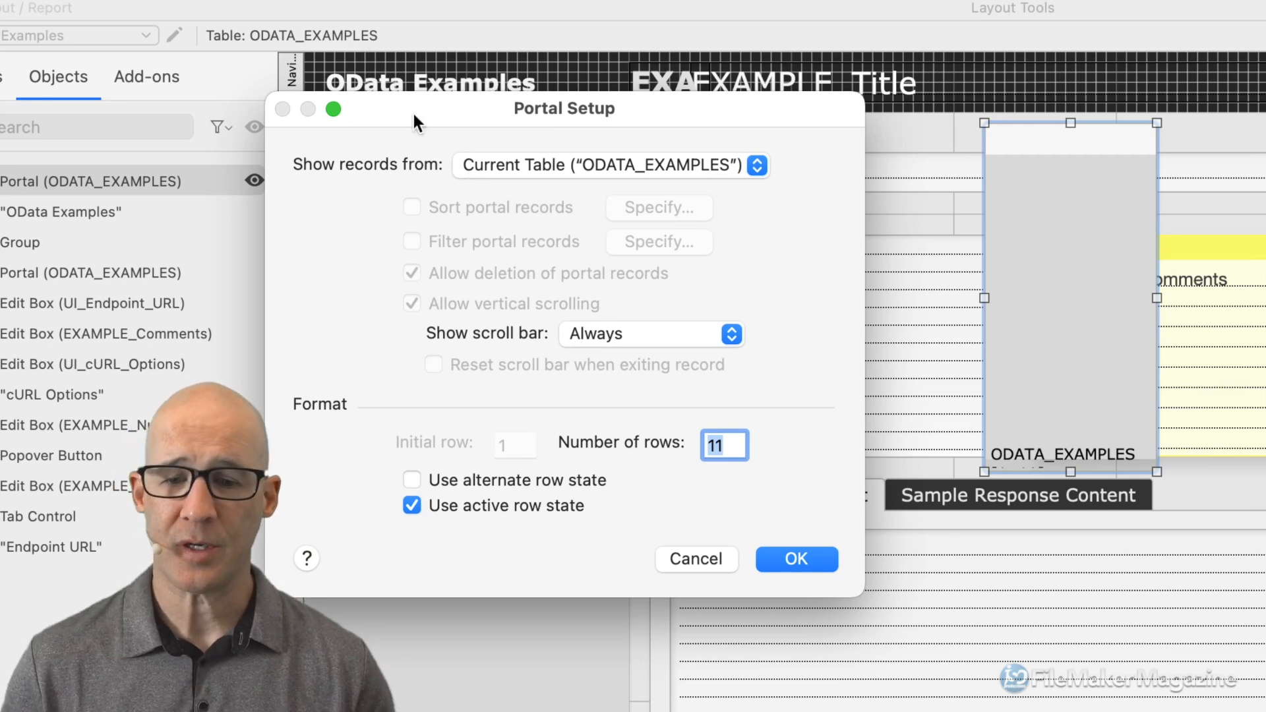
pyautogui.click(706, 560)
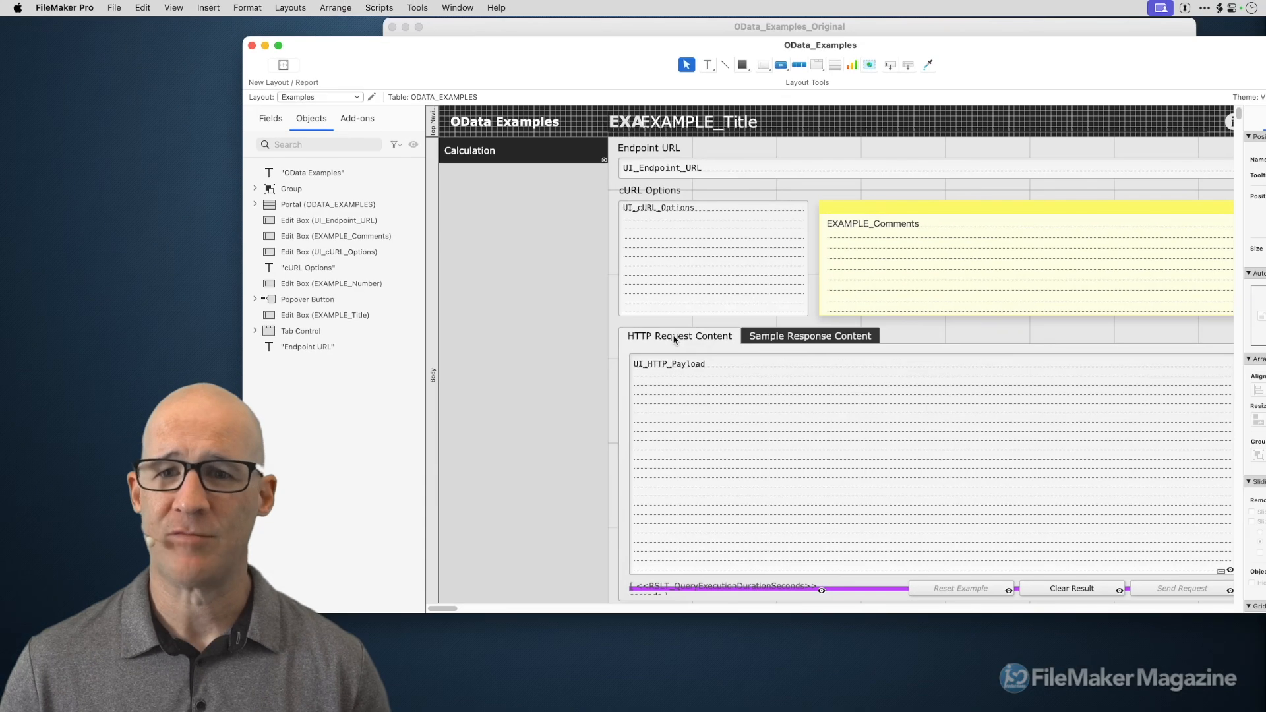
# Duplicate the ODATA_EXAMPLES table occurrence in the relationships graph and place the copy beside the original.
pyautogui.press('super+shift+d')
pyautogui.click(769, 78)
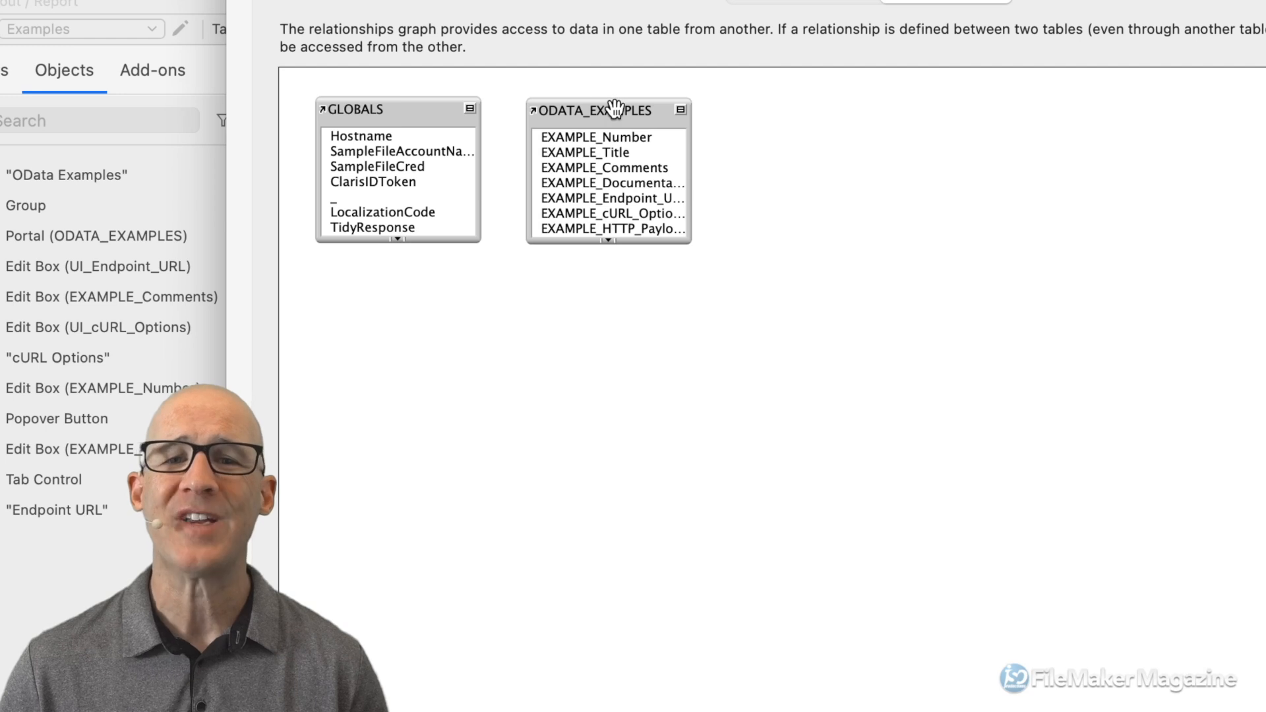
pyautogui.click(619, 111)
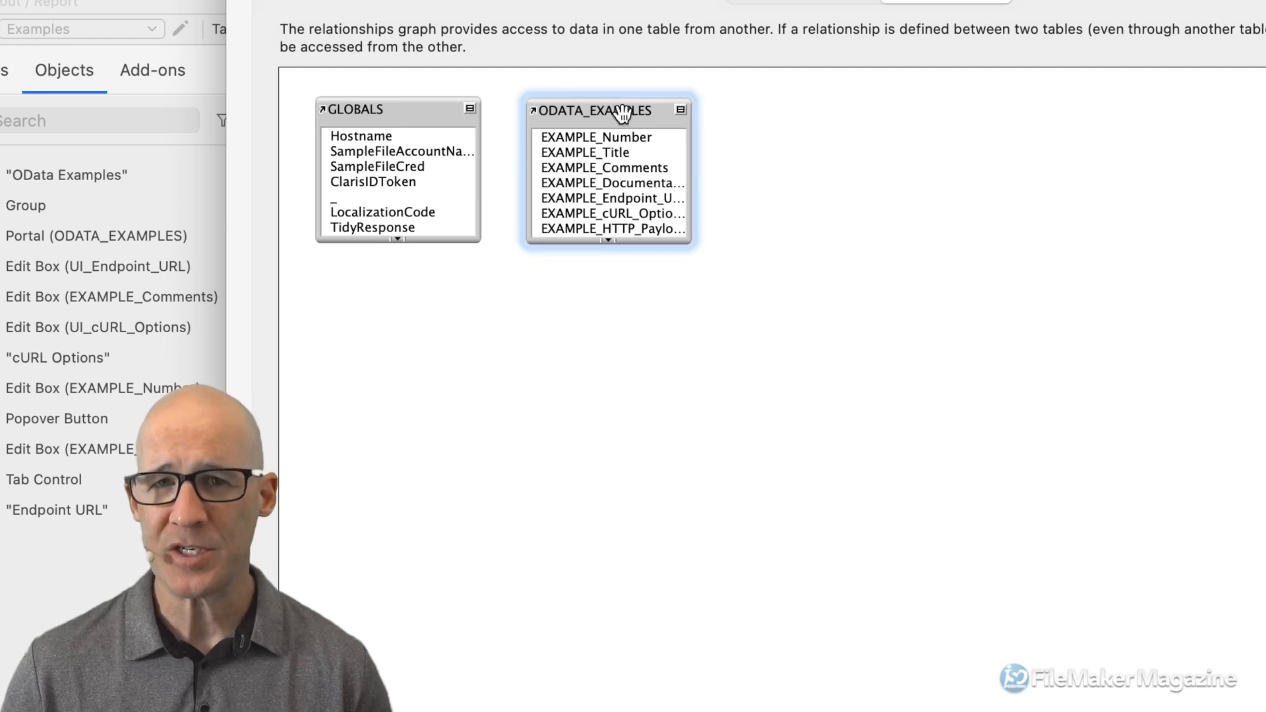
pyautogui.press('super+d')
pyautogui.moveTo(630, 119); pyautogui.dragTo(833, 148)
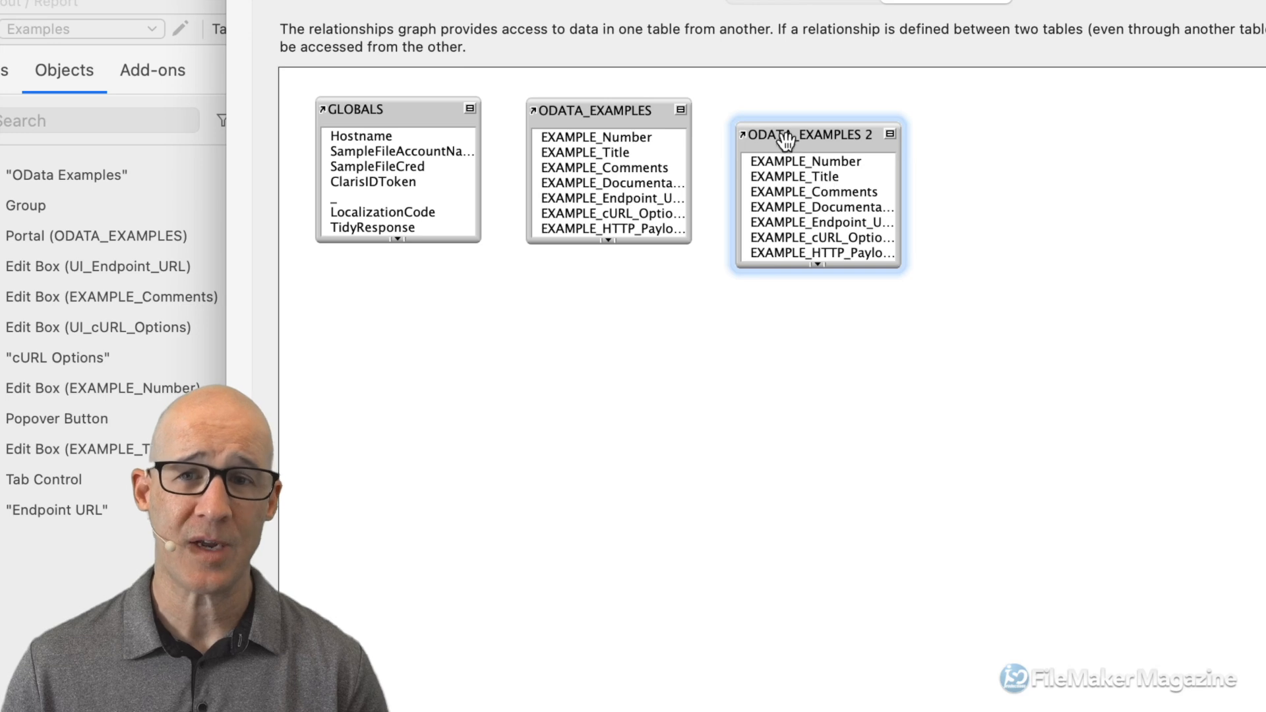
pyautogui.moveTo(786, 138); pyautogui.dragTo(814, 139)
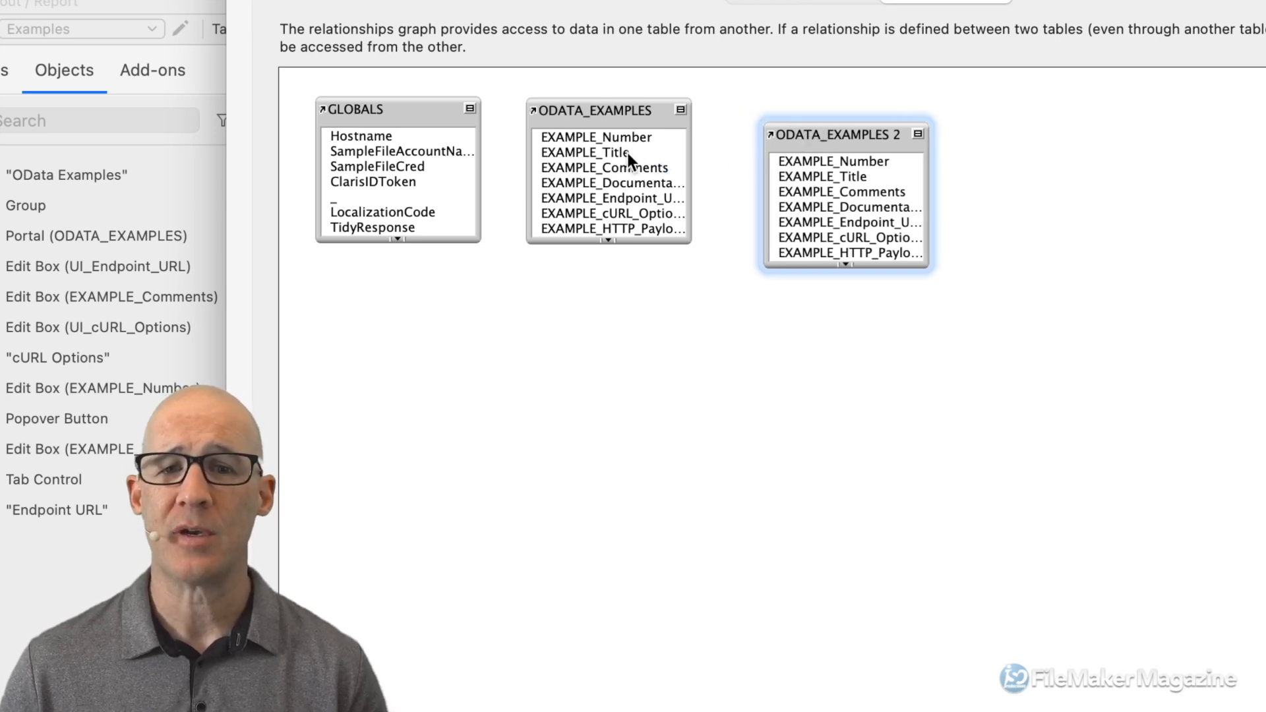
# Relate EXAMPLE_Title in ODATA_EXAMPLES to EXAMPLE_Title in ODATA_EXAMPLES 2 with the x operator and save the database changes.
pyautogui.moveTo(627, 152); pyautogui.dragTo(801, 177)
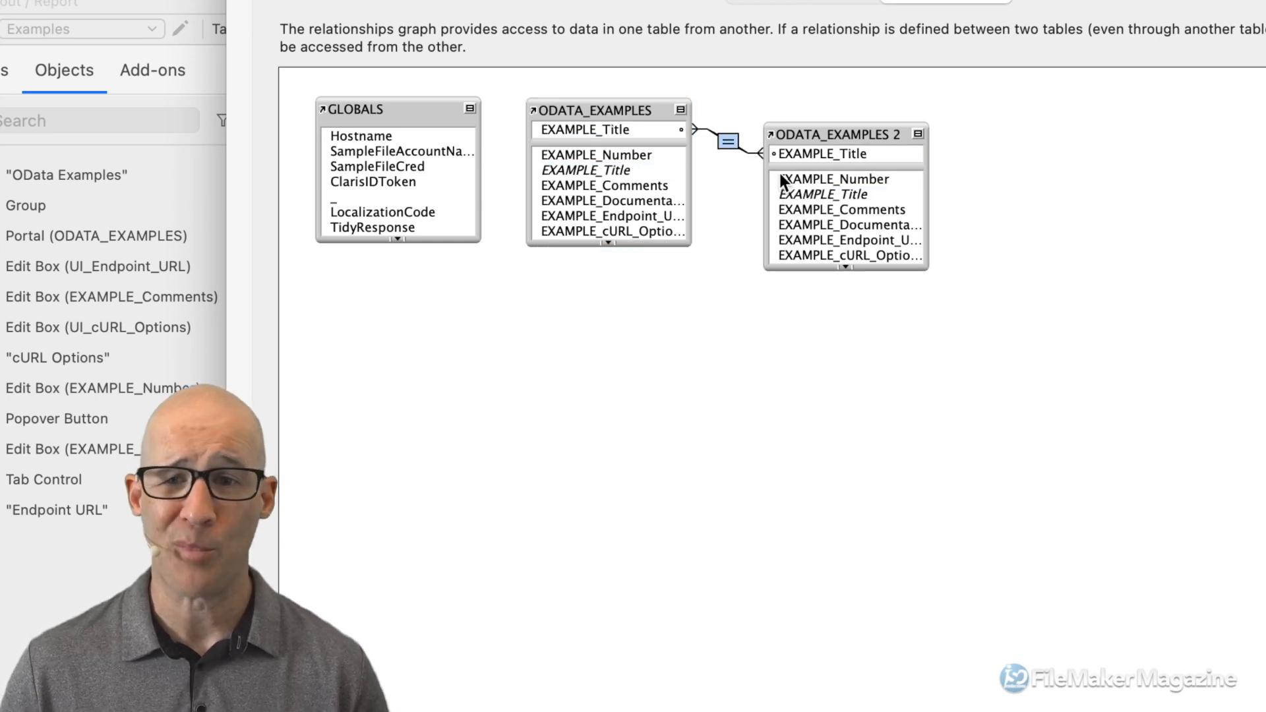
pyautogui.doubleClick(729, 141)
pyautogui.click(882, 219)
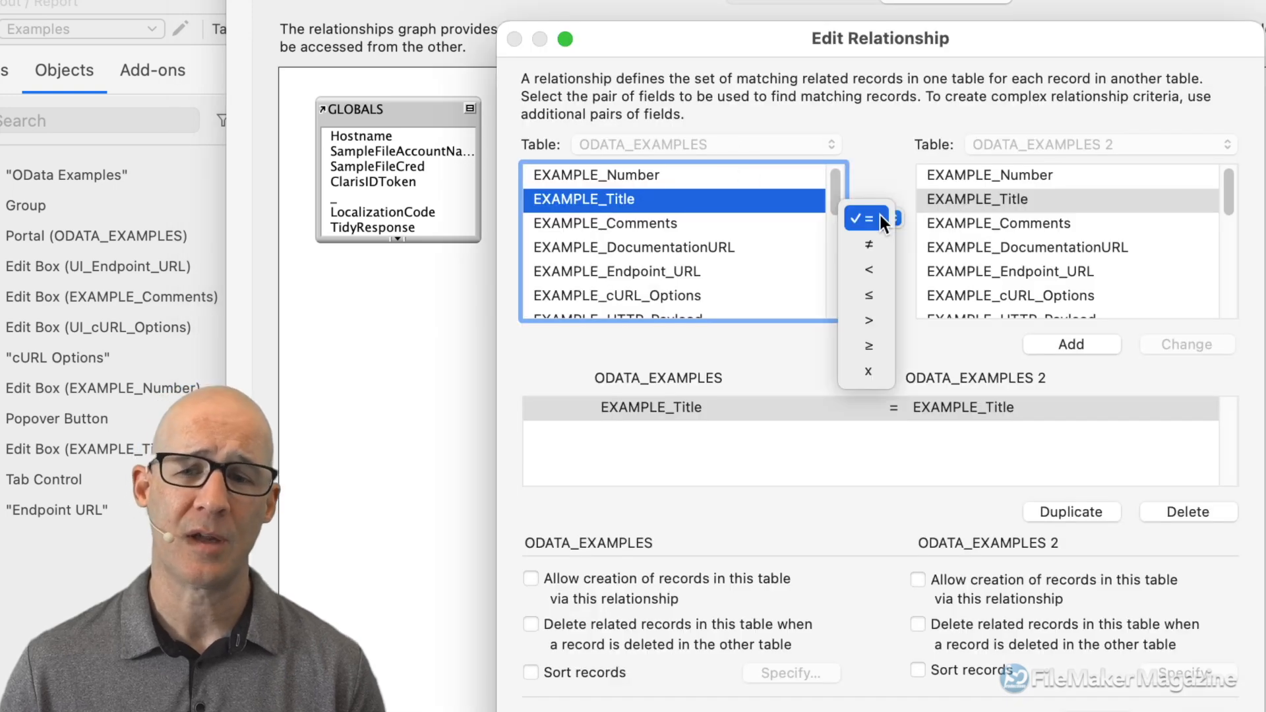
pyautogui.click(868, 371)
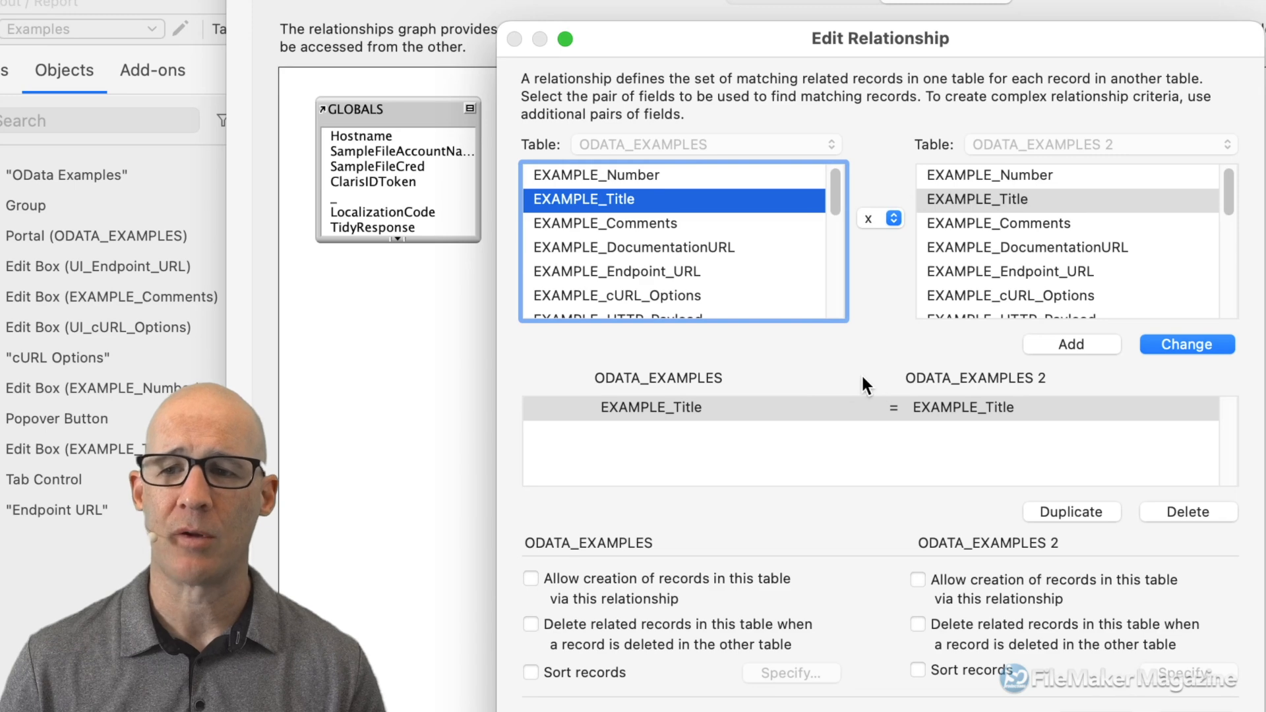
pyautogui.click(1182, 353)
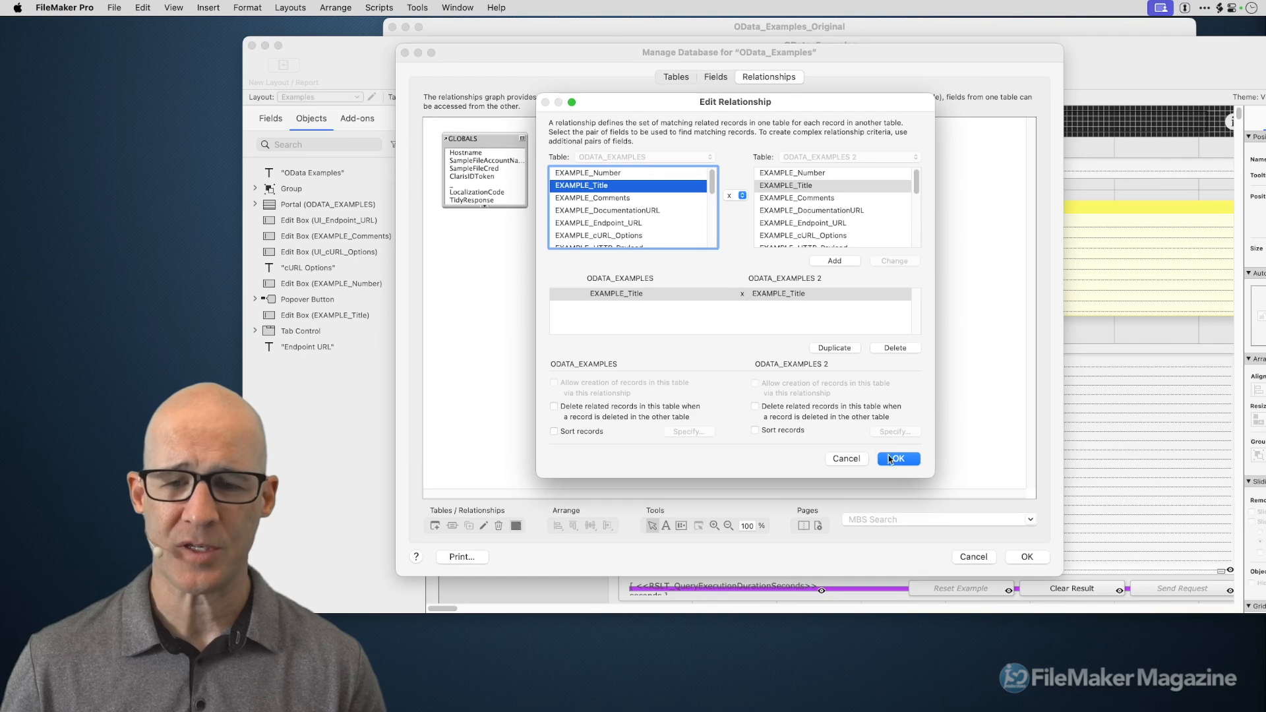
pyautogui.click(913, 463)
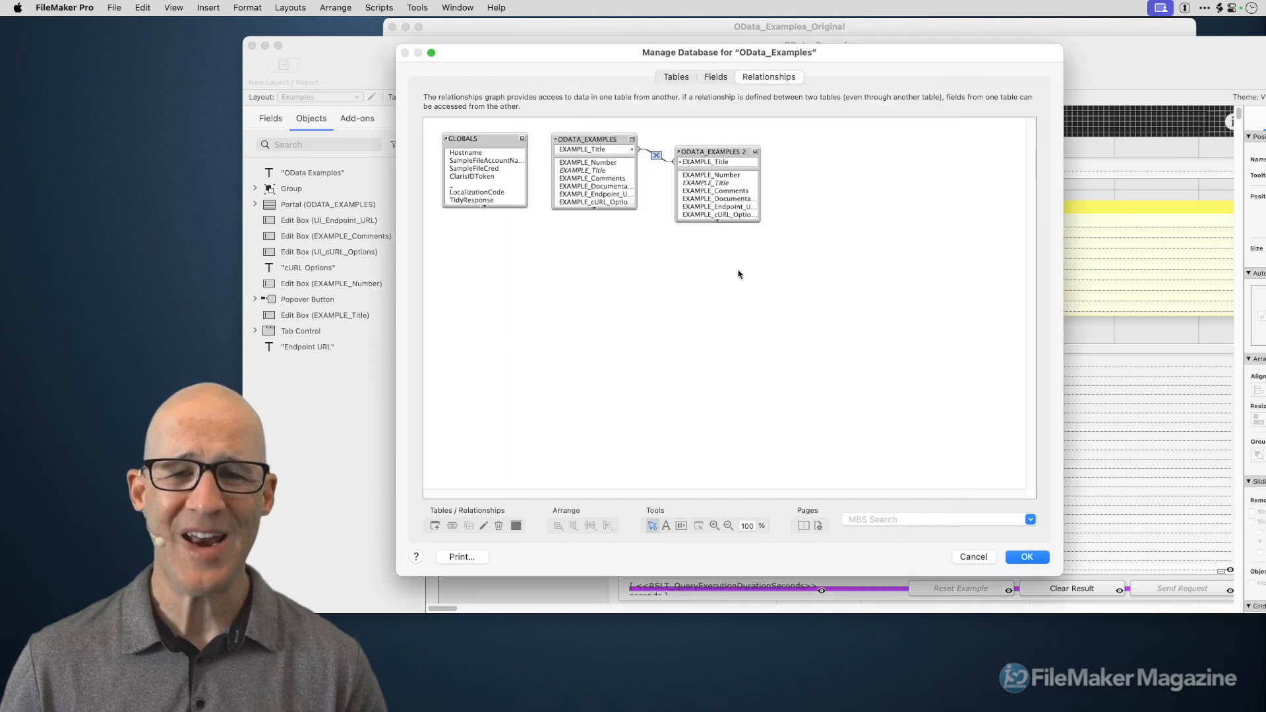
pyautogui.click(1027, 557)
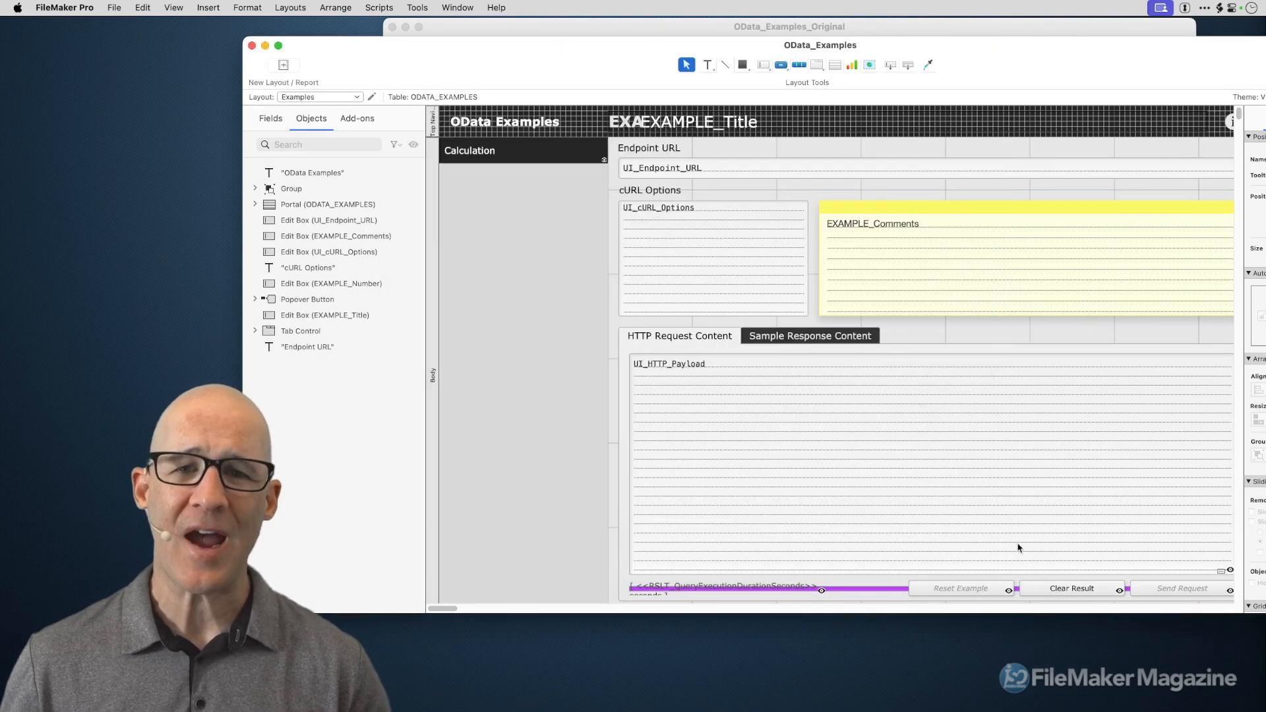
# Draw another trial portal over the Endpoint URL area, compare the current table with related ODATA_EXAMPLES 2 as record source, and cancel it.
pyautogui.click(836, 65)
pyautogui.moveTo(782, 147); pyautogui.dragTo(876, 265)
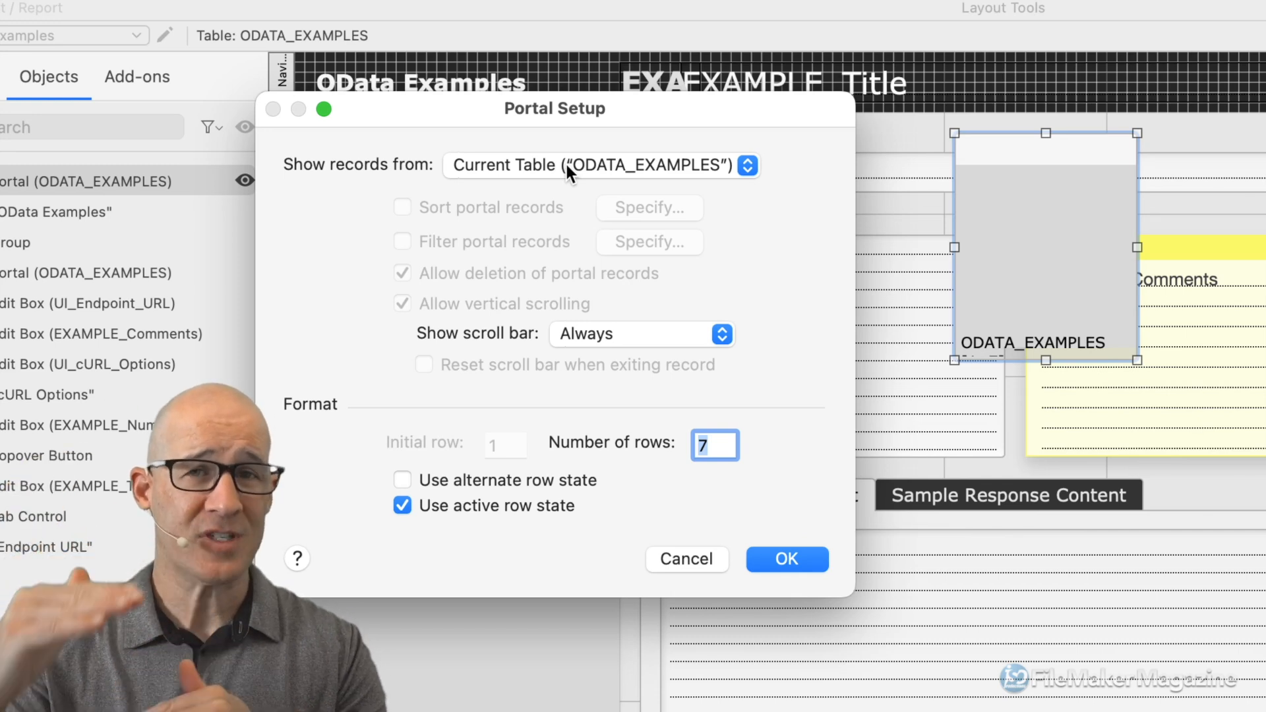
pyautogui.click(565, 161)
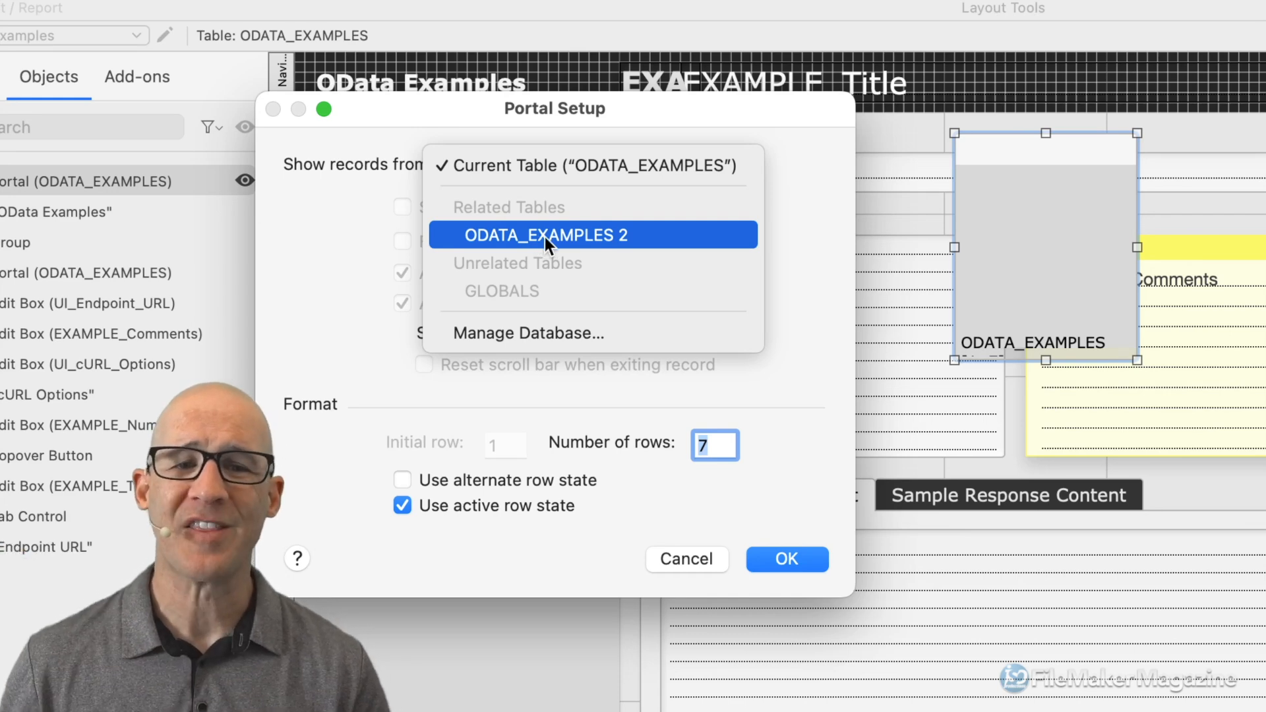
pyautogui.click(572, 164)
pyautogui.moveTo(568, 107); pyautogui.dragTo(775, 103)
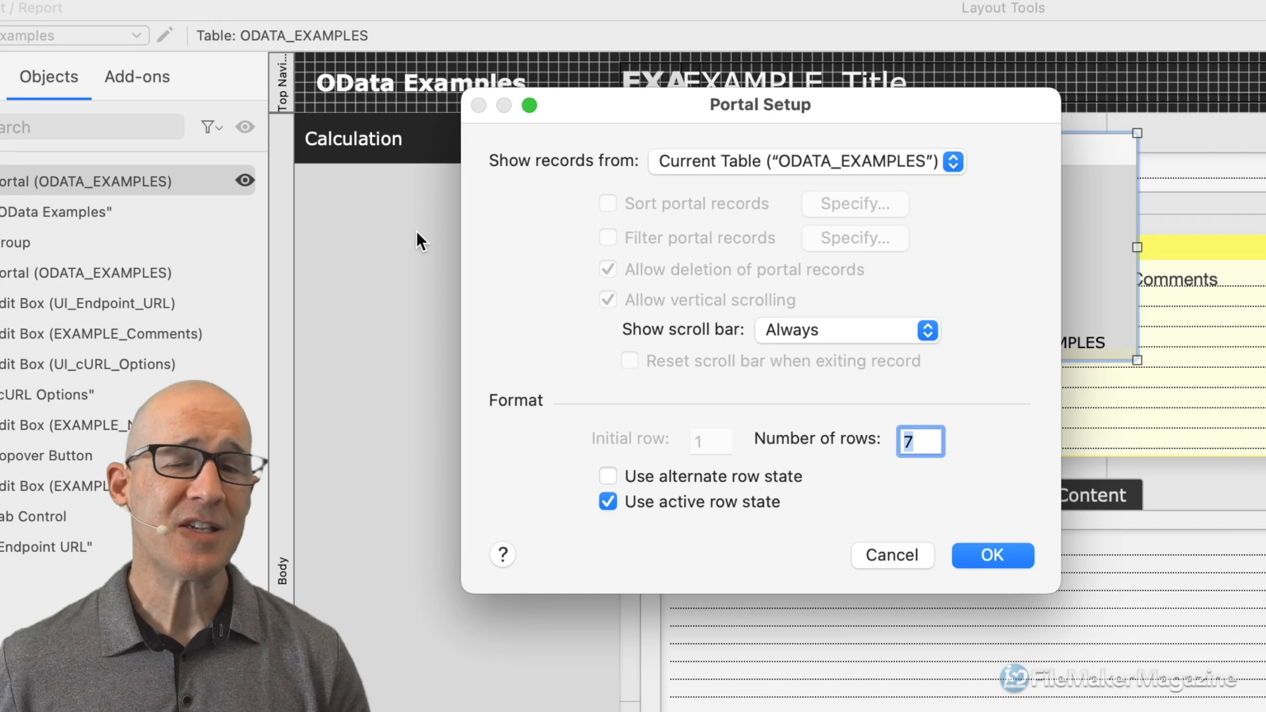
pyautogui.click(748, 163)
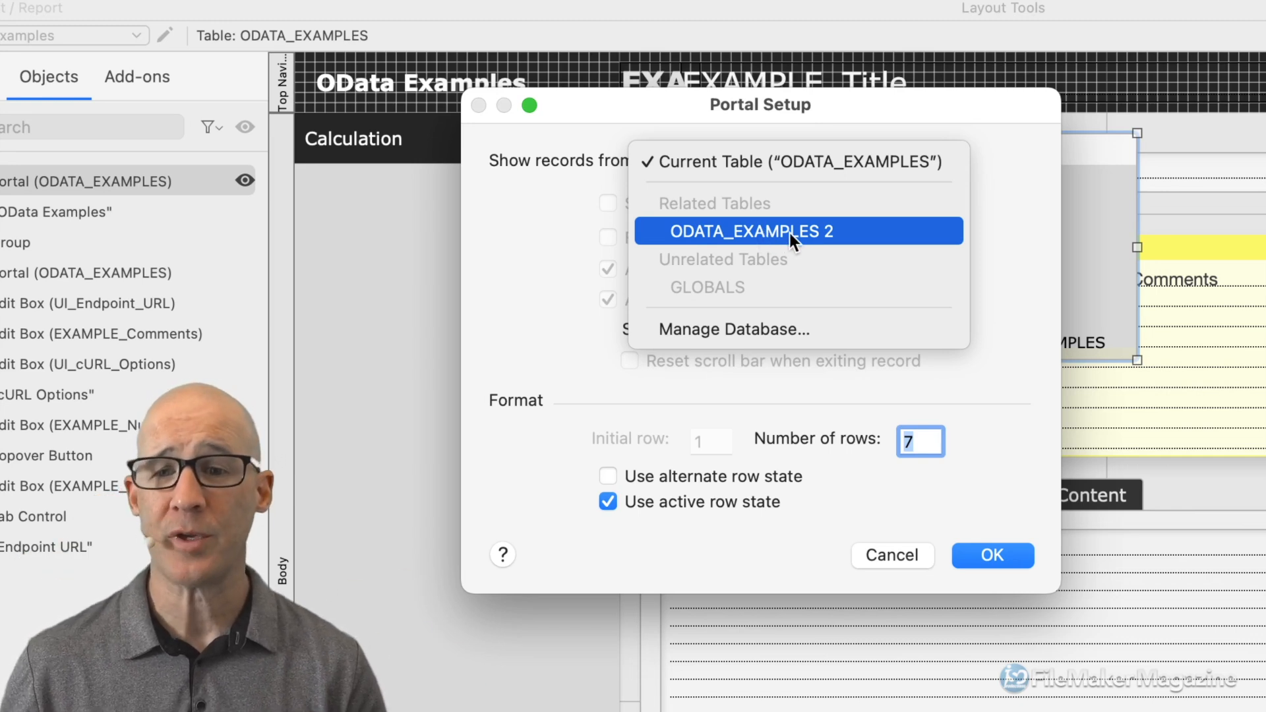
pyautogui.click(1011, 323)
pyautogui.click(908, 553)
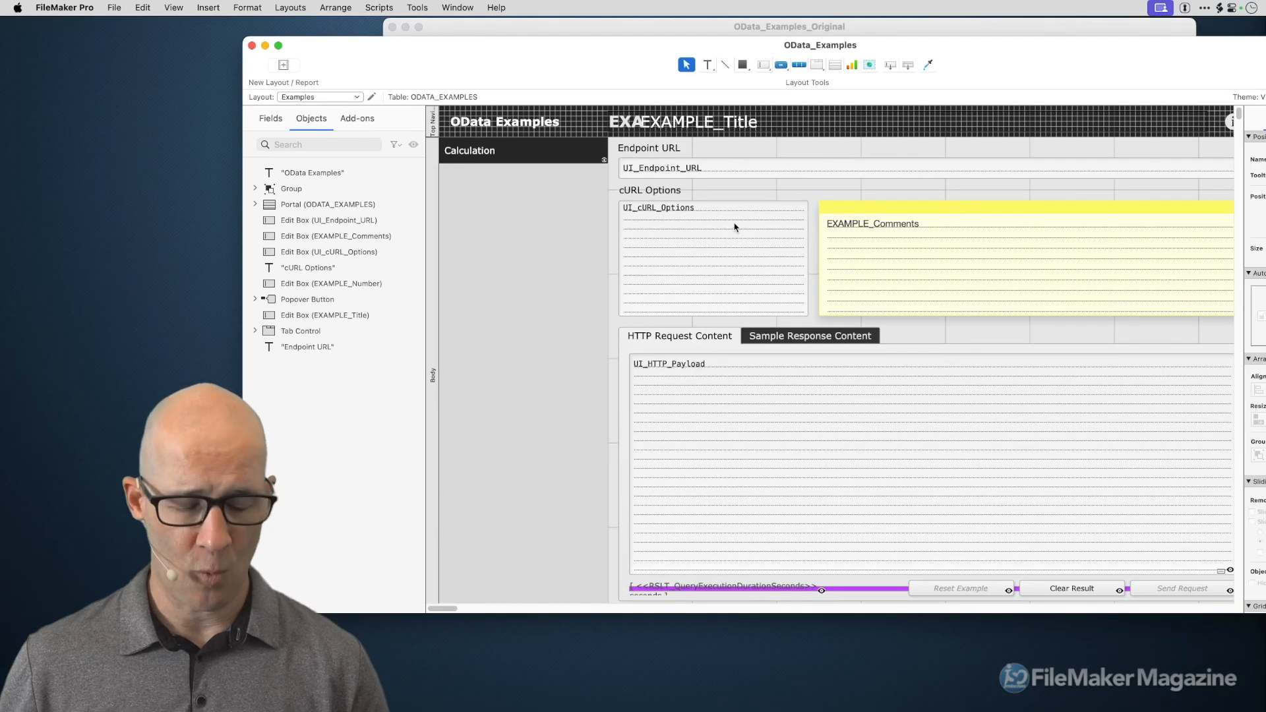
# Return OData_Examples to Browse mode and switch to the OData_Examples_Original file.
pyautogui.press('super+b')
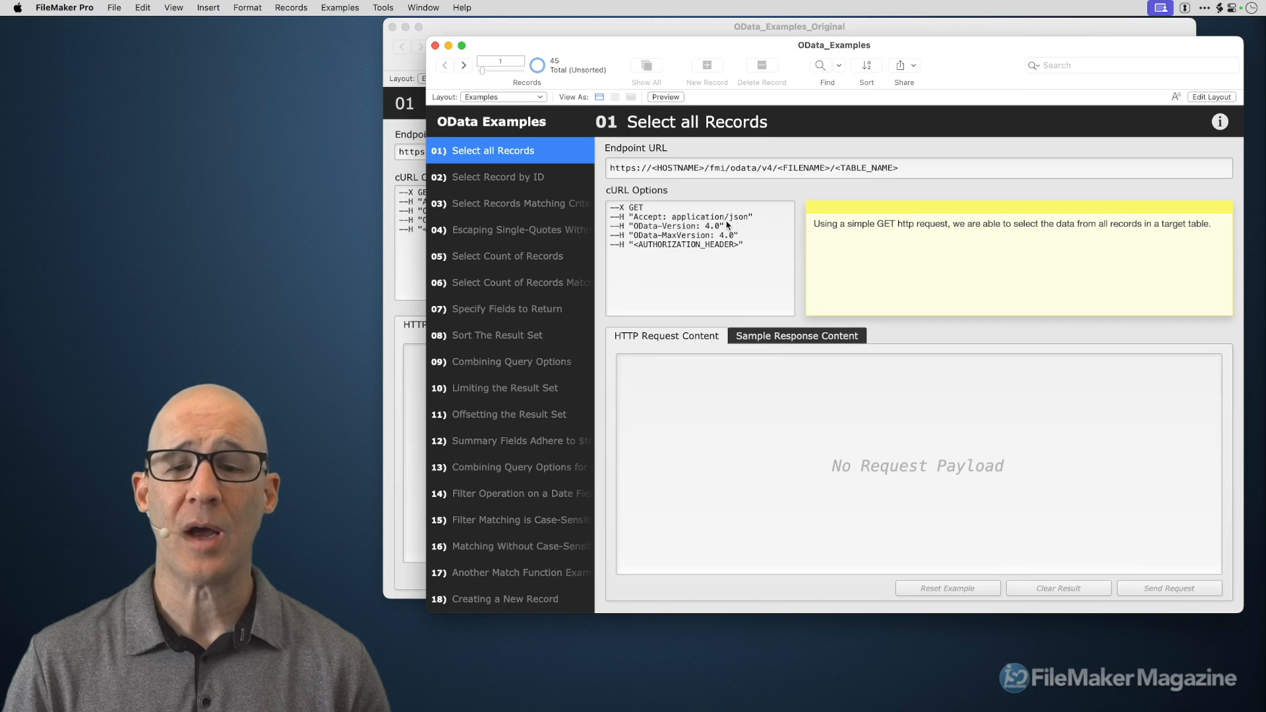
pyautogui.press('super+l')
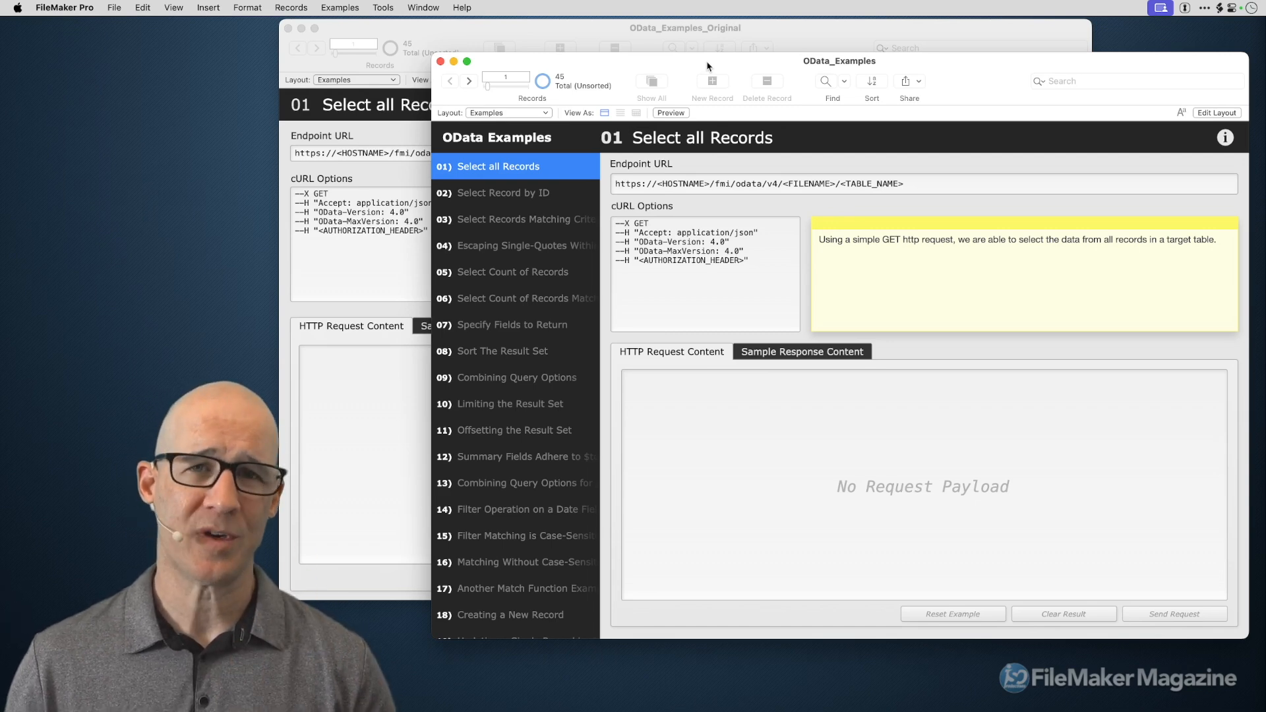
pyautogui.click(723, 29)
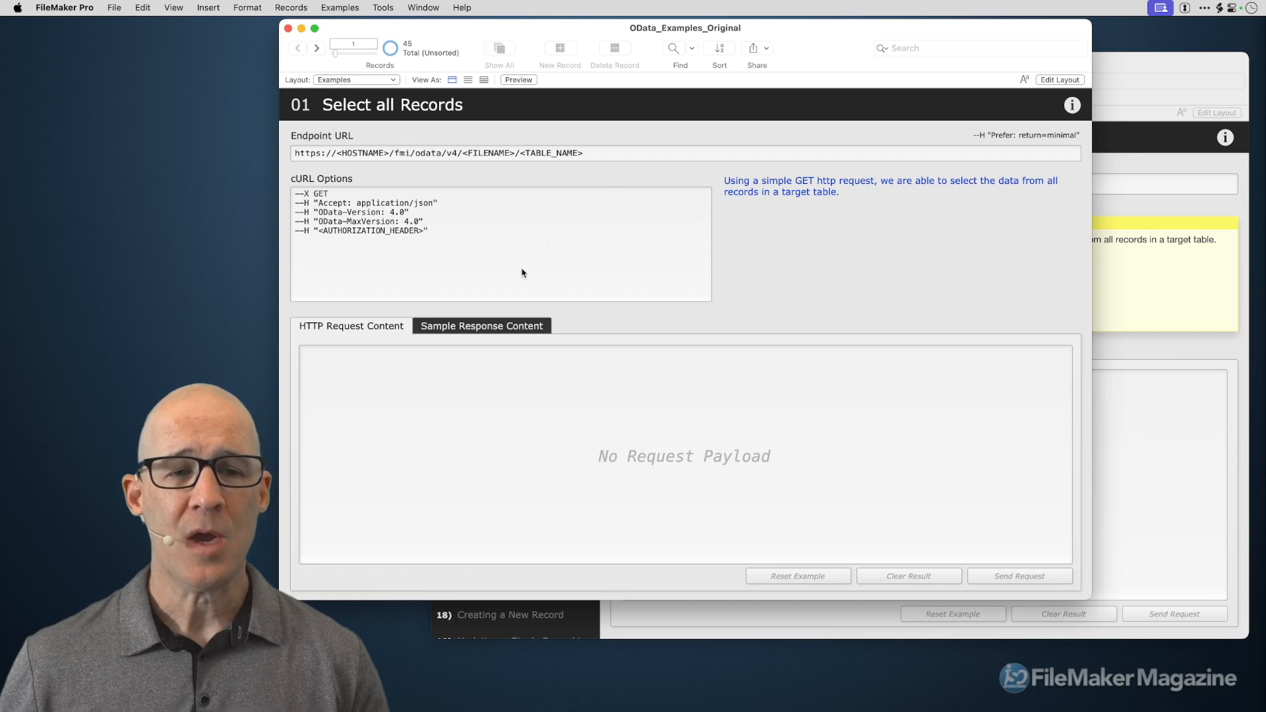
# Compare the HTTP Request Content and Sample Response Content tab panels of the first example in Browse mode.
pyautogui.click(463, 326)
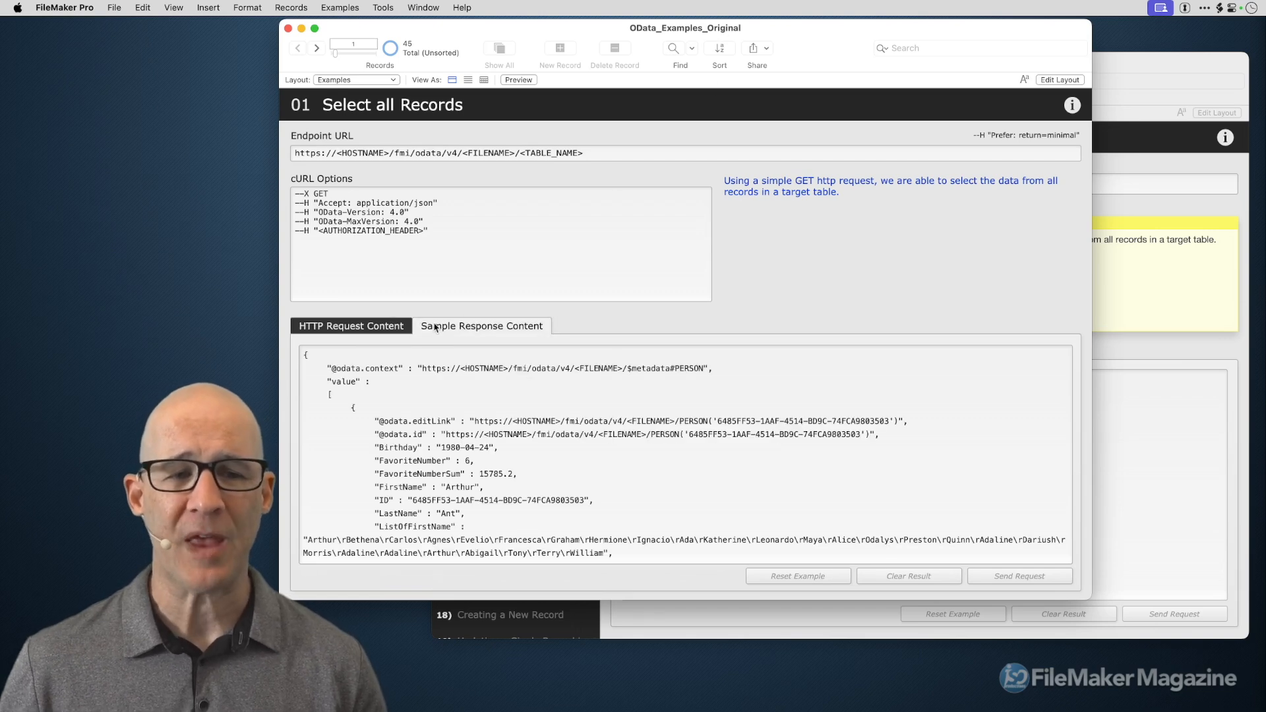
pyautogui.click(391, 327)
pyautogui.click(442, 327)
pyautogui.click(409, 326)
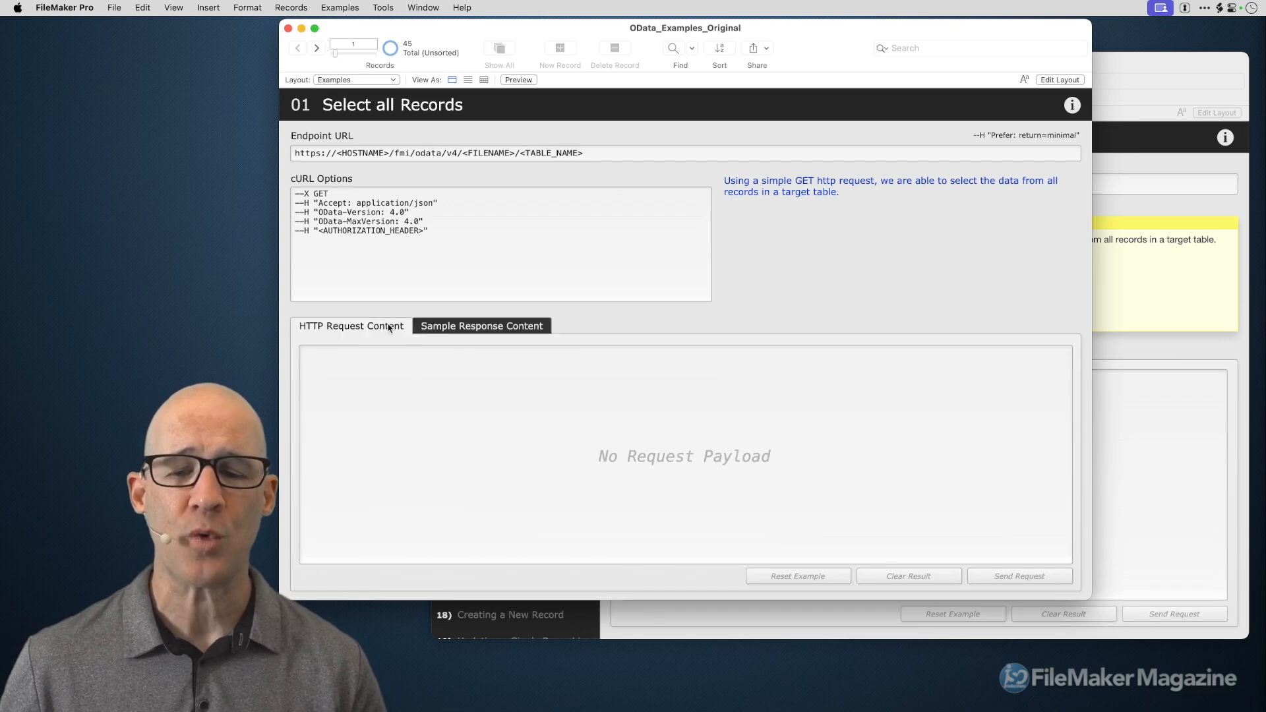
pyautogui.click(462, 326)
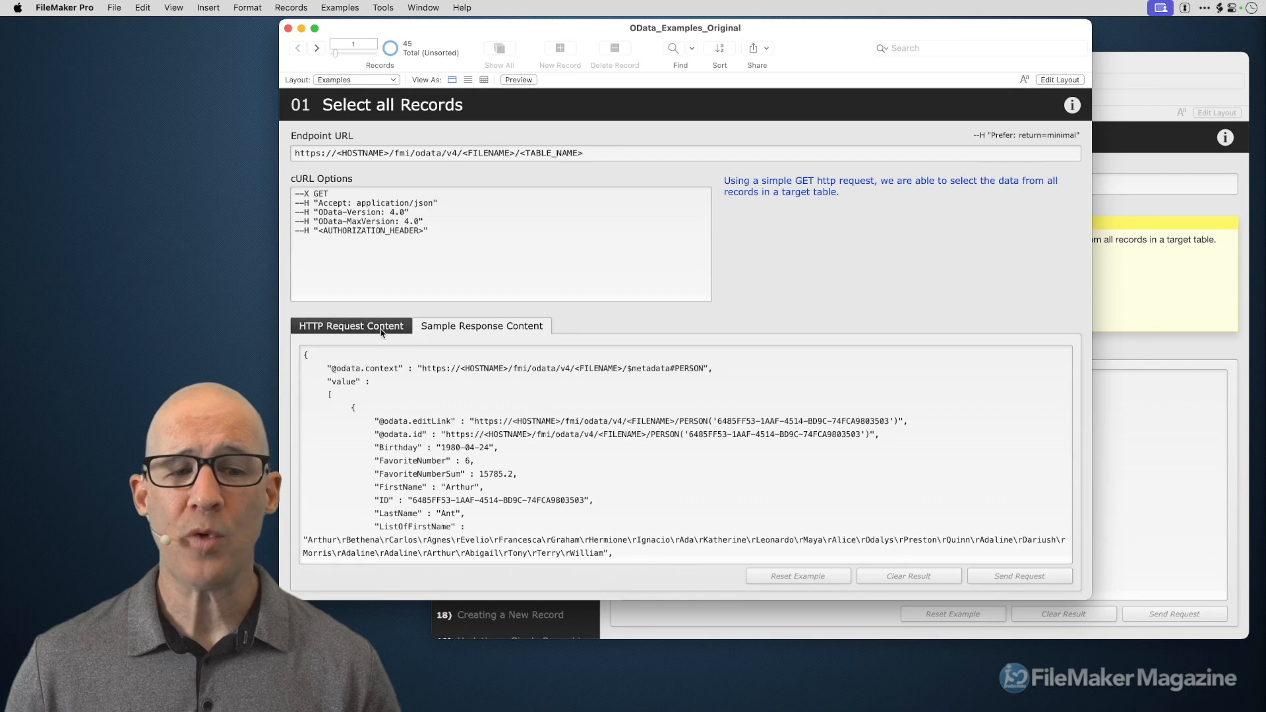
pyautogui.click(382, 330)
pyautogui.click(446, 330)
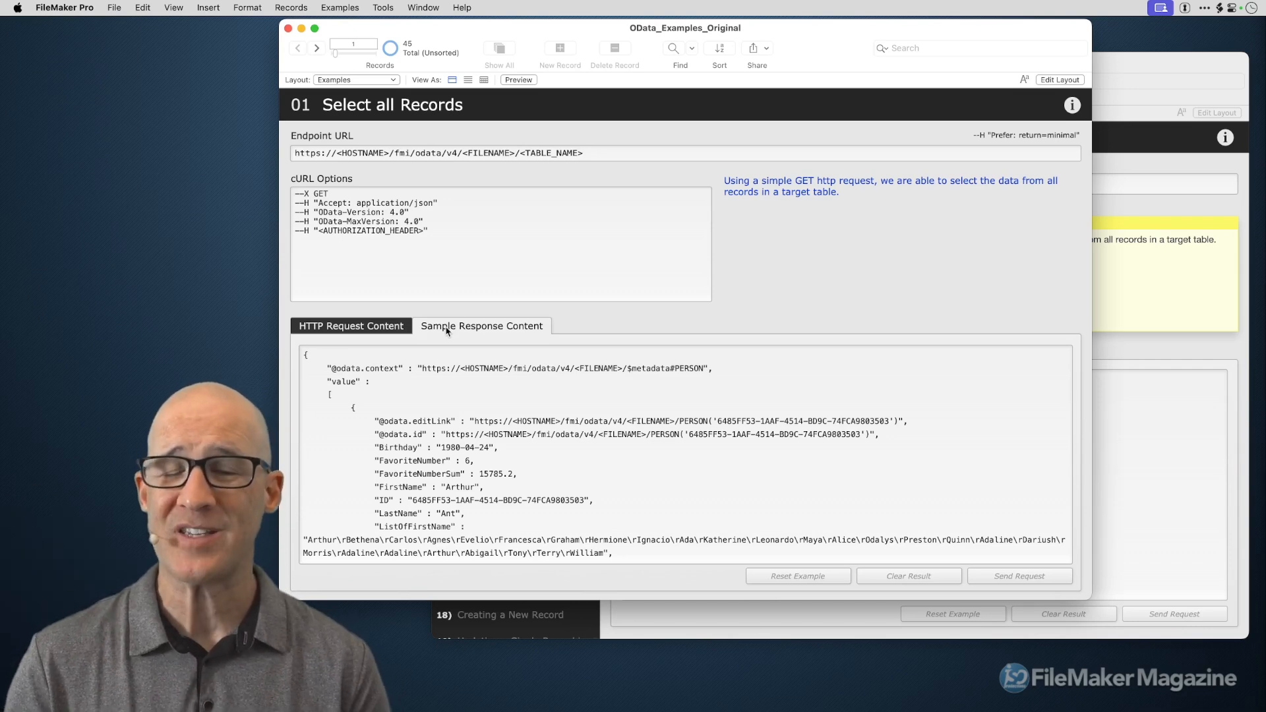
# Open the Examples layout in Layout mode and view its object hierarchy with the tab control's contents.
pyautogui.press('super+l')
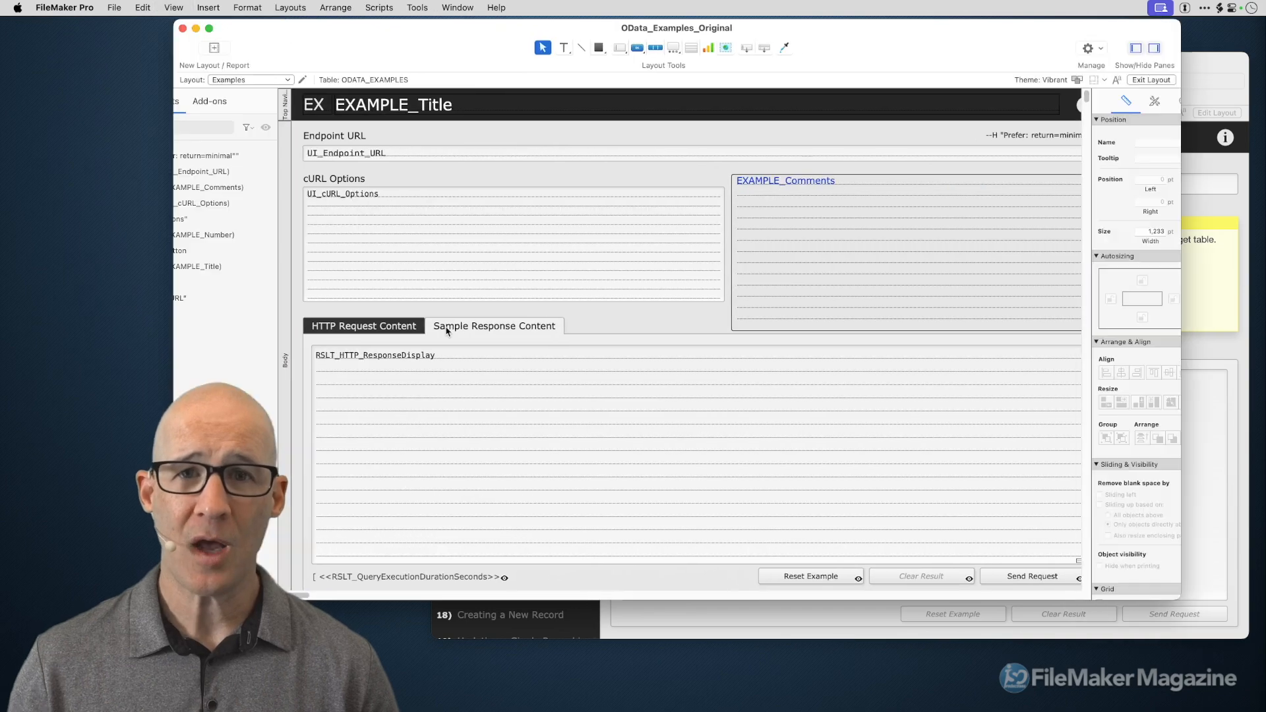
pyautogui.click(840, 583)
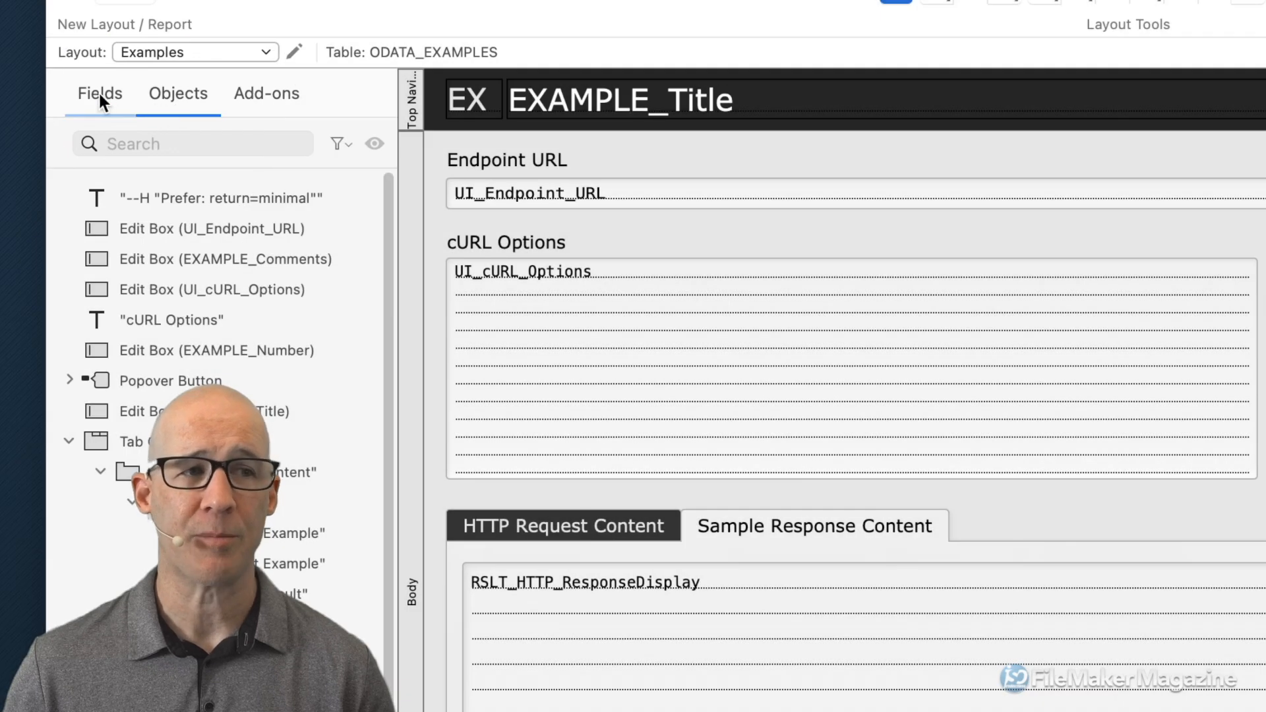
pyautogui.click(100, 95)
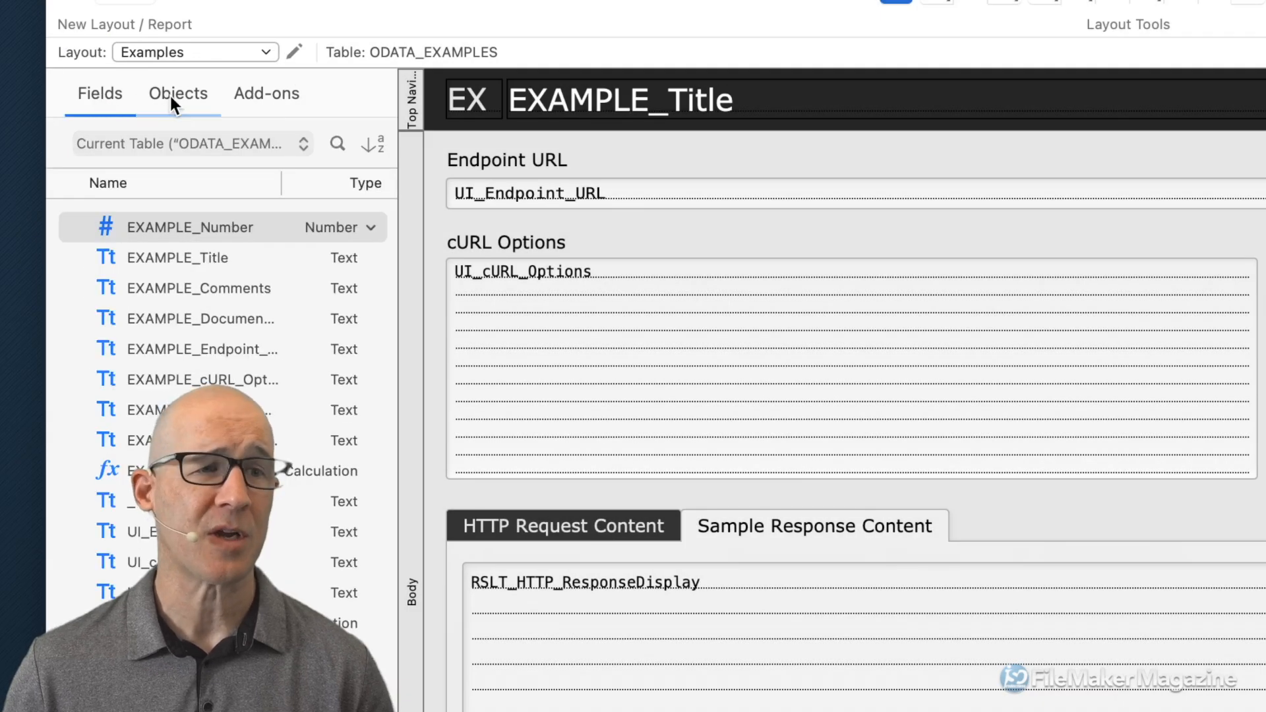
pyautogui.click(236, 93)
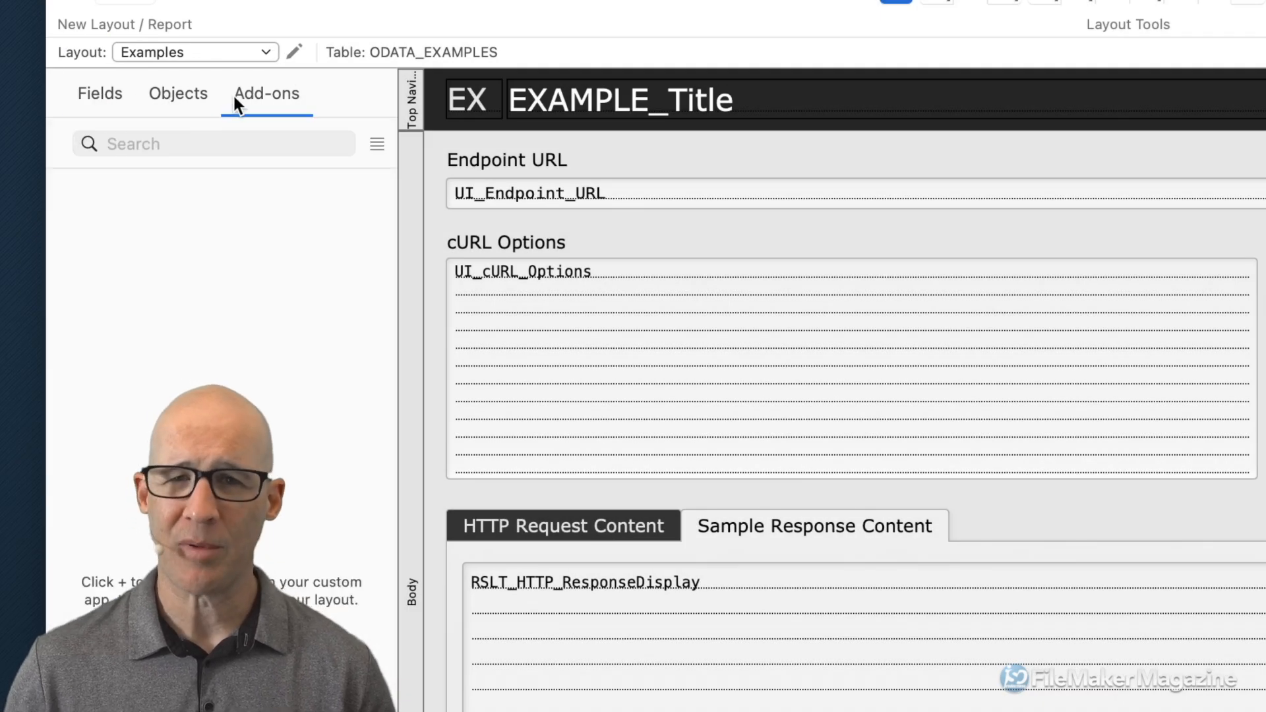
pyautogui.click(185, 95)
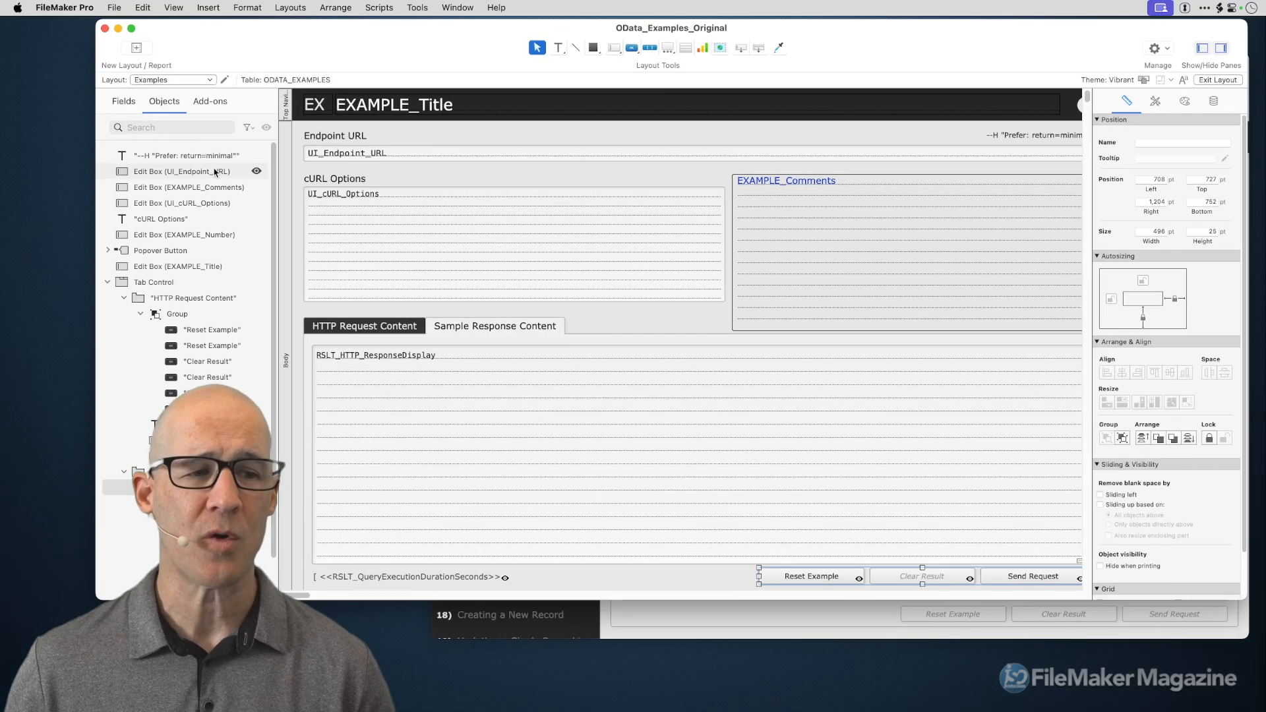
pyautogui.scroll(-1, 287, 241)
pyautogui.scroll(-2, 221, 178)
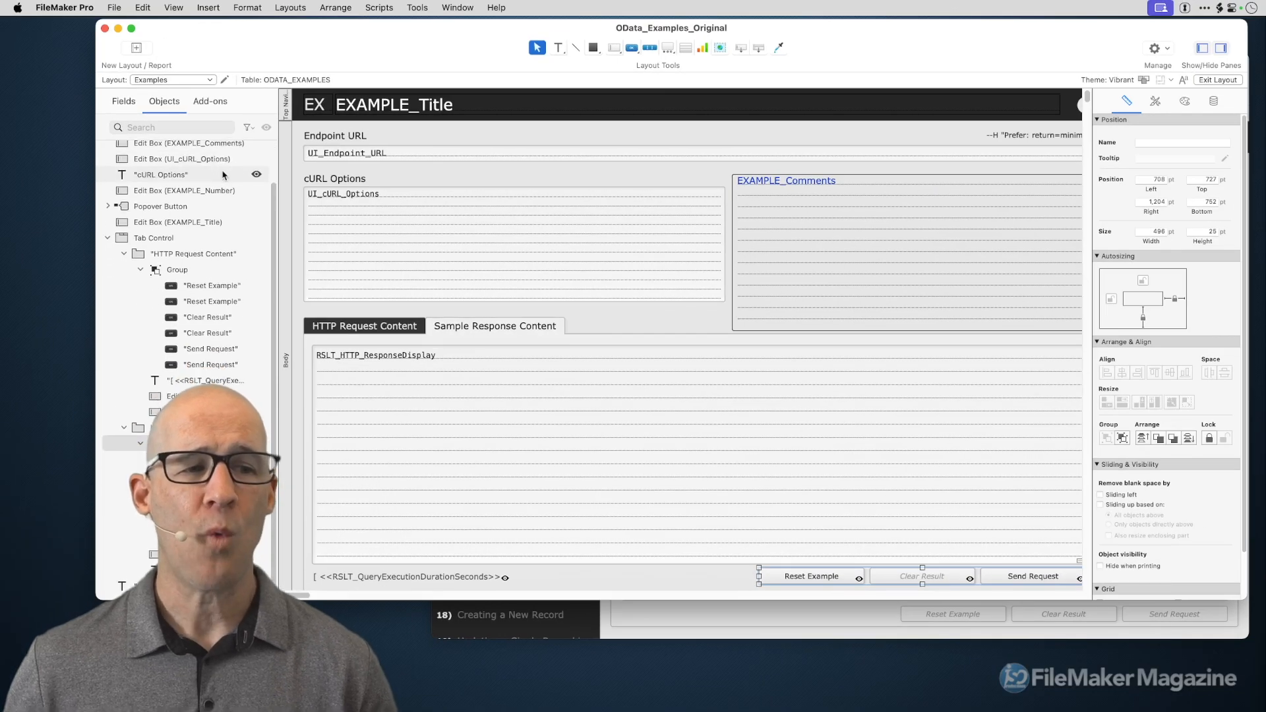
pyautogui.moveTo(393, 37); pyautogui.dragTo(683, 37)
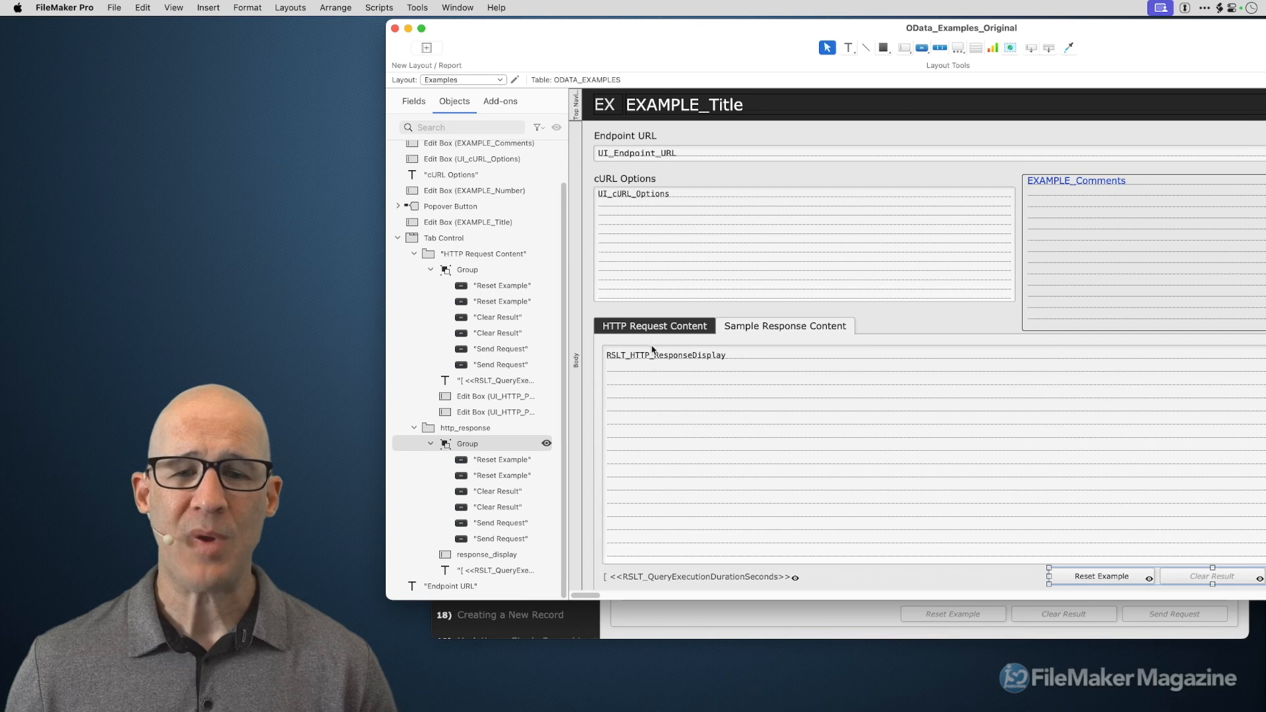
# Compare both tab panels and locate the button group repeated under HTTP Request Content and under http_response.
pyautogui.click(692, 329)
pyautogui.click(752, 330)
pyautogui.click(689, 333)
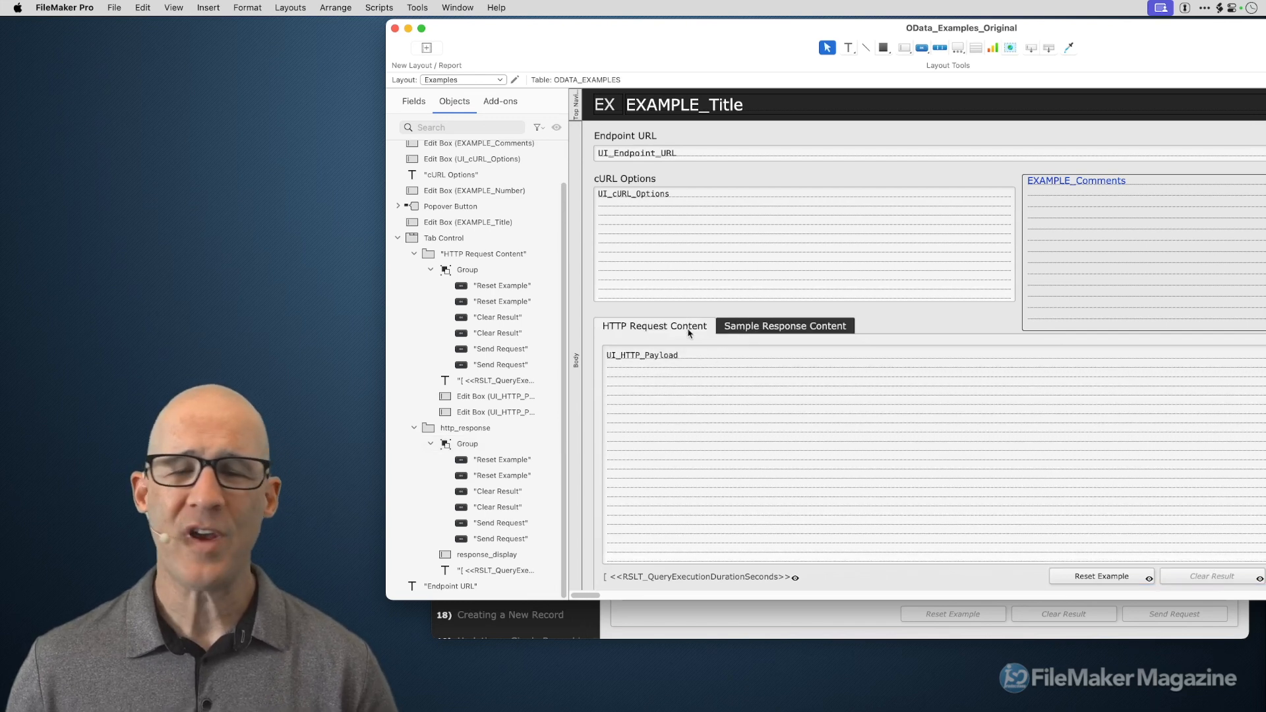
pyautogui.click(759, 331)
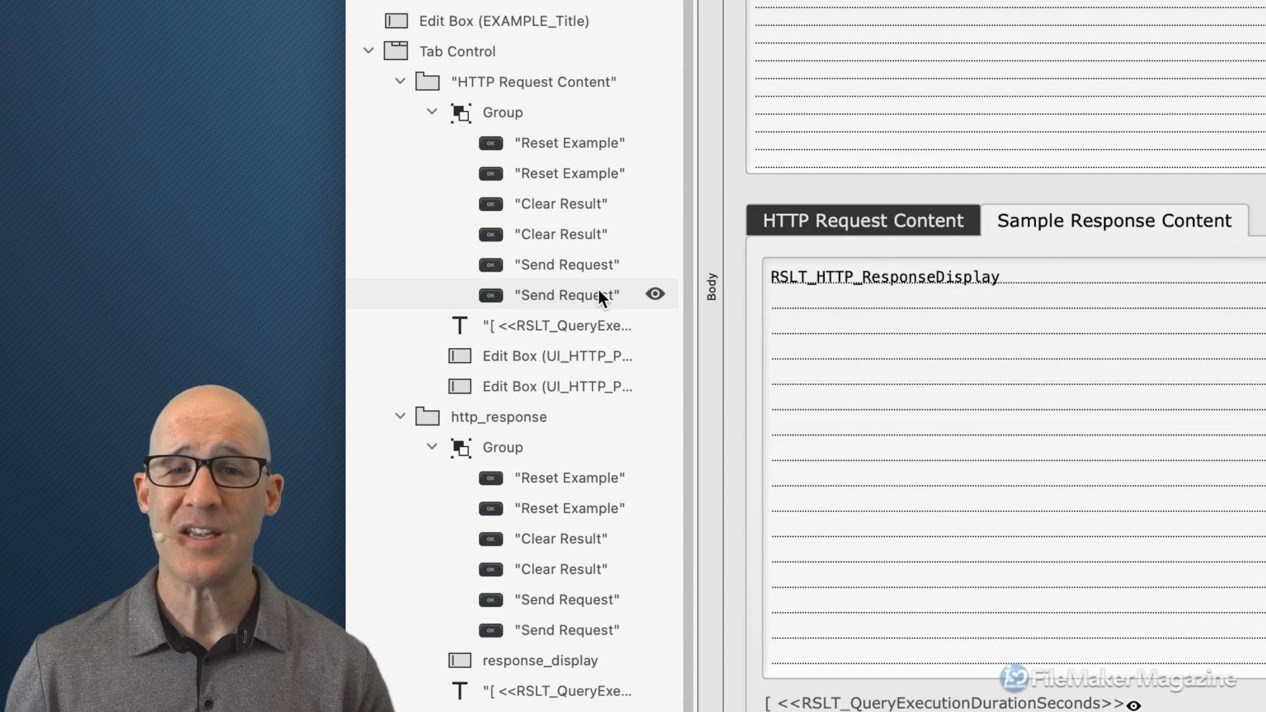
pyautogui.click(485, 113)
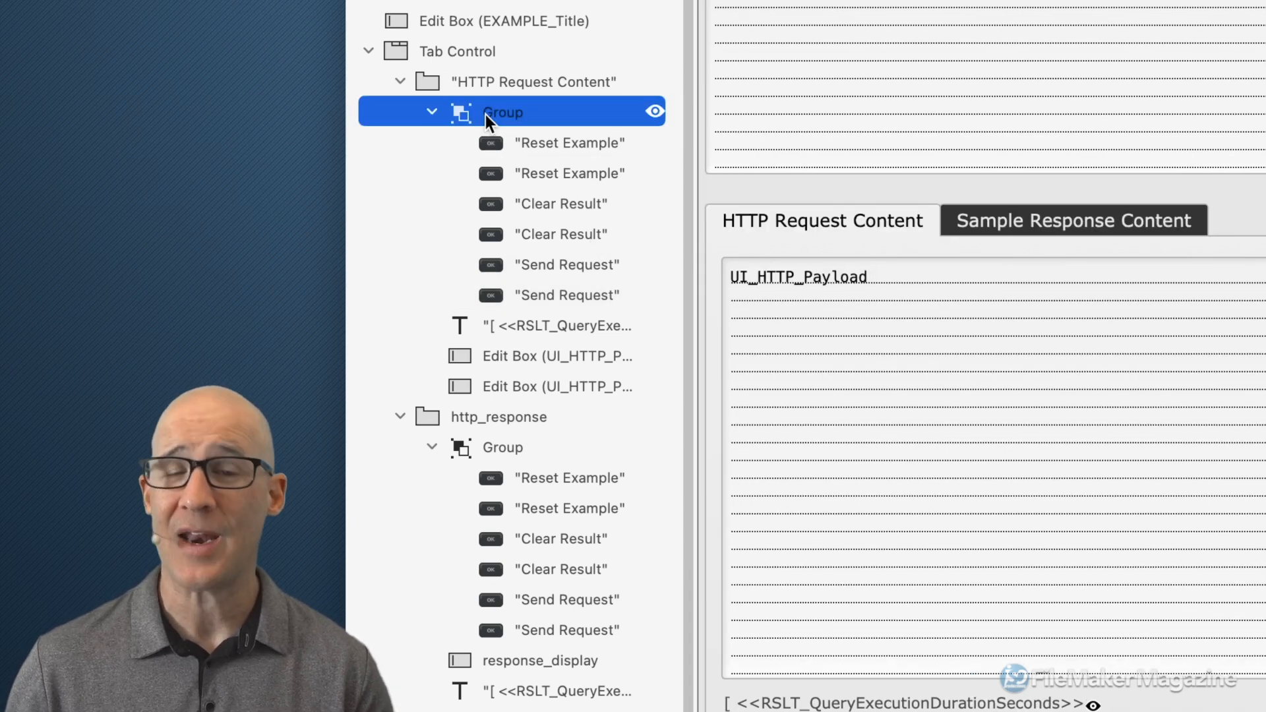
pyautogui.click(557, 446)
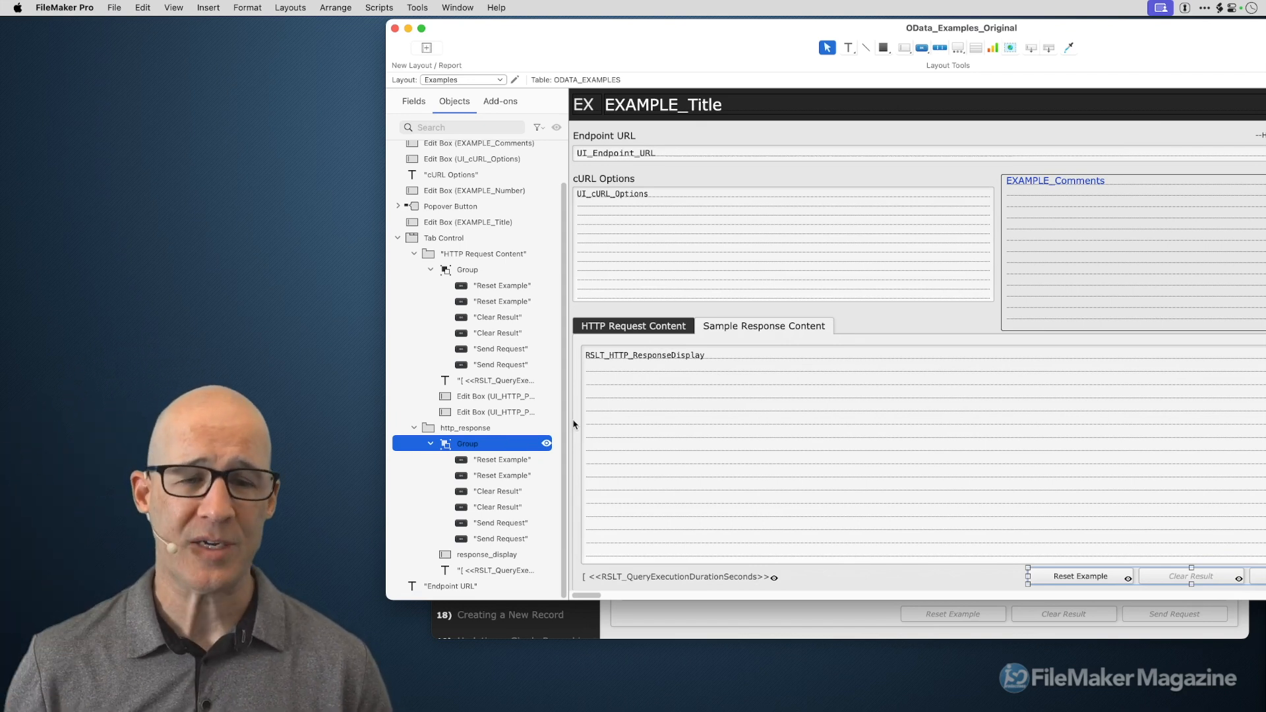
# Return OData_Examples_Original to Browse mode and bring the OData_Examples window to the front.
pyautogui.press('super+b')
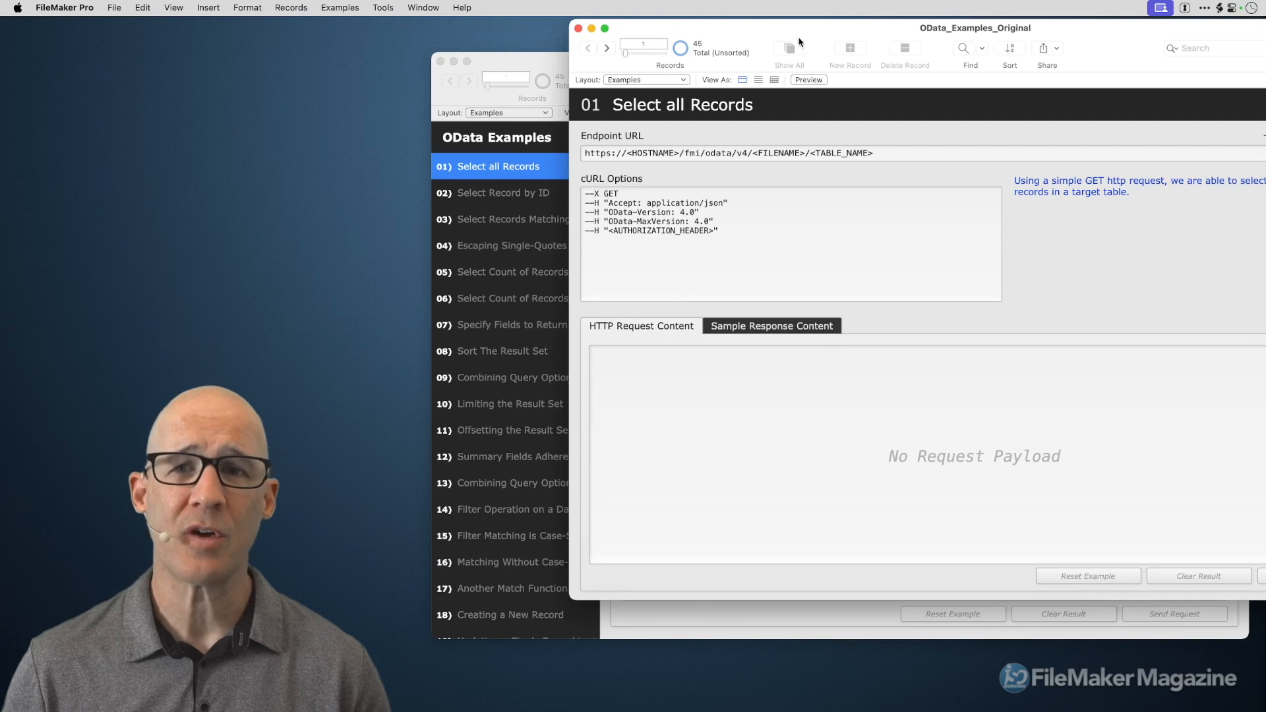
pyautogui.moveTo(799, 39); pyautogui.dragTo(447, 38)
pyautogui.click(1048, 67)
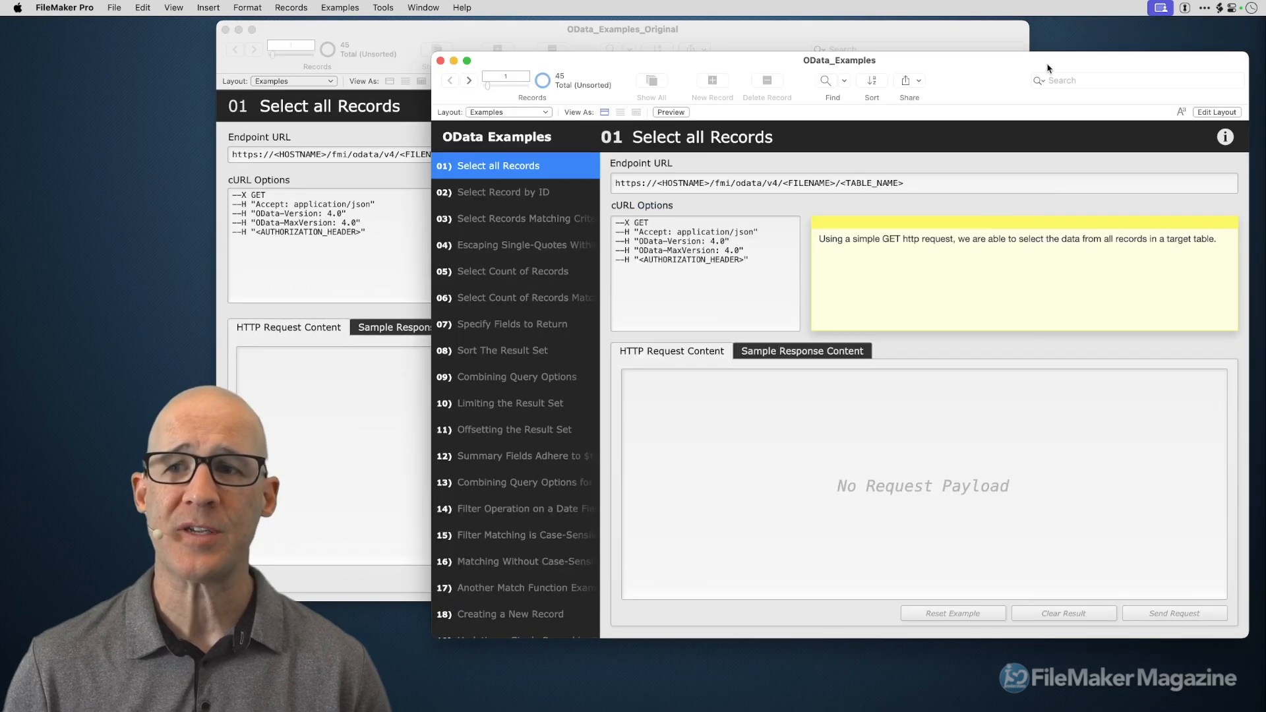
pyautogui.moveTo(935, 67); pyautogui.dragTo(854, 38)
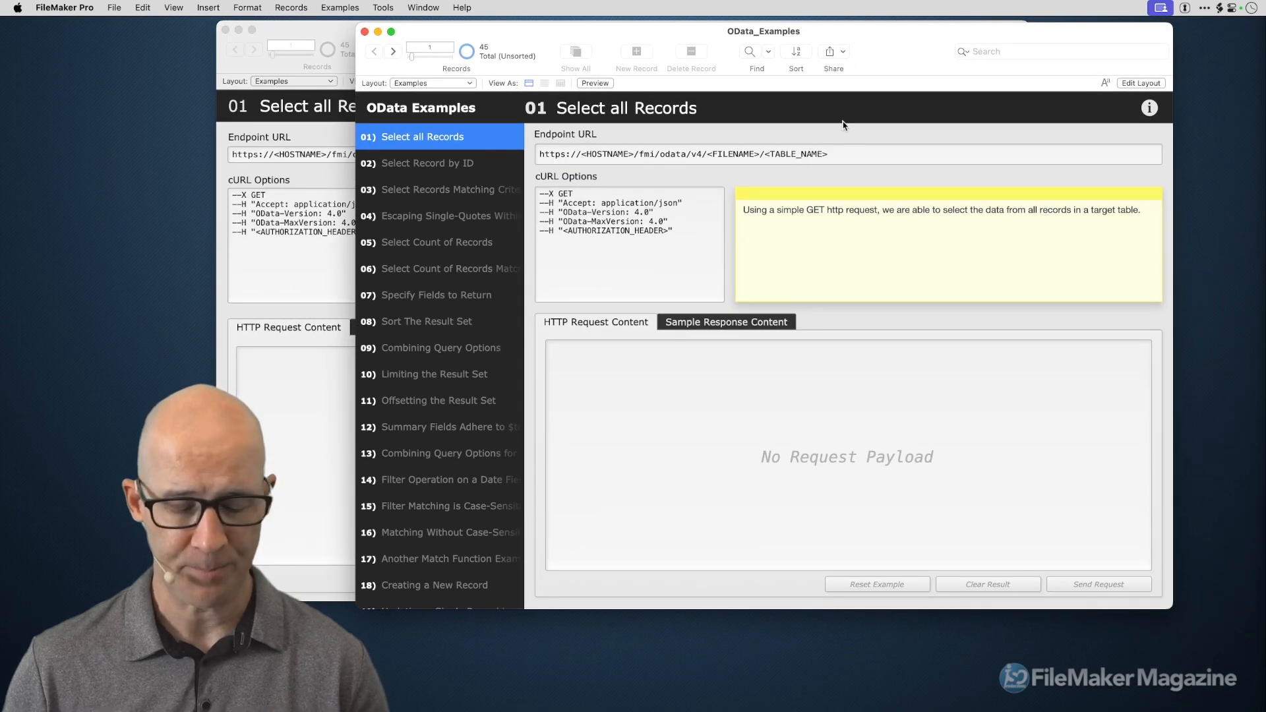
# In Layout mode of OData_Examples, expand the button group and examine its Reset Example, Clear Result and Send Request buttons.
pyautogui.press('super+l')
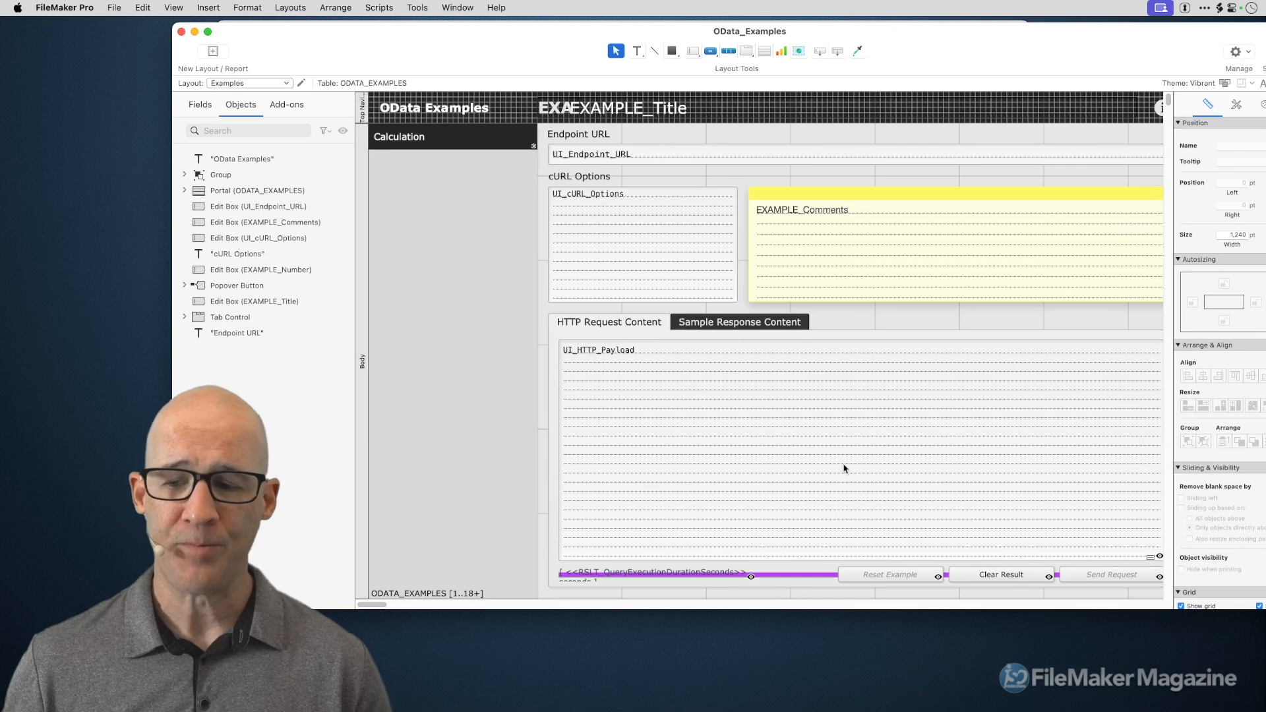
pyautogui.click(200, 177)
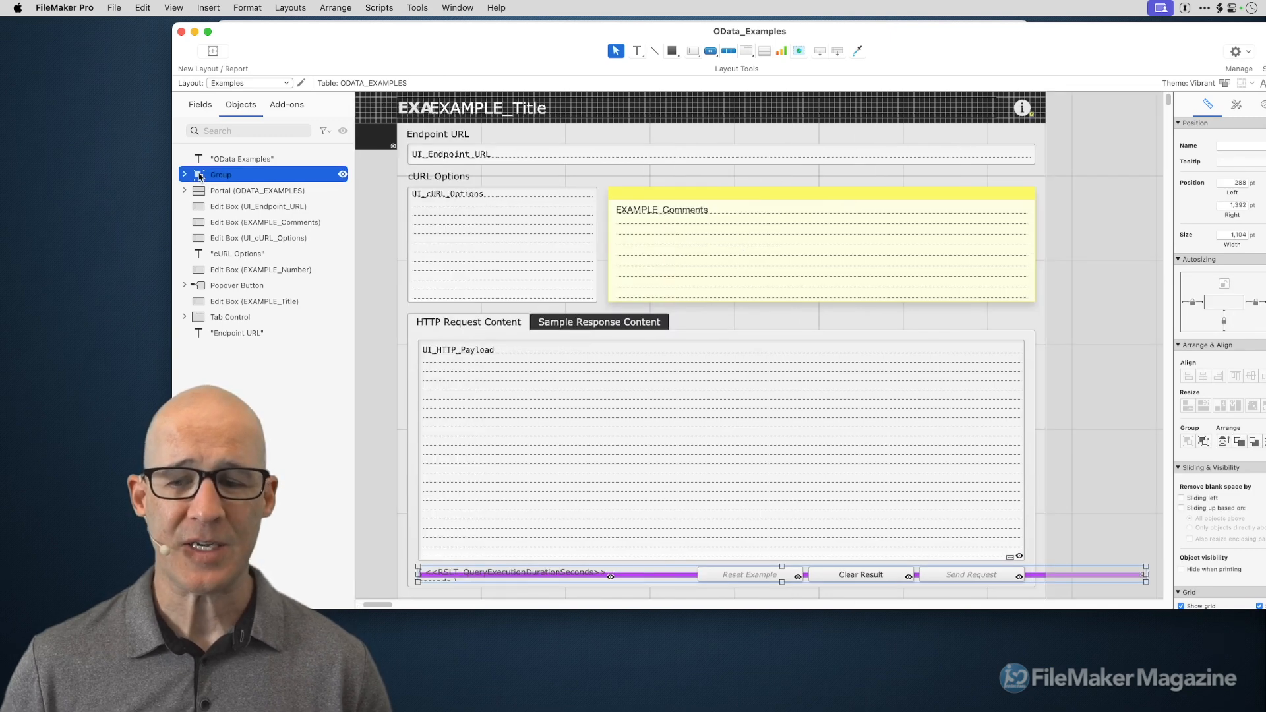
pyautogui.click(184, 175)
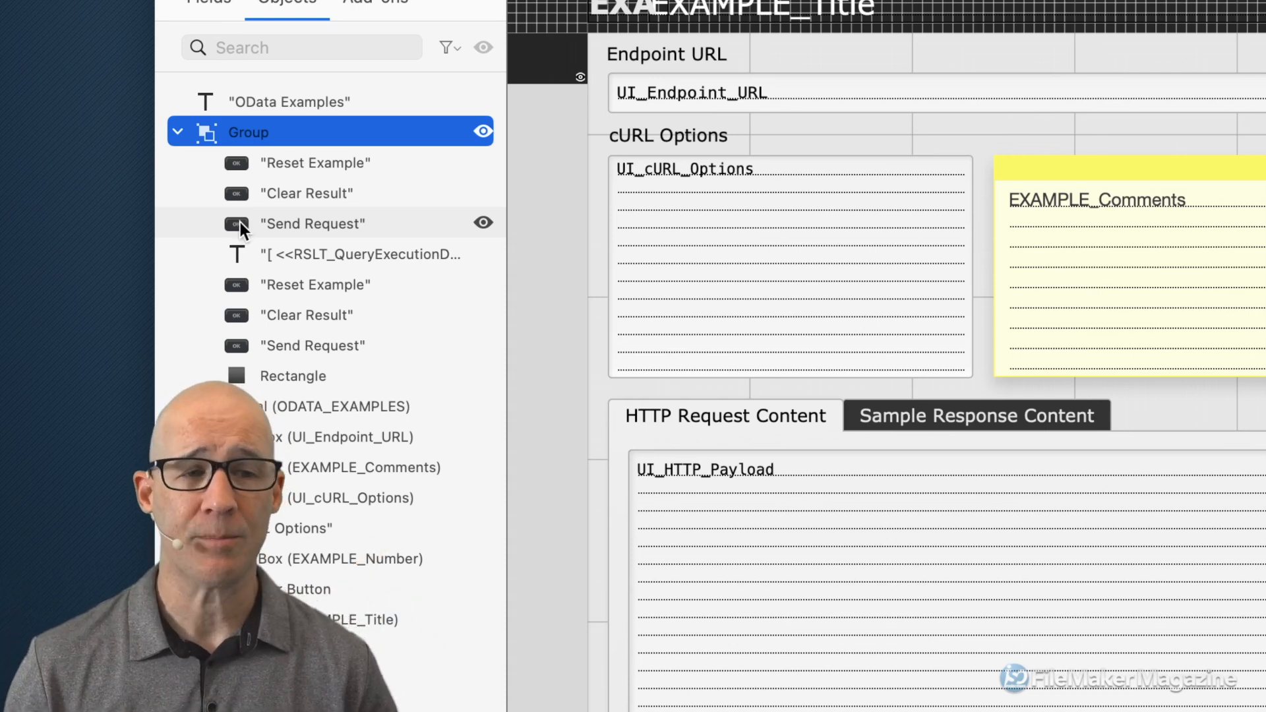
pyautogui.click(294, 164)
pyautogui.click(312, 277)
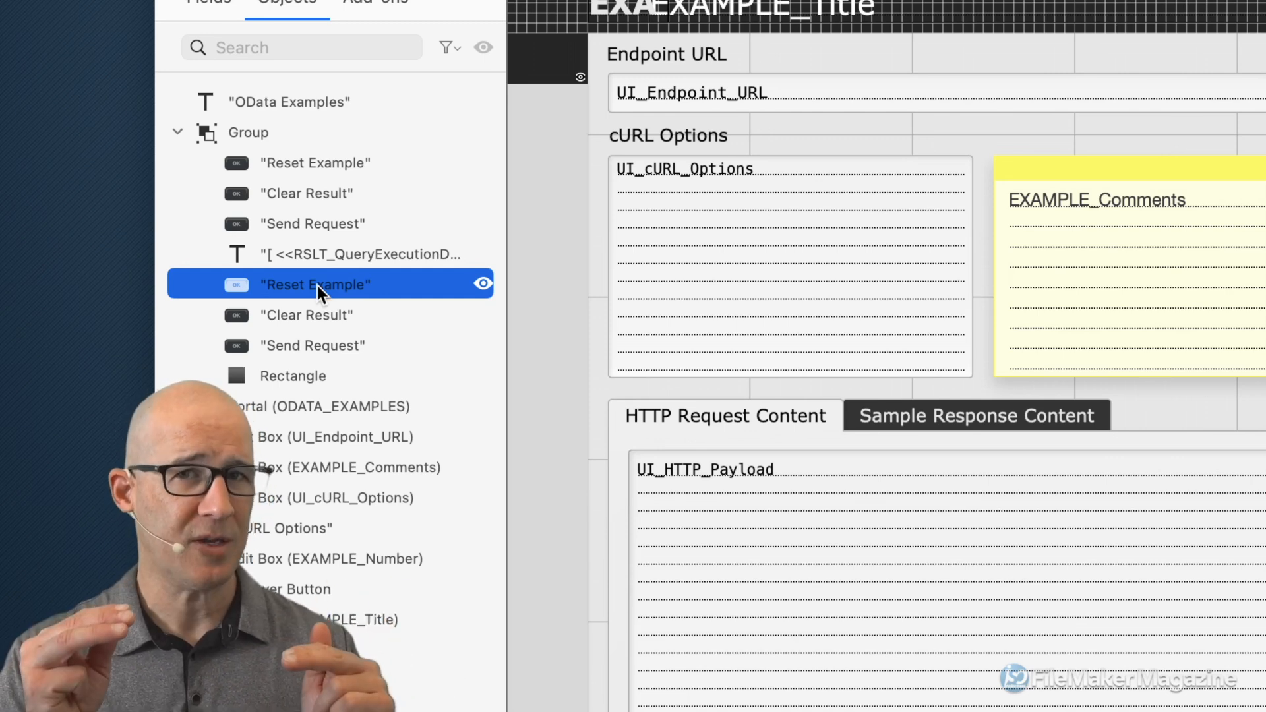
pyautogui.click(326, 166)
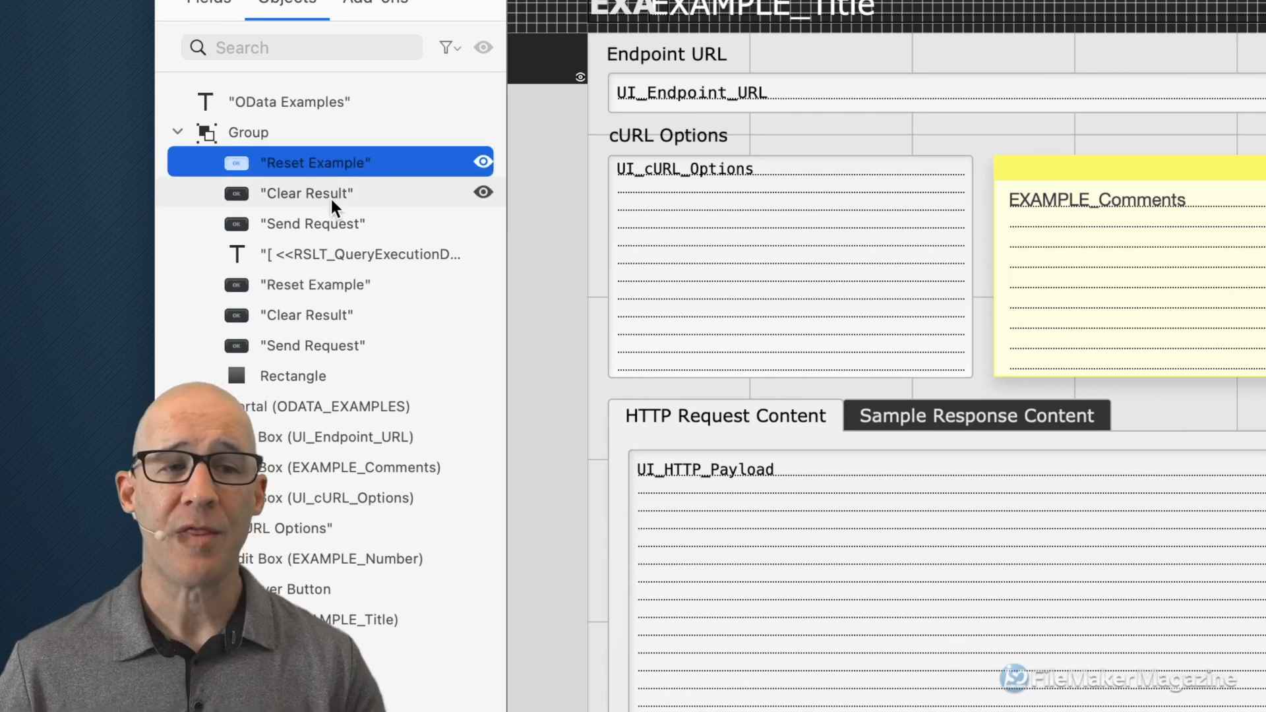
pyautogui.click(331, 197)
pyautogui.click(335, 220)
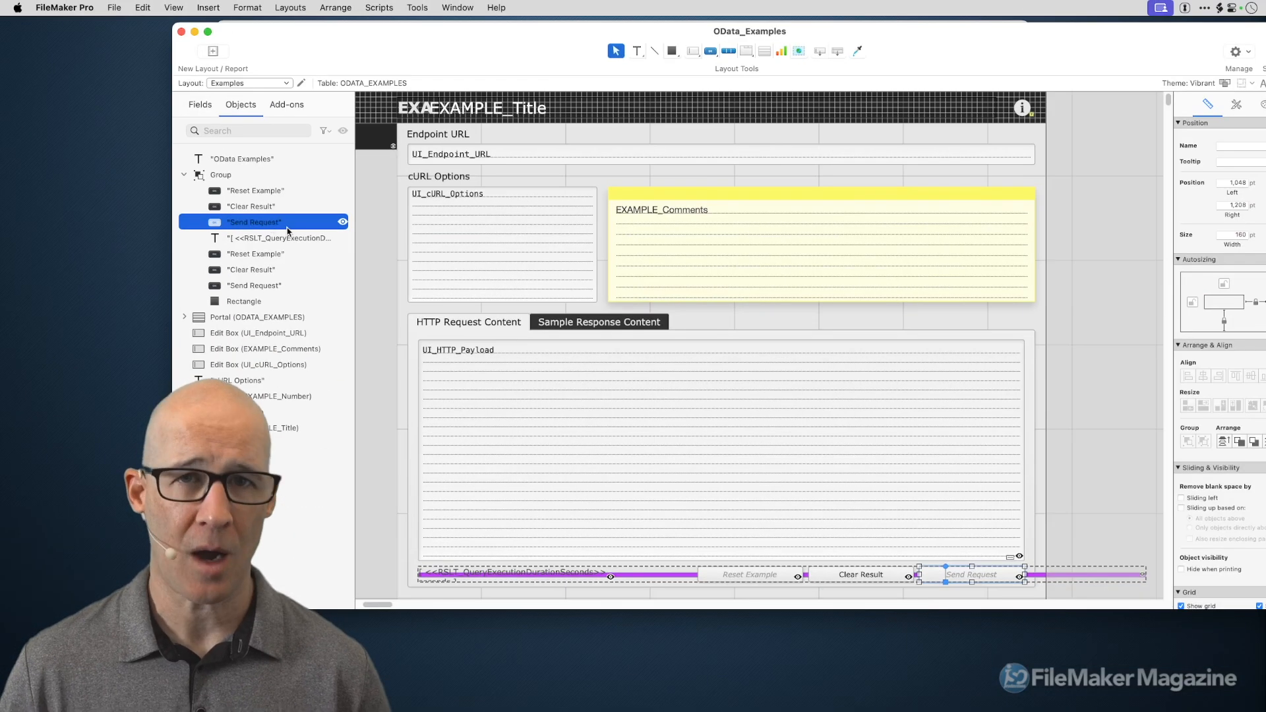
# Examine how the Send Request, Clear Result and Reset Example buttons are layered over the HTTP Request Content tab panel.
pyautogui.click(514, 328)
pyautogui.click(514, 328)
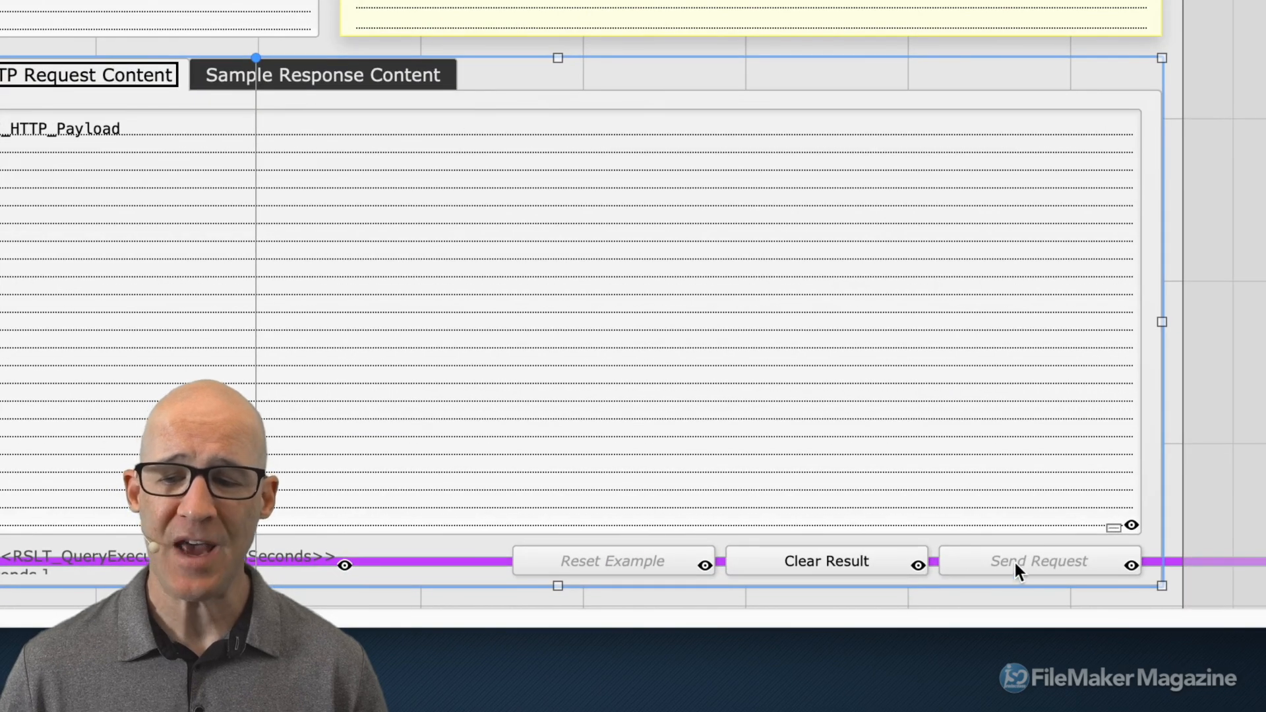
pyautogui.click(1015, 563)
pyautogui.click(802, 560)
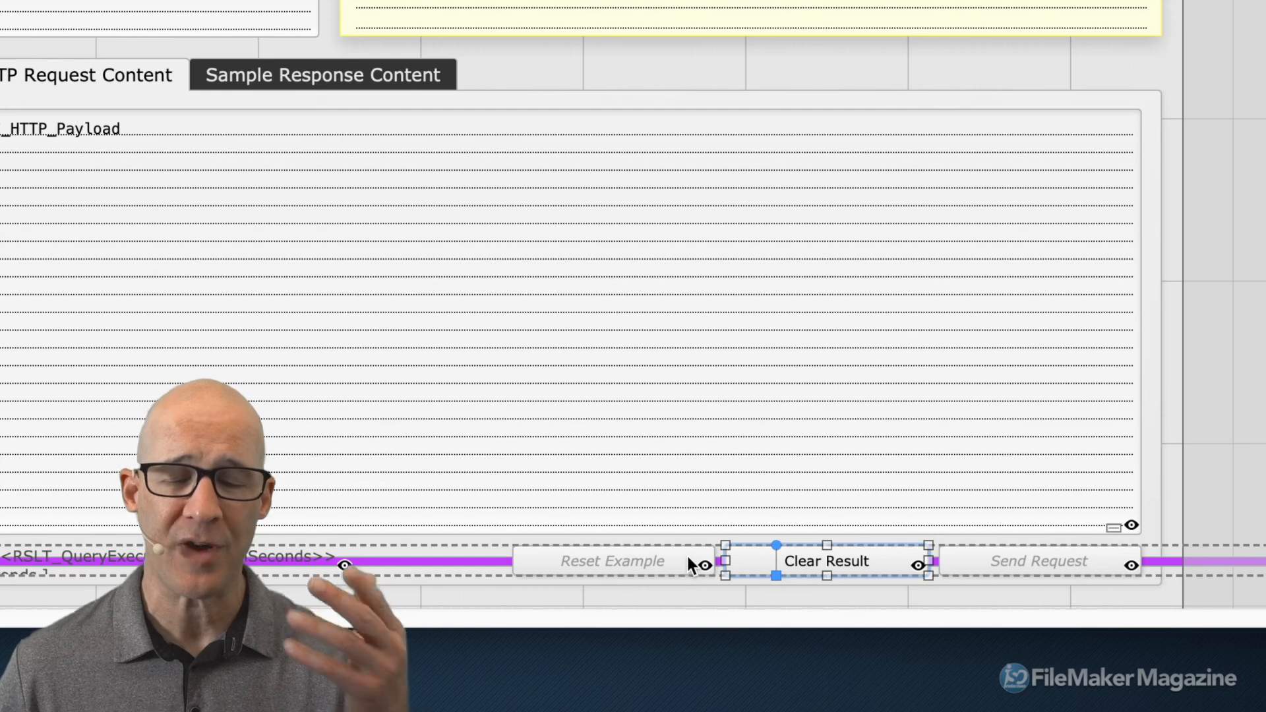
pyautogui.click(689, 560)
pyautogui.click(815, 560)
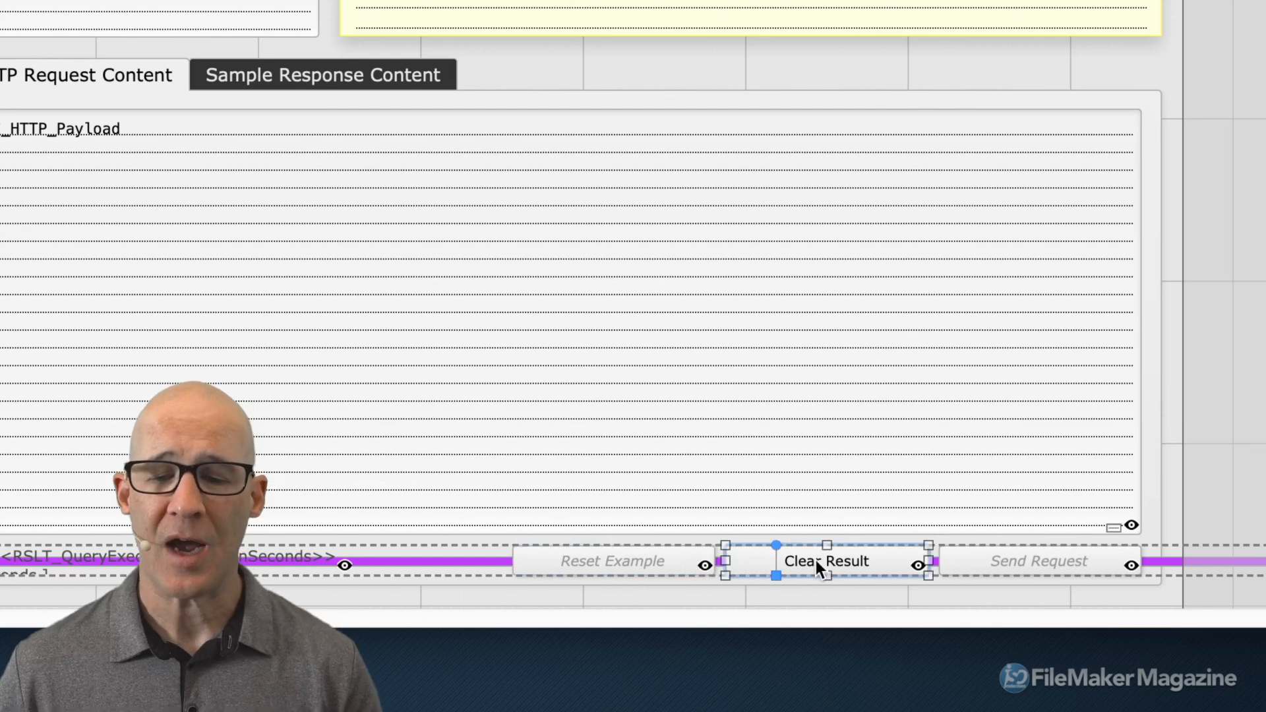
pyautogui.click(984, 566)
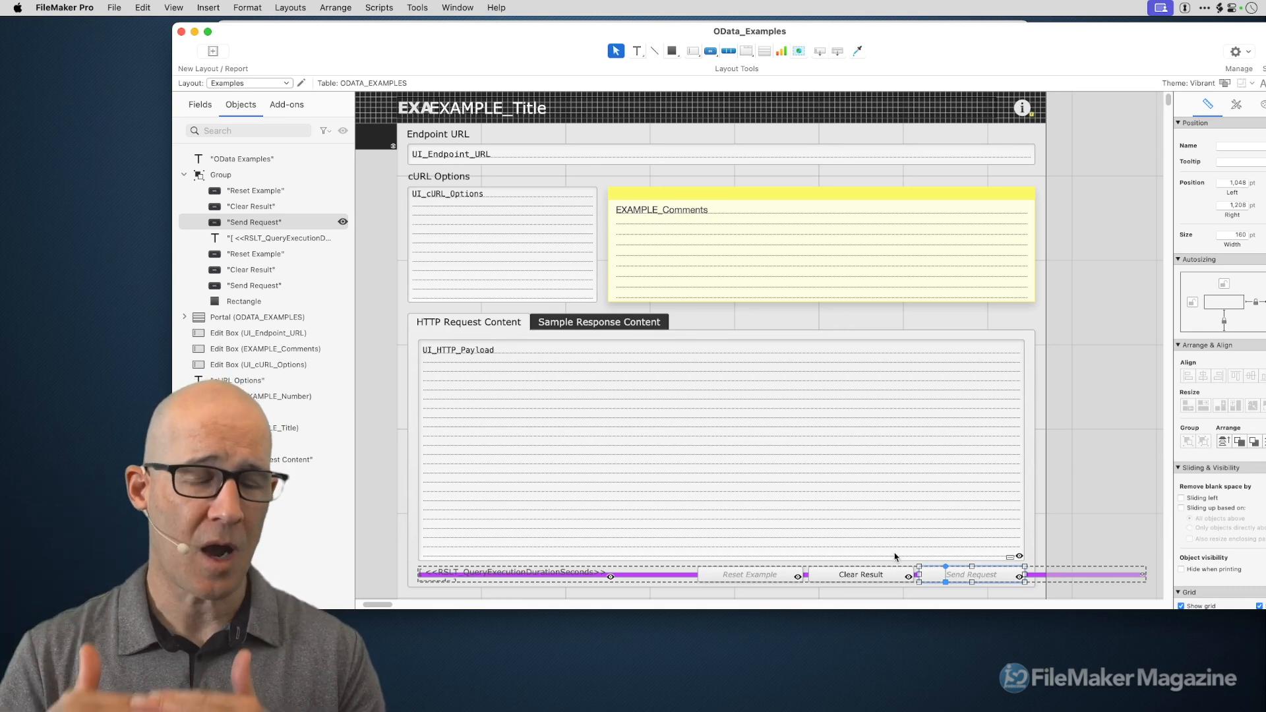
pyautogui.click(484, 323)
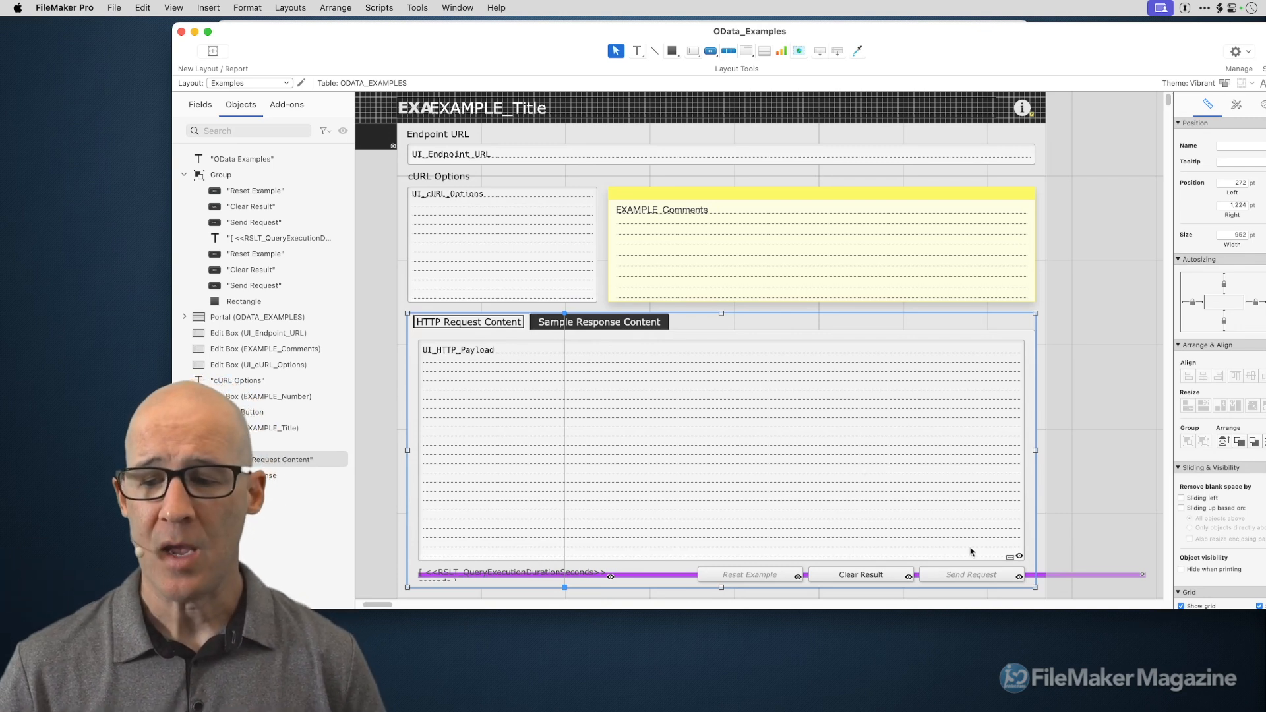
# Select the purple rectangle inside the button group and view its Hide object when condition.
pyautogui.click(1083, 579)
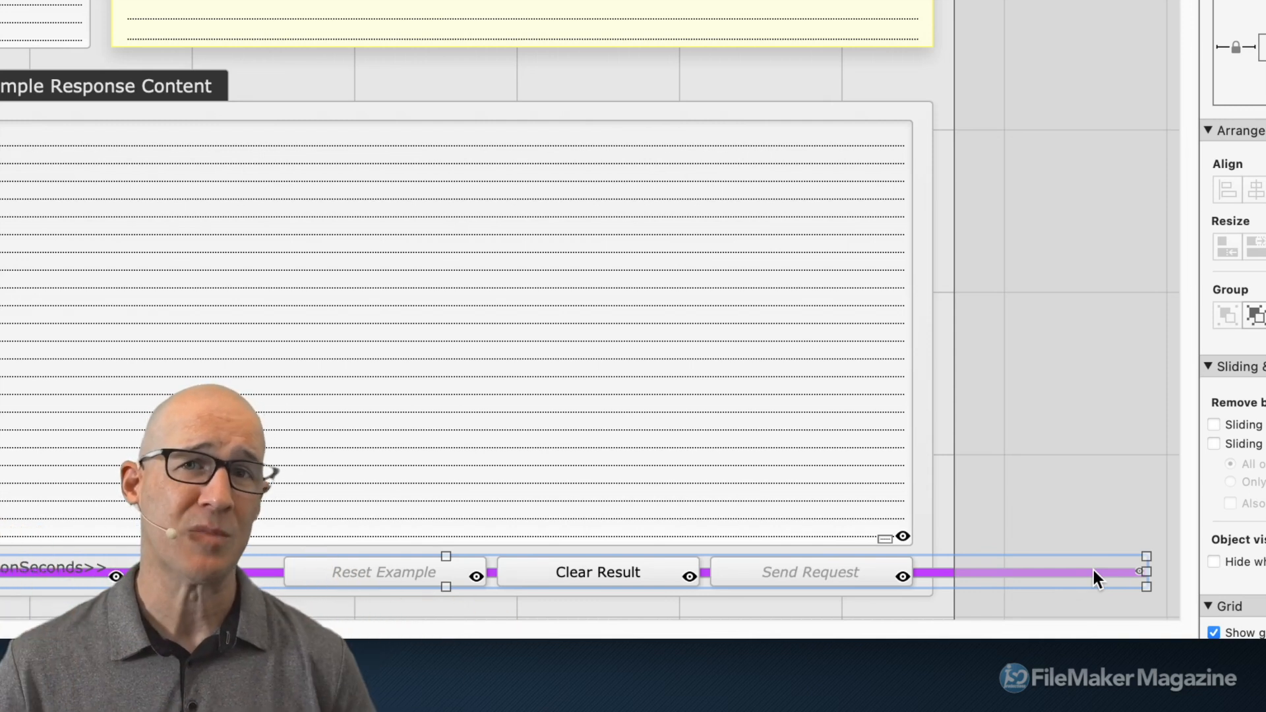
pyautogui.click(1093, 570)
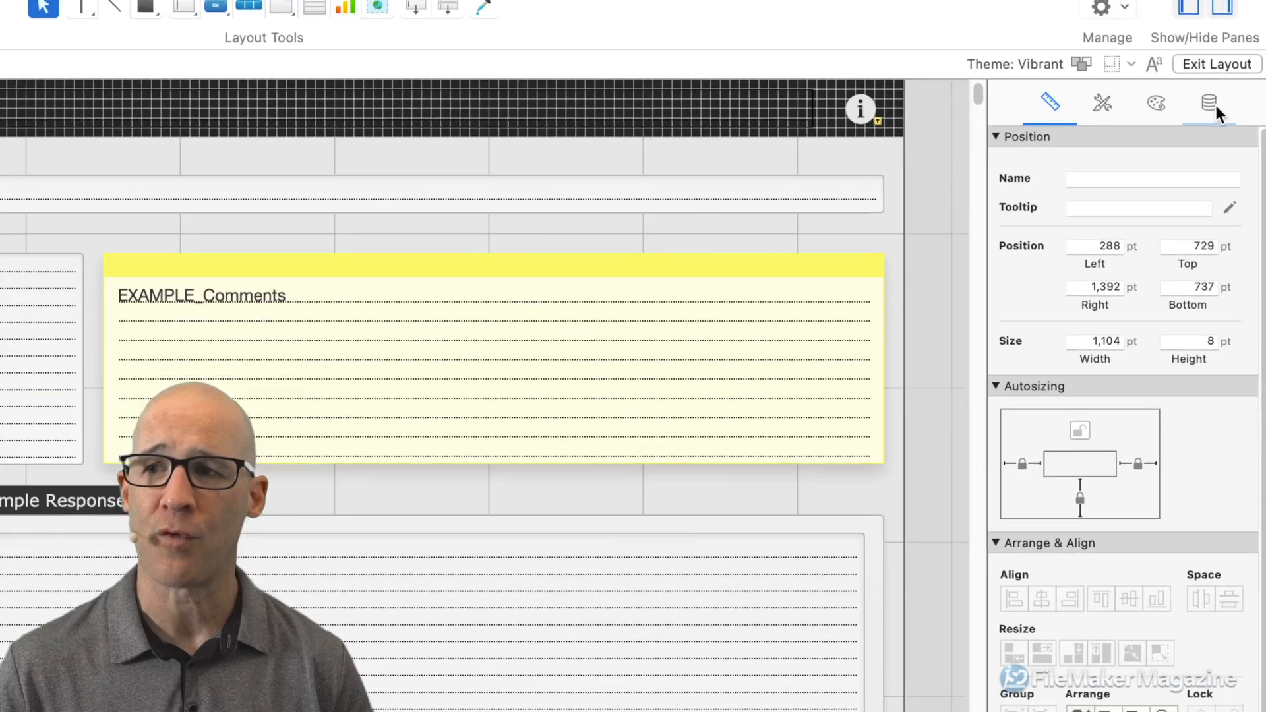
pyautogui.click(1212, 104)
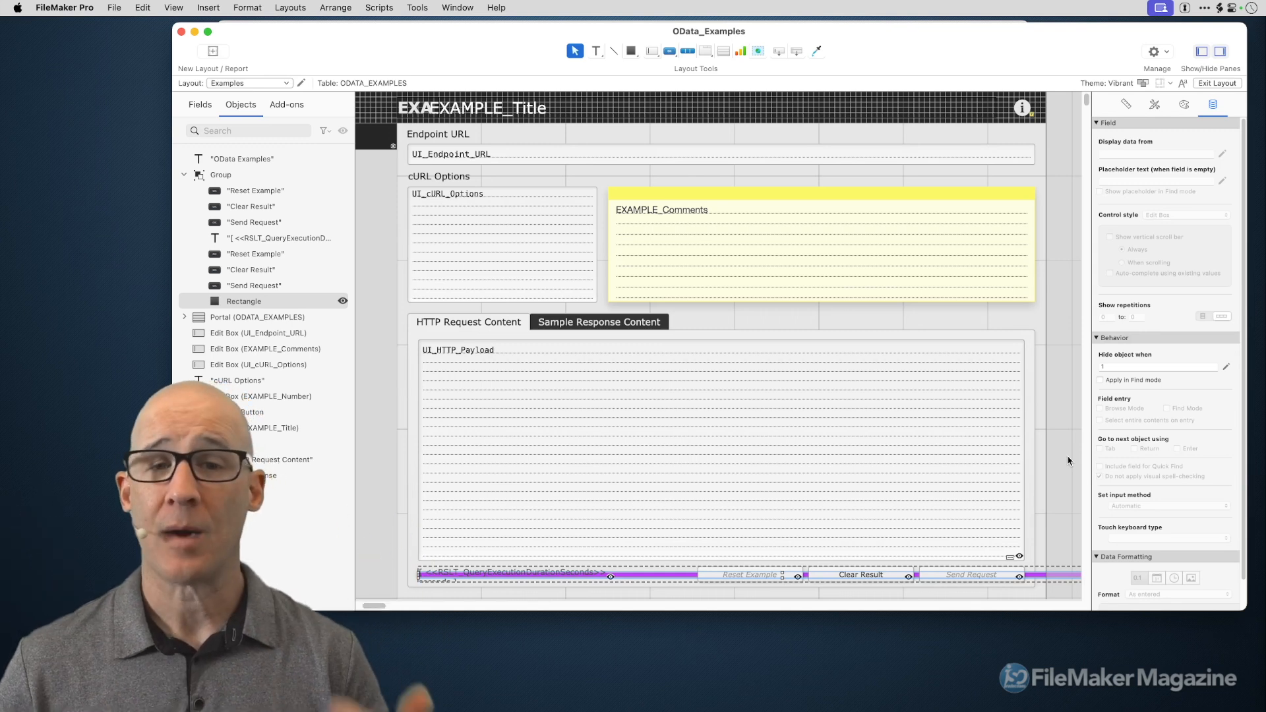
# Select the tab control and the separate button group over it in turn to compare their extents.
pyautogui.click(510, 325)
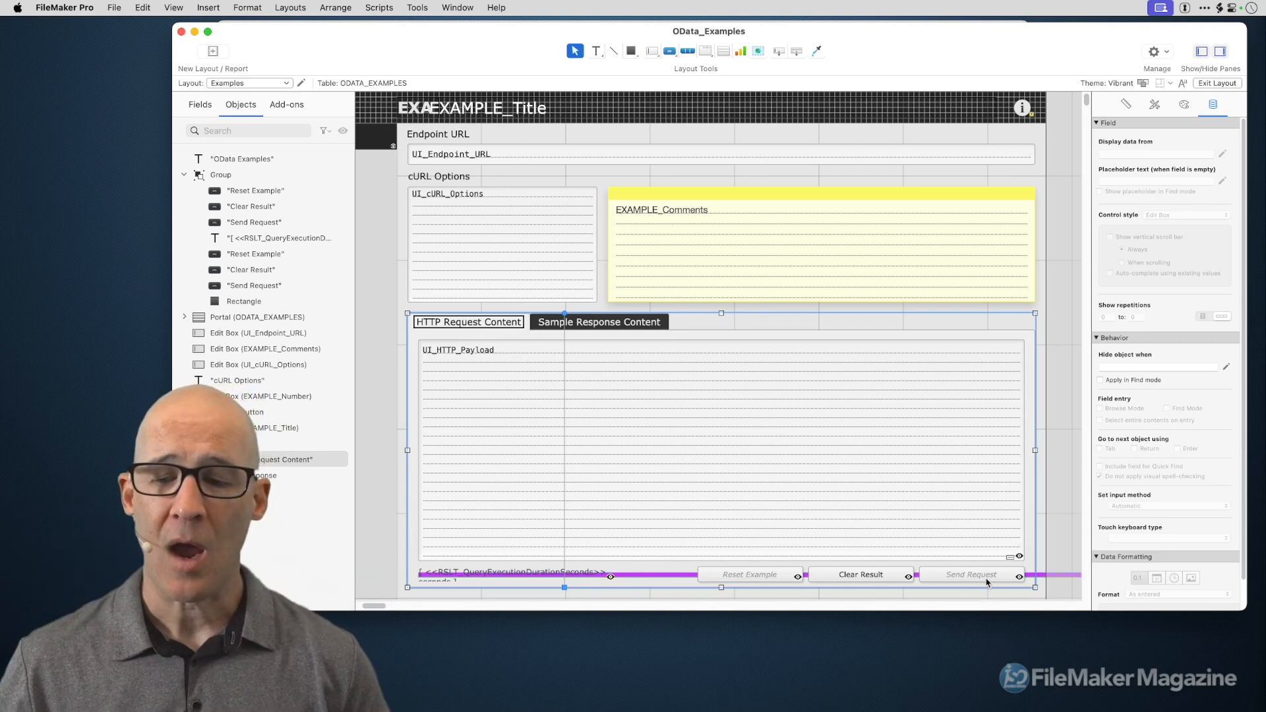
pyautogui.click(1063, 579)
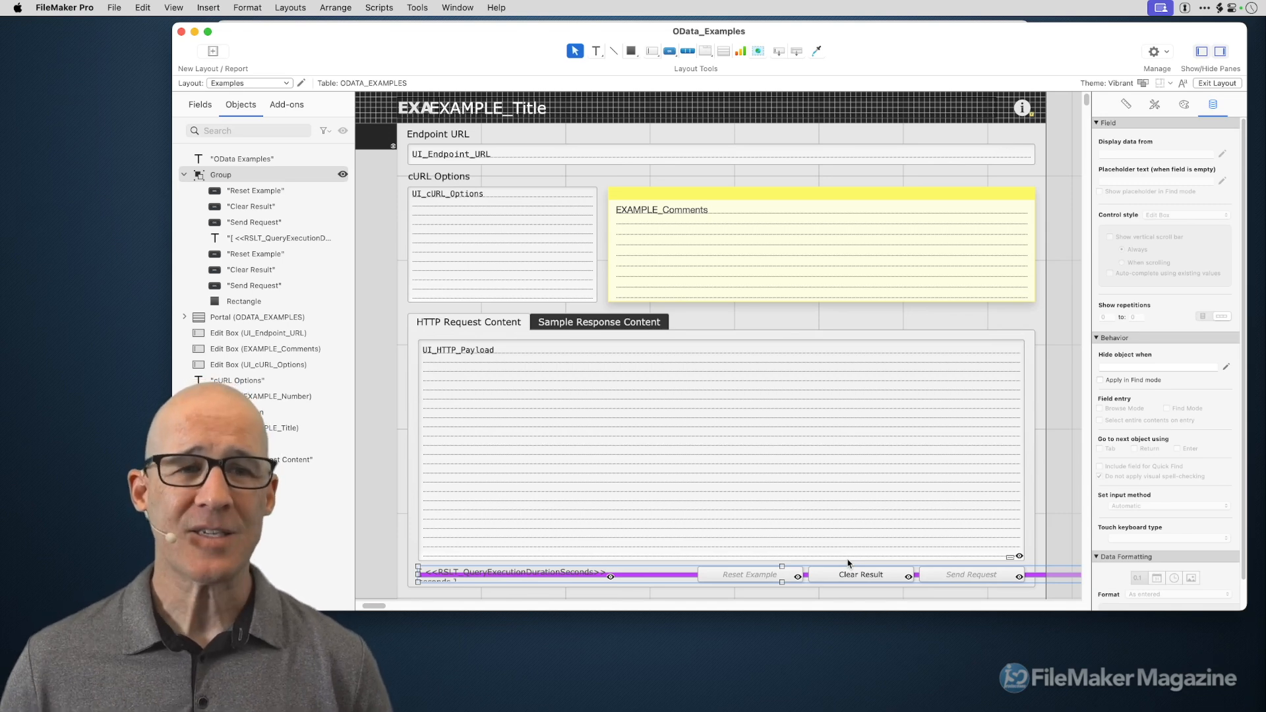
pyautogui.hscroll(-3, 752, 487)
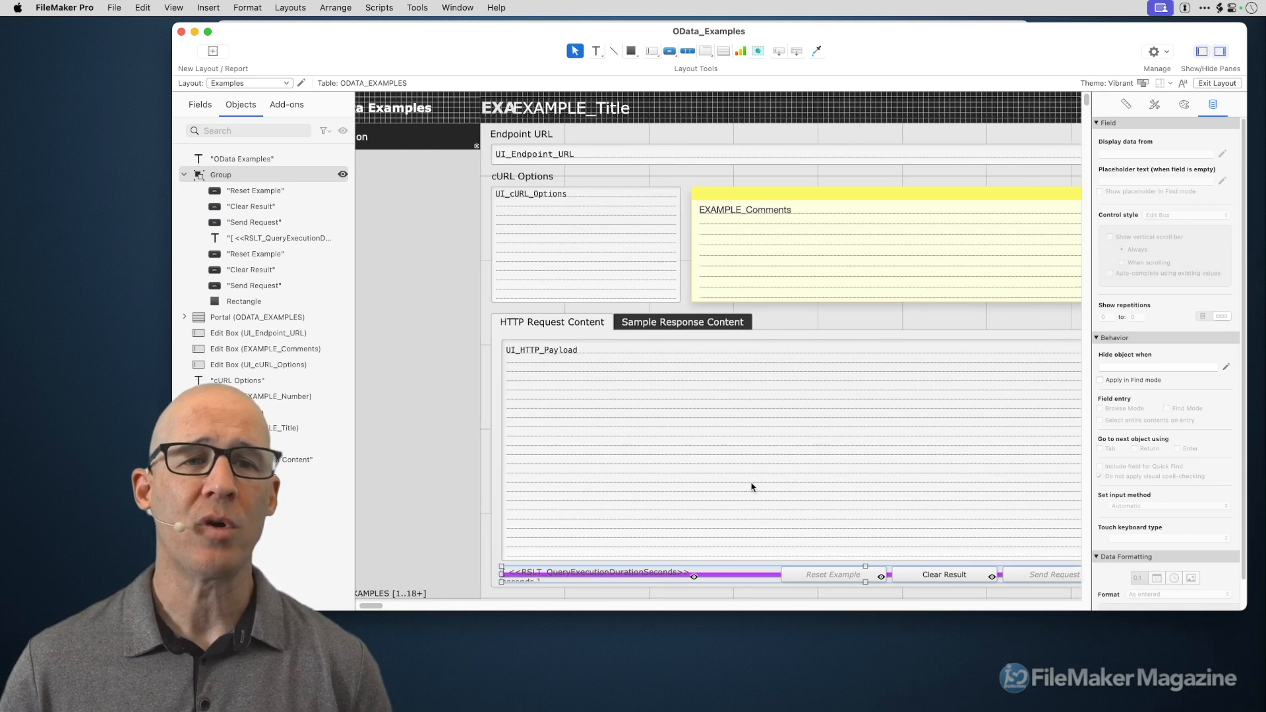
# Try narrowing the portal row's button bar from its left edge, and undo the resize.
pyautogui.hscroll(-2, 752, 487)
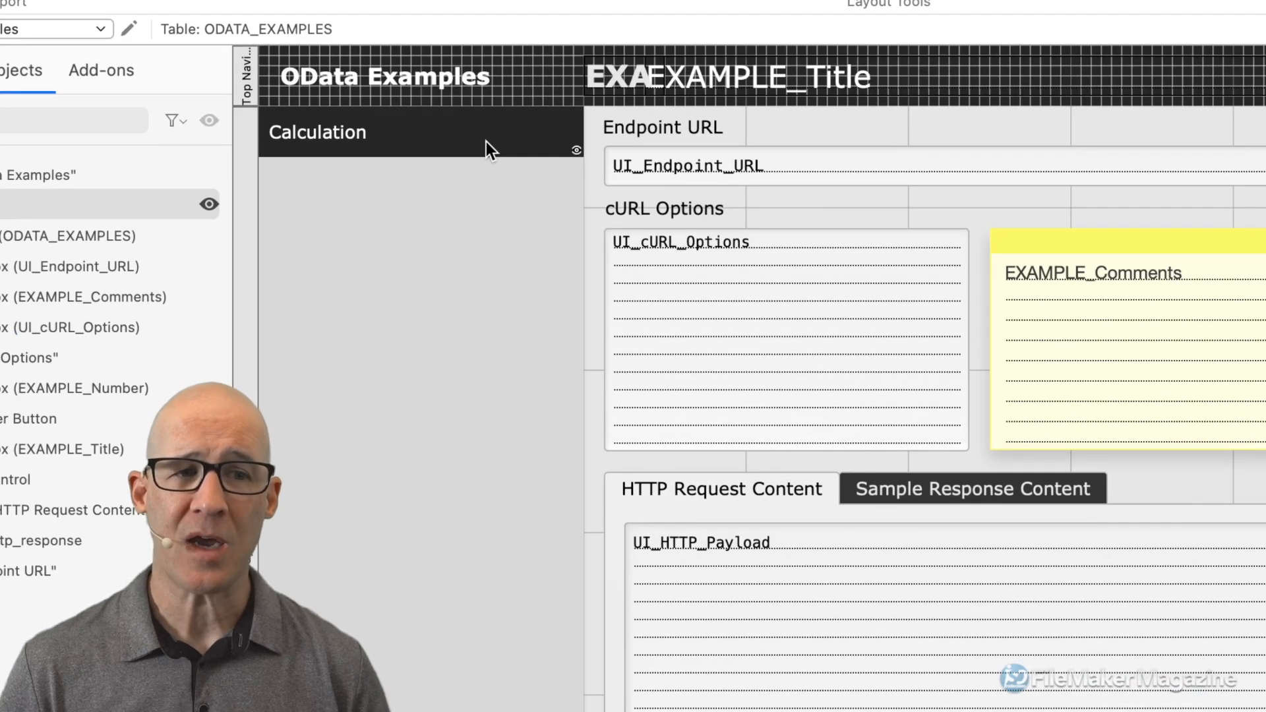
pyautogui.click(486, 142)
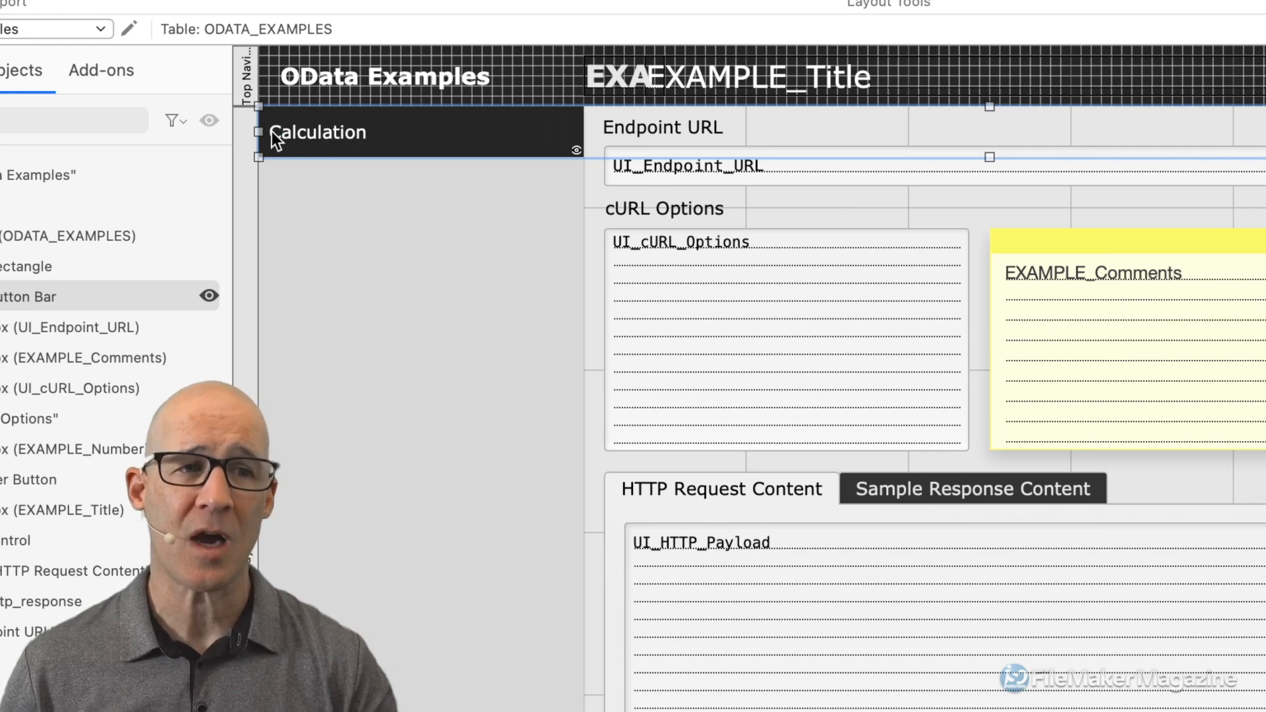
pyautogui.moveTo(259, 131); pyautogui.dragTo(312, 135)
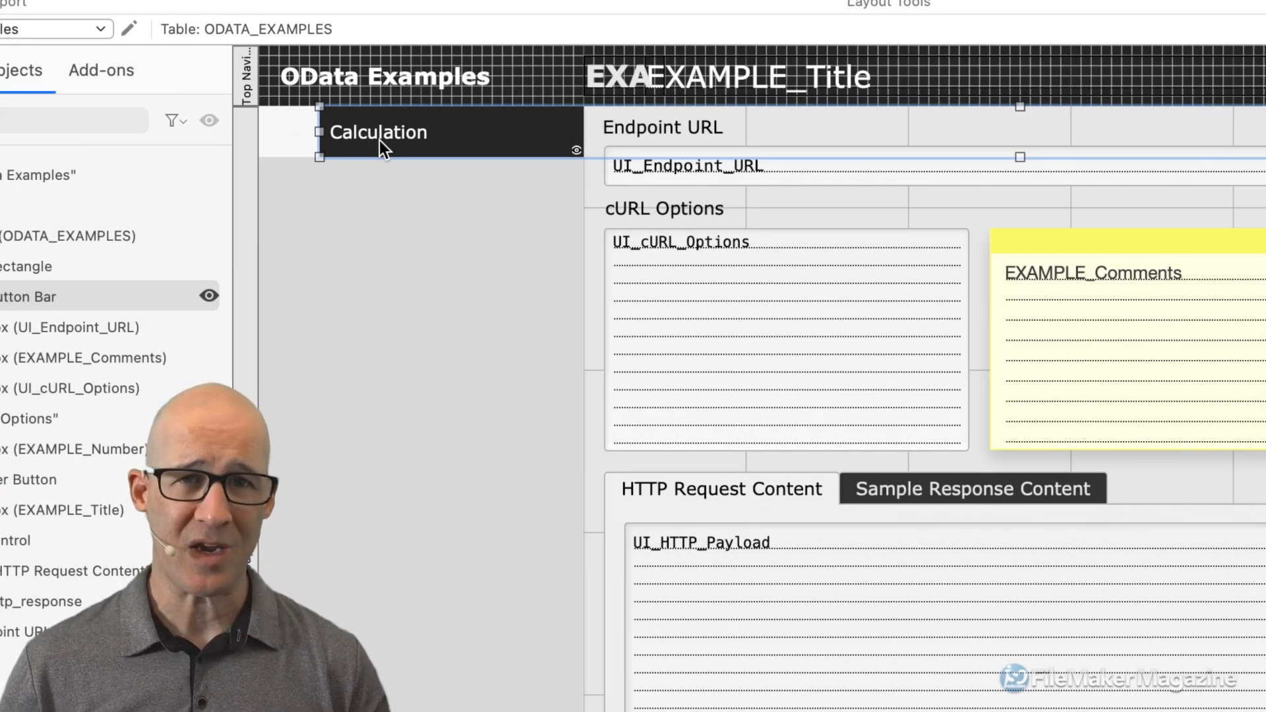
pyautogui.press('super+z')
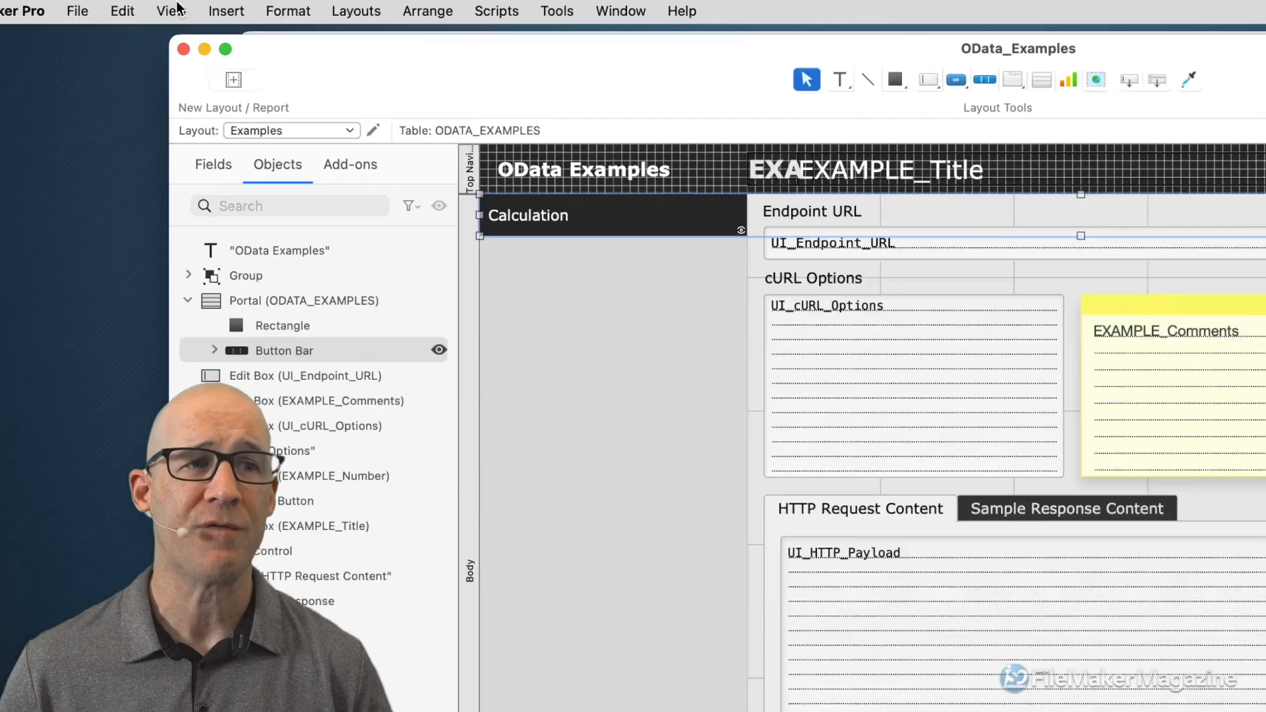
# Switch the layout objects between field names and sample data several times, leaving sample data shown.
pyautogui.click(176, 3)
pyautogui.moveTo(362, 326)
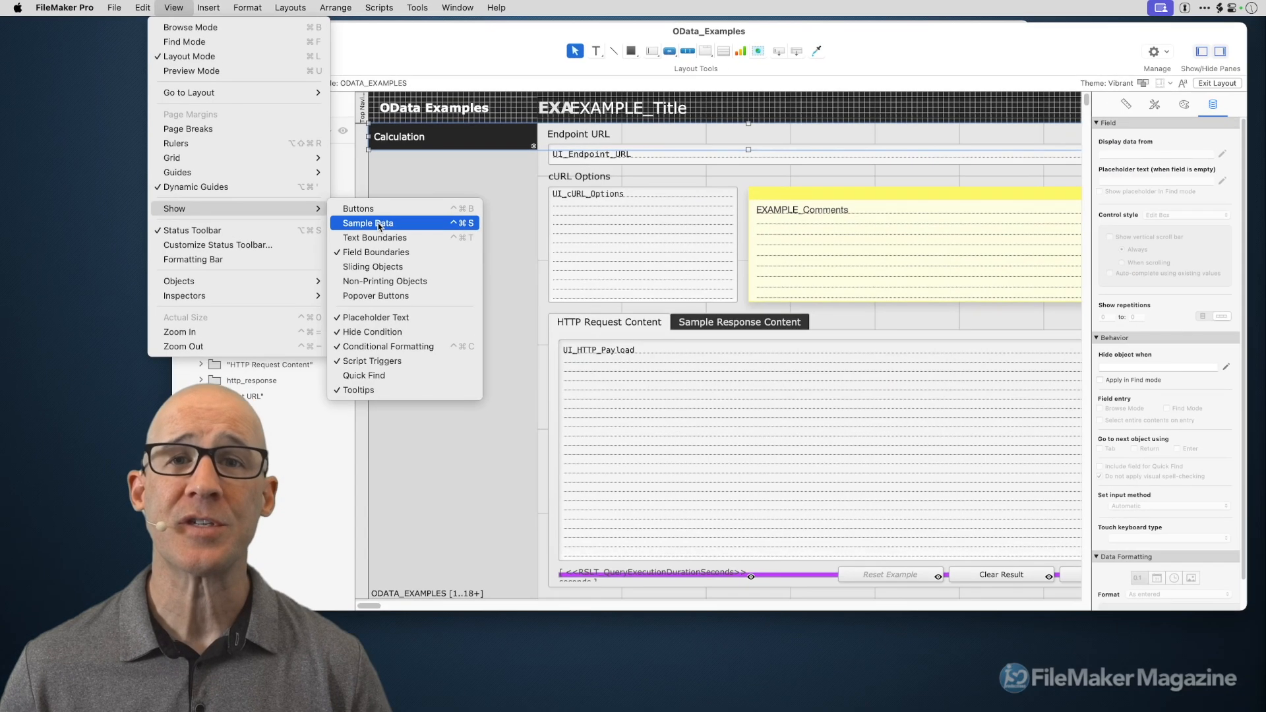
pyautogui.click(544, 160)
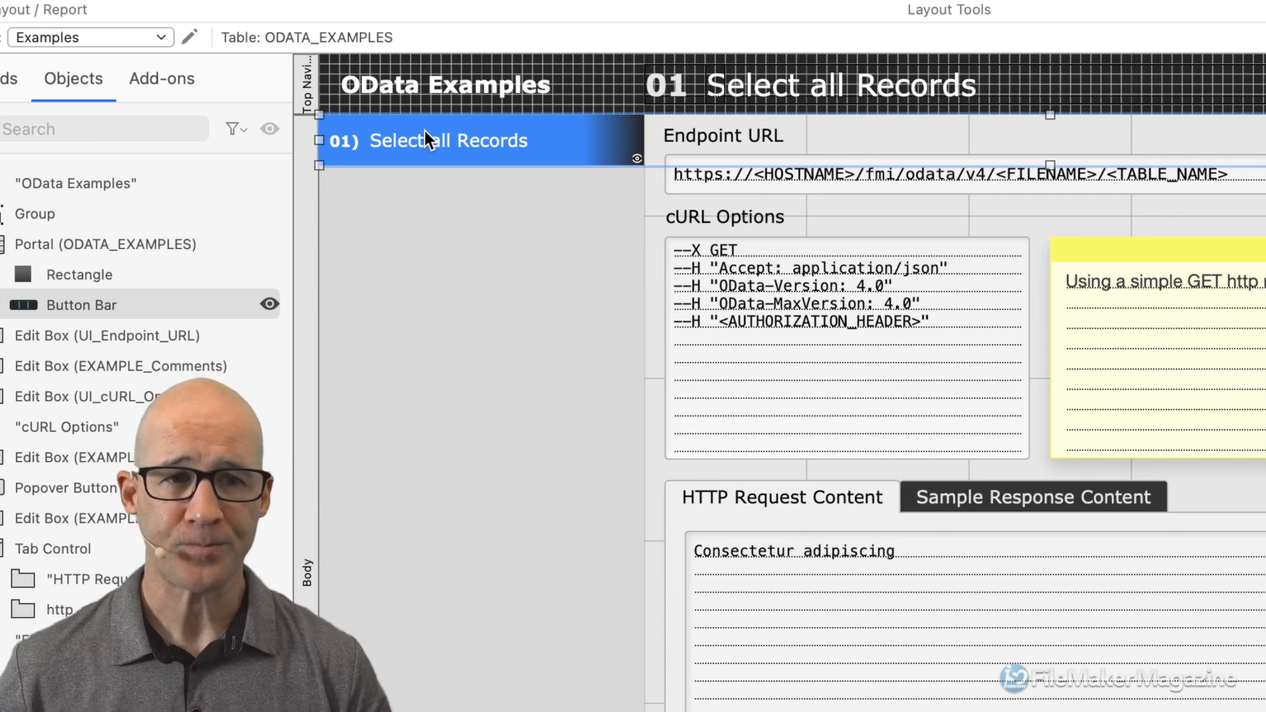
pyautogui.hotkey('ctrl', 's')
pyautogui.hotkey('ctrl', 's')
pyautogui.hotkey('ctrl', 's')
pyautogui.hotkey('ctrl', 's')
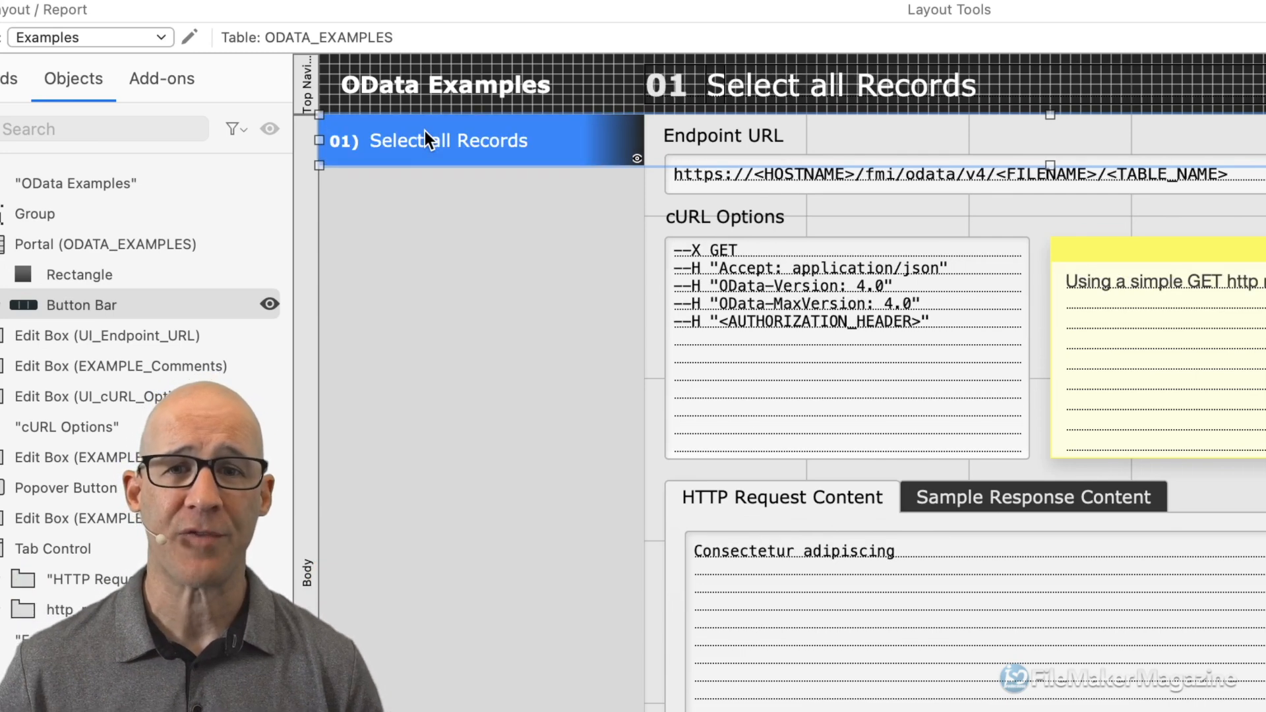
pyautogui.hotkey('ctrl', 's')
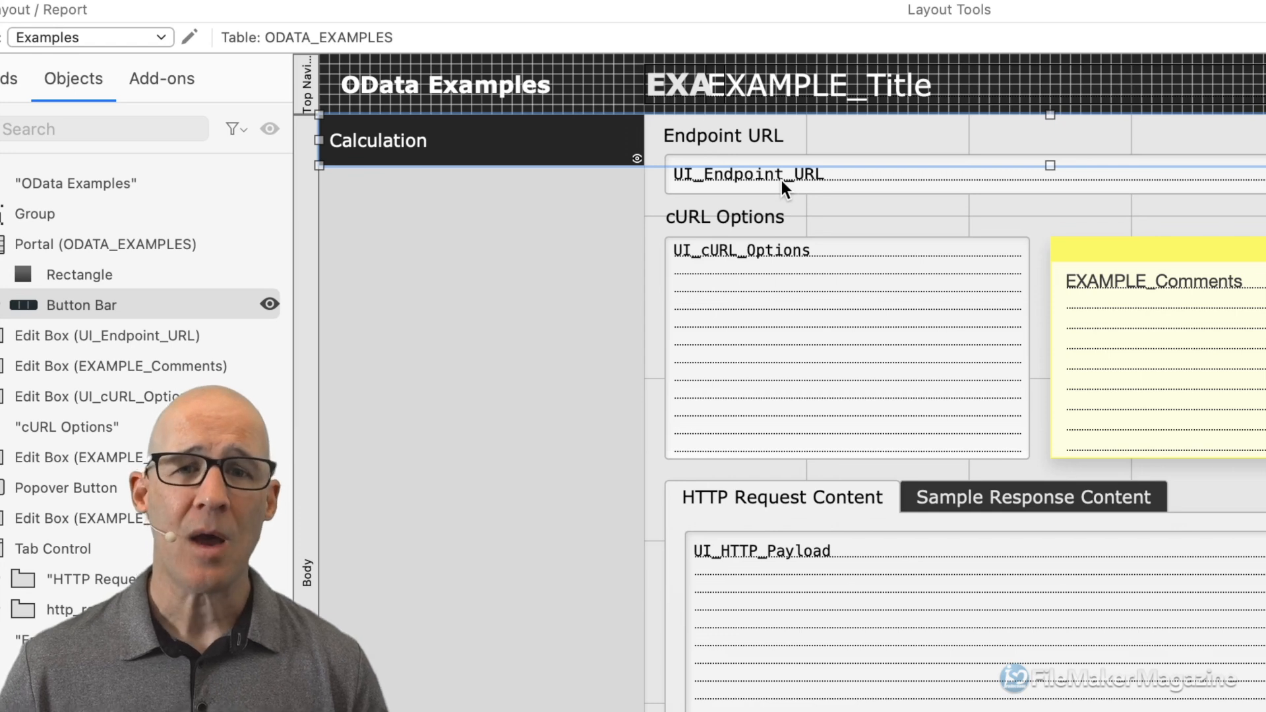
pyautogui.hotkey('ctrl', 's')
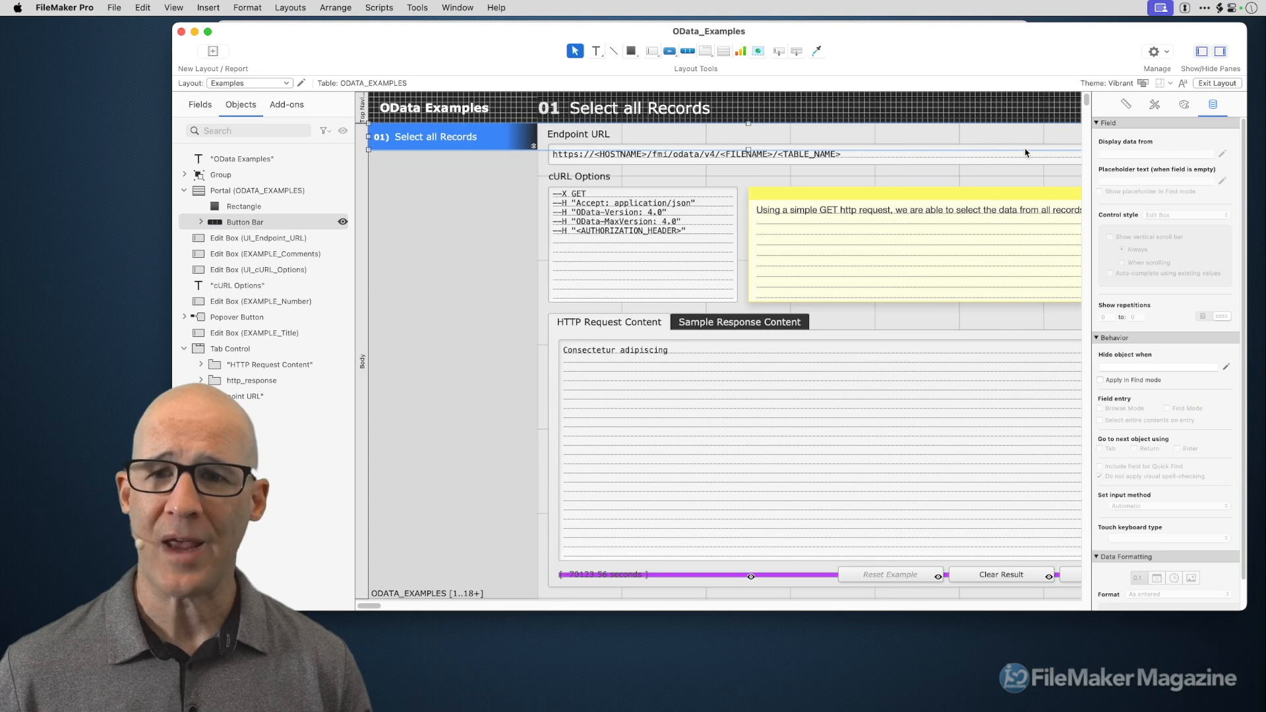
# Widen the portal row's button bar so it extends past the right edge of the layout.
pyautogui.hscroll(5, 1025, 153)
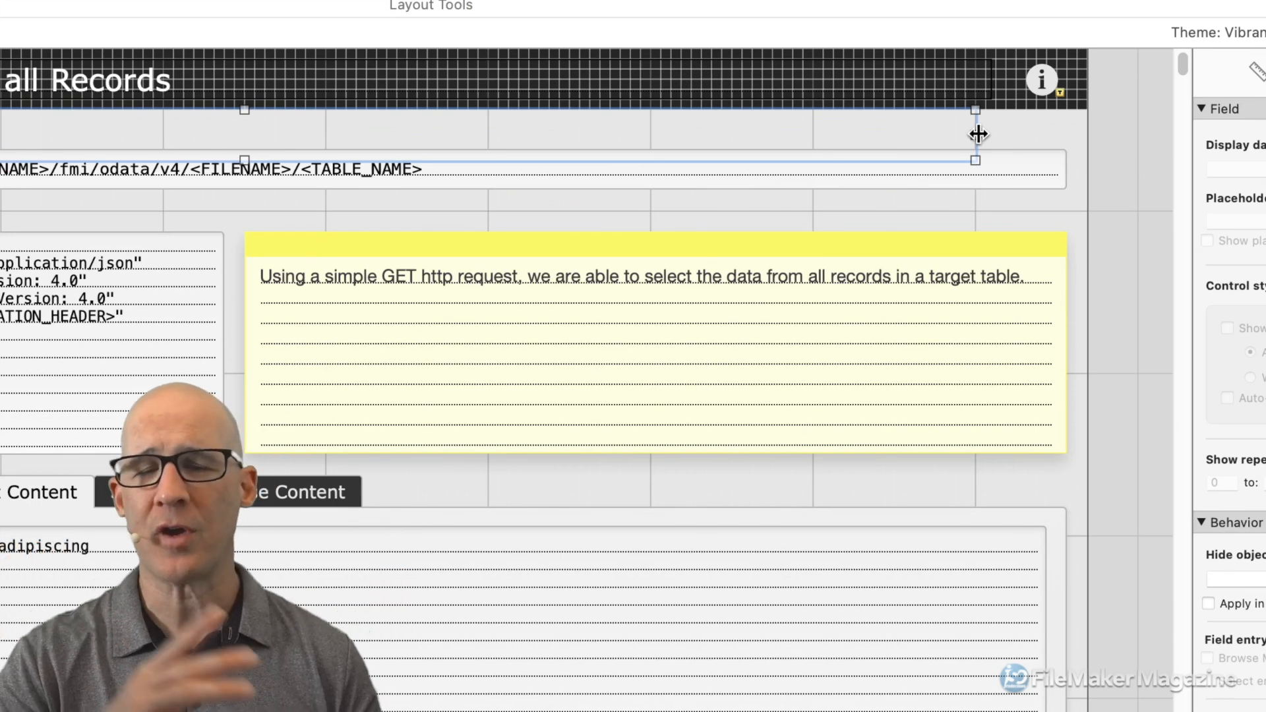
pyautogui.moveTo(978, 135); pyautogui.dragTo(1148, 135)
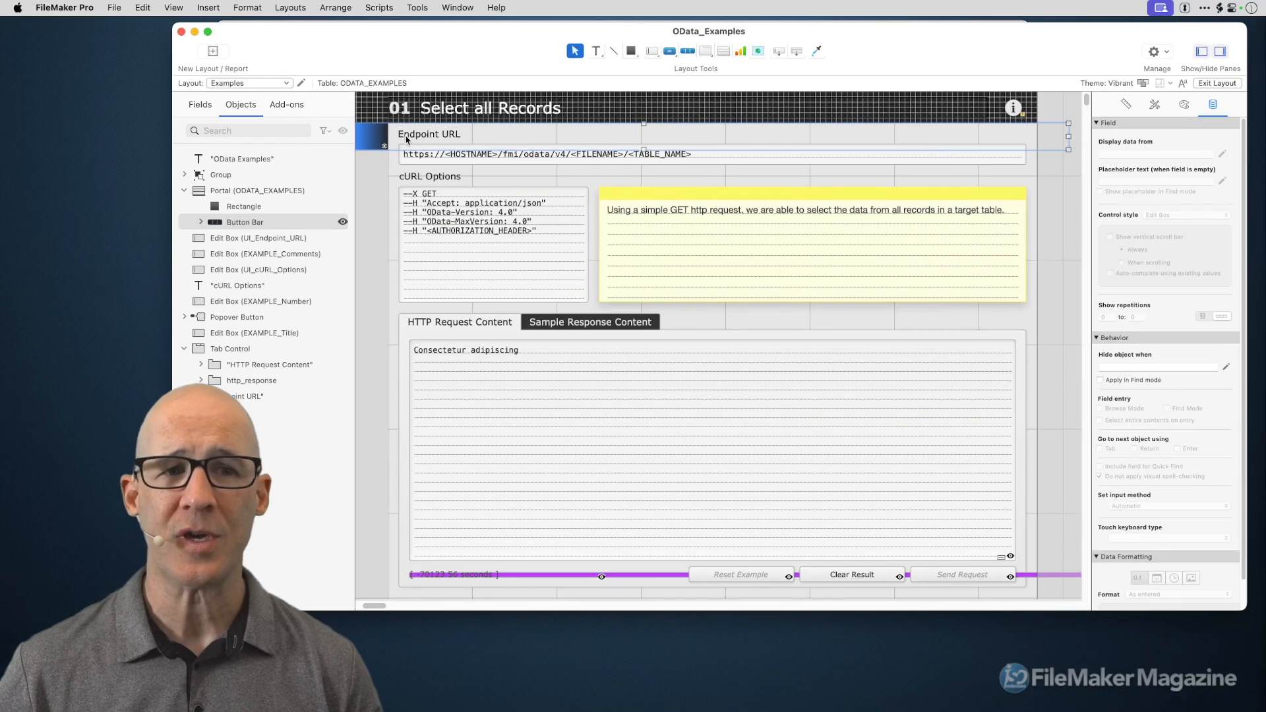
pyautogui.hscroll(-5, 429, 154)
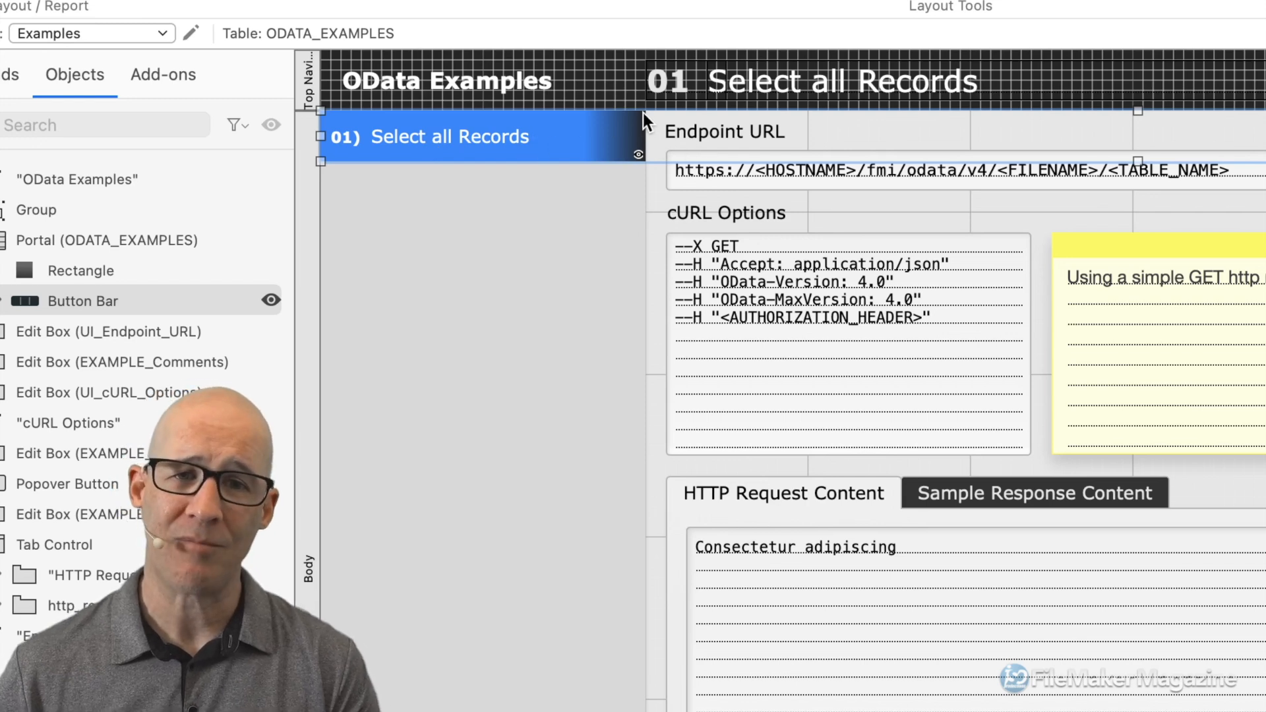
# Open the label calculation of the button bar's Calculation segment and highlight its TextSize function.
pyautogui.click(516, 141)
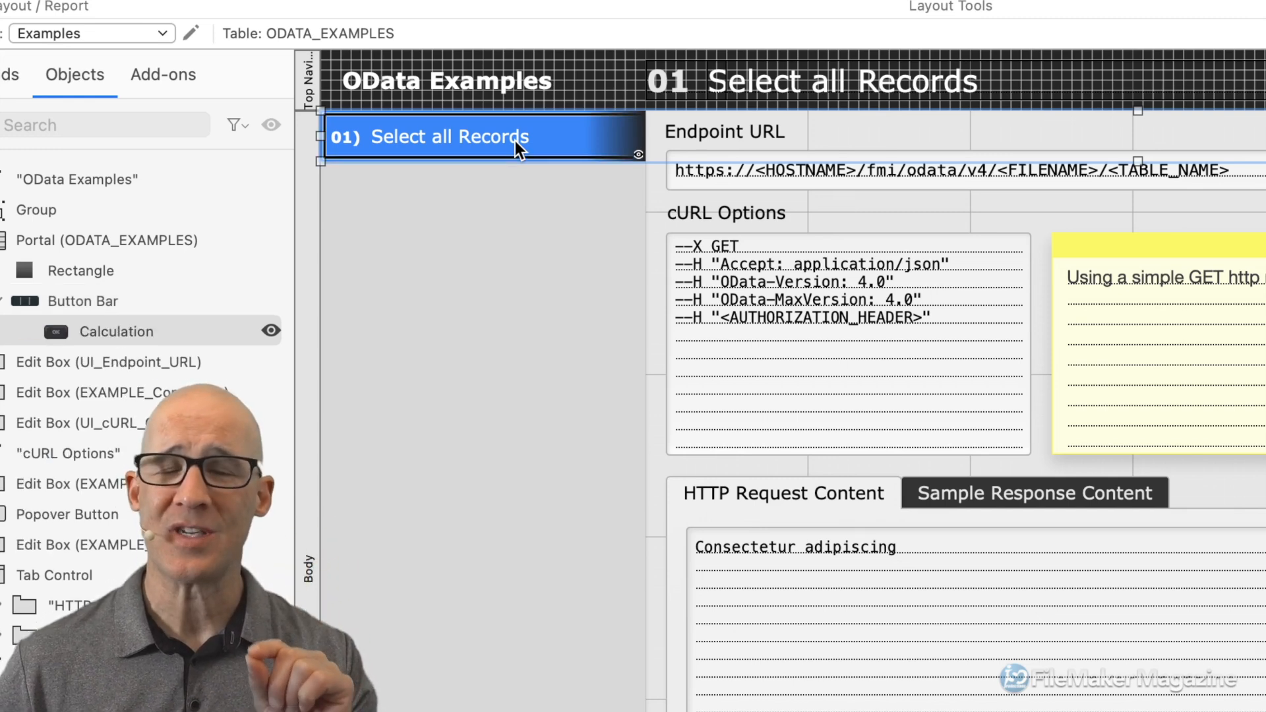
pyautogui.doubleClick(516, 141)
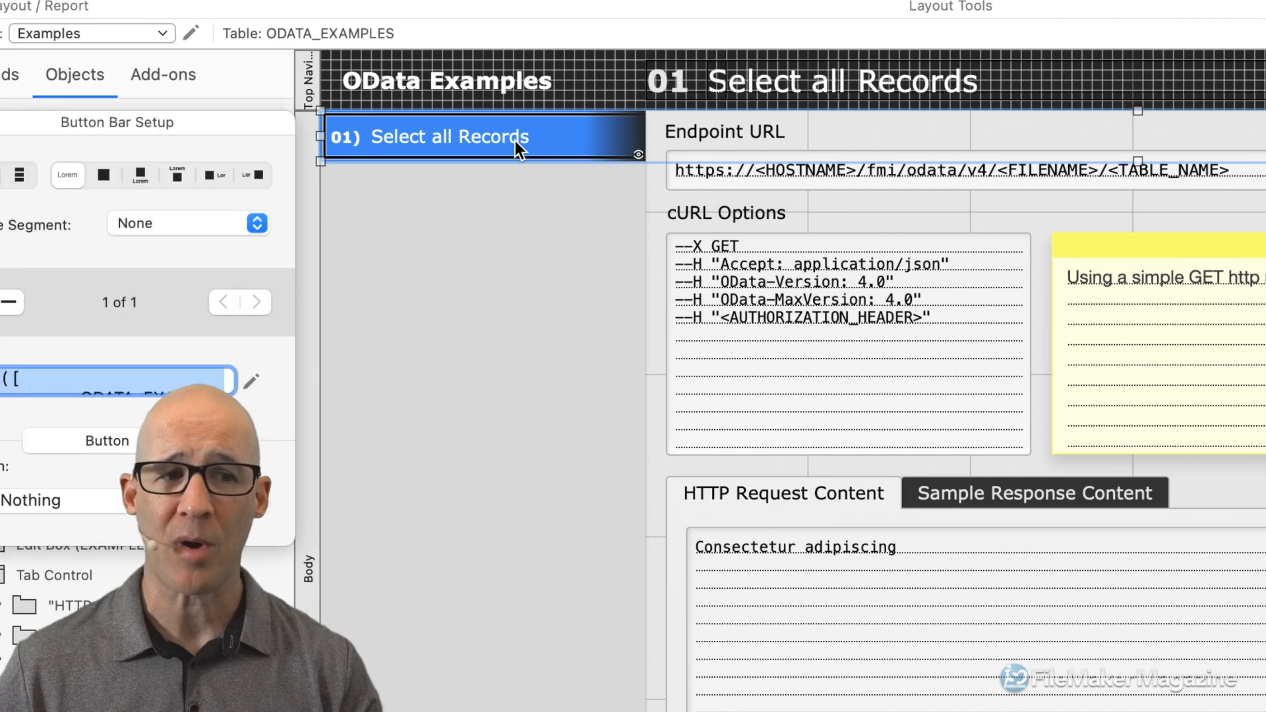
pyautogui.moveTo(238, 125); pyautogui.dragTo(647, 126)
pyautogui.moveTo(739, 125); pyautogui.dragTo(884, 108)
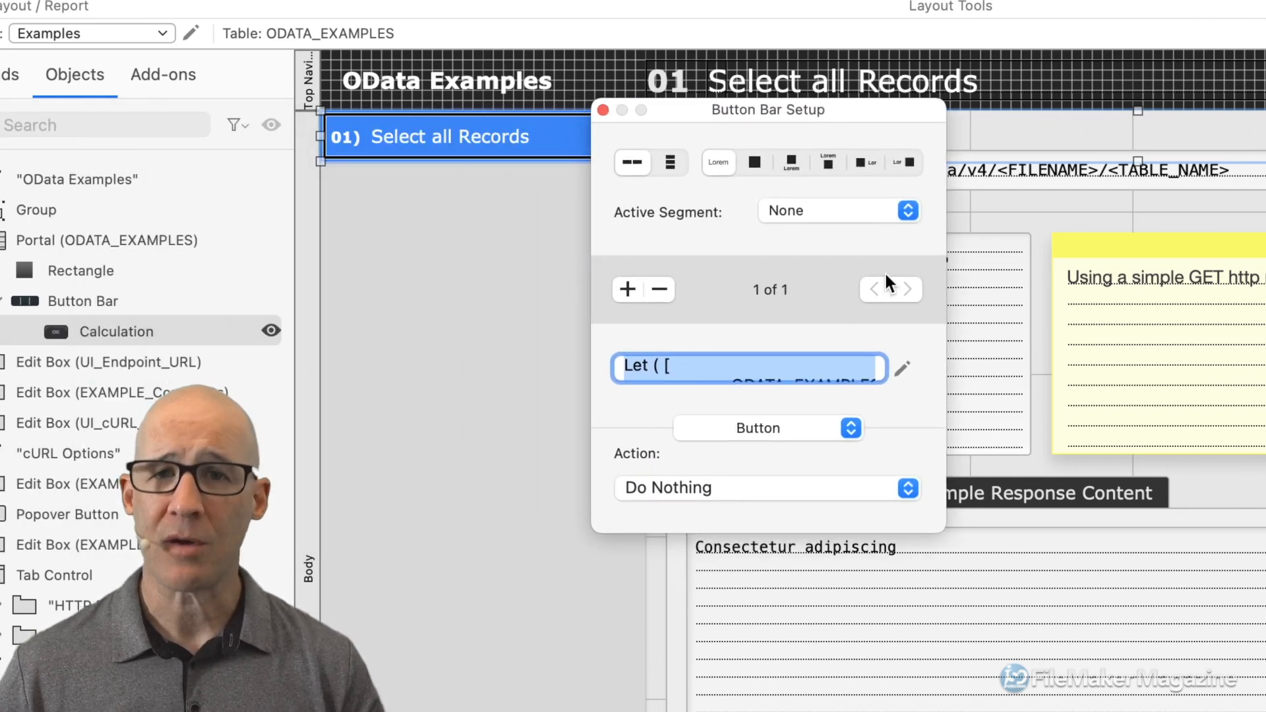
pyautogui.click(903, 370)
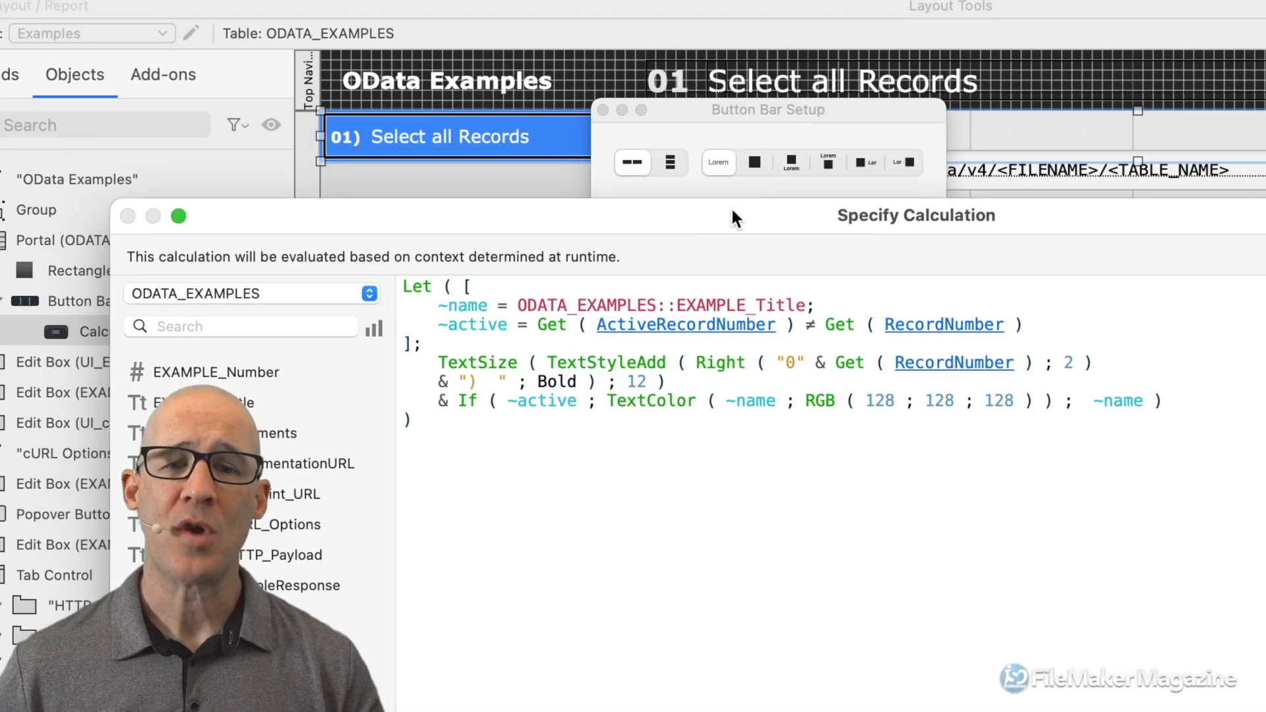
pyautogui.moveTo(731, 207); pyautogui.dragTo(853, 126)
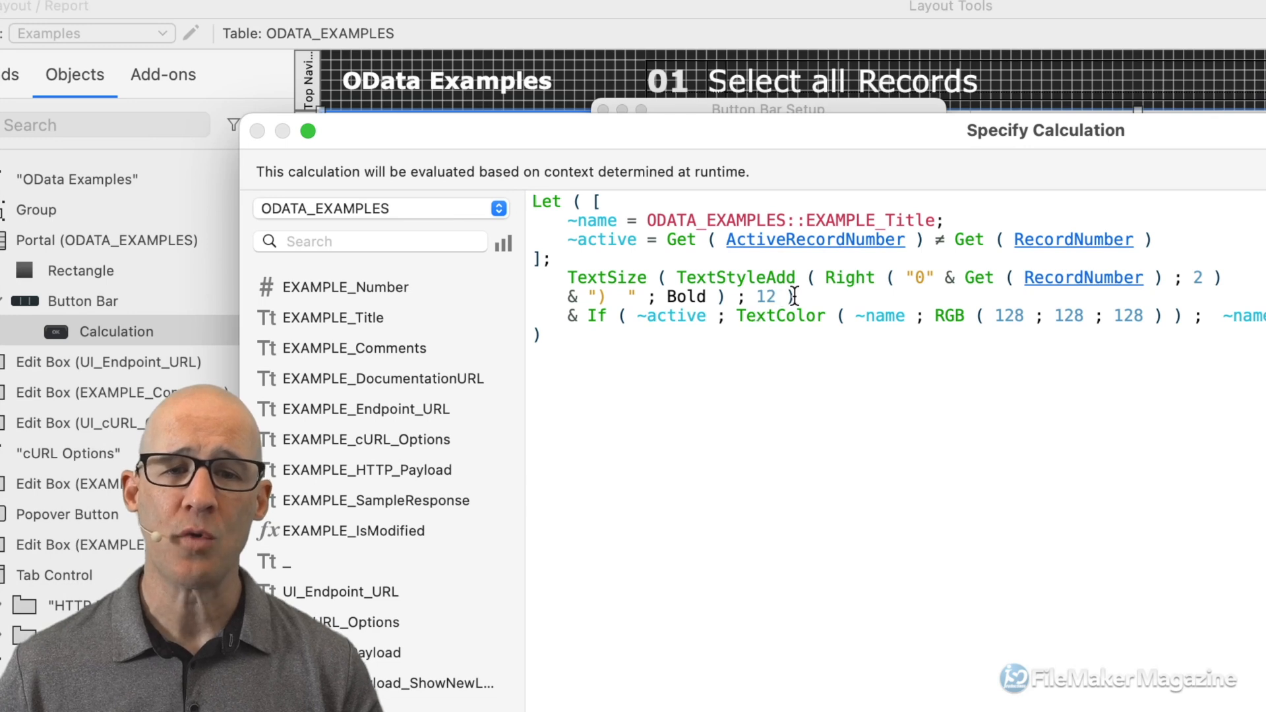
pyautogui.doubleClick(607, 280)
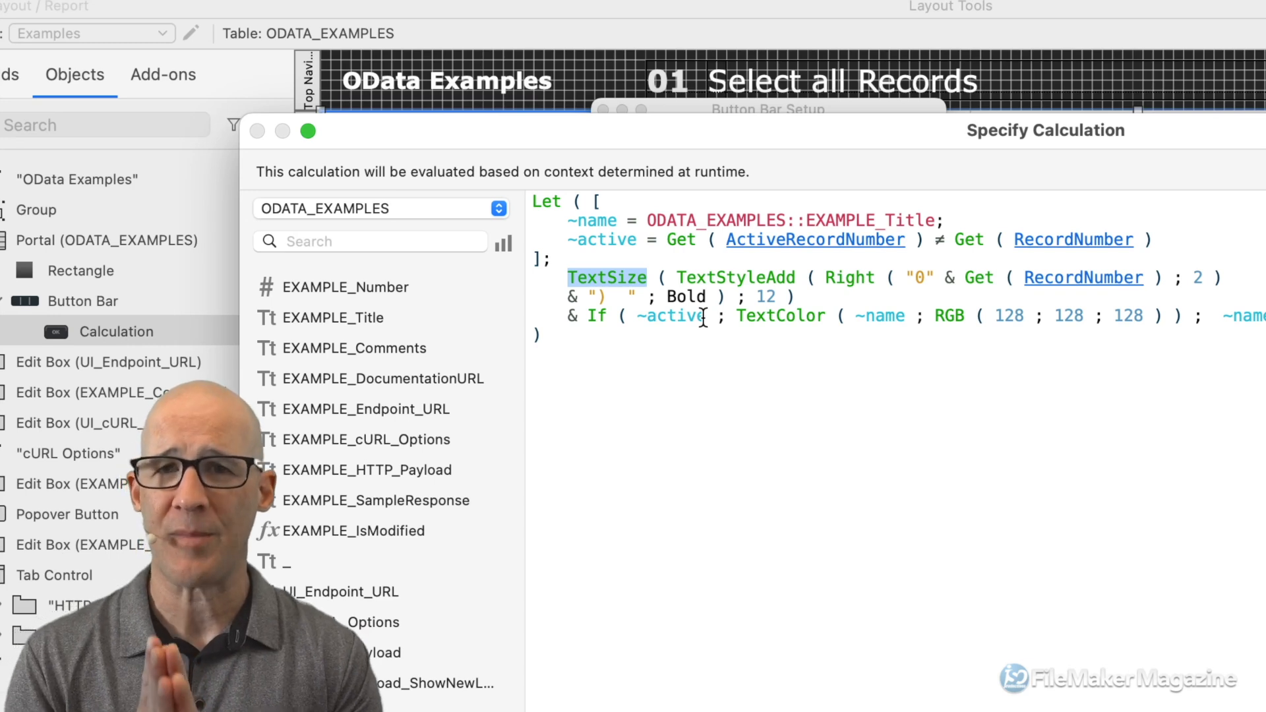
# Browse the text formatting functions suggested for "tex" below the label calculation, and remove the trial text.
pyautogui.click(593, 341)
pyautogui.press('Return')
pyautogui.press('Return')
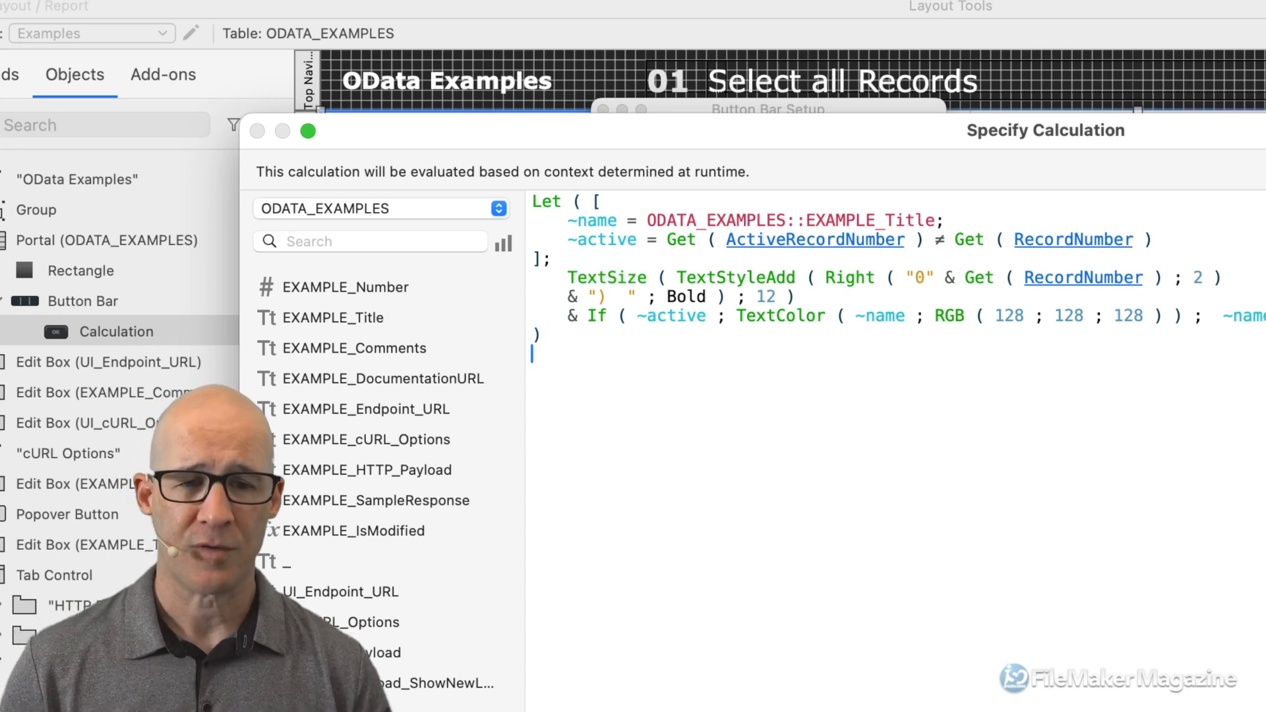
pyautogui.write('tex')
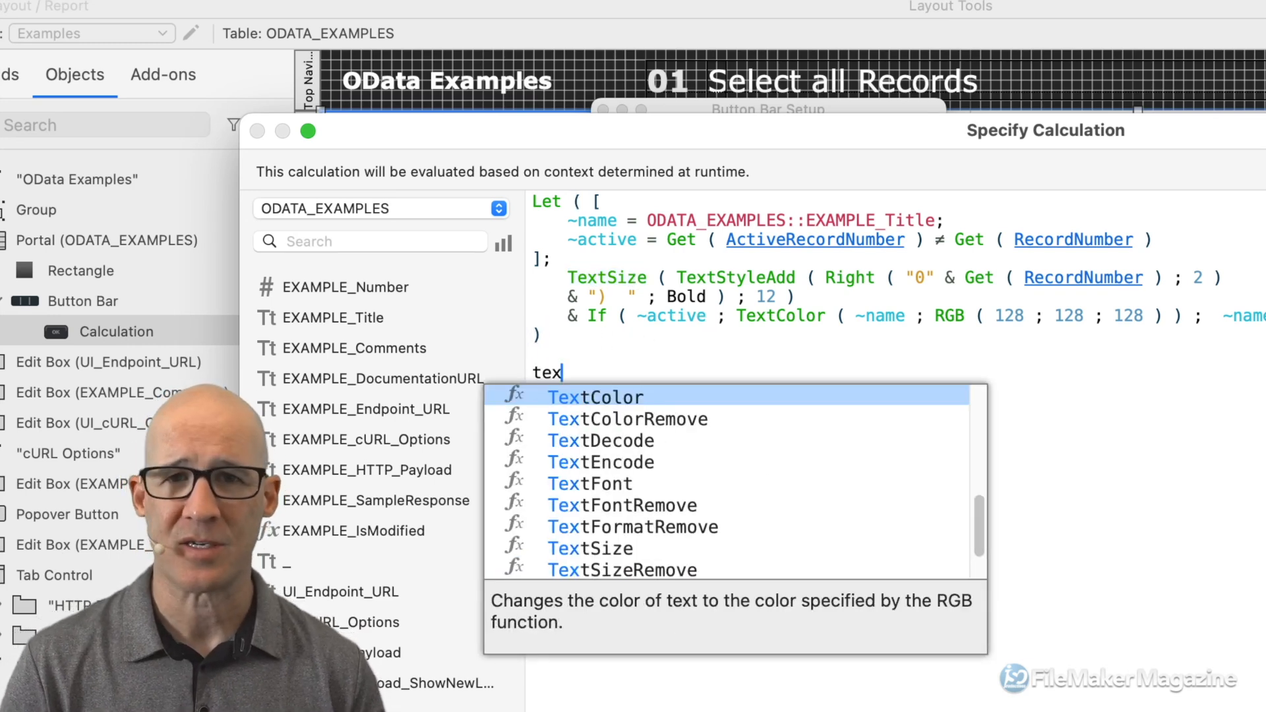
pyautogui.press('Down')
pyautogui.press('Down')
pyautogui.press('Down')
pyautogui.press('Down')
pyautogui.press('Down')
pyautogui.press('Down')
pyautogui.press('Down')
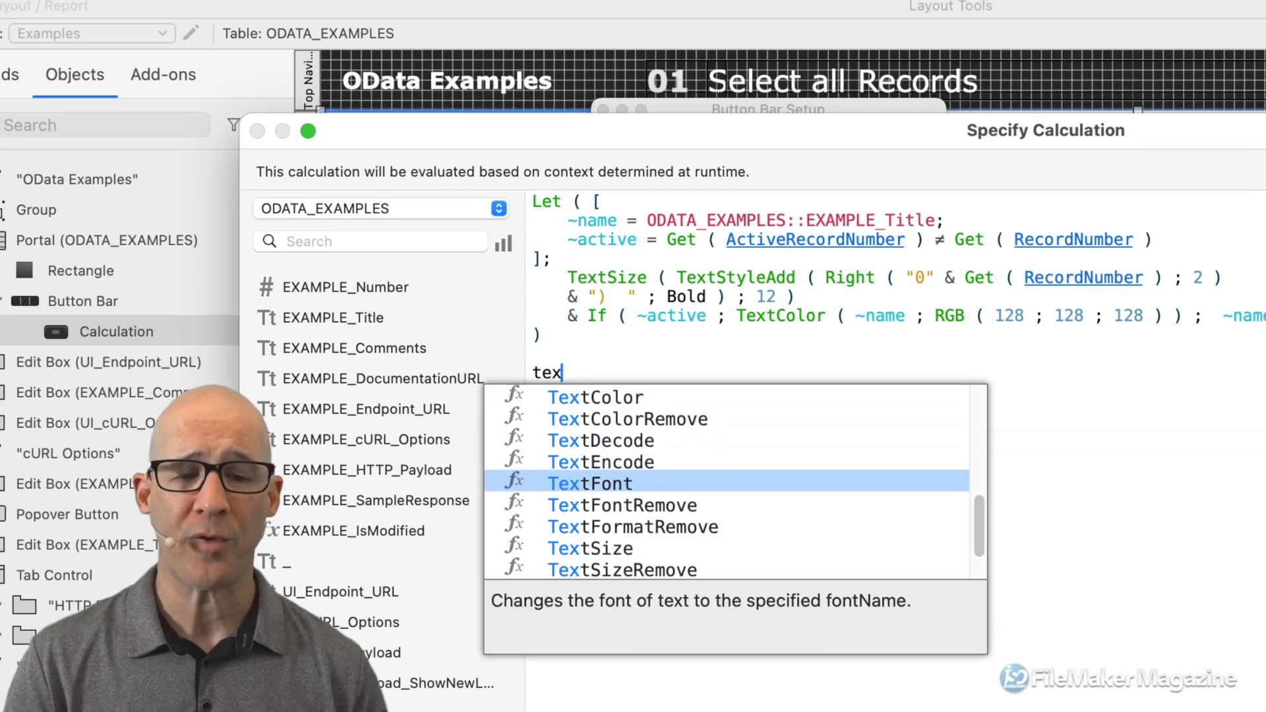
pyautogui.press('Down')
pyautogui.press('Down')
pyautogui.press('Down')
pyautogui.press('Up')
pyautogui.press('Up')
pyautogui.press('Up')
pyautogui.press('Up')
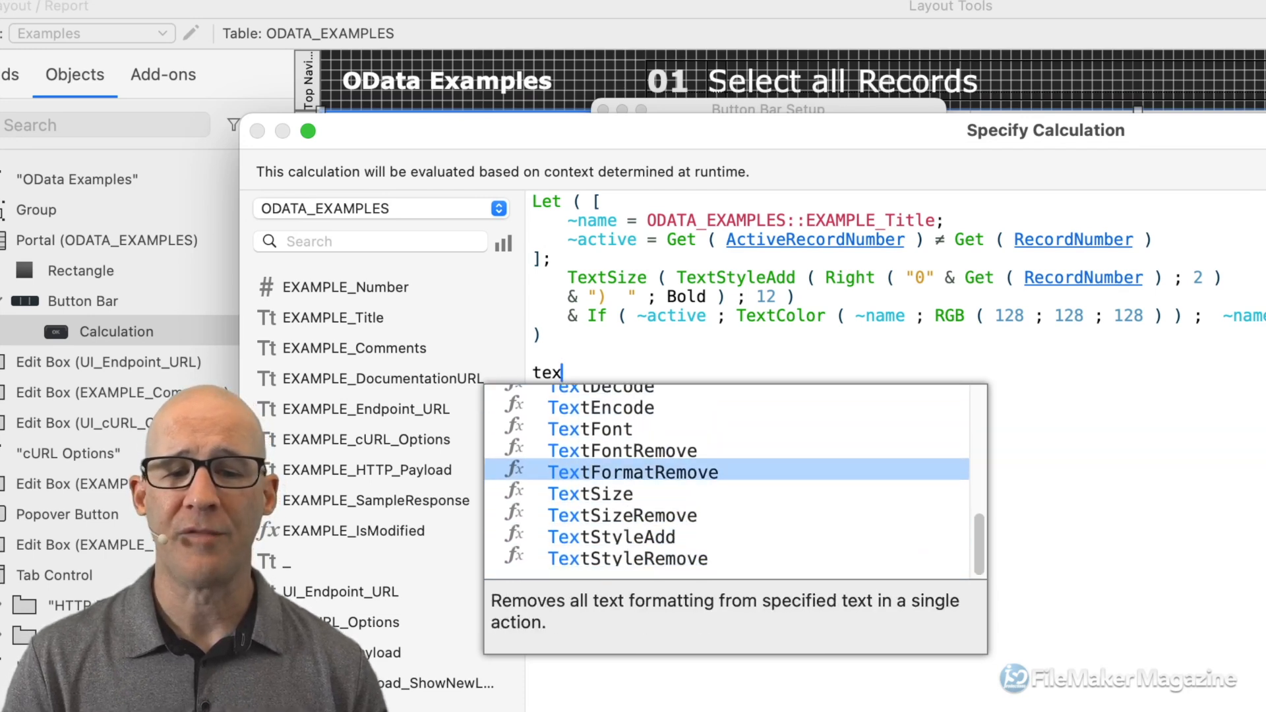
pyautogui.press('Down')
pyautogui.press('Down')
pyautogui.press('Down')
pyautogui.press('Down')
pyautogui.press('Up')
pyautogui.press('Down')
pyautogui.press('Up')
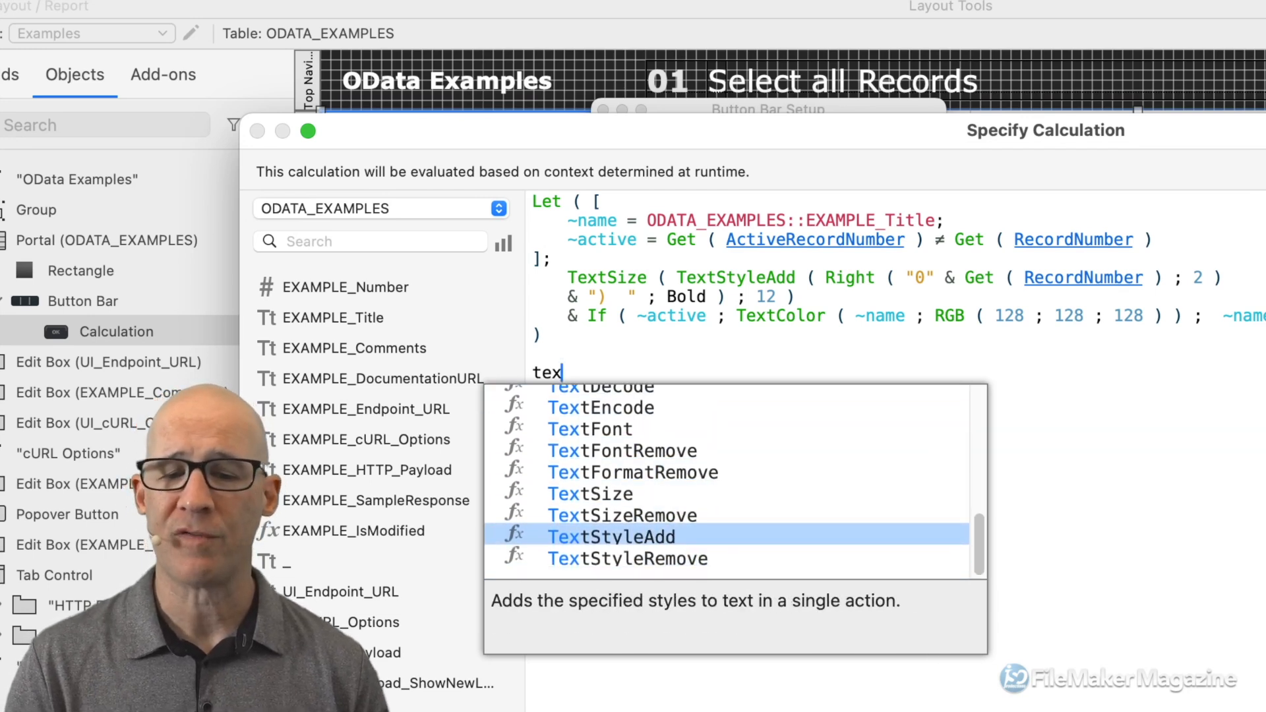
pyautogui.press('Up')
pyautogui.press('Up')
pyautogui.press('Up')
pyautogui.press('Up')
pyautogui.press('Up')
pyautogui.press('Up')
pyautogui.press('Up')
pyautogui.press('Up')
pyautogui.press('Up')
pyautogui.press('Up')
pyautogui.press('Up')
pyautogui.press('Up')
pyautogui.press('Up')
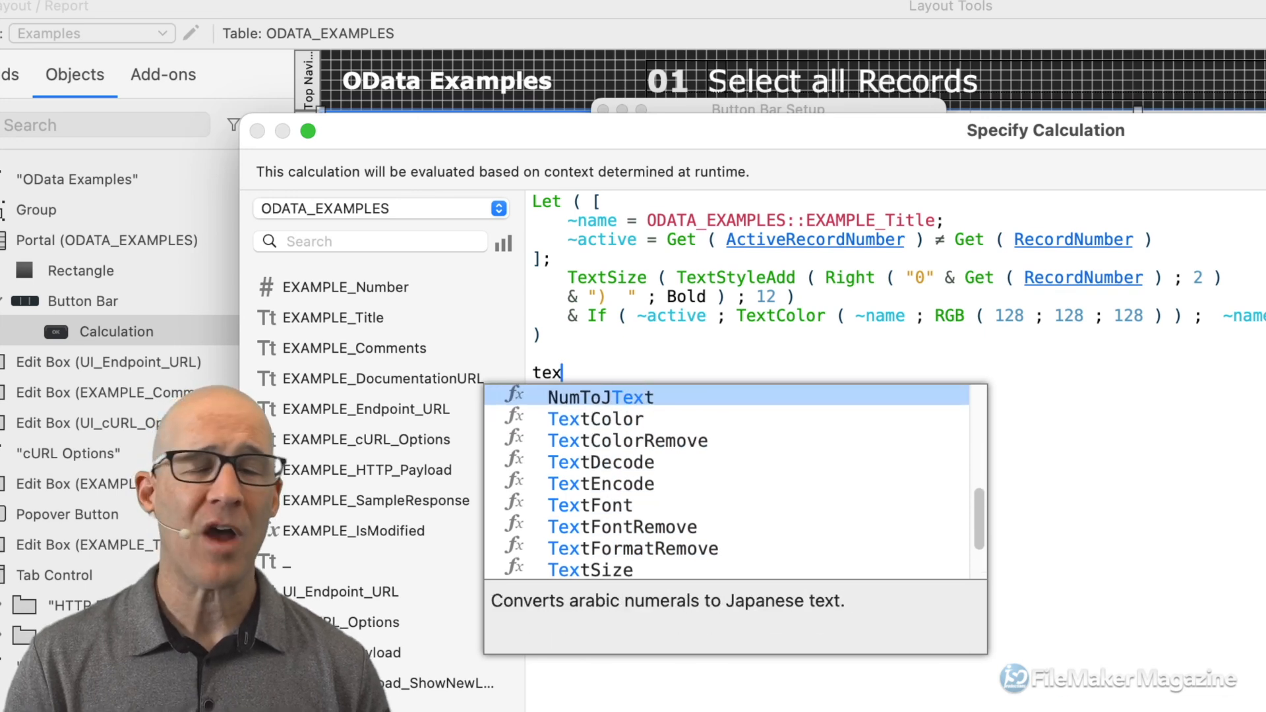
pyautogui.press('Up')
pyautogui.press('Up')
pyautogui.press('Escape')
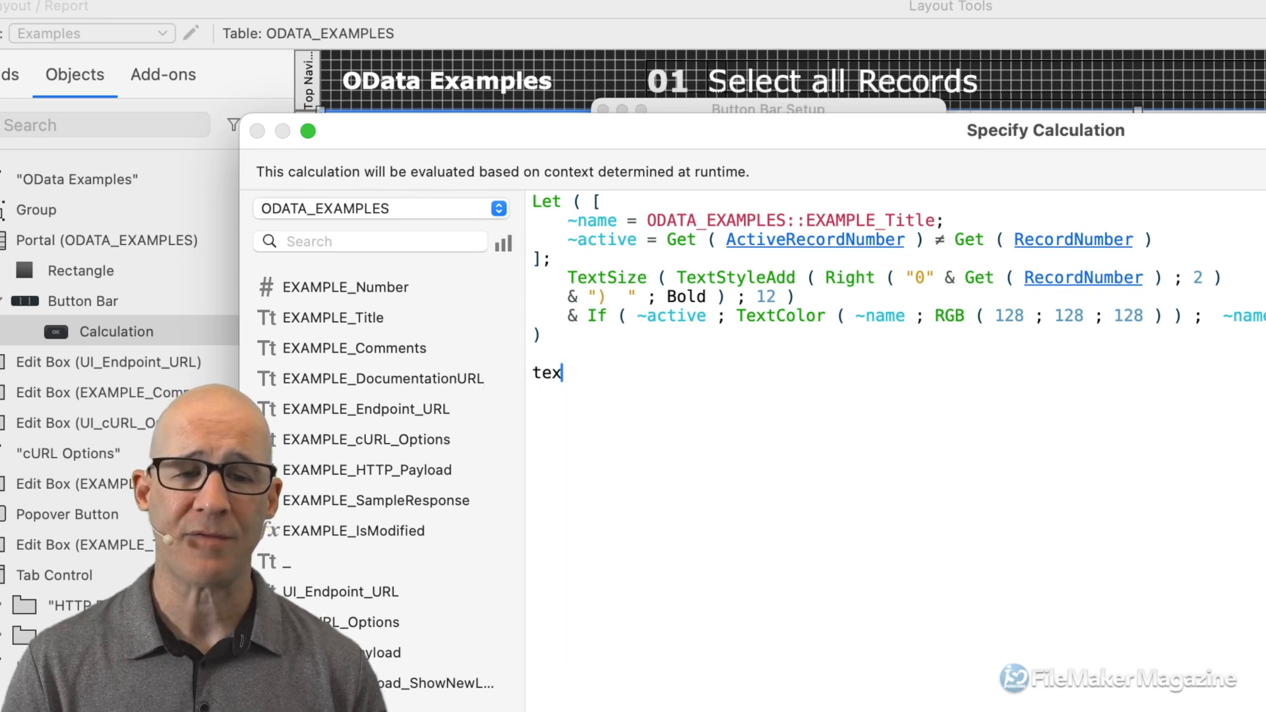
pyautogui.press('BackSpace')
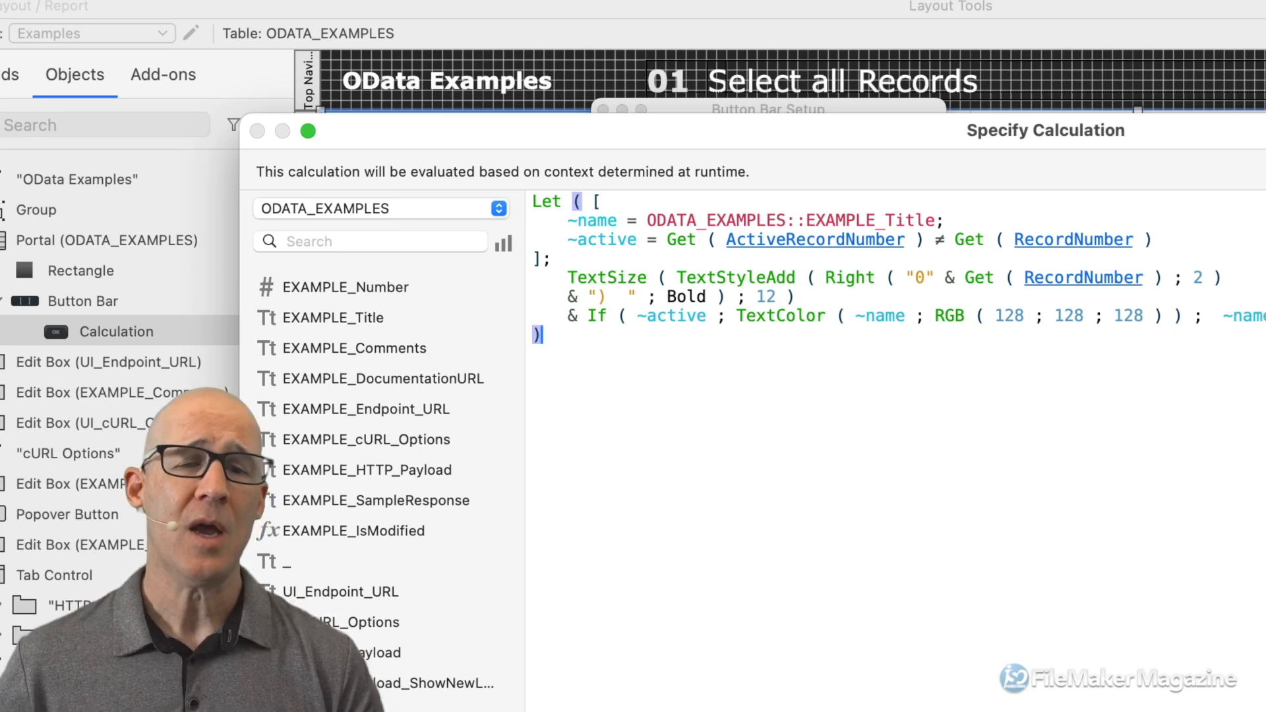
# Examine TextSize, TextColor, TextStyleAdd and the Bold style in the label calculation, and close it without saving.
pyautogui.click(605, 276)
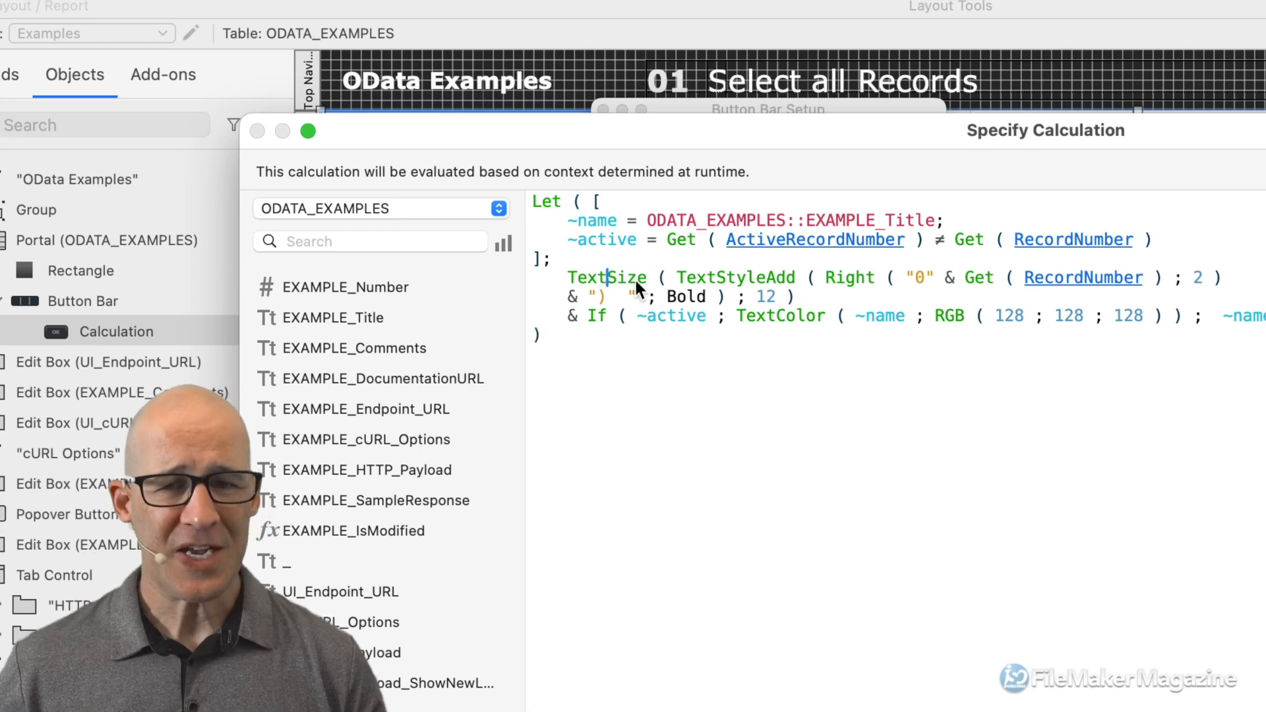
pyautogui.doubleClick(785, 314)
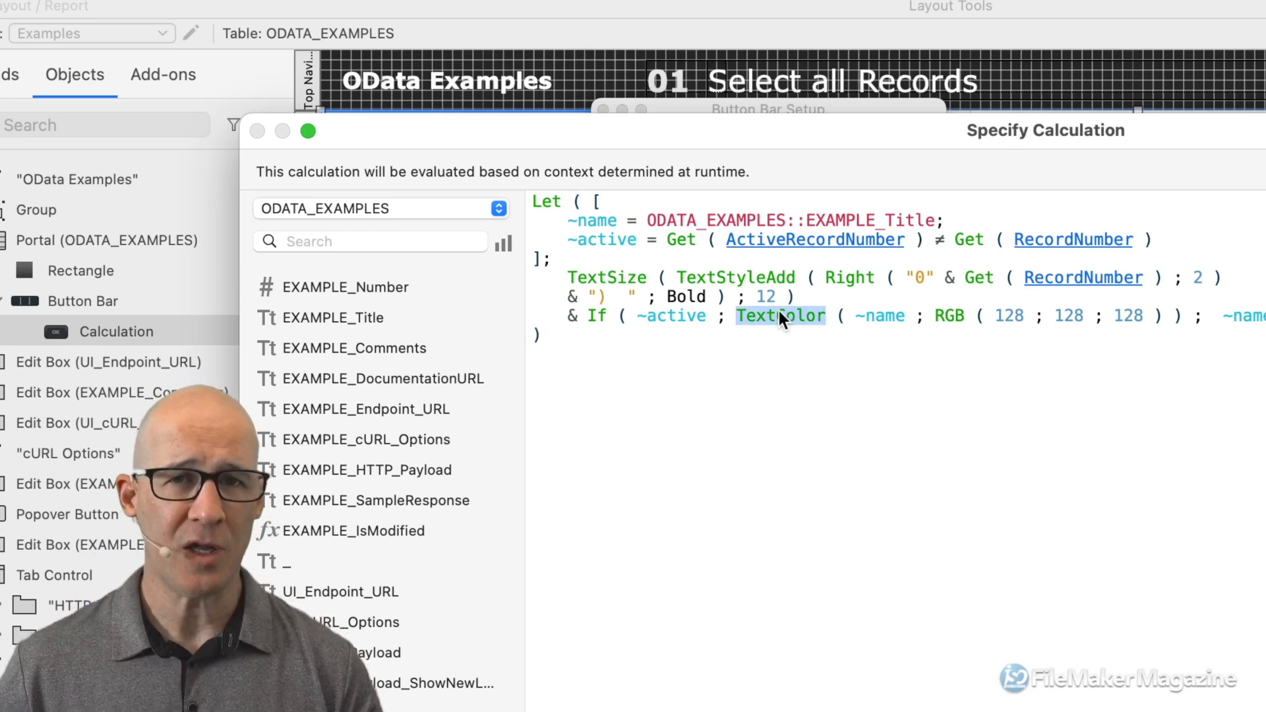
pyautogui.doubleClick(738, 279)
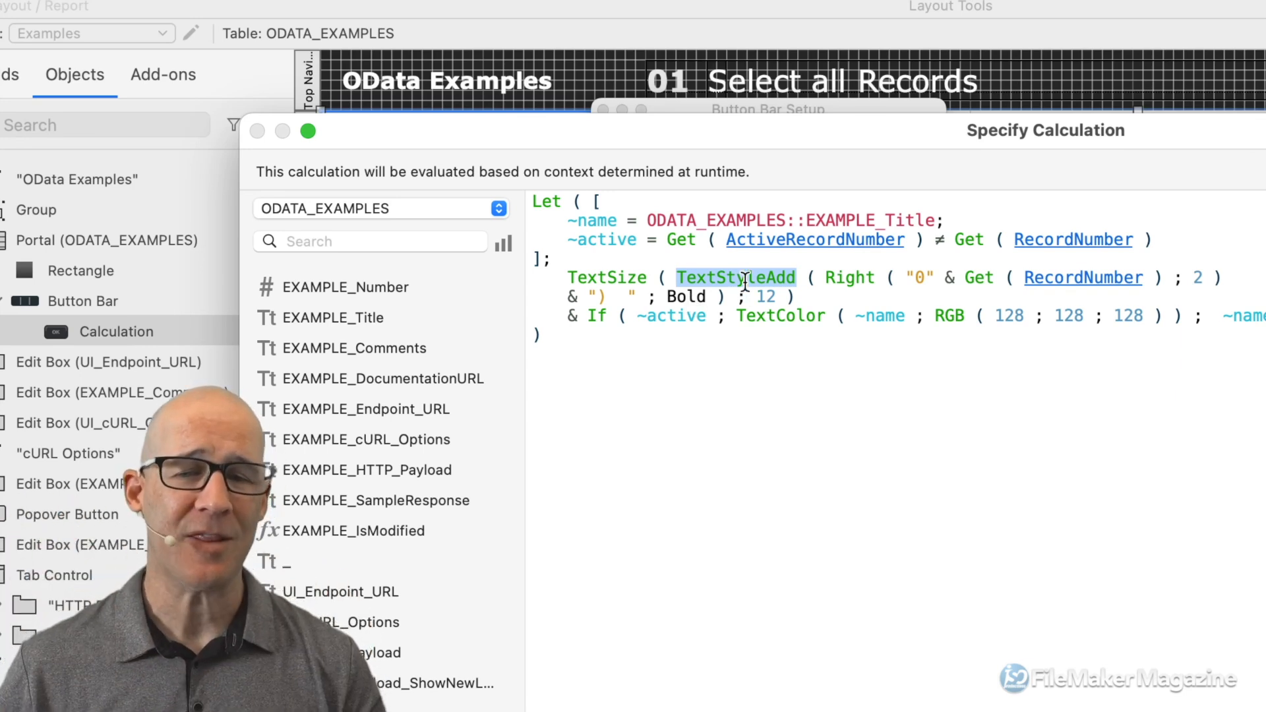
pyautogui.doubleClick(692, 298)
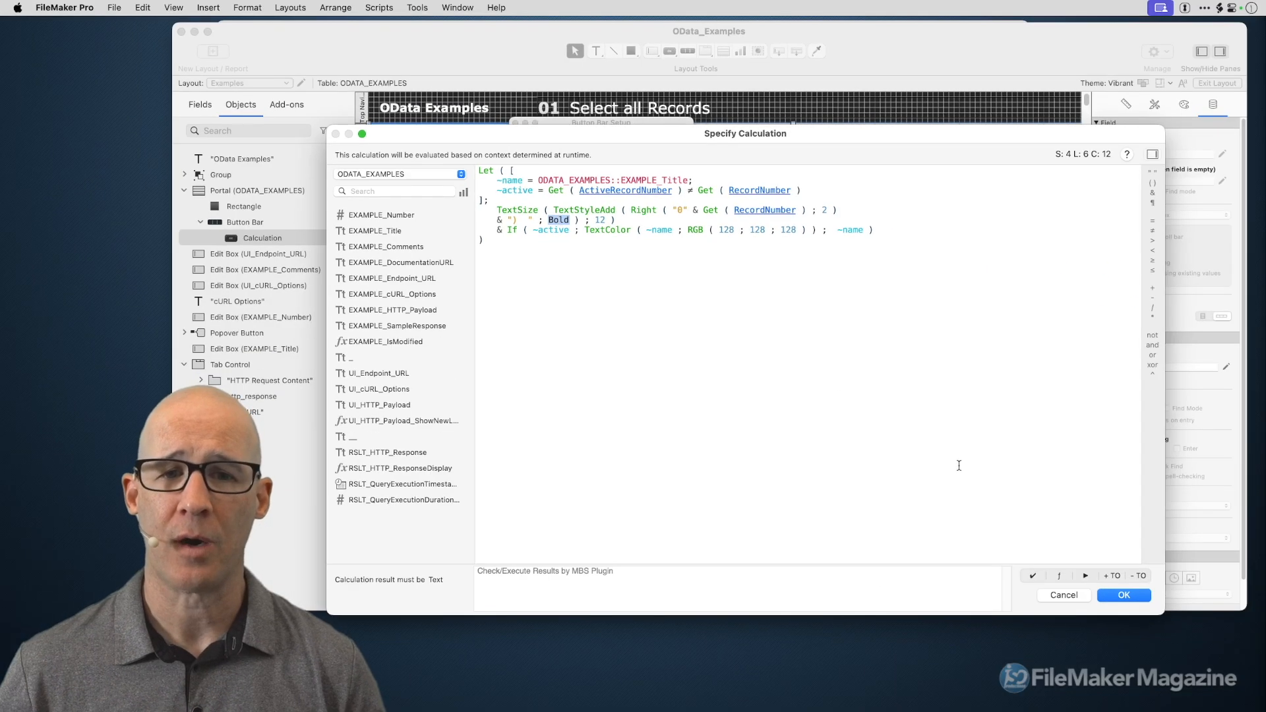
pyautogui.click(1076, 599)
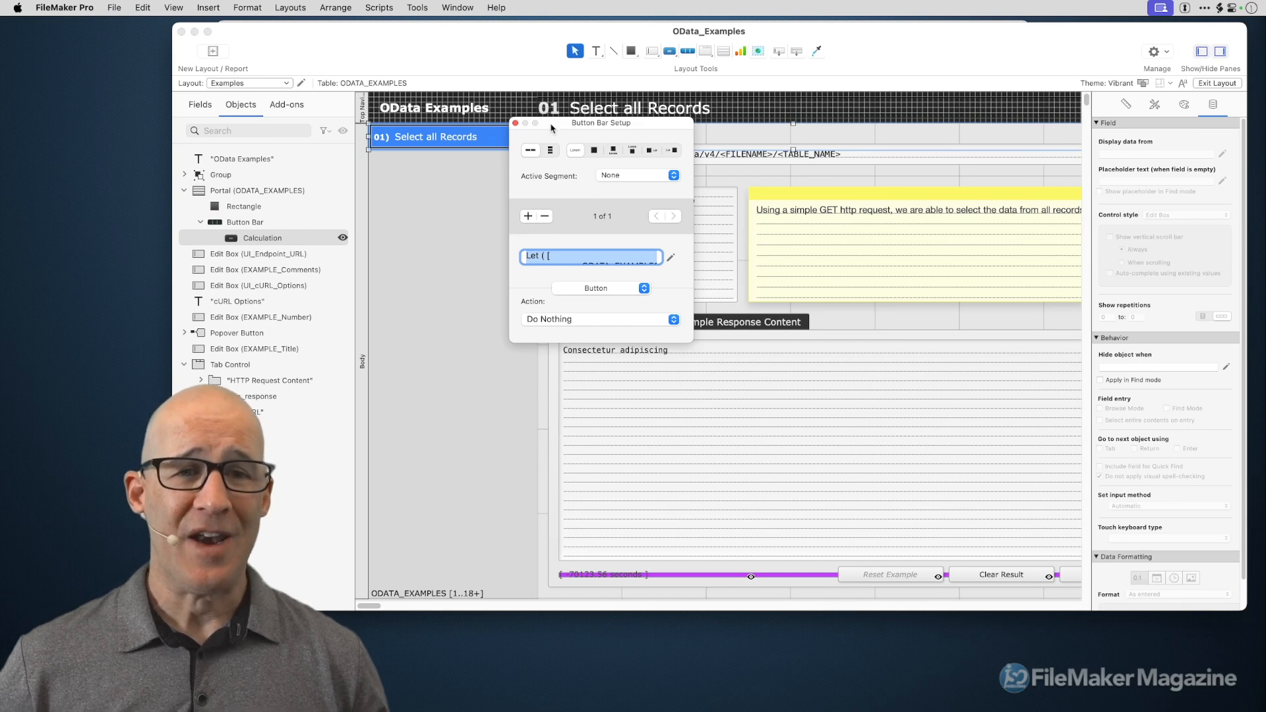
# Select the gradient rectangle in the portal row and the button bar beneath it in turn to examine their extents.
pyautogui.moveTo(554, 125); pyautogui.dragTo(587, 188)
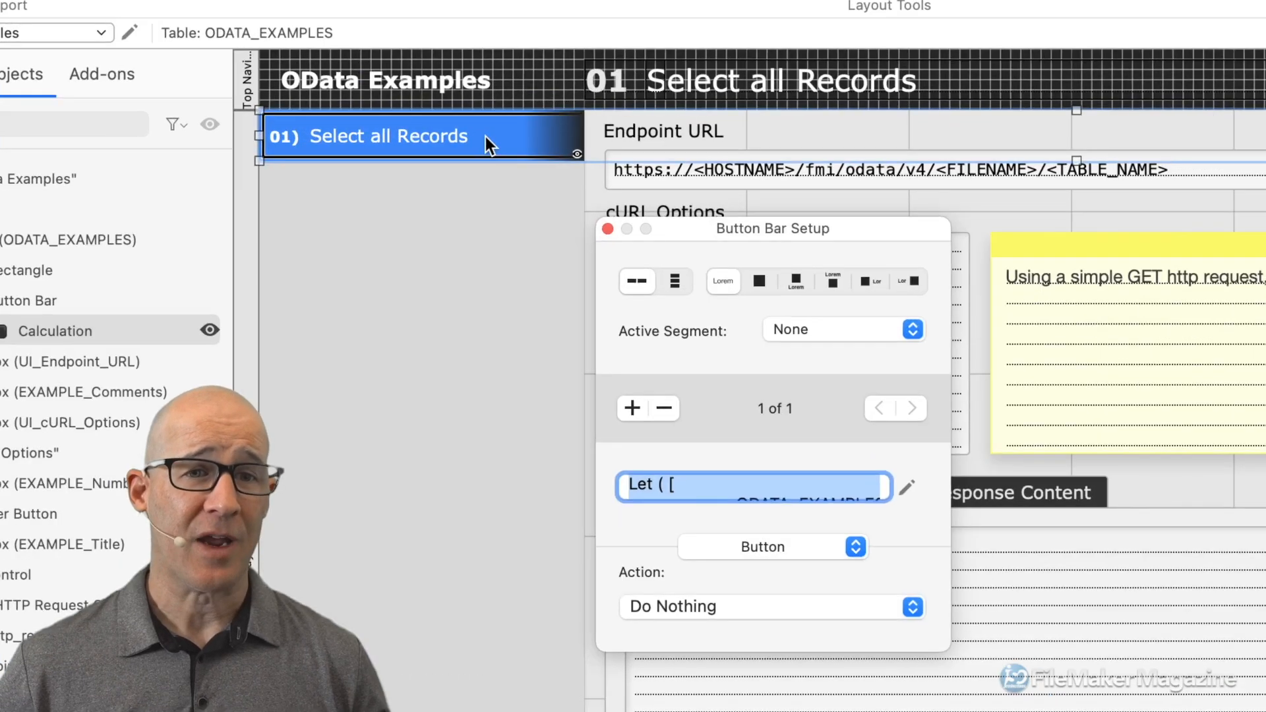
pyautogui.click(560, 141)
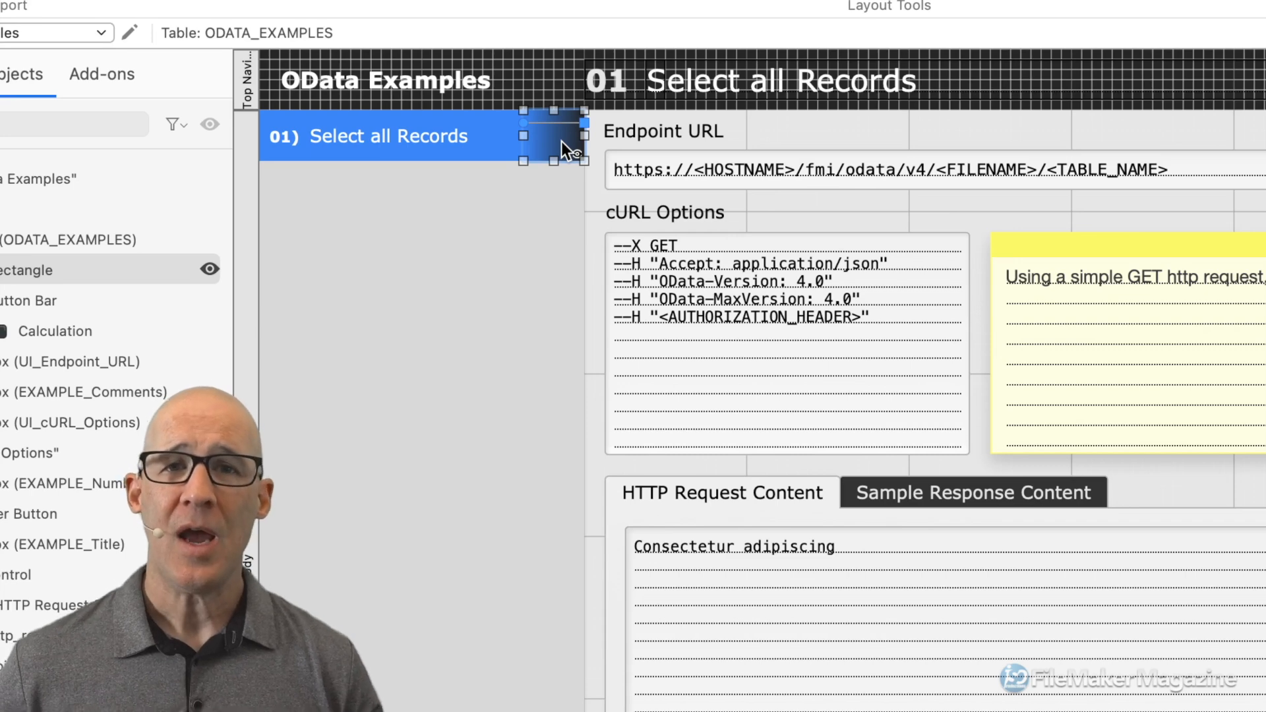
pyautogui.click(476, 142)
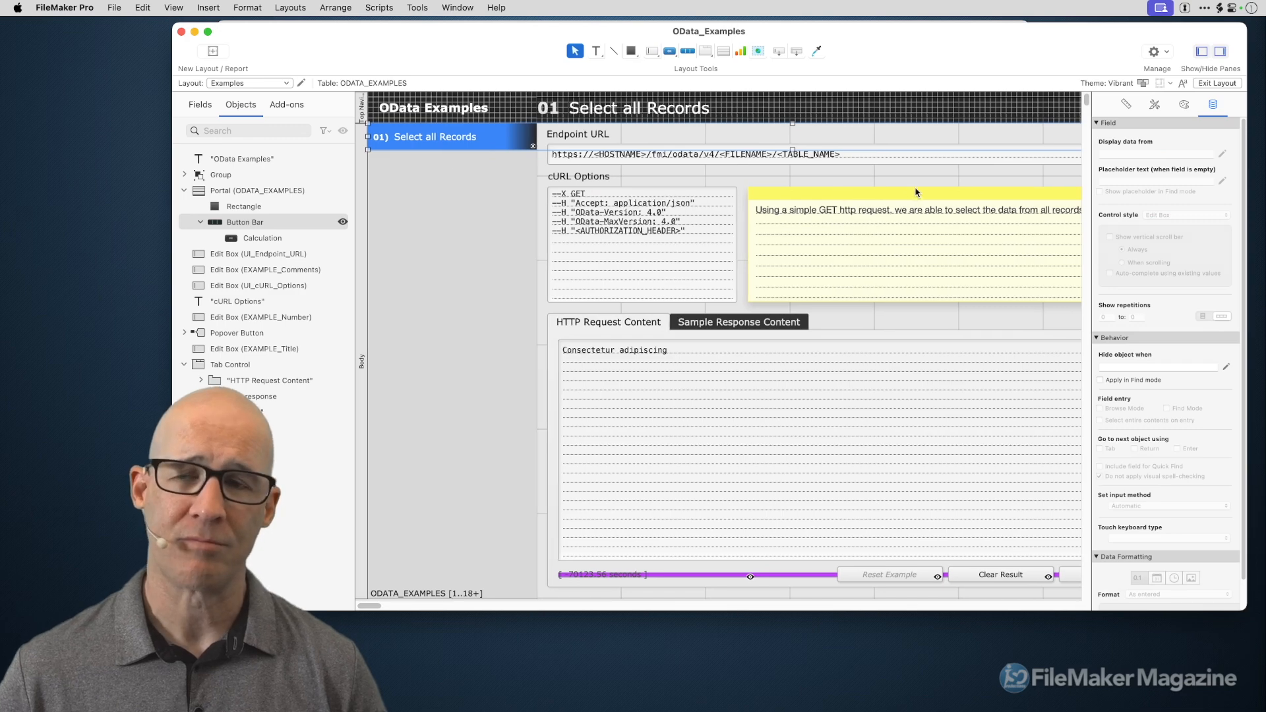
pyautogui.hscroll(5, 916, 192)
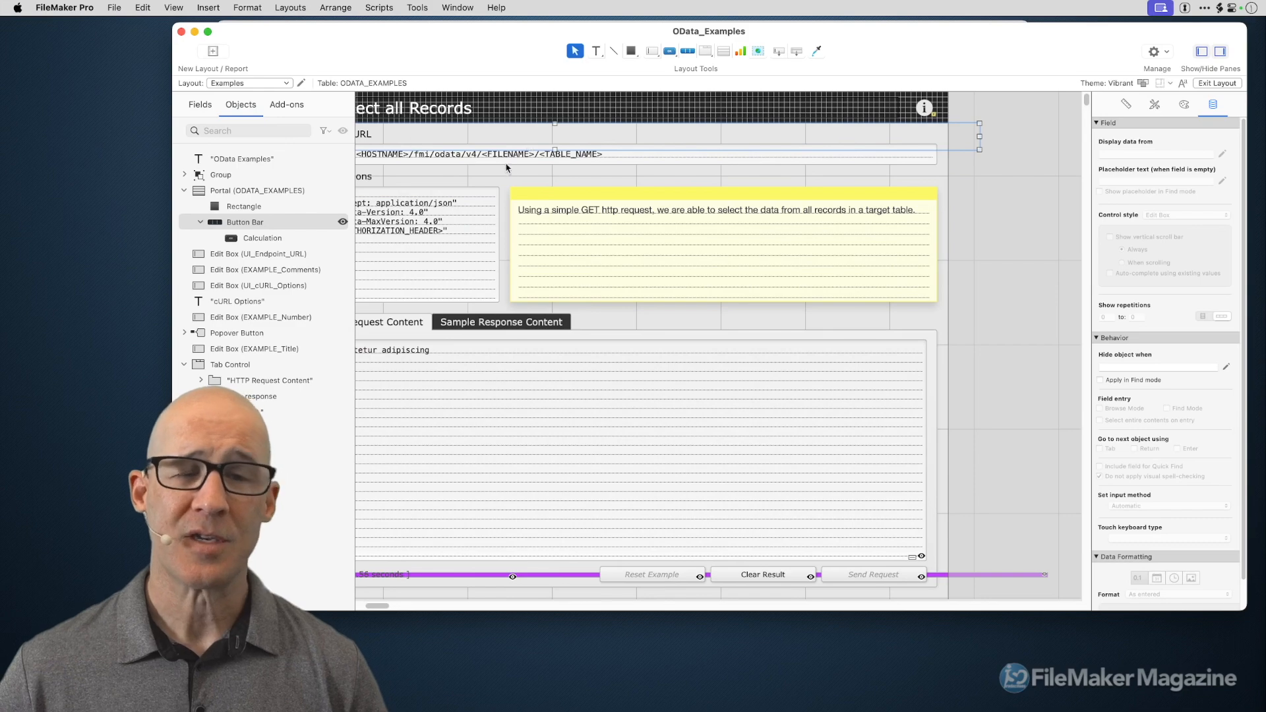
# Select the gradient rectangle in the portal row, examine its hide condition, and narrow the layout window.
pyautogui.hscroll(-5, 61, 187)
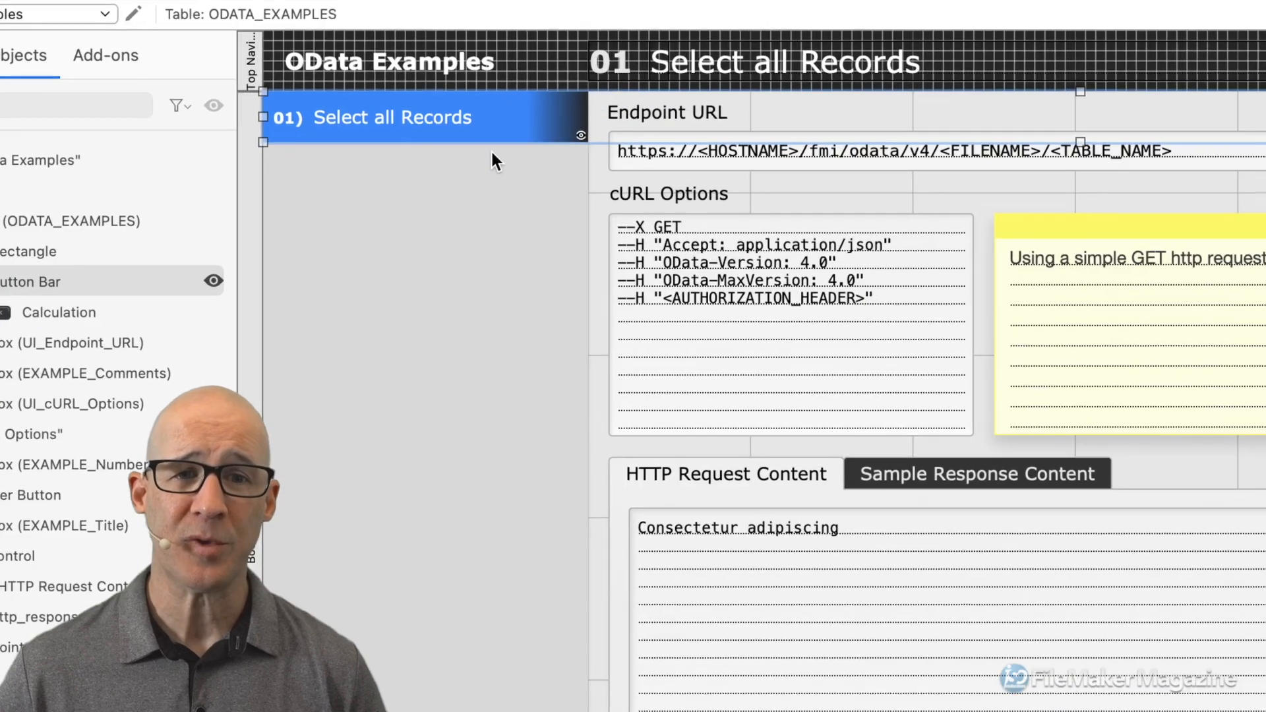
pyautogui.click(572, 131)
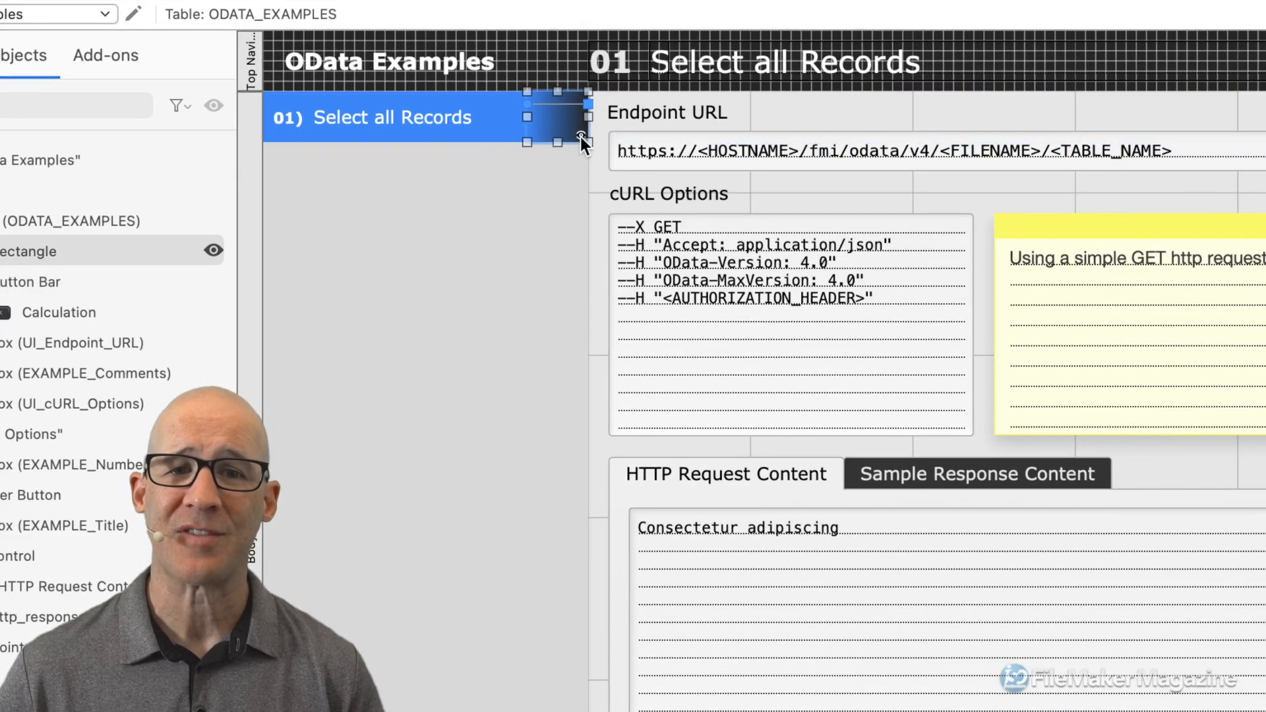
pyautogui.moveTo(581, 137)
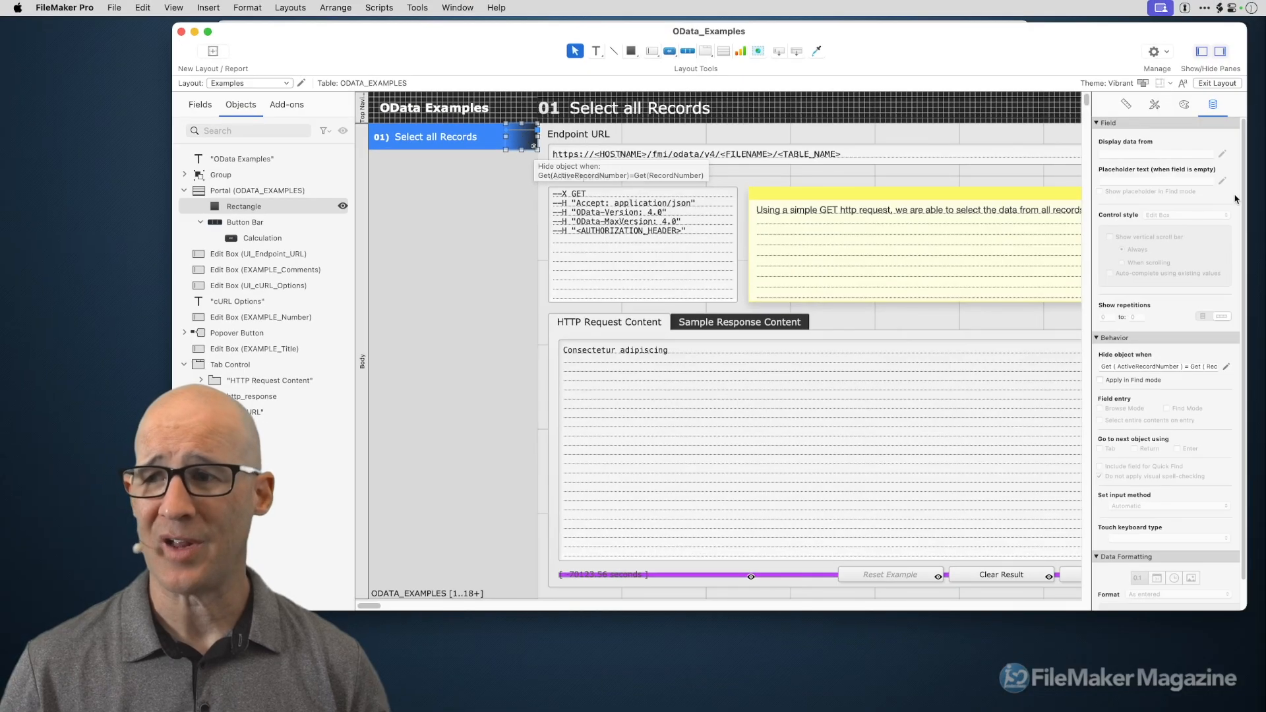
pyautogui.moveTo(1249, 199); pyautogui.dragTo(1084, 201)
pyautogui.click(1021, 104)
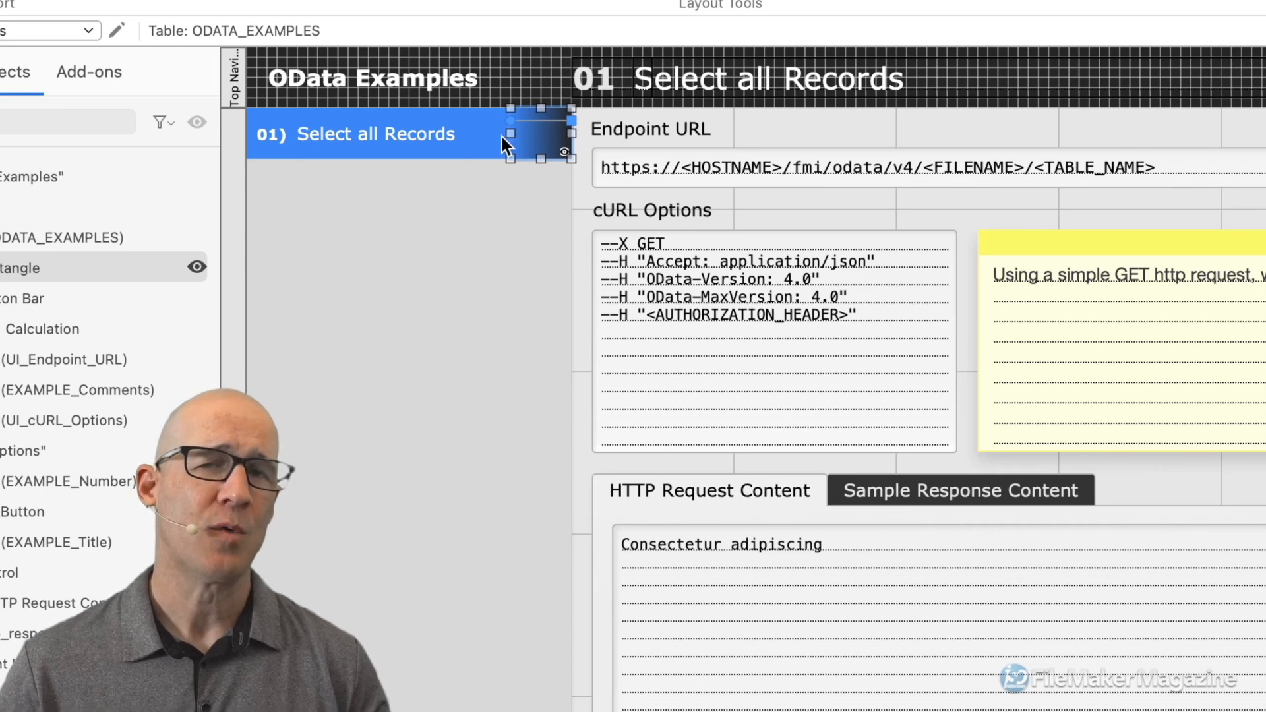
# Examine the portal's record list in Browse mode and widen the window to show the whole layout.
pyautogui.press('super+b')
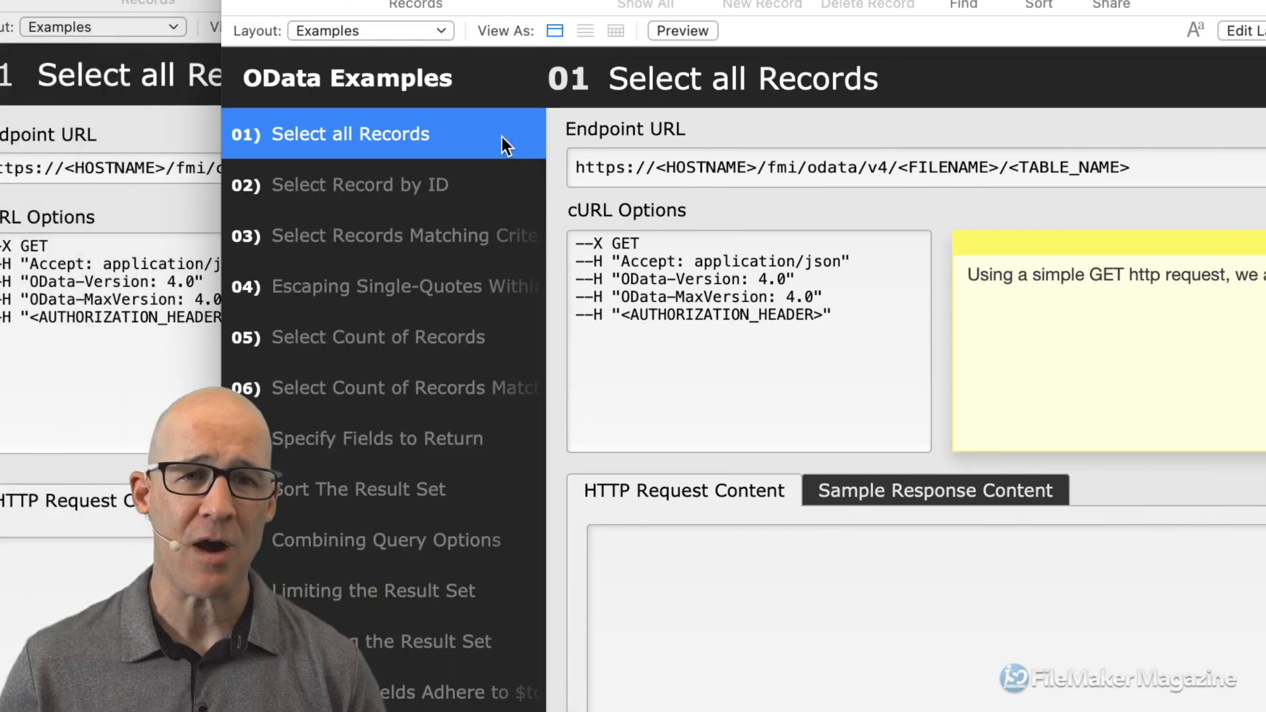
pyautogui.scroll(-1, 513, 211)
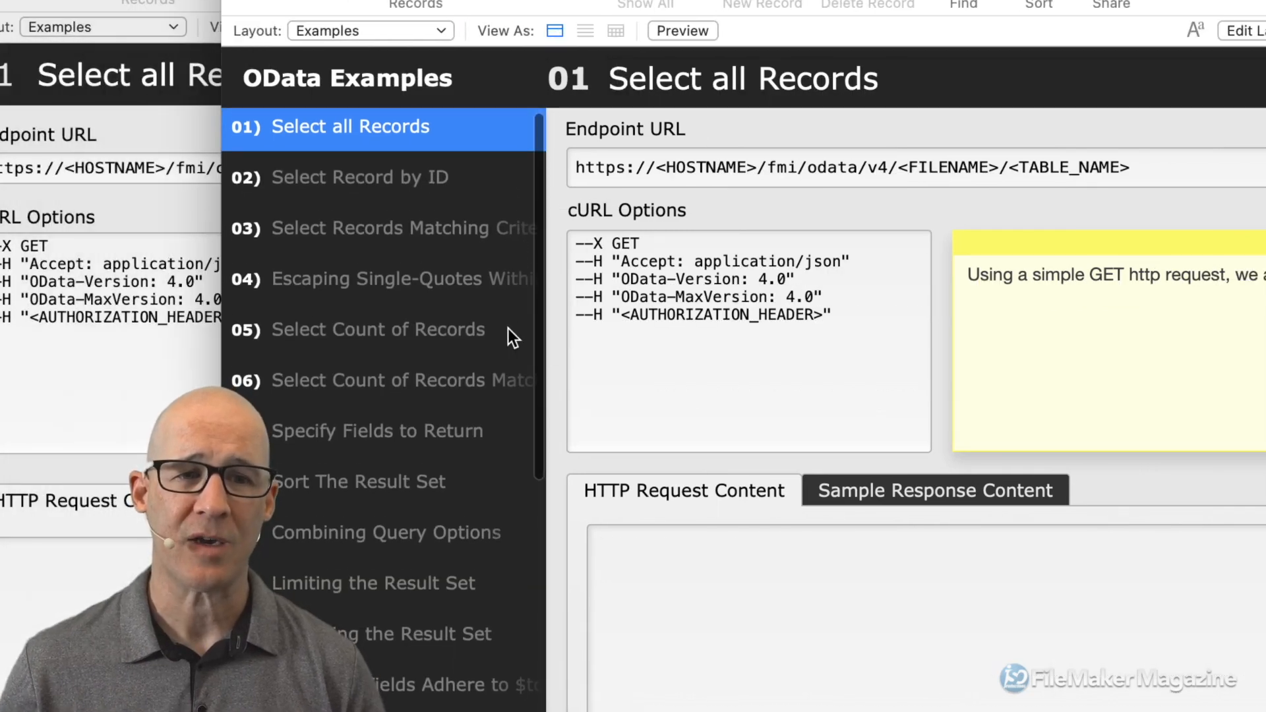
pyautogui.scroll(-2, 508, 328)
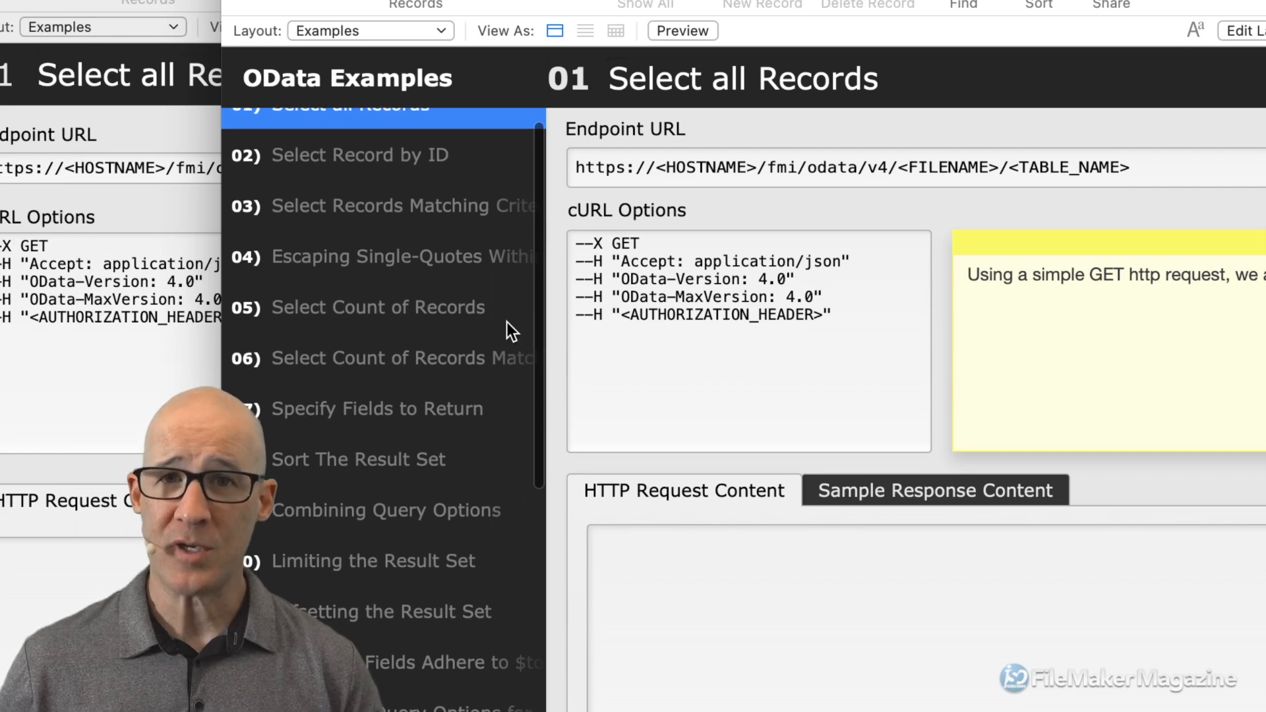
pyautogui.scroll(3, 505, 325)
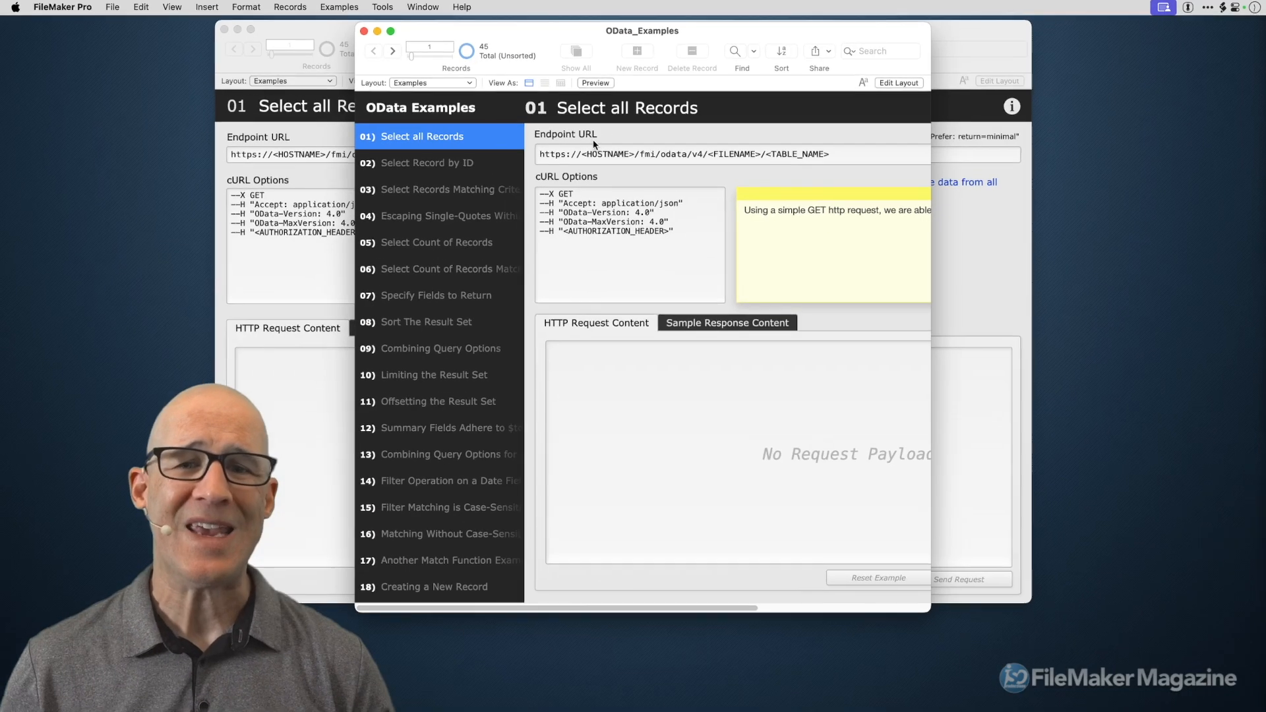
pyautogui.moveTo(929, 611); pyautogui.dragTo(1231, 619)
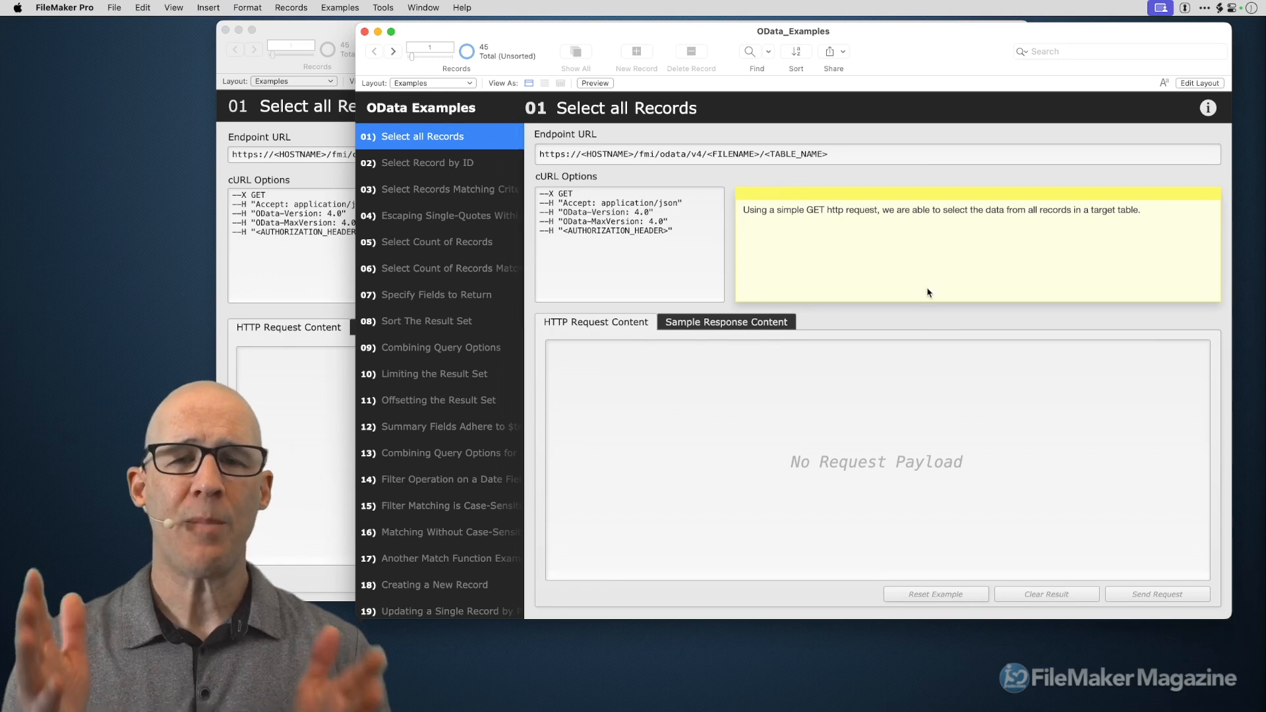
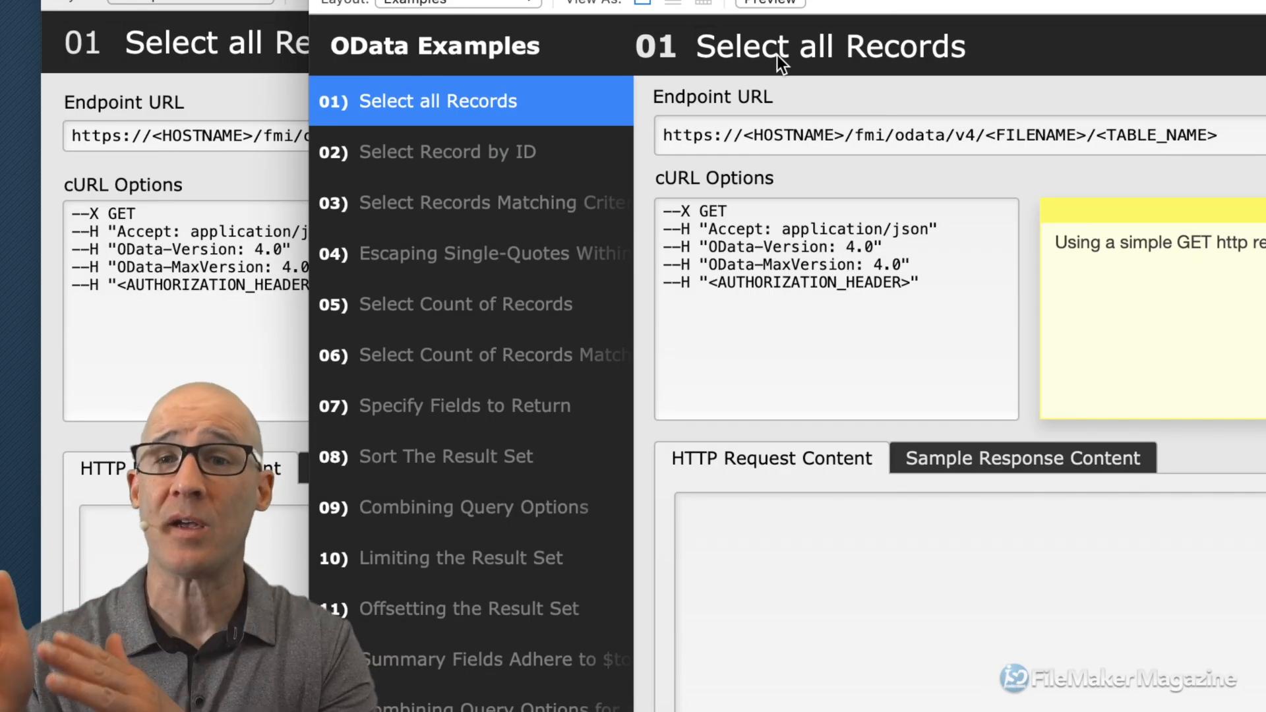
# Browse down the record list, open example 24 on specifying date and number values, and view its sample response and HTTP request content.
pyautogui.click(698, 135)
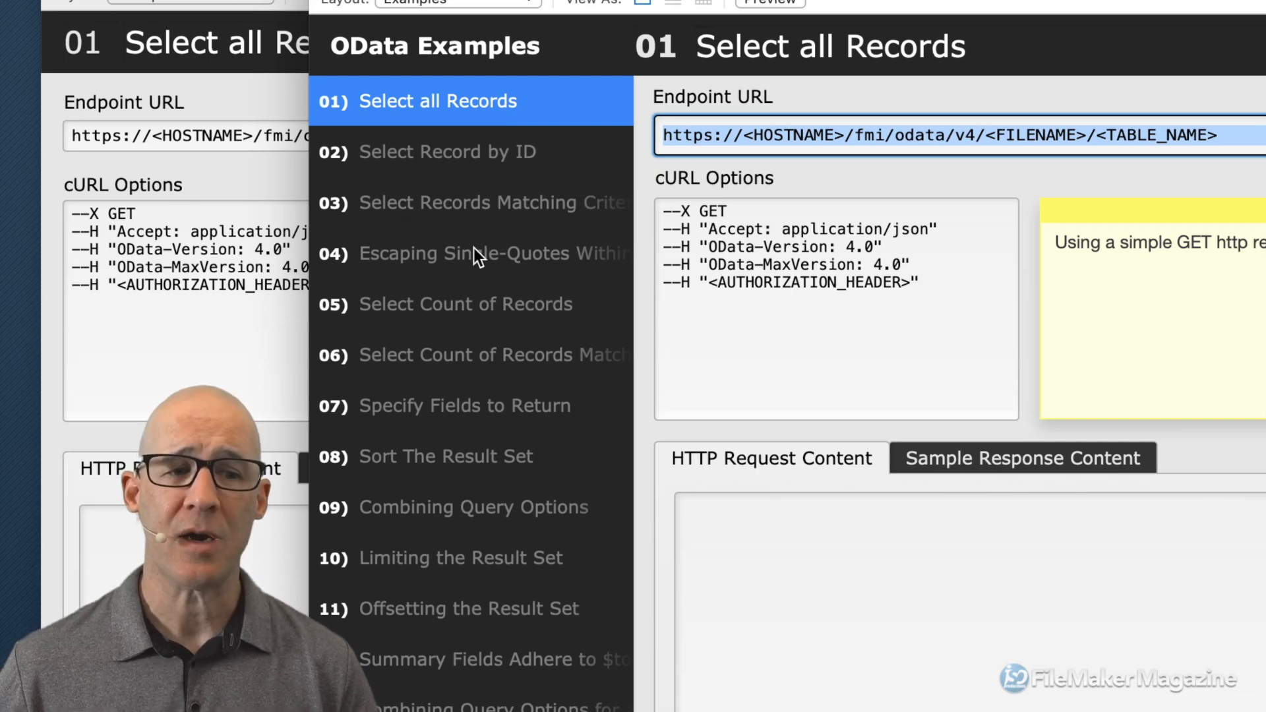
pyautogui.scroll(-1, 348, 200)
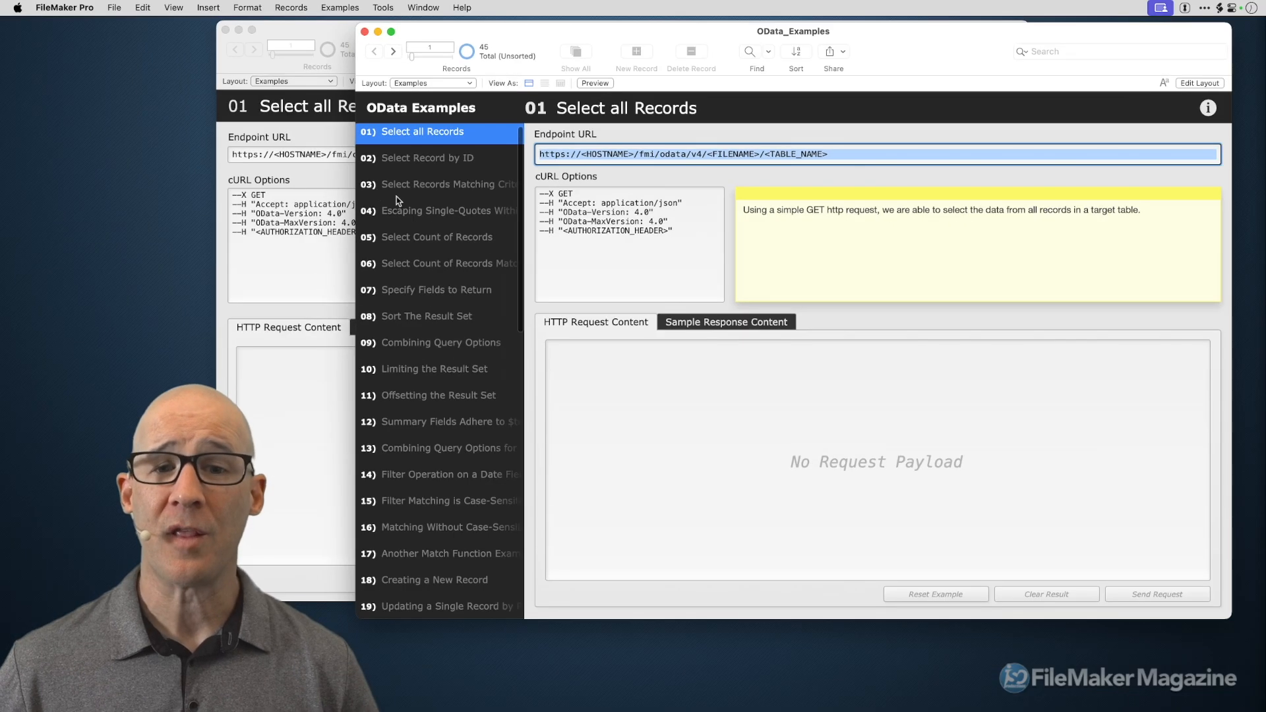
pyautogui.scroll(1, 466, 265)
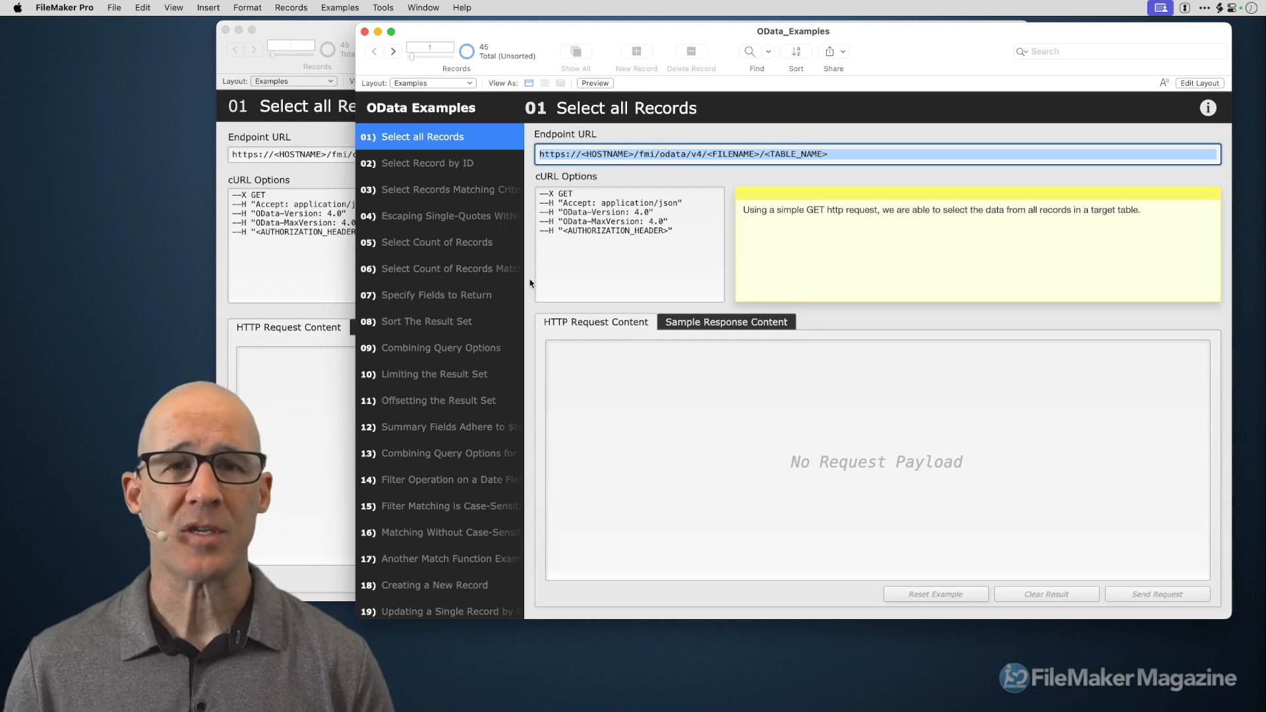
pyautogui.scroll(-1, 492, 285)
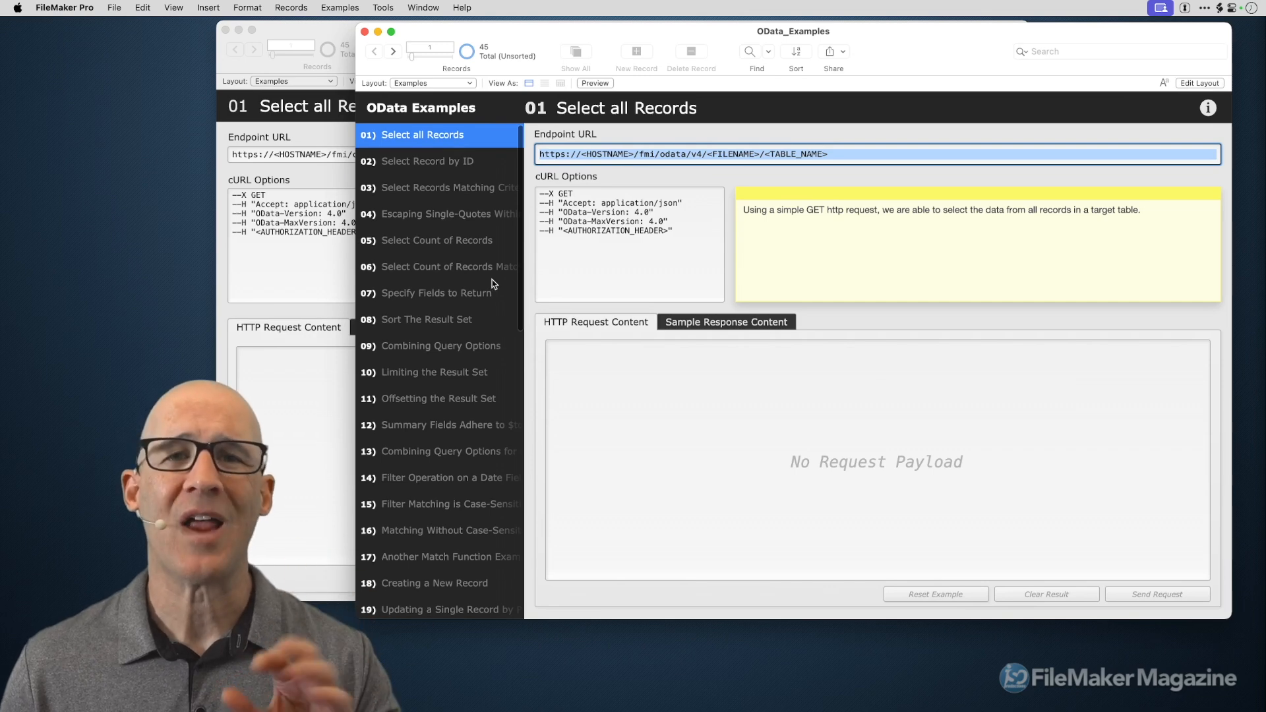
pyautogui.scroll(-5, 491, 281)
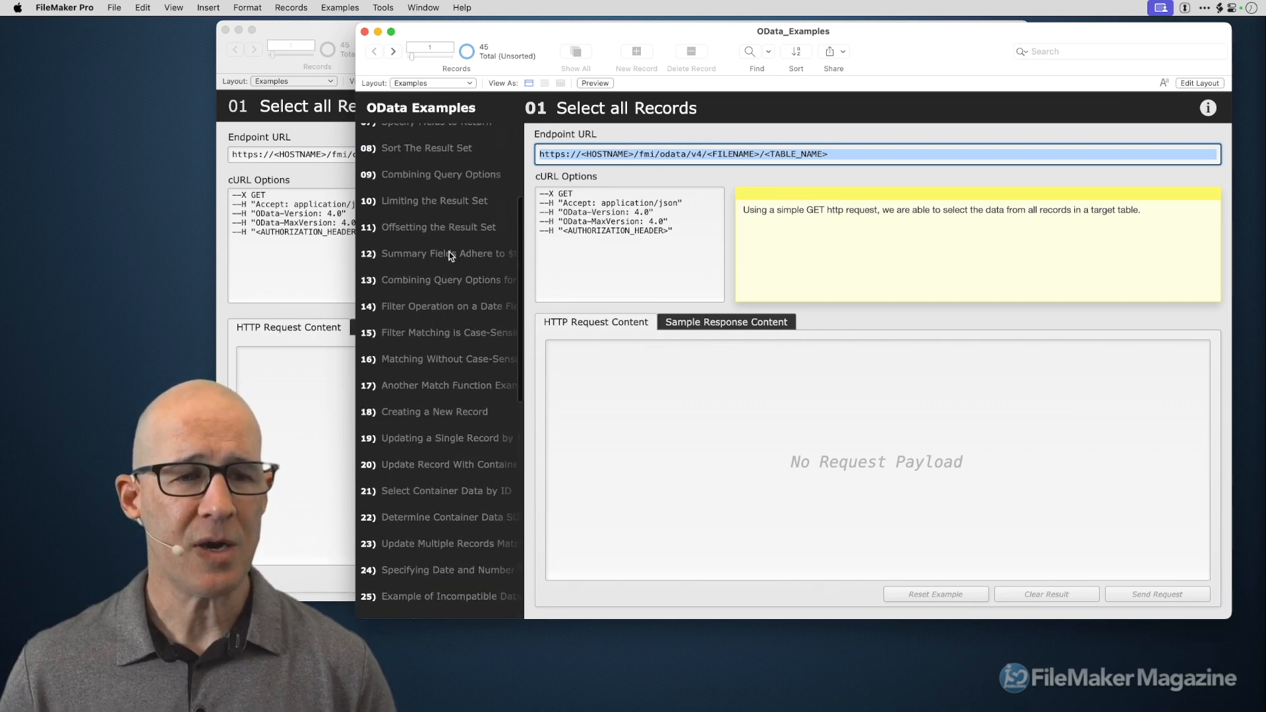
pyautogui.scroll(-2, 449, 254)
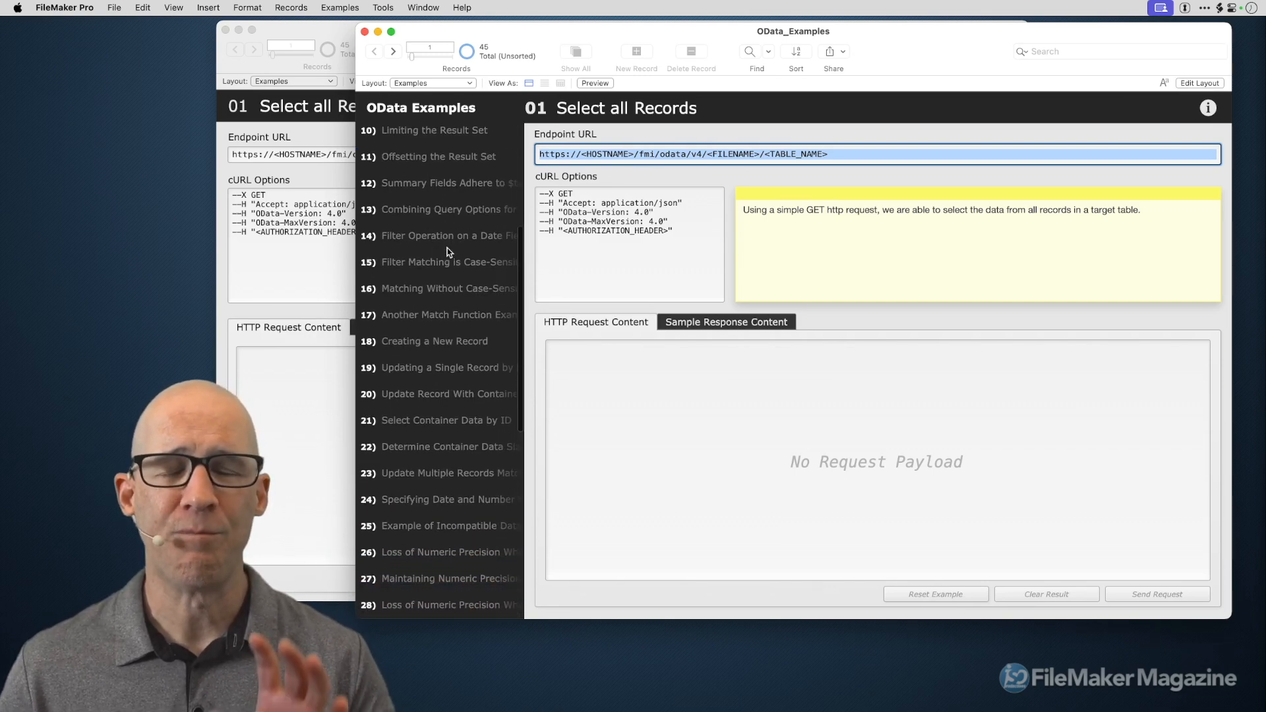
pyautogui.scroll(-2, 452, 246)
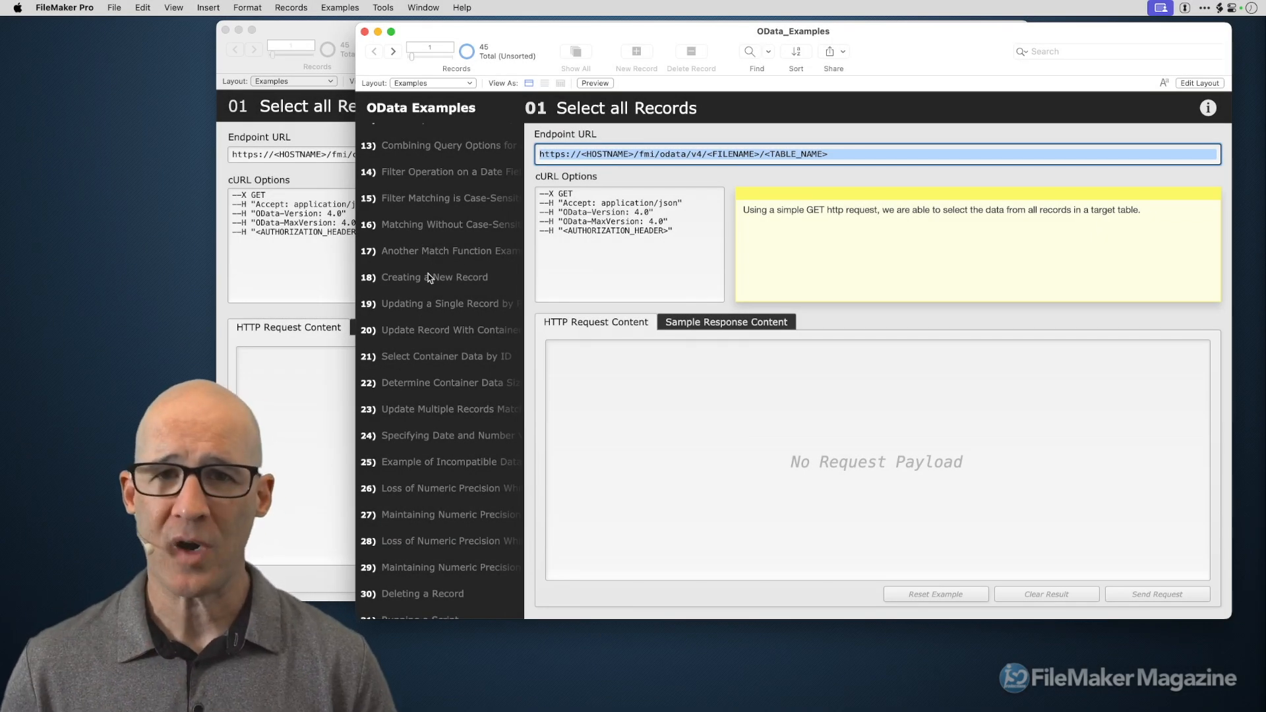
pyautogui.click(432, 436)
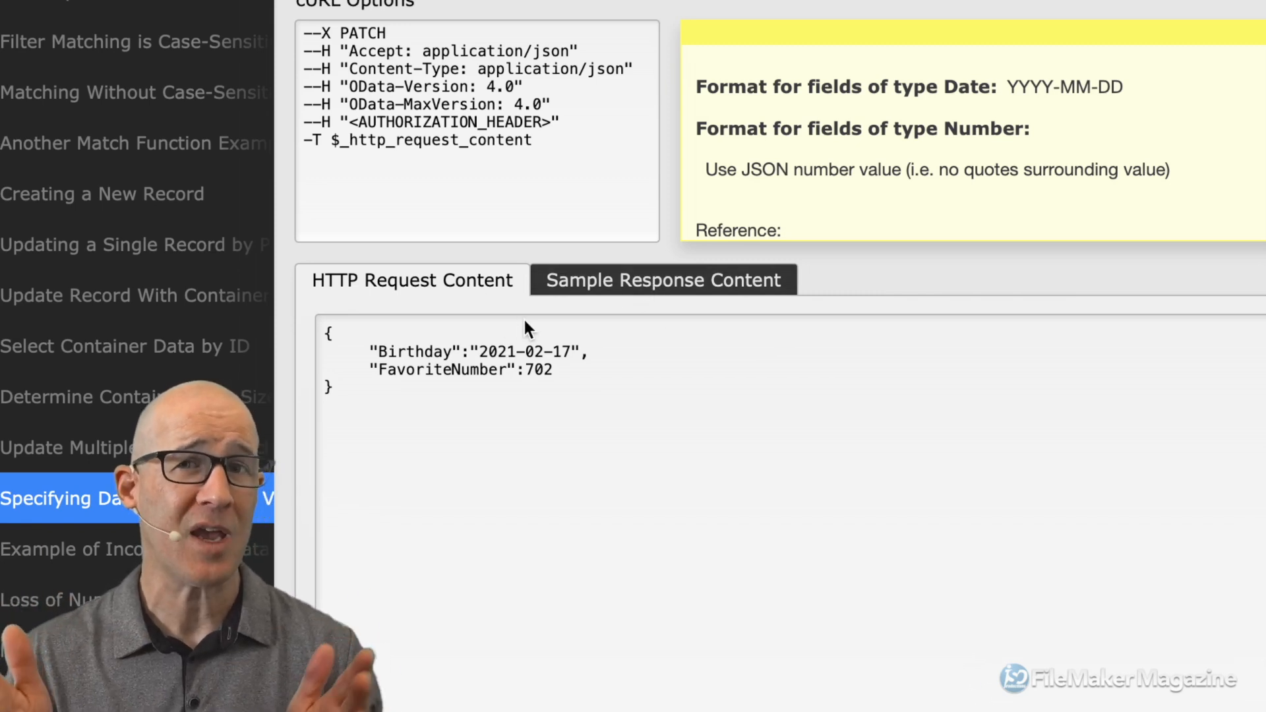
pyautogui.click(593, 284)
pyautogui.click(493, 283)
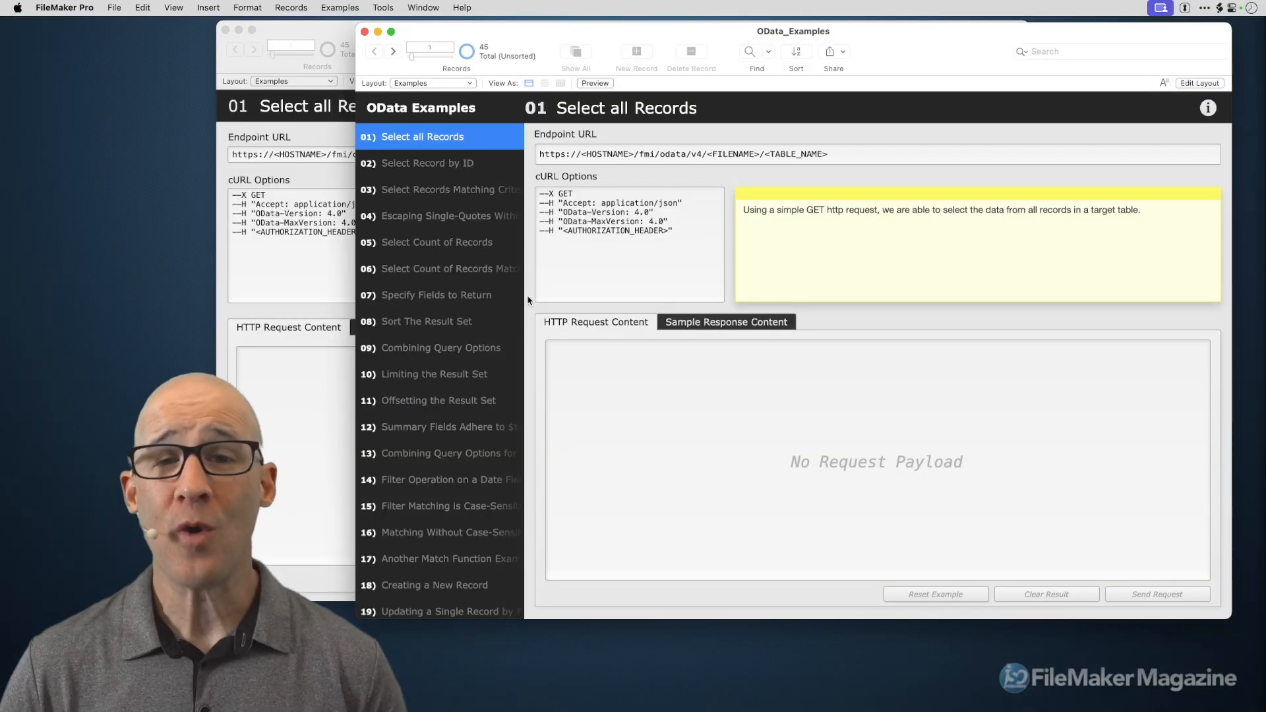
# In Layout mode, open the gradient rectangle's hide calculation, highlight its whole formula, and close it unchanged.
pyautogui.press('super+l')
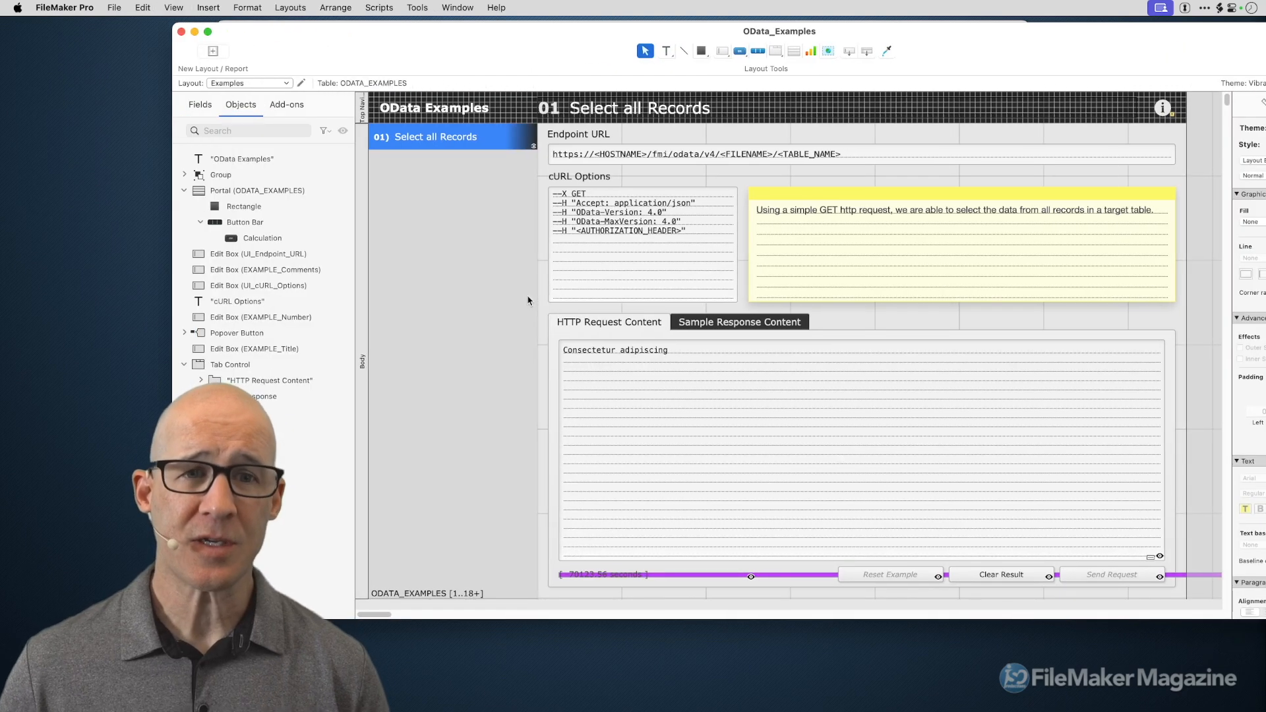
pyautogui.click(525, 139)
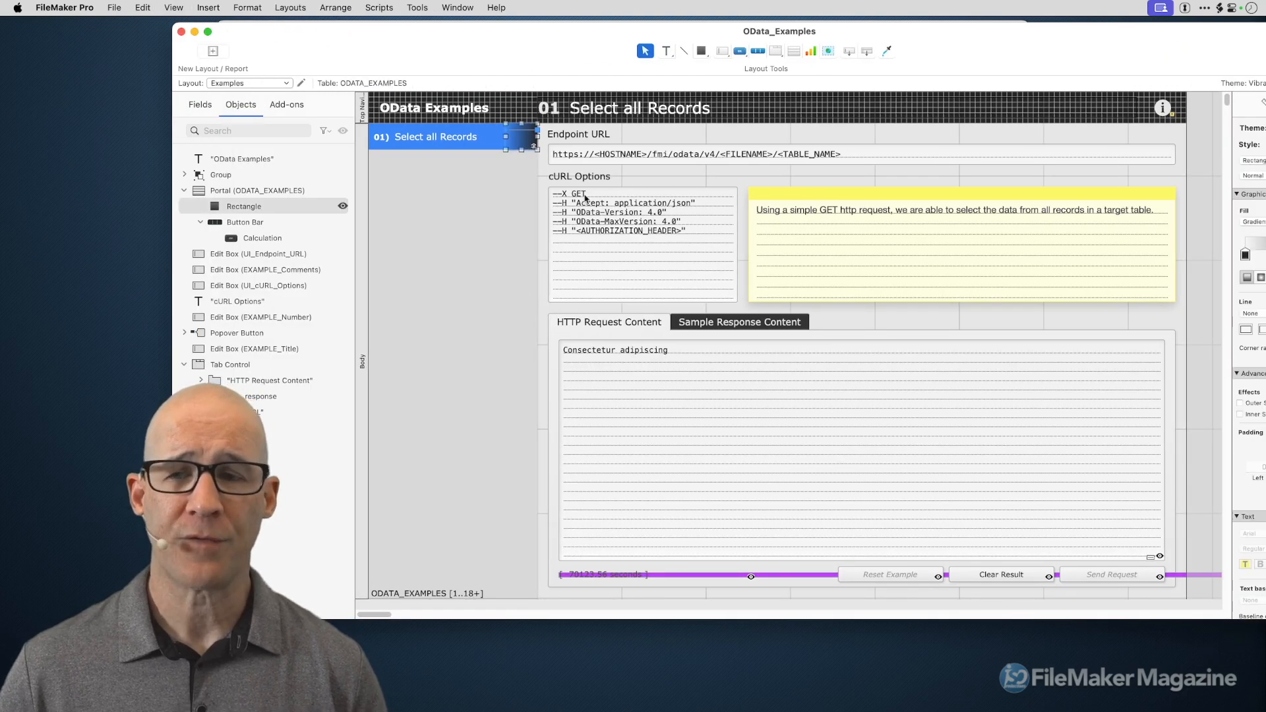
pyautogui.moveTo(1265, 618); pyautogui.dragTo(953, 570)
pyautogui.click(919, 106)
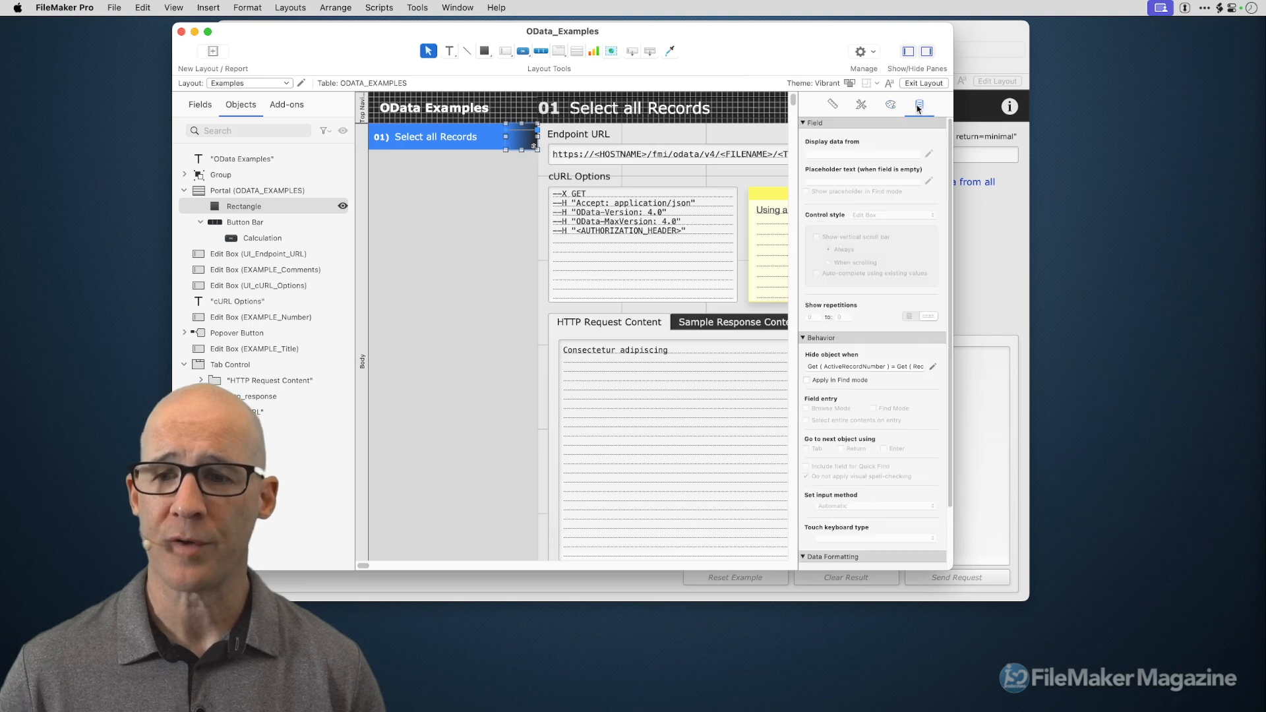
pyautogui.click(933, 367)
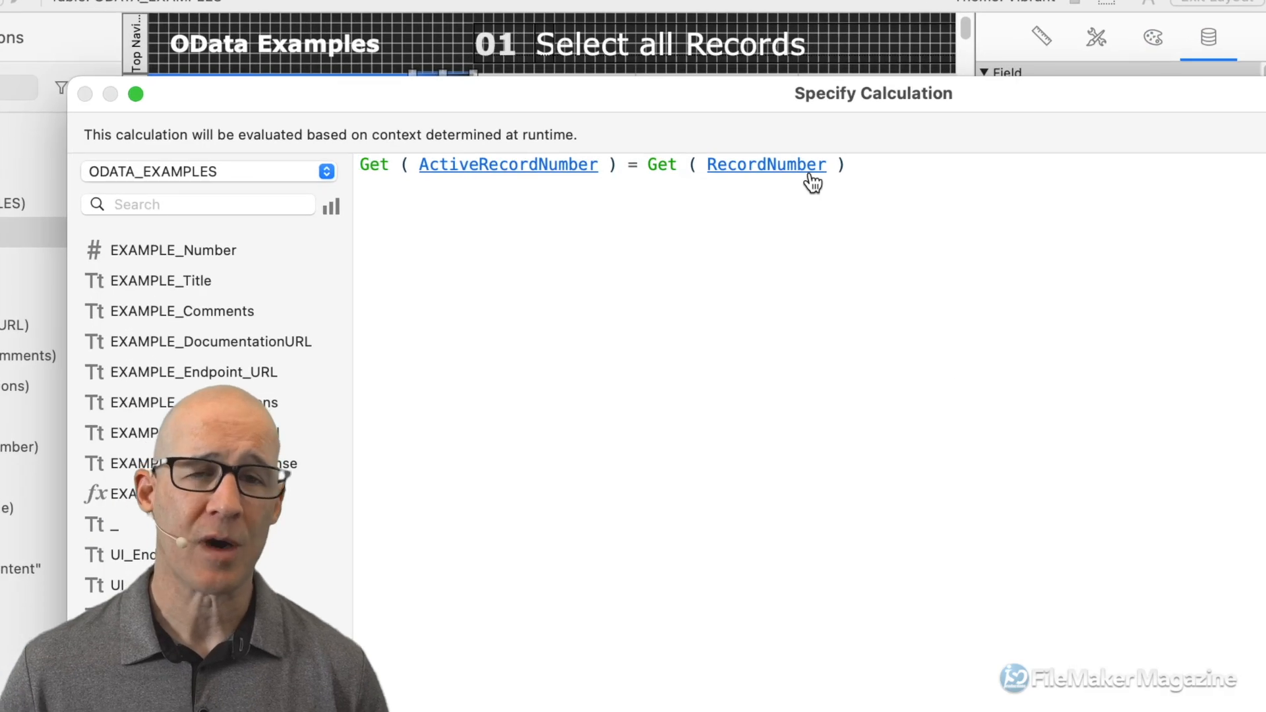
pyautogui.click(848, 166)
pyautogui.press('super+a')
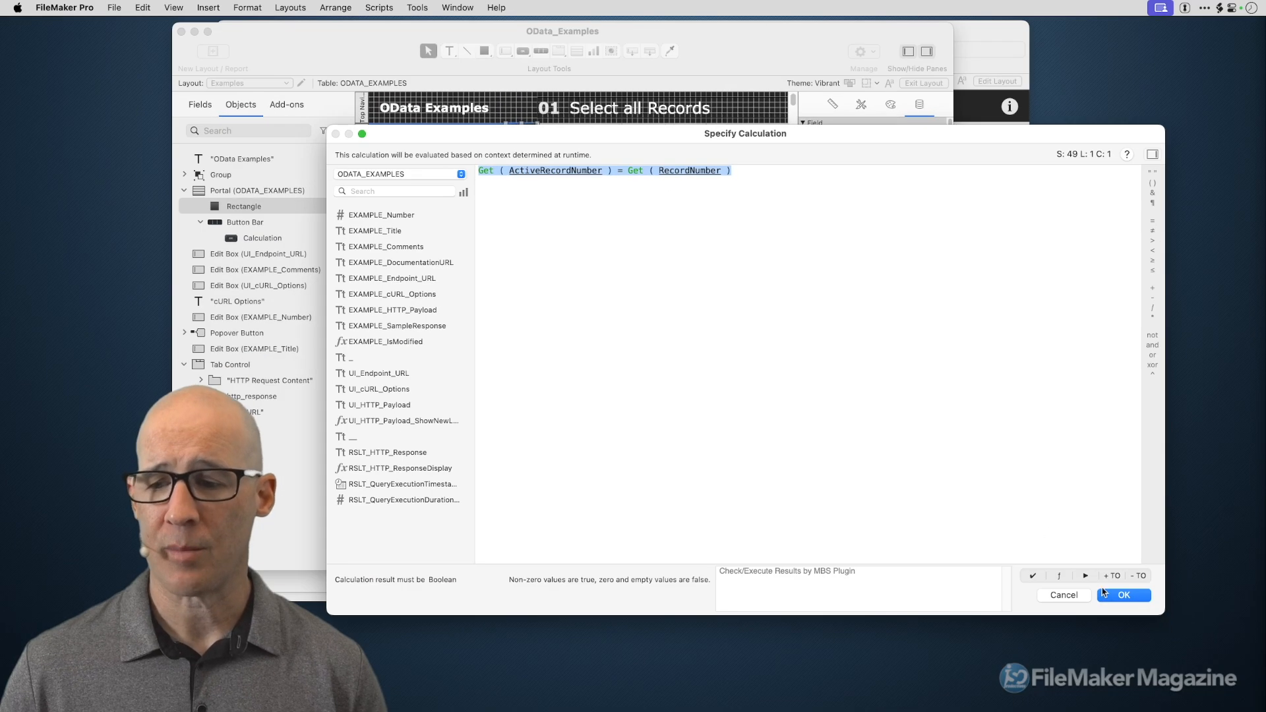
pyautogui.click(1161, 666)
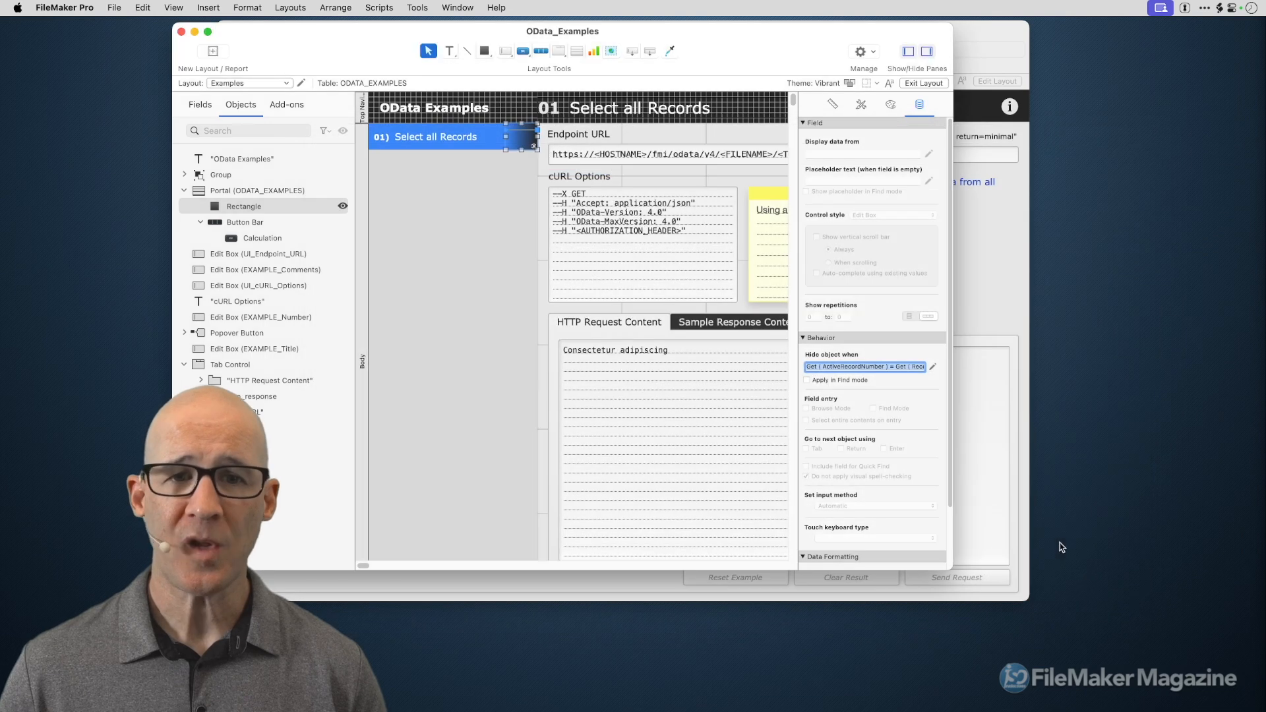
# Copy the active-record formula from the conditional formatting of the button bar's Calculation segment and close the formatting settings.
pyautogui.click(461, 138)
pyautogui.click(466, 139)
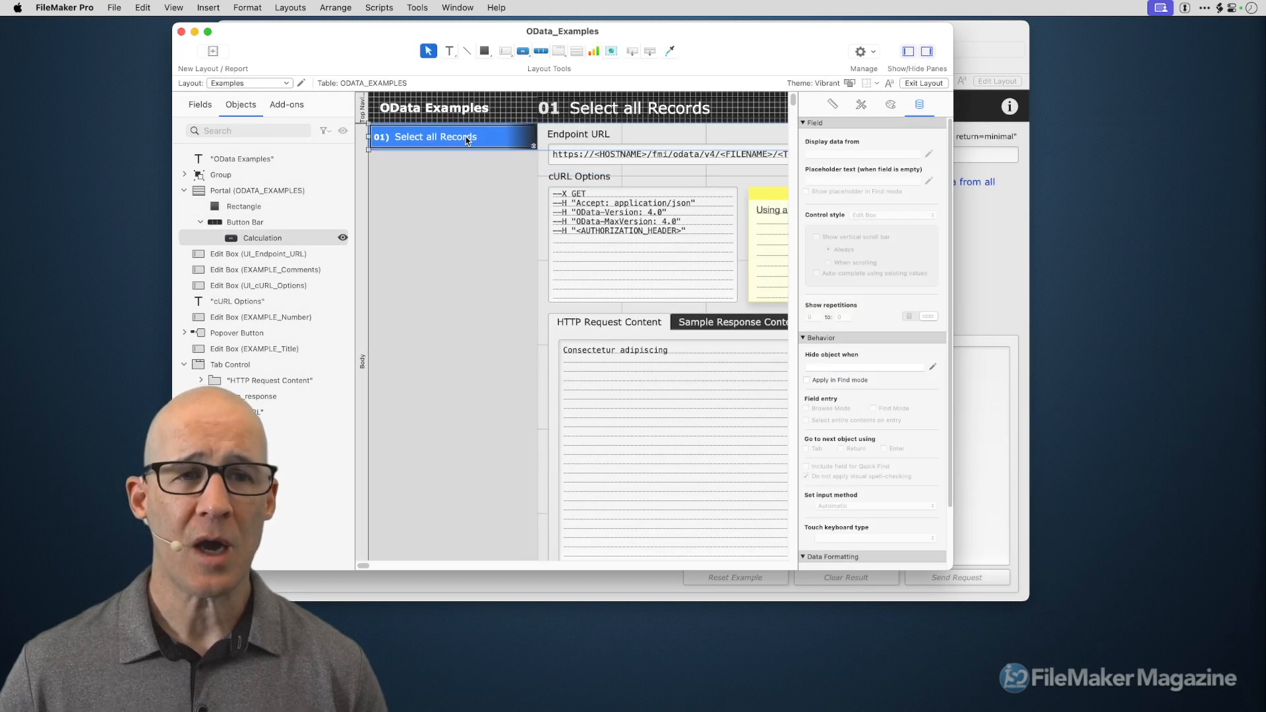
pyautogui.rightClick(466, 140)
pyautogui.click(548, 257)
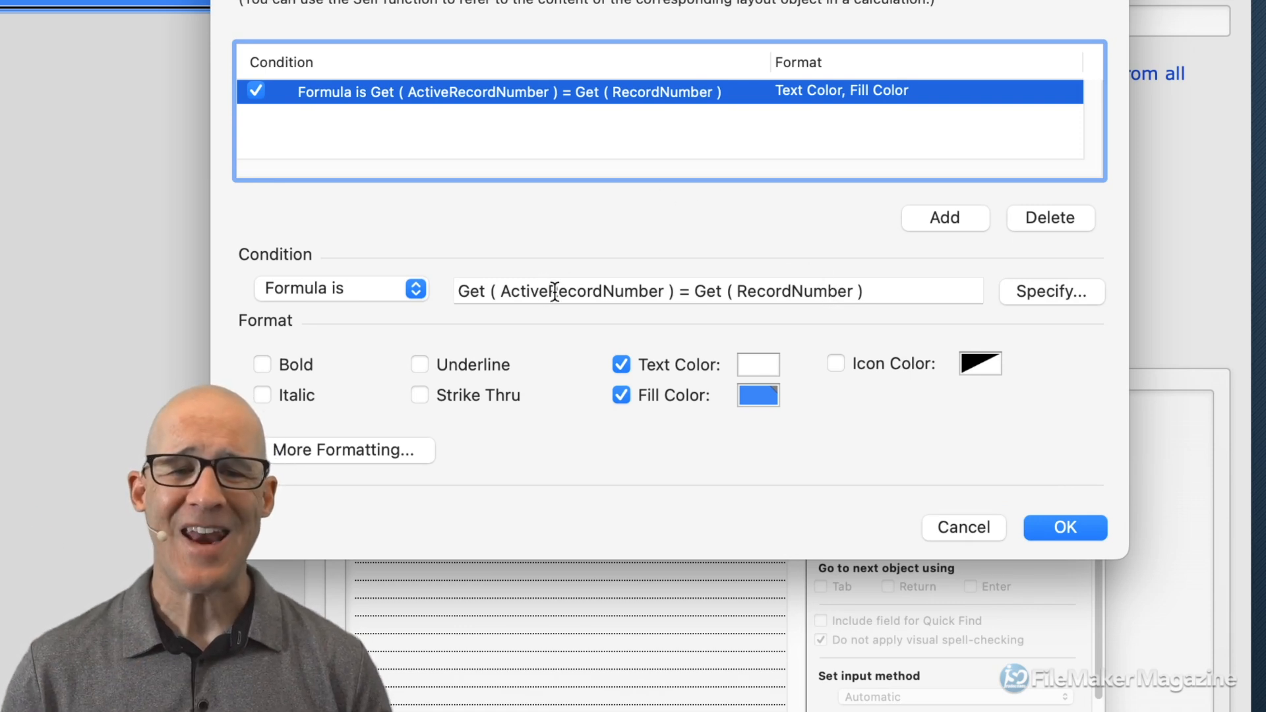
pyautogui.click(681, 294)
pyautogui.moveTo(680, 294); pyautogui.dragTo(756, 256)
pyautogui.press('super+c')
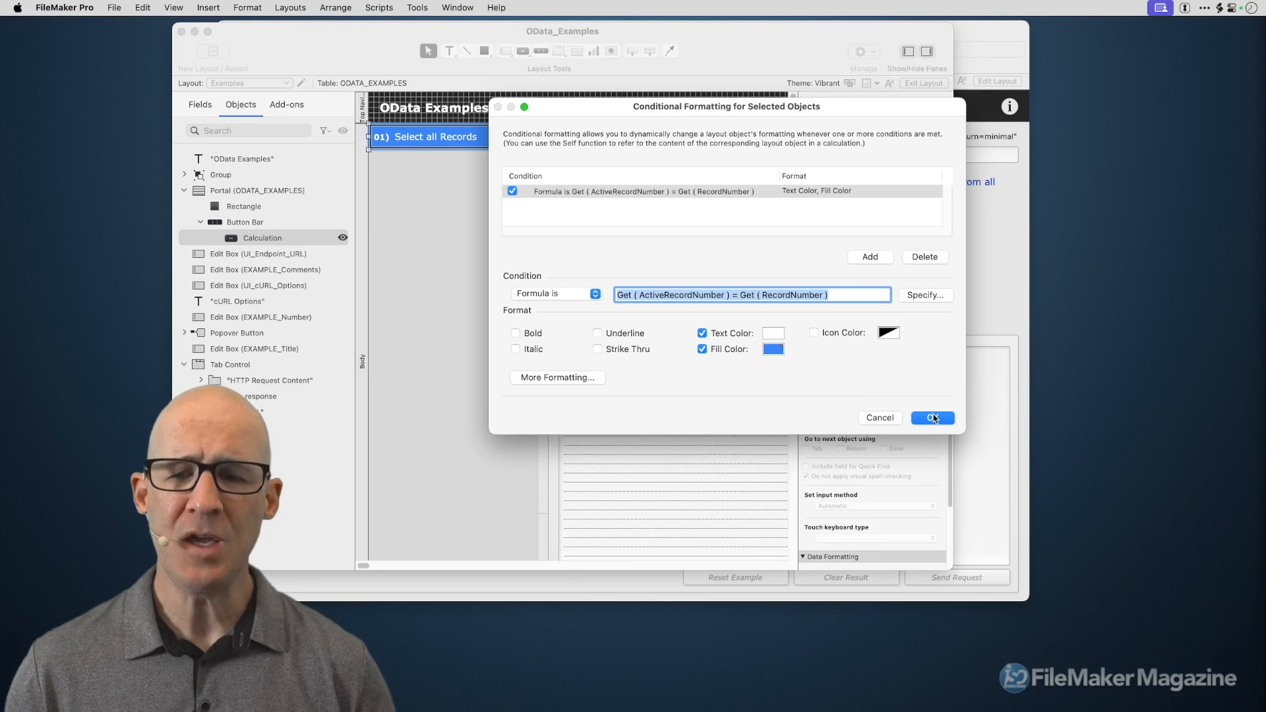
pyautogui.click(1068, 527)
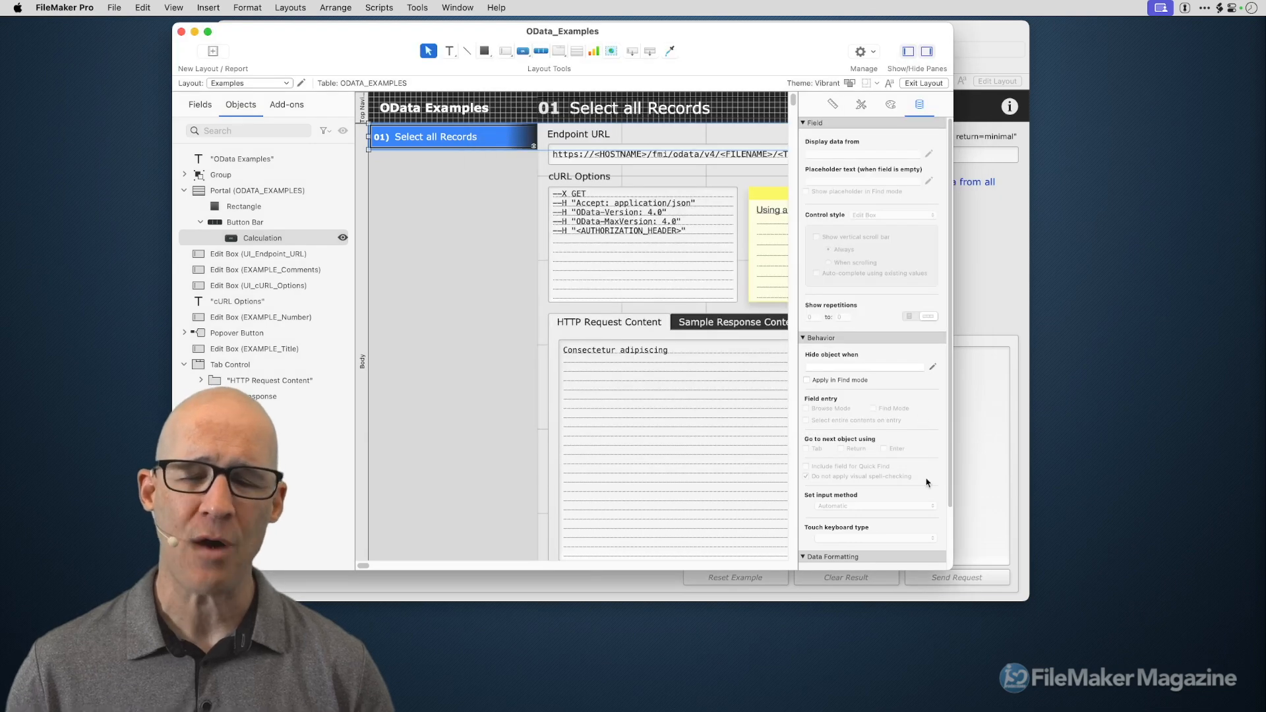
# Widen the layout window and select the gradient rectangle and the button bar in the portal row in turn.
pyautogui.moveTo(946, 571); pyautogui.dragTo(1199, 579)
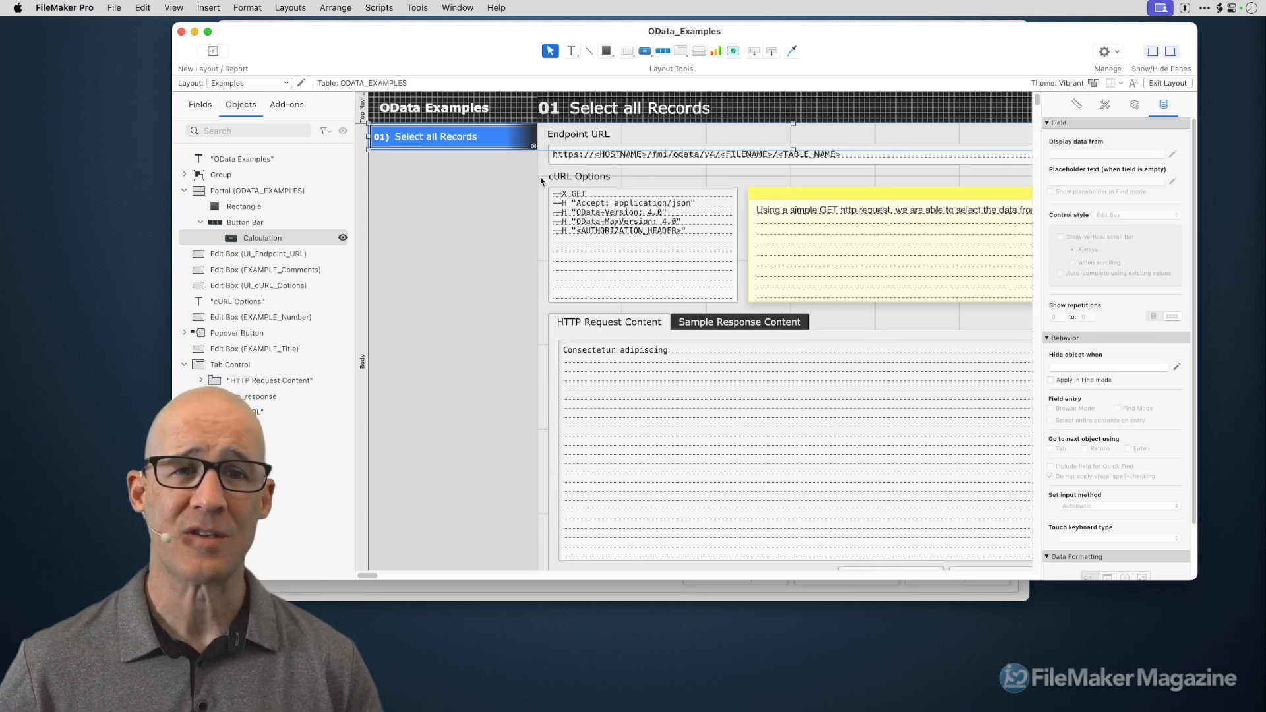
pyautogui.click(528, 142)
pyautogui.click(475, 143)
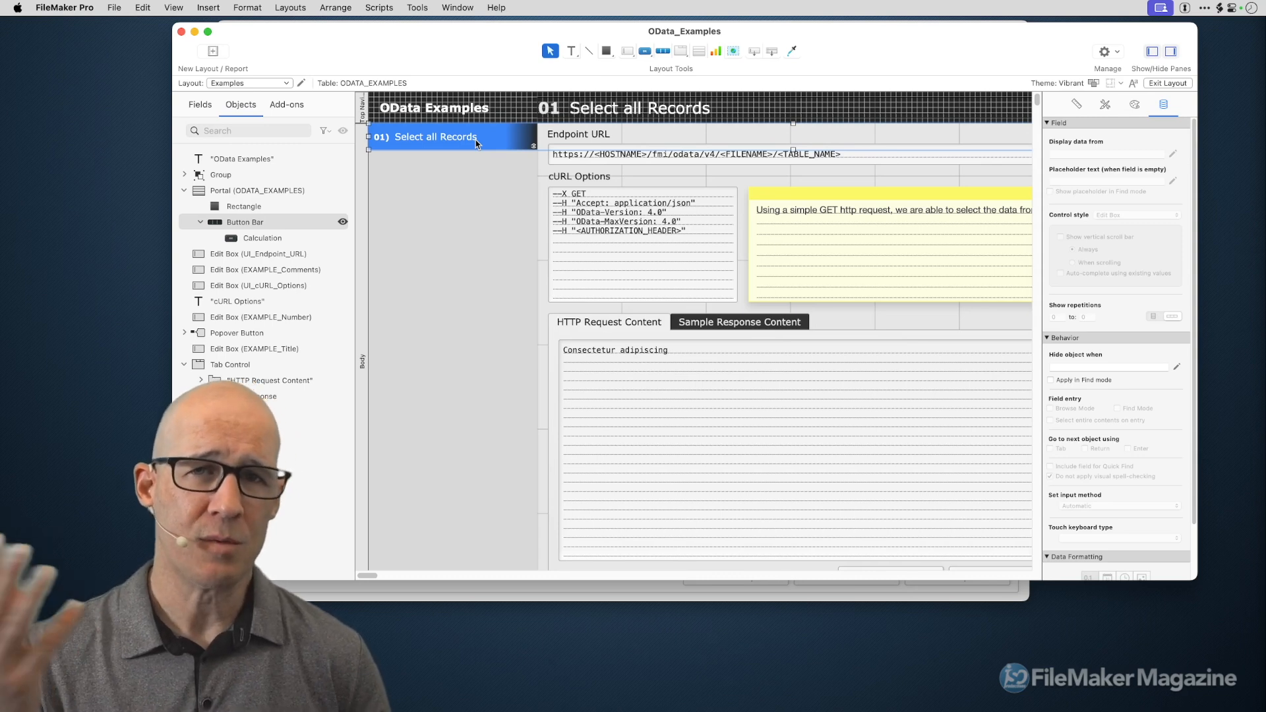
# Create a custom function named ActivePortalRow with the formula Get ( ActiveRecordNumber ) = Get ( RecordNumber ) and save it.
pyautogui.press('super+shift+f')
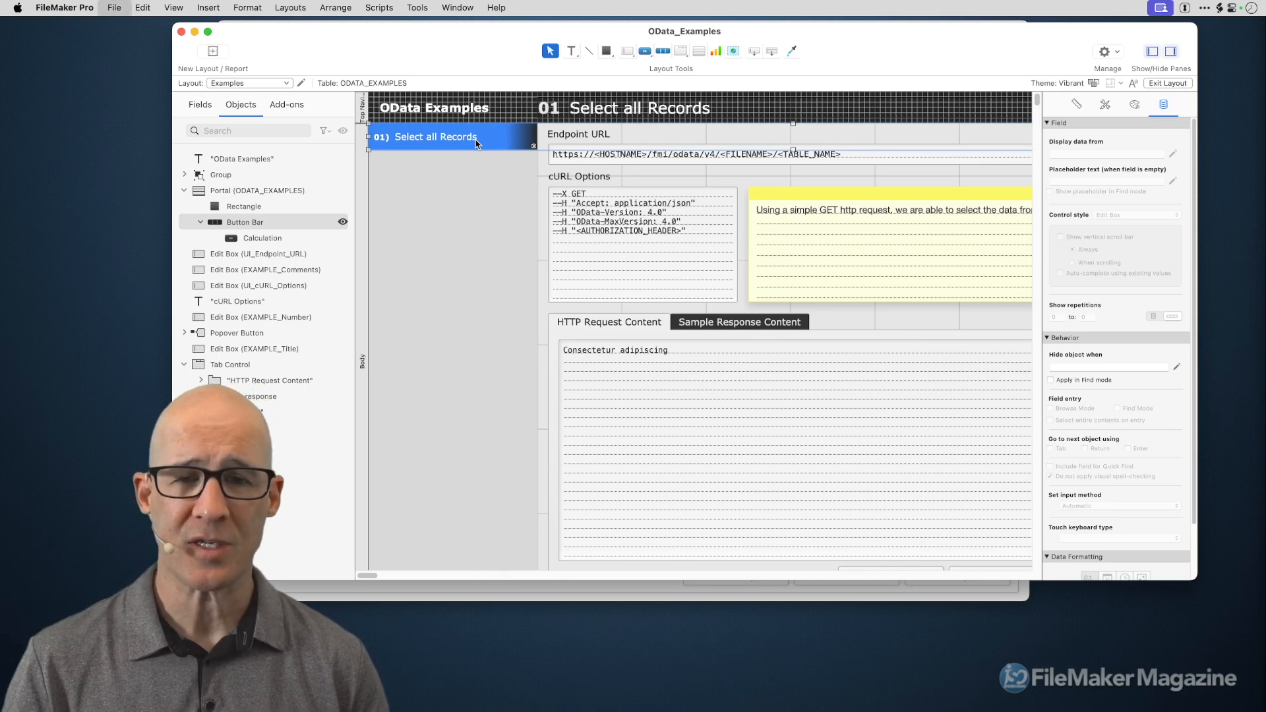
pyautogui.click(556, 557)
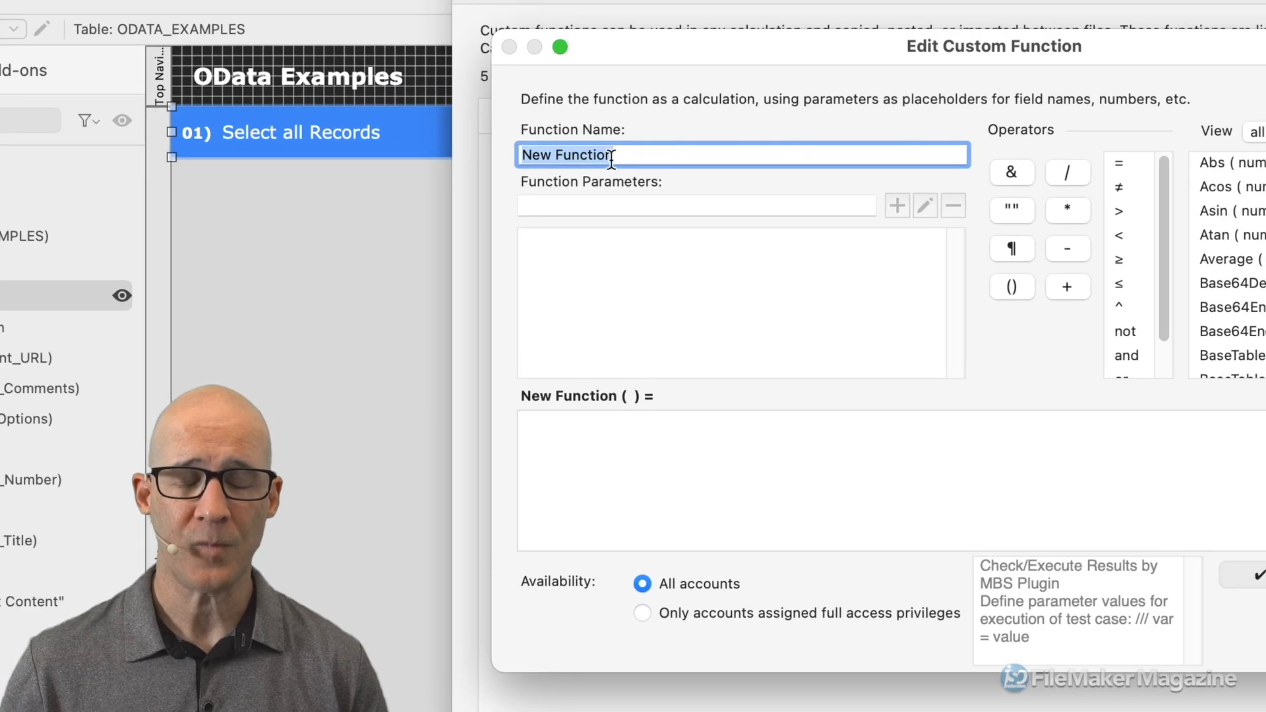
pyautogui.write('Active')
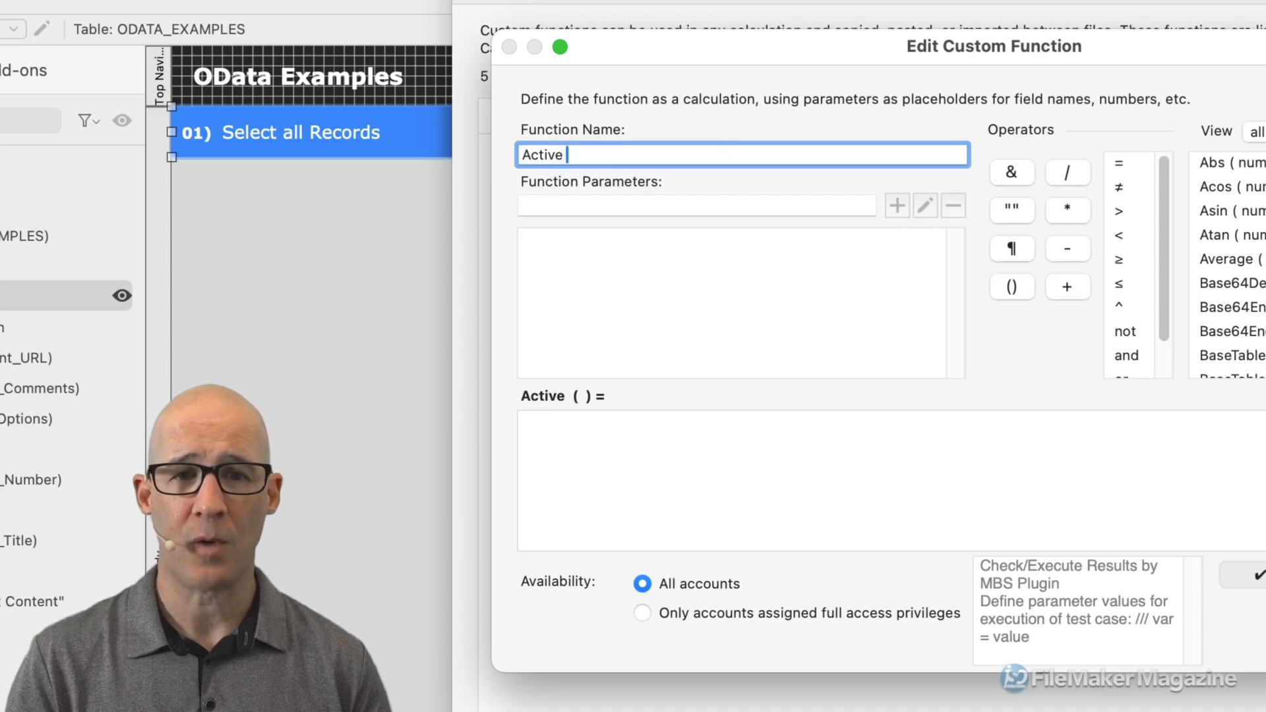
pyautogui.press('BackSpace')
pyautogui.write('PortalRow')
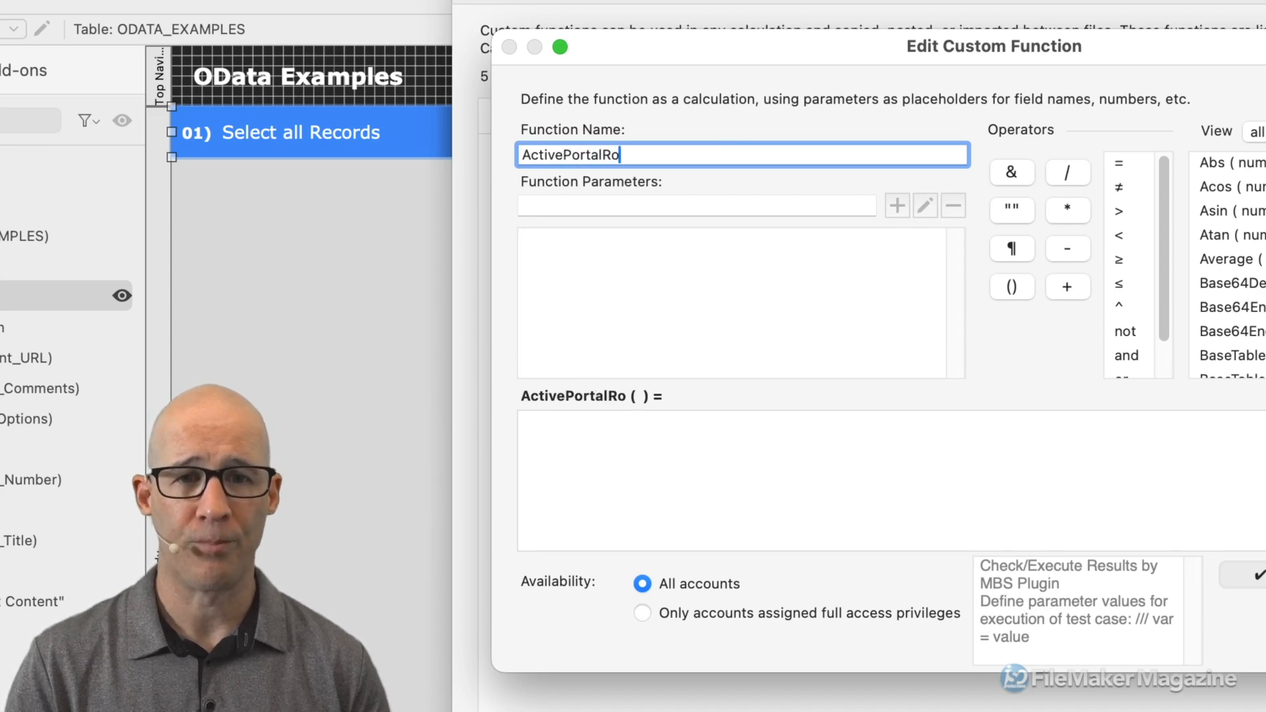
pyautogui.click(620, 440)
pyautogui.press('super+v')
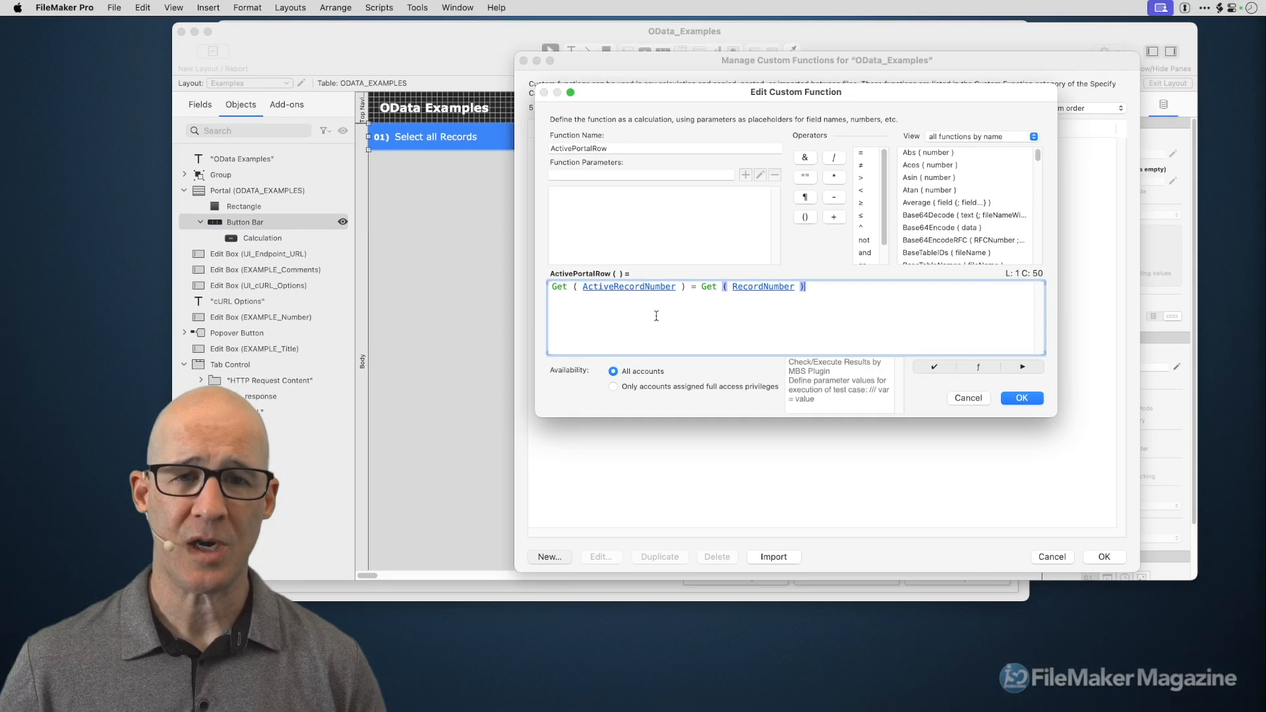
pyautogui.click(1021, 398)
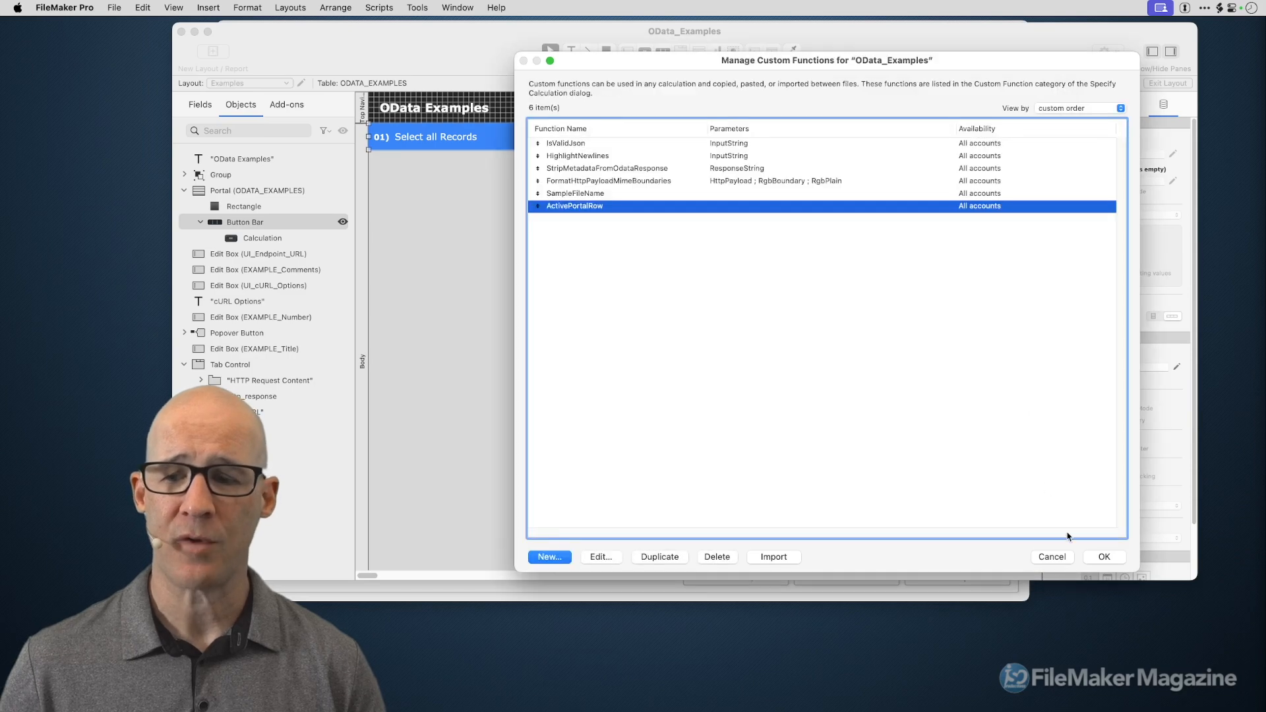
pyautogui.click(1110, 559)
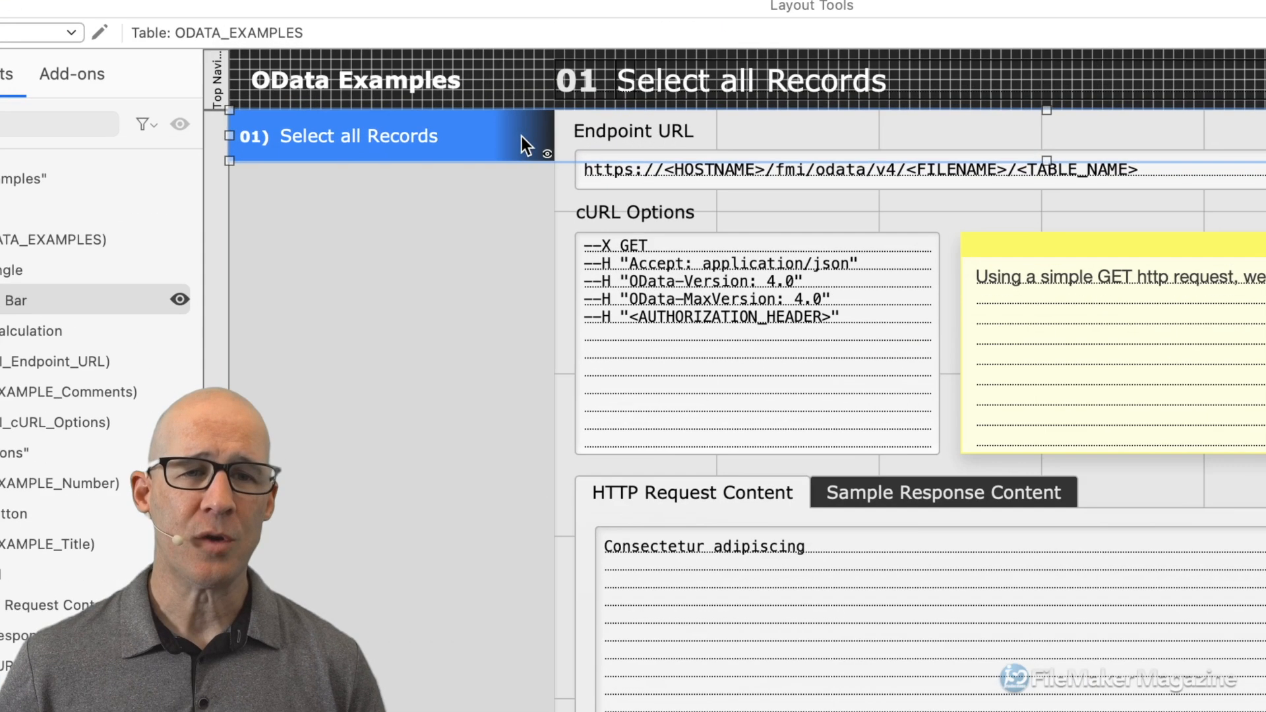
# Replace the hide calculation of the gradient rectangle in the portal row with the ActivePortalRow custom function.
pyautogui.click(523, 136)
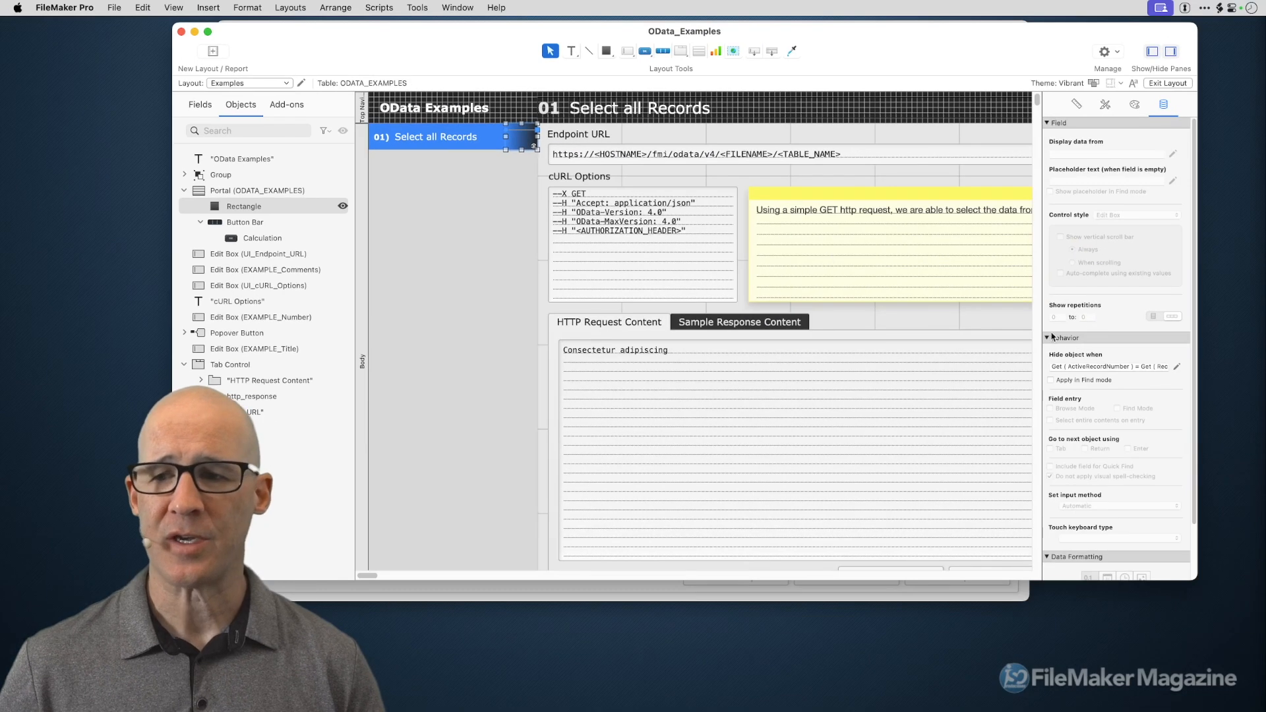
pyautogui.click(1177, 366)
pyautogui.press('super+a')
pyautogui.write('ac')
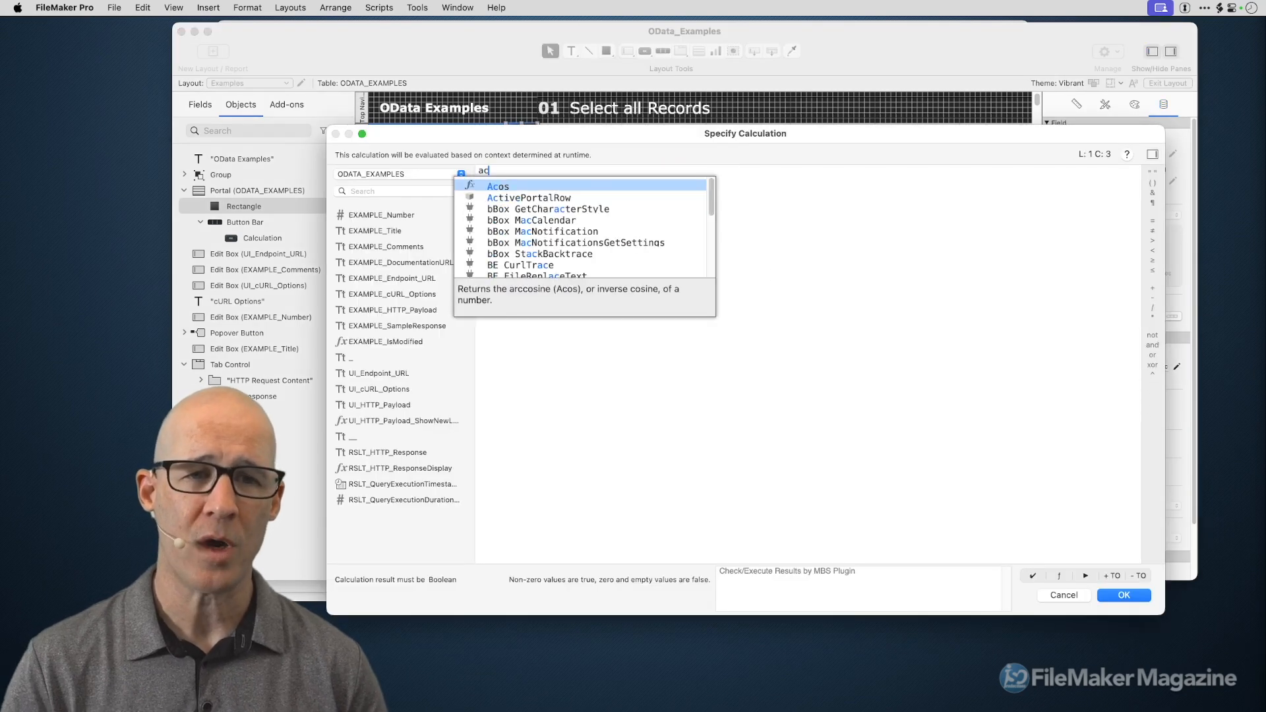
pyautogui.write('tive')
pyautogui.press('Return')
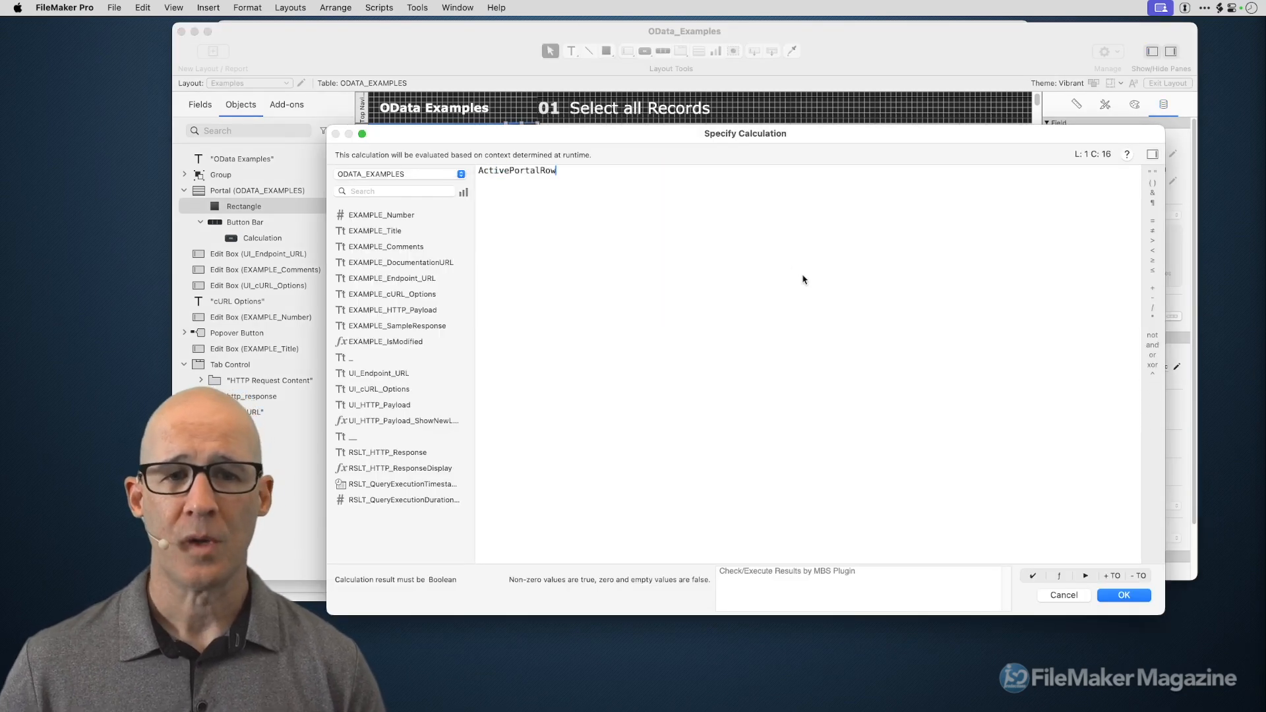
pyautogui.click(1134, 601)
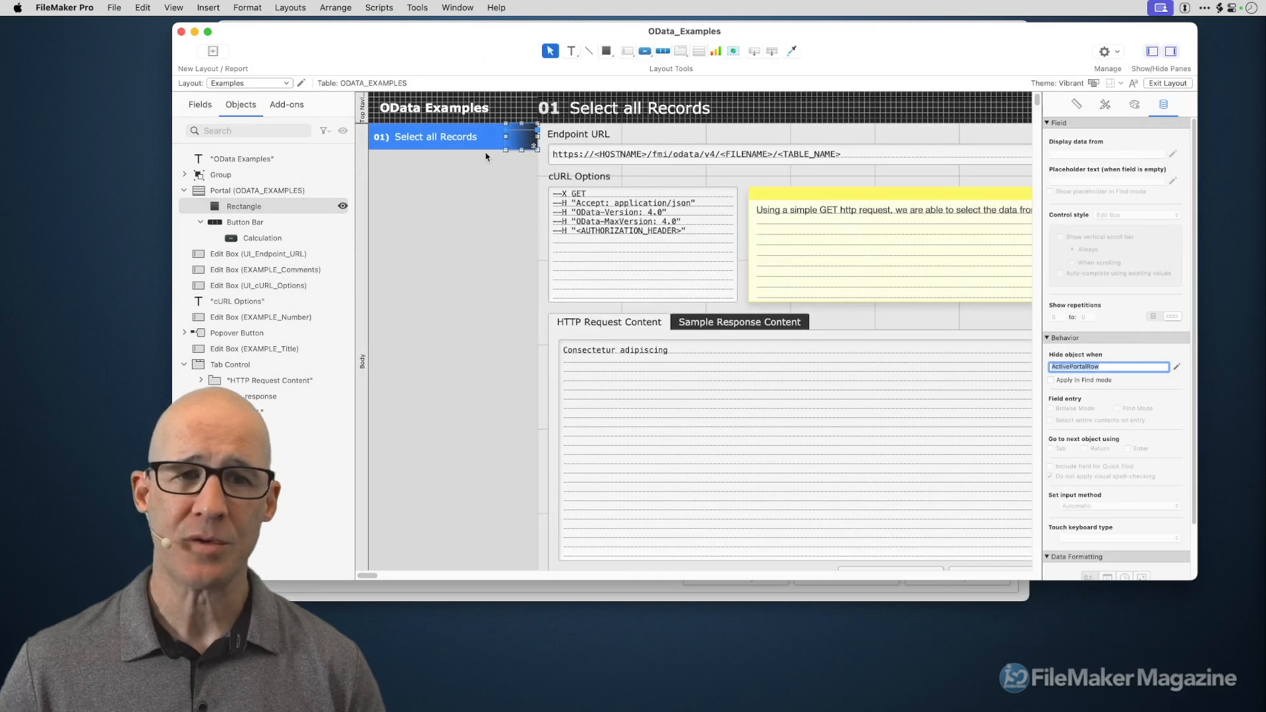
# Undo bringing the portal row's button bar to the front and look through its Arrange commands without applying any.
pyautogui.click(481, 145)
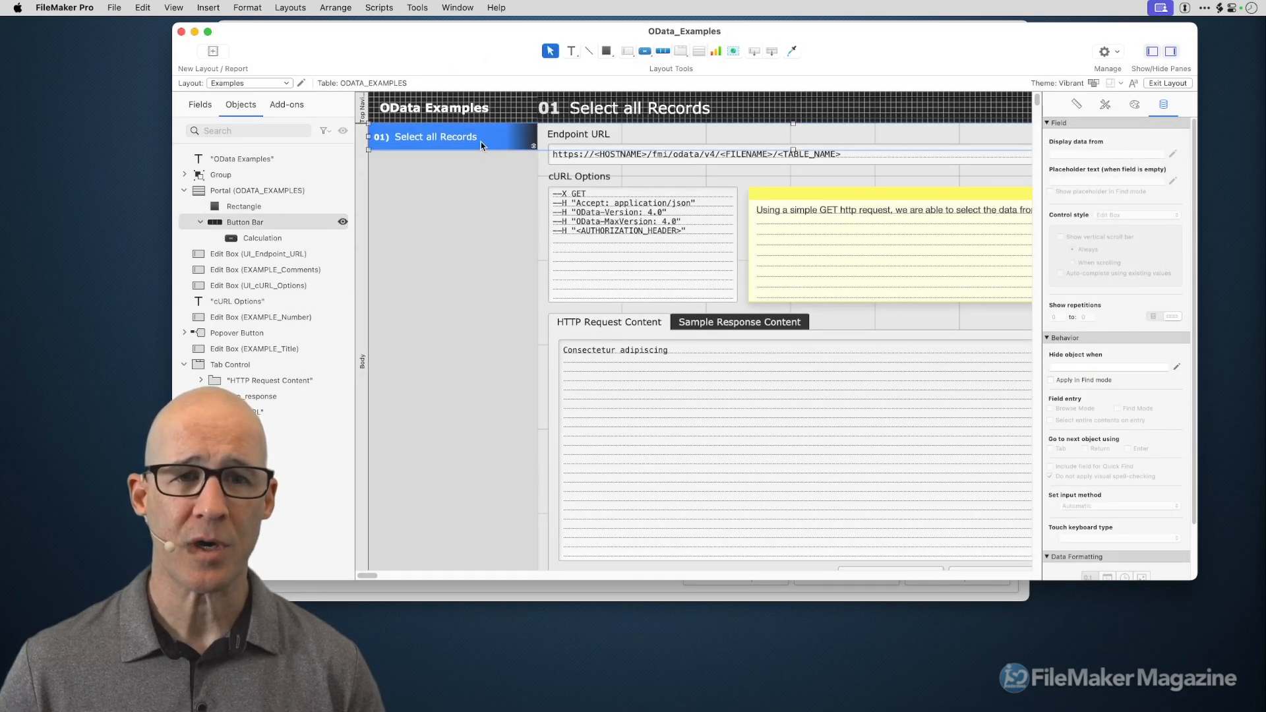
pyautogui.click(482, 145)
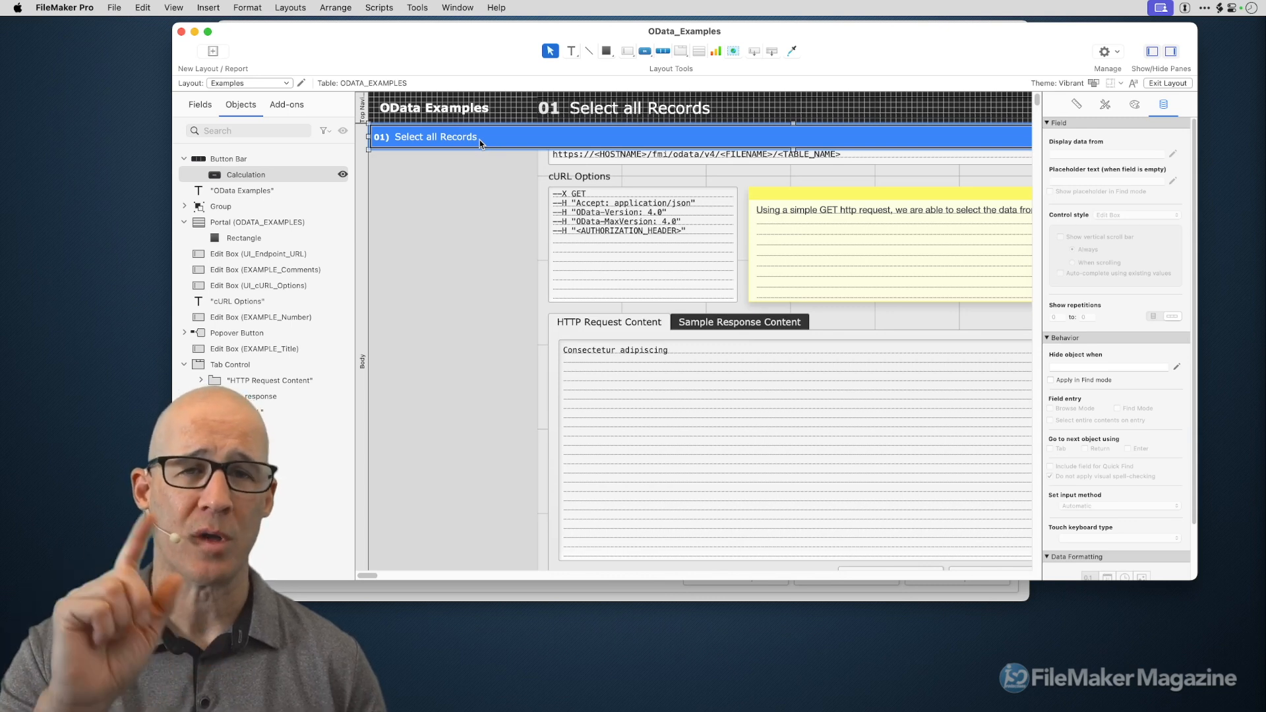
pyautogui.press('super+z')
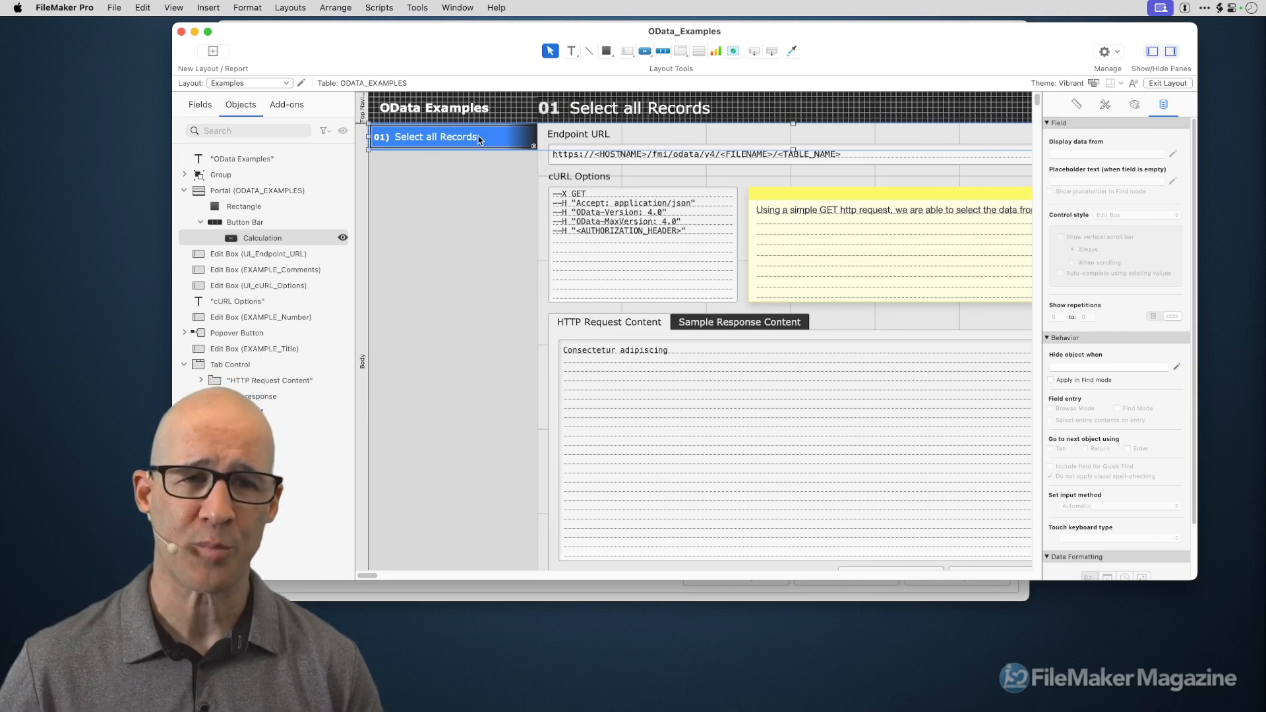
pyautogui.rightClick(479, 139)
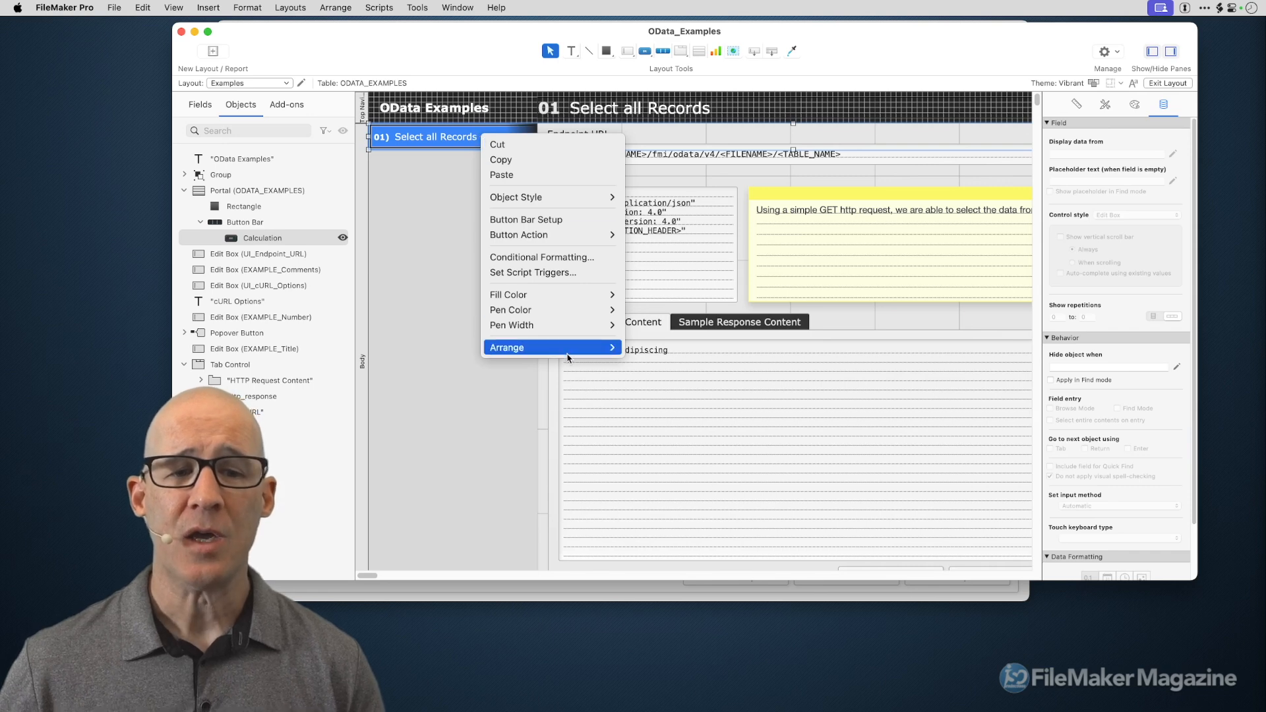
pyautogui.moveTo(570, 350)
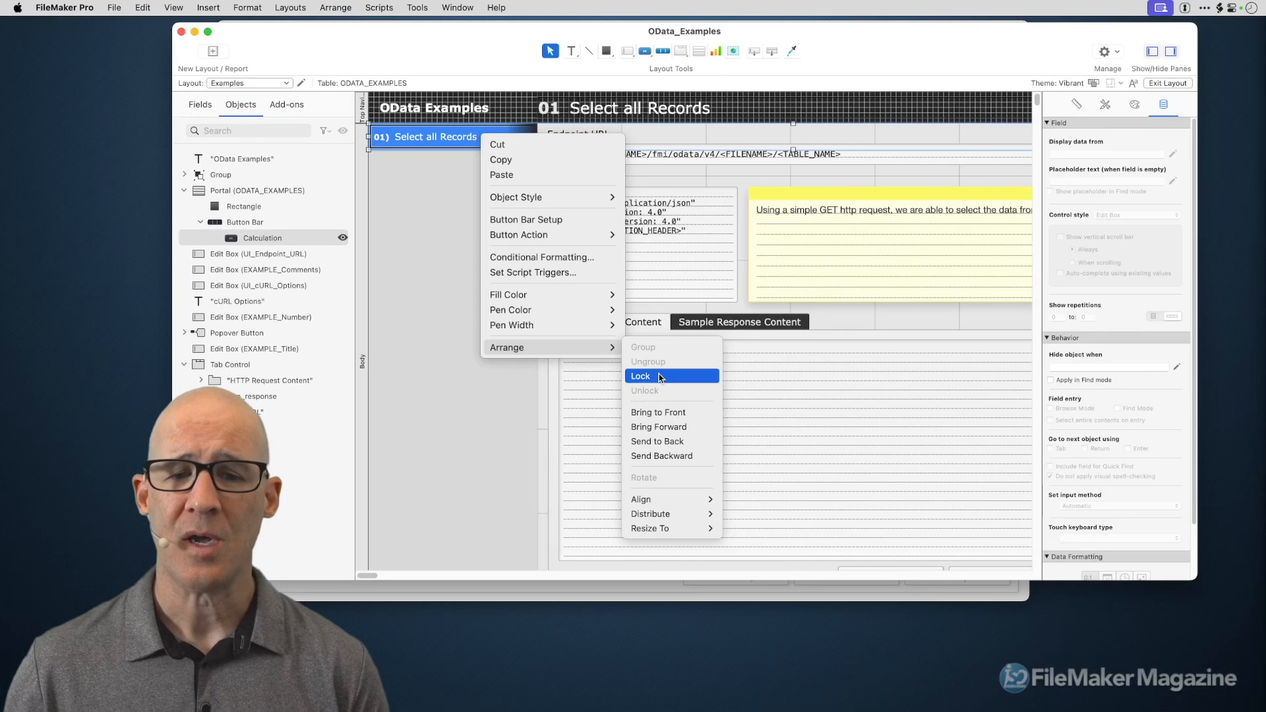
pyautogui.click(546, 395)
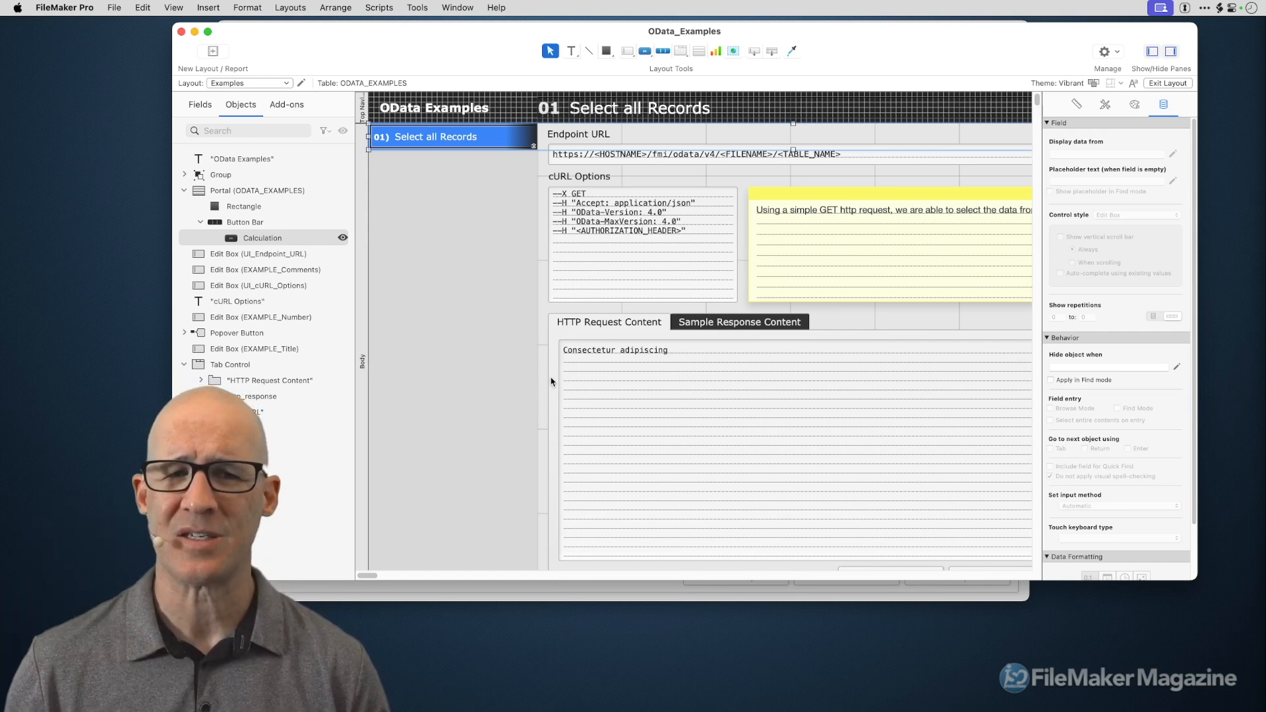
# Replace the conditional formatting formula of the button bar's Calculation segment with ActivePortalRow and apply it.
pyautogui.rightClick(480, 142)
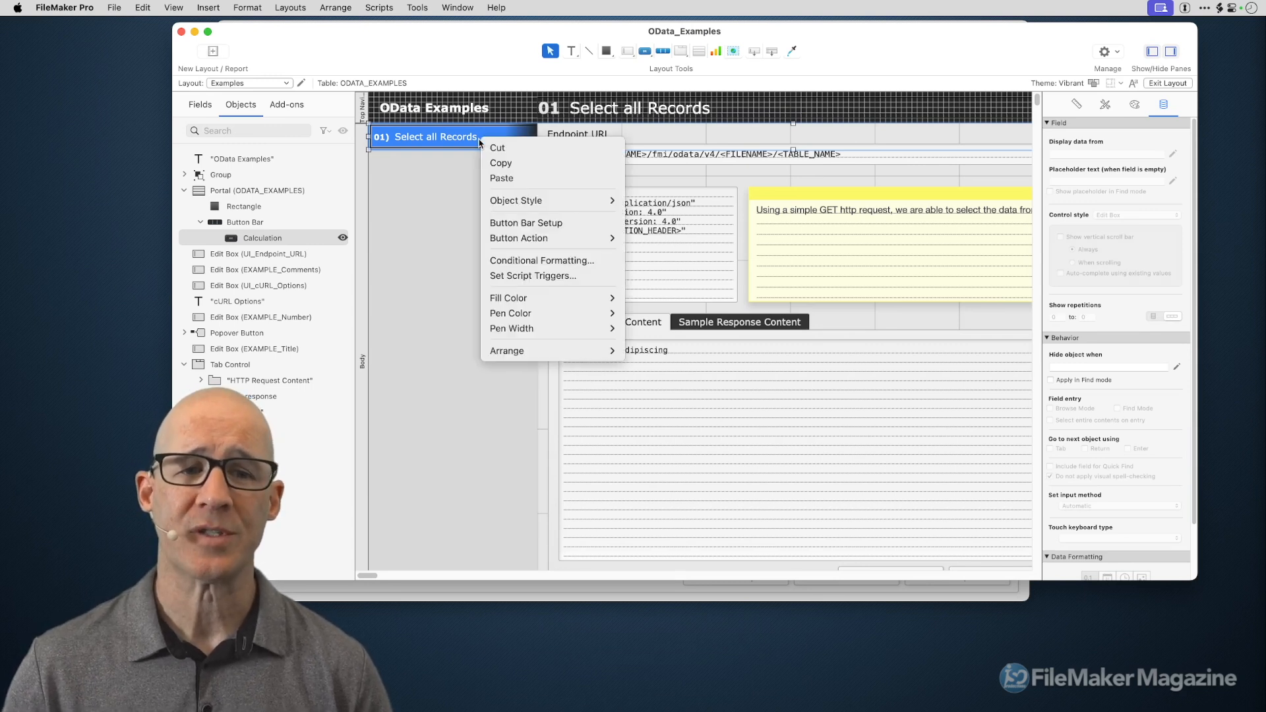
pyautogui.click(517, 257)
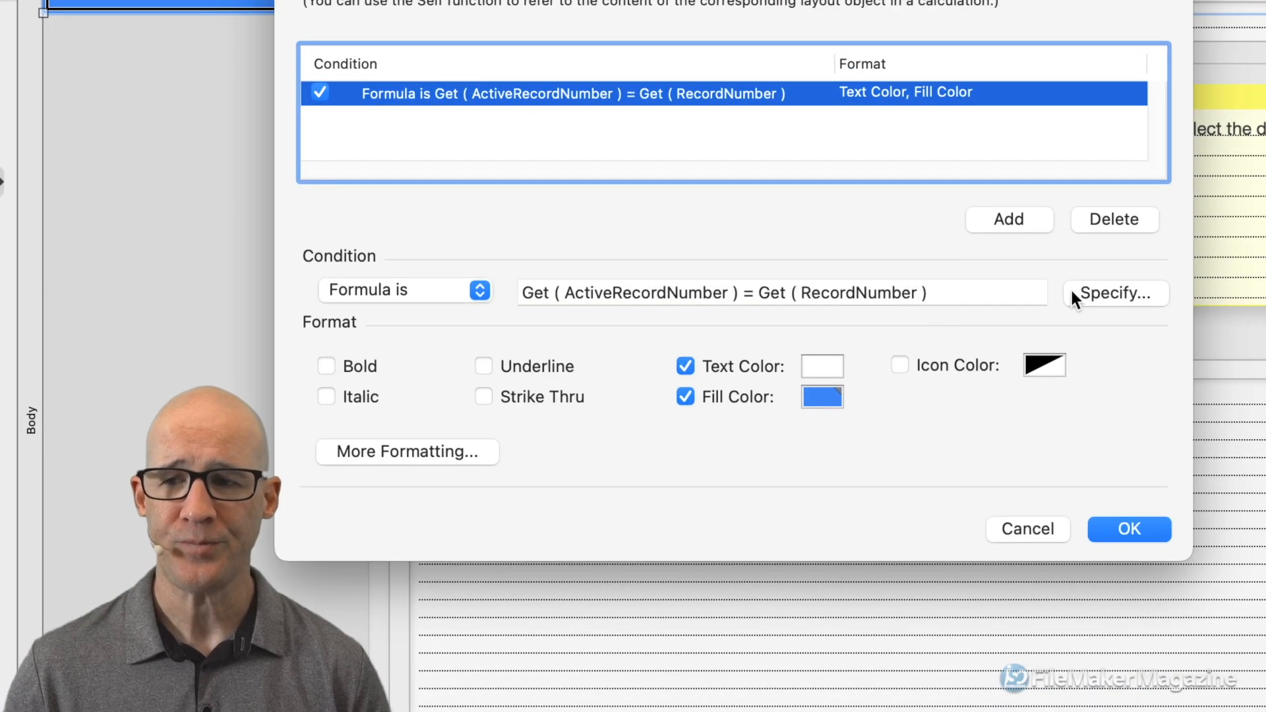
pyautogui.click(925, 295)
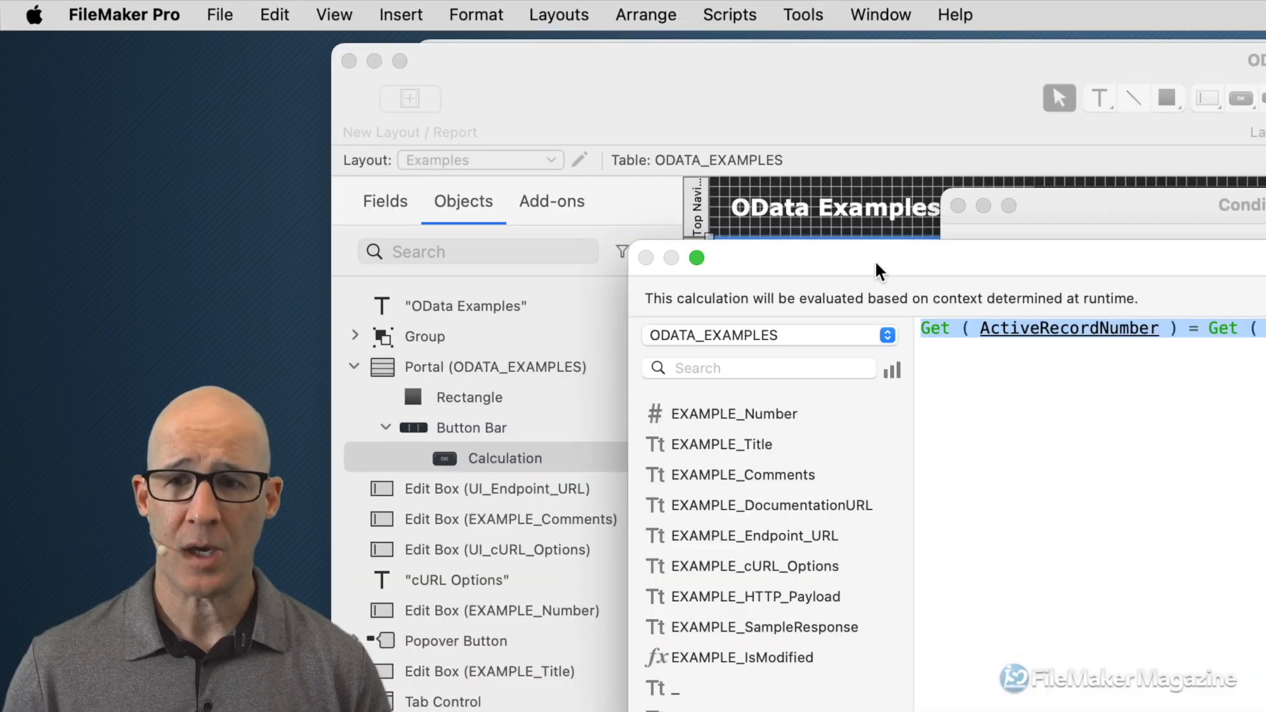
pyautogui.moveTo(800, 269); pyautogui.dragTo(484, 178)
pyautogui.write('acti')
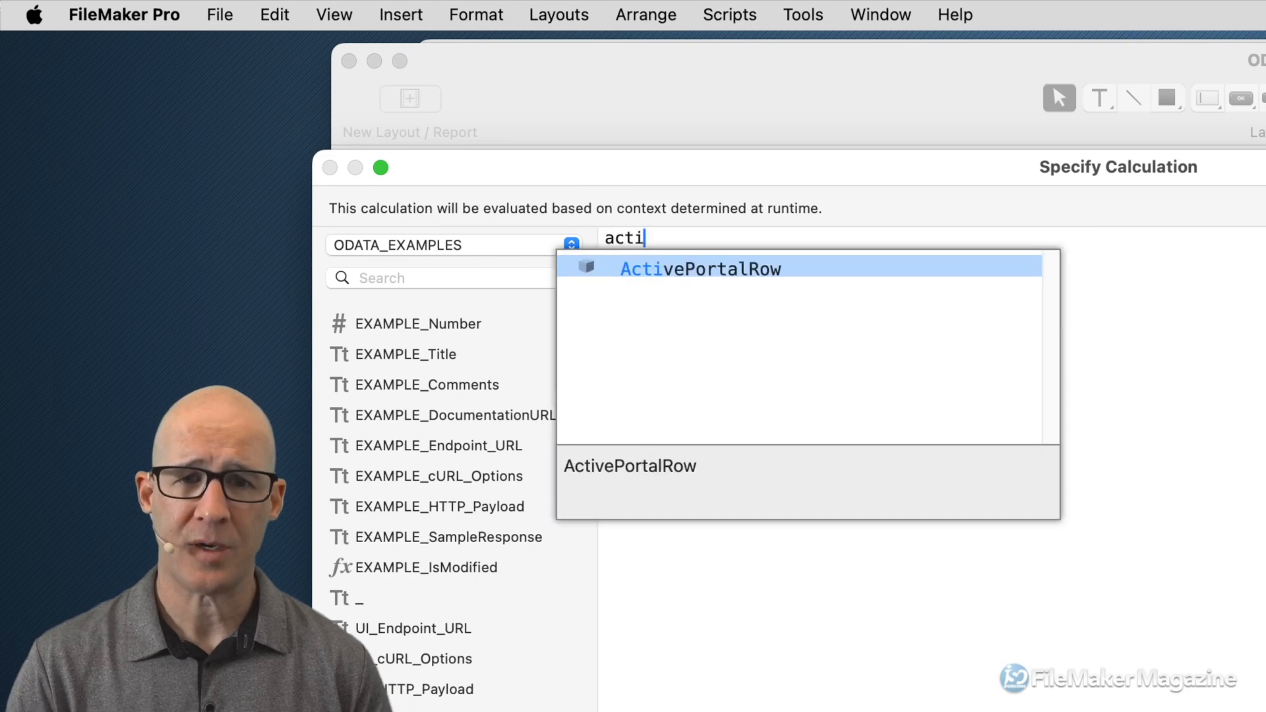
pyautogui.press('Return')
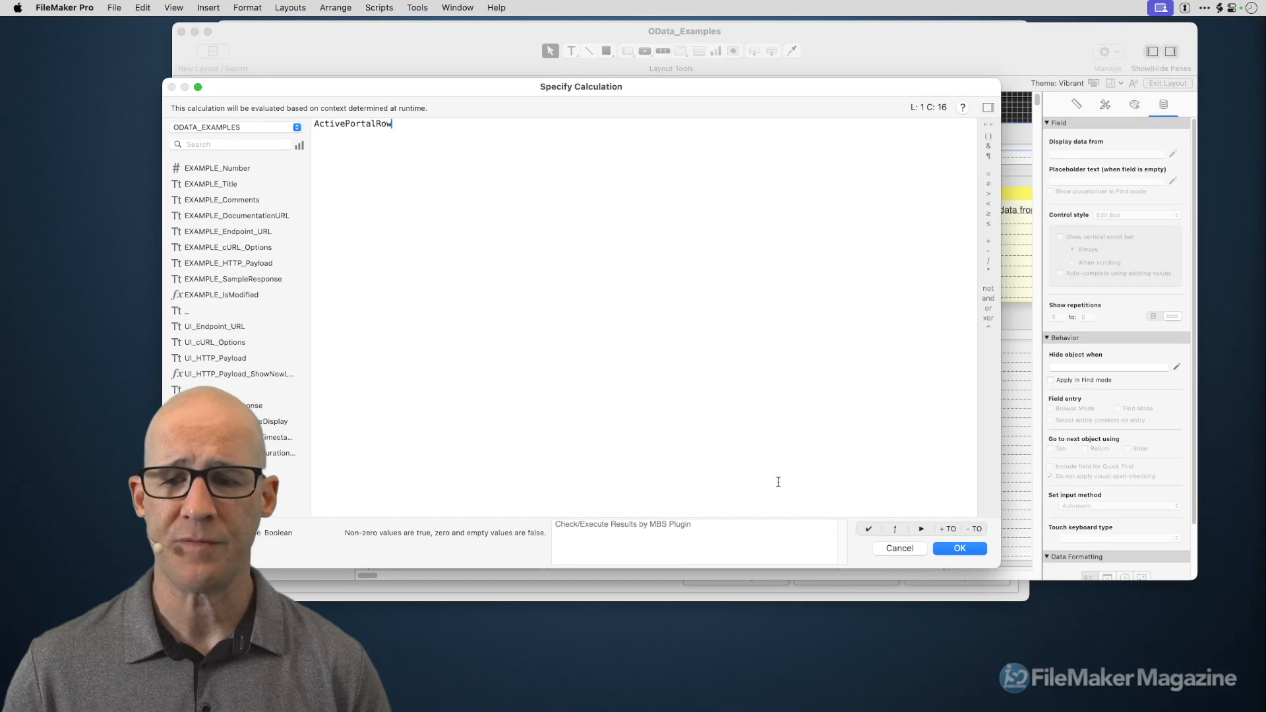
pyautogui.click(1070, 611)
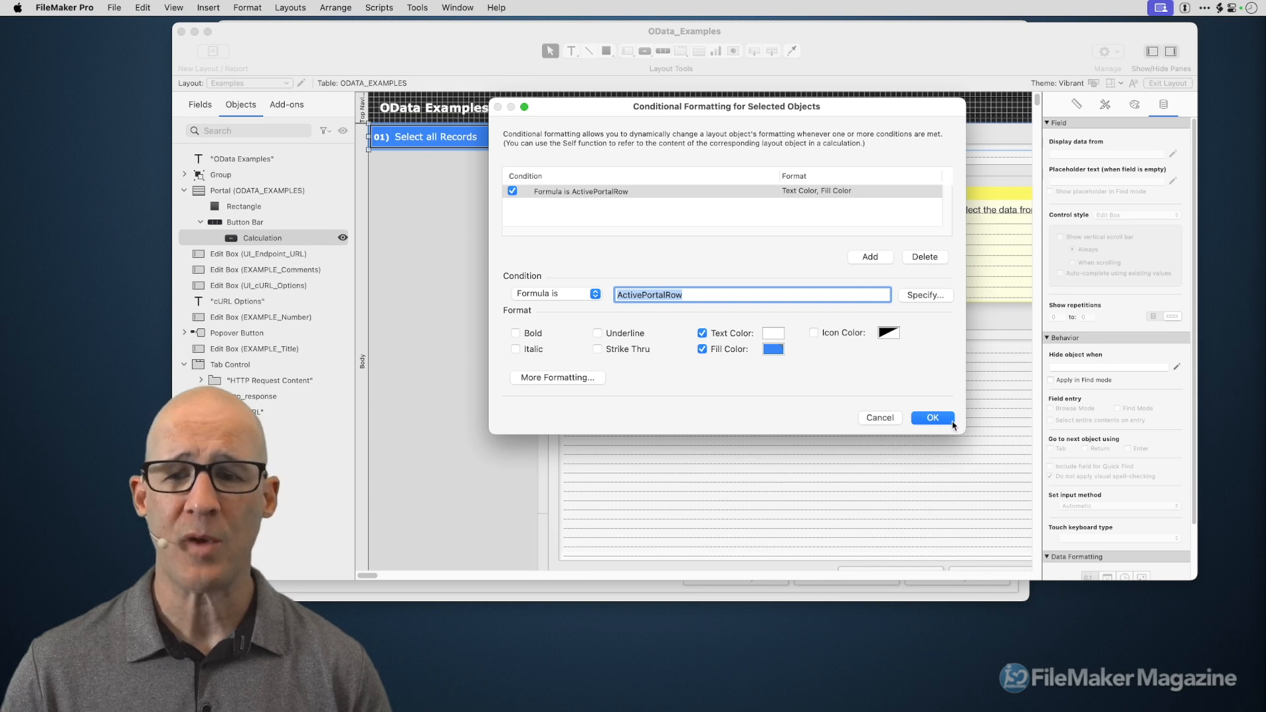
pyautogui.click(933, 417)
# Switch to Browse mode and open several examples in the portal list in turn to check the active-row highlight.
pyautogui.press('super+b')
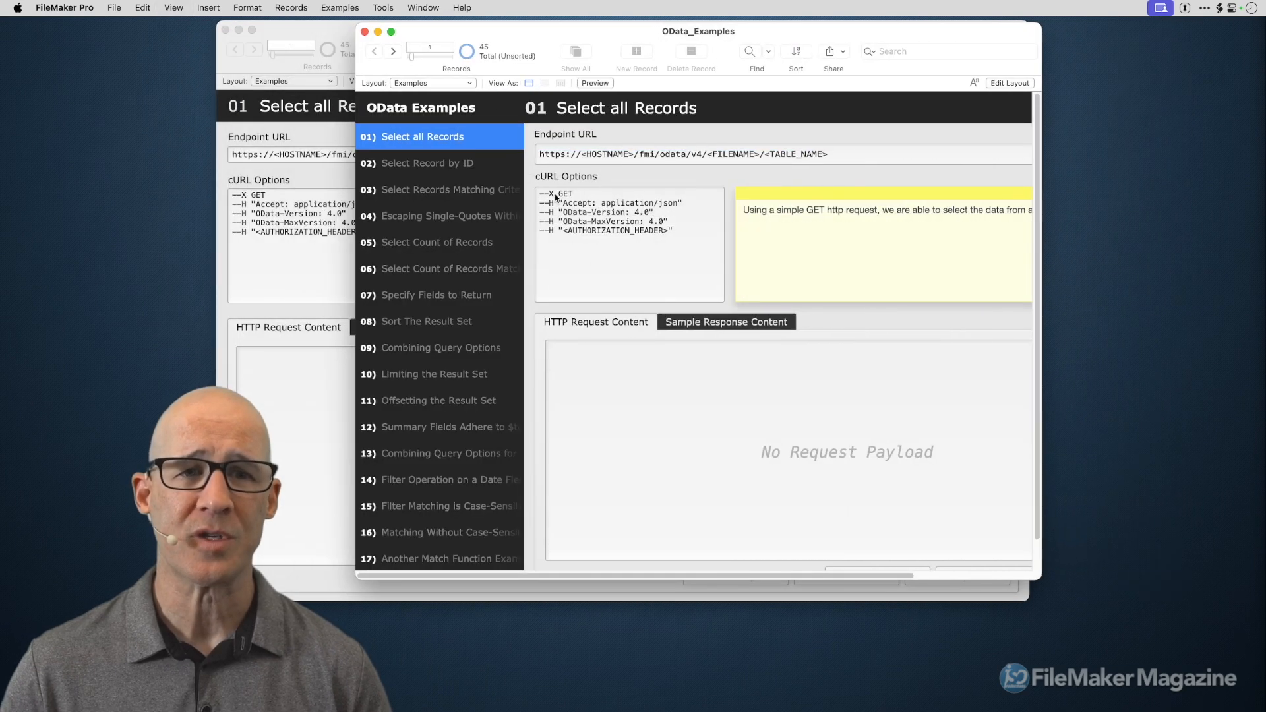
pyautogui.click(475, 162)
pyautogui.click(472, 144)
pyautogui.click(473, 165)
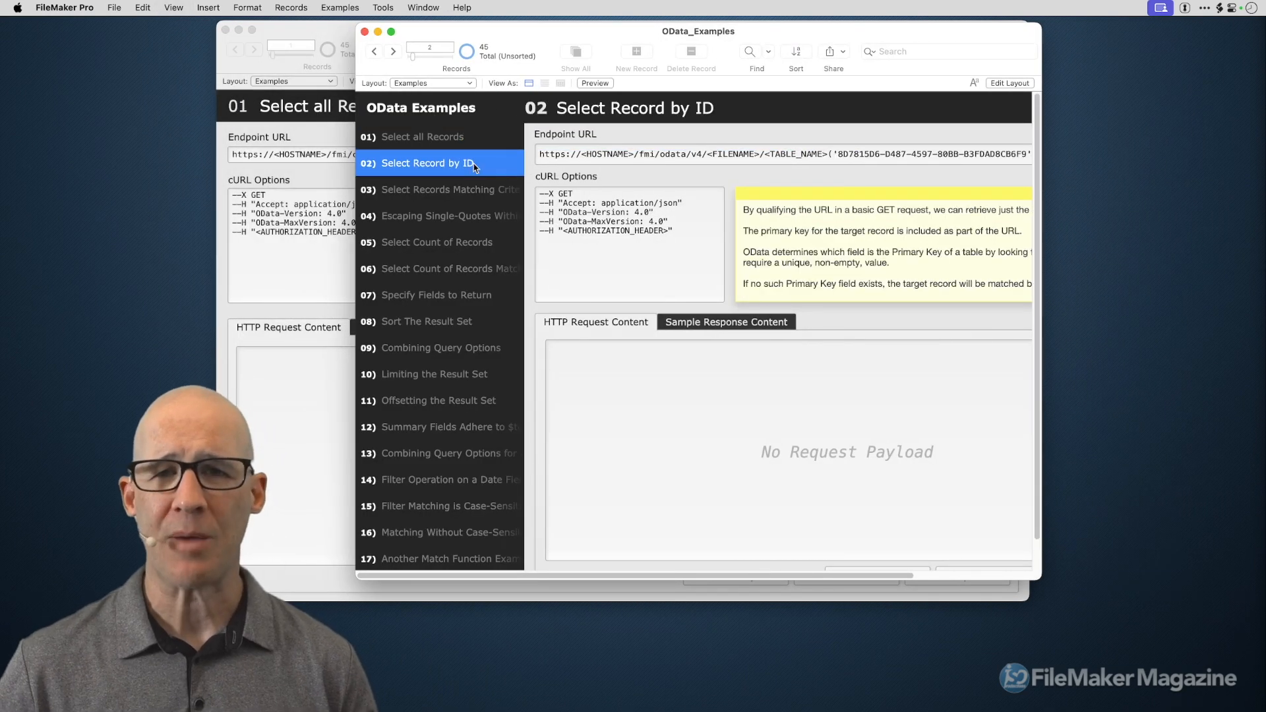
pyautogui.click(466, 196)
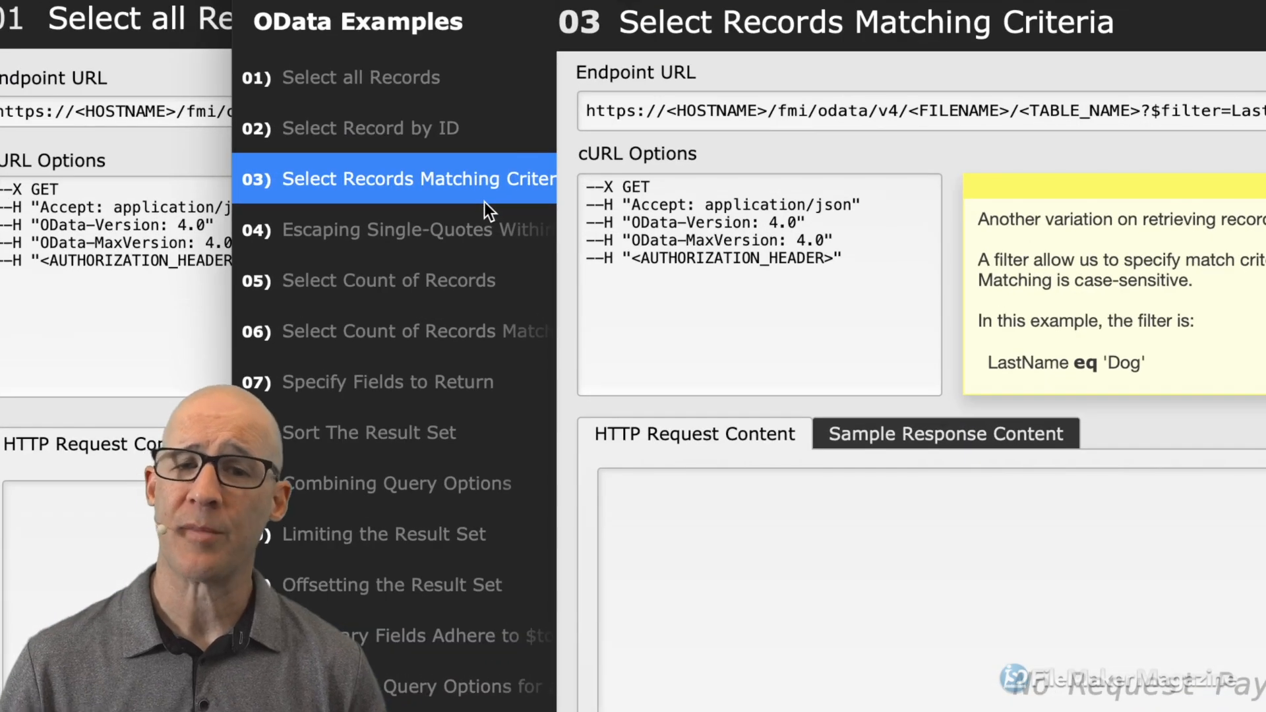
pyautogui.click(449, 132)
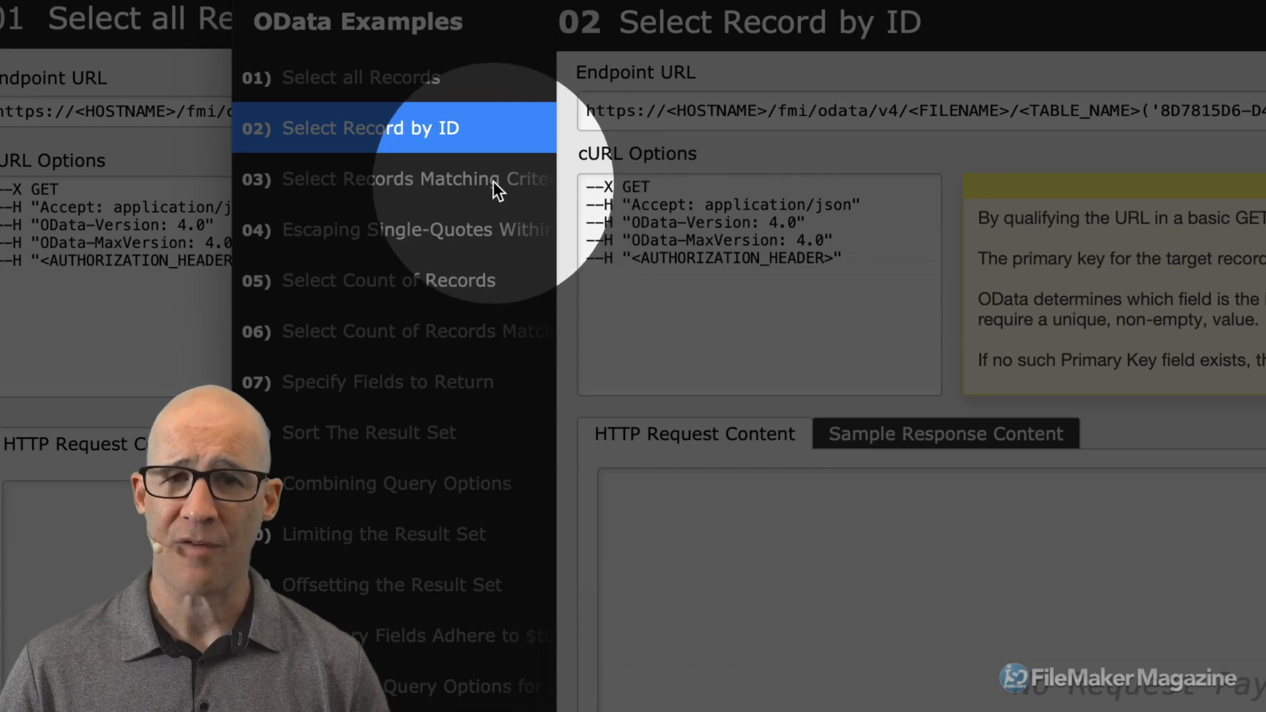
pyautogui.click(493, 182)
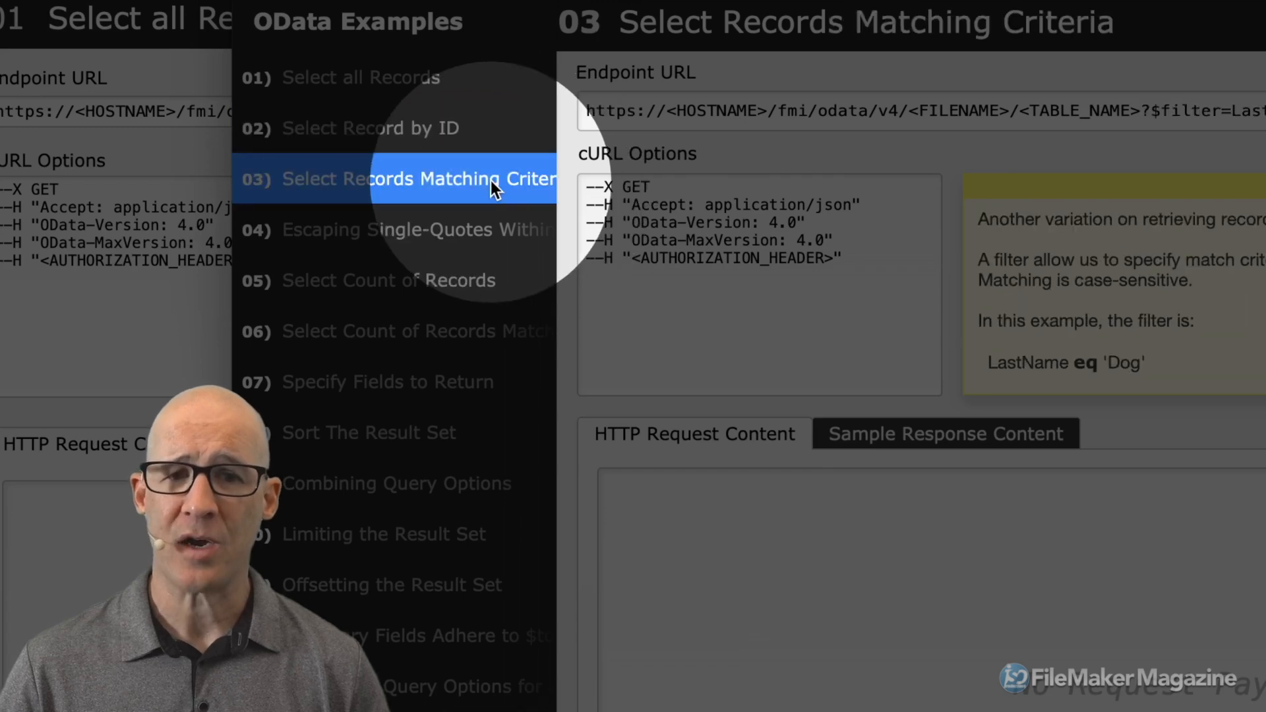
pyautogui.click(493, 217)
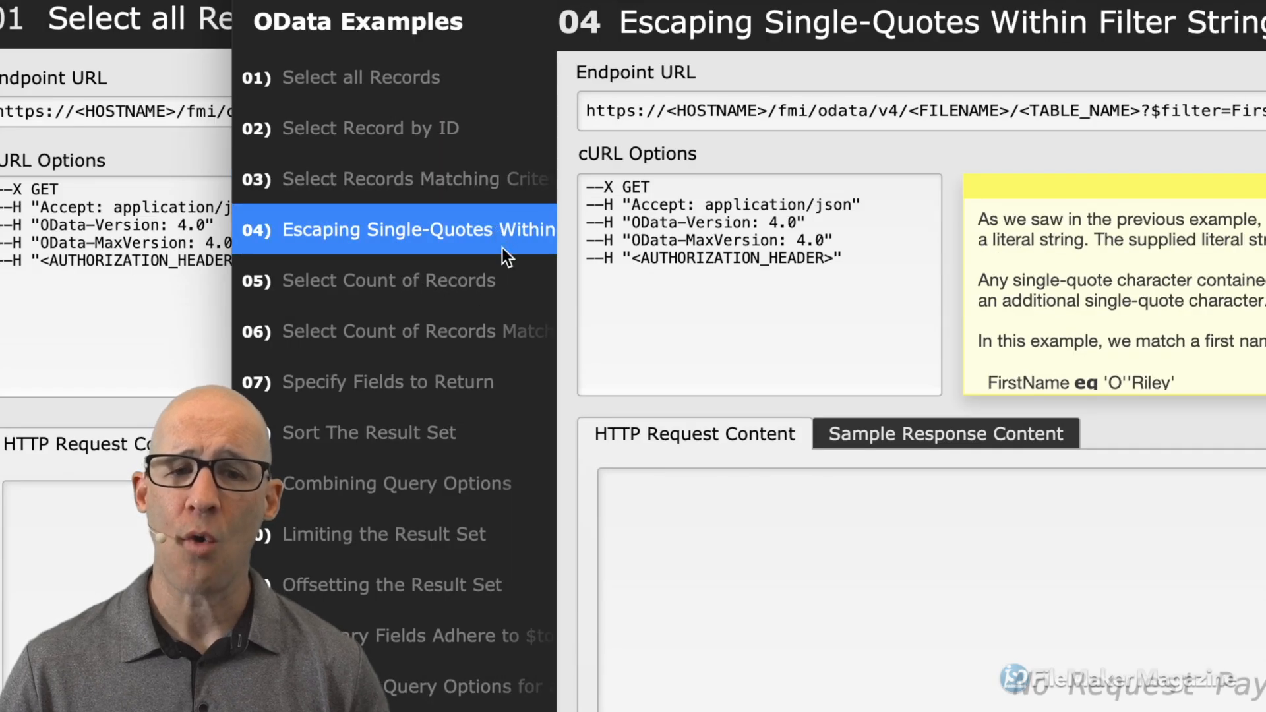
pyautogui.click(501, 267)
pyautogui.click(491, 233)
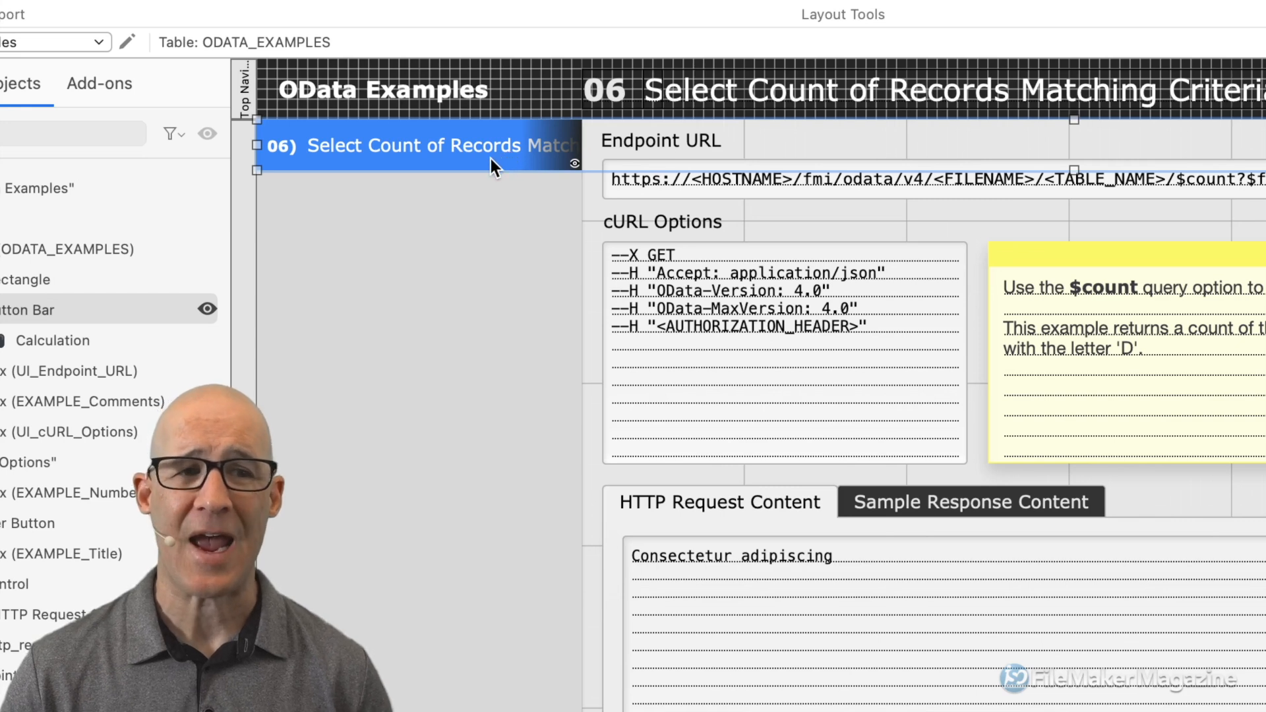
# In Layout mode, review the Calculation segment's conditional formatting, cancel out of it, and select the whole button bar.
pyautogui.click(426, 145)
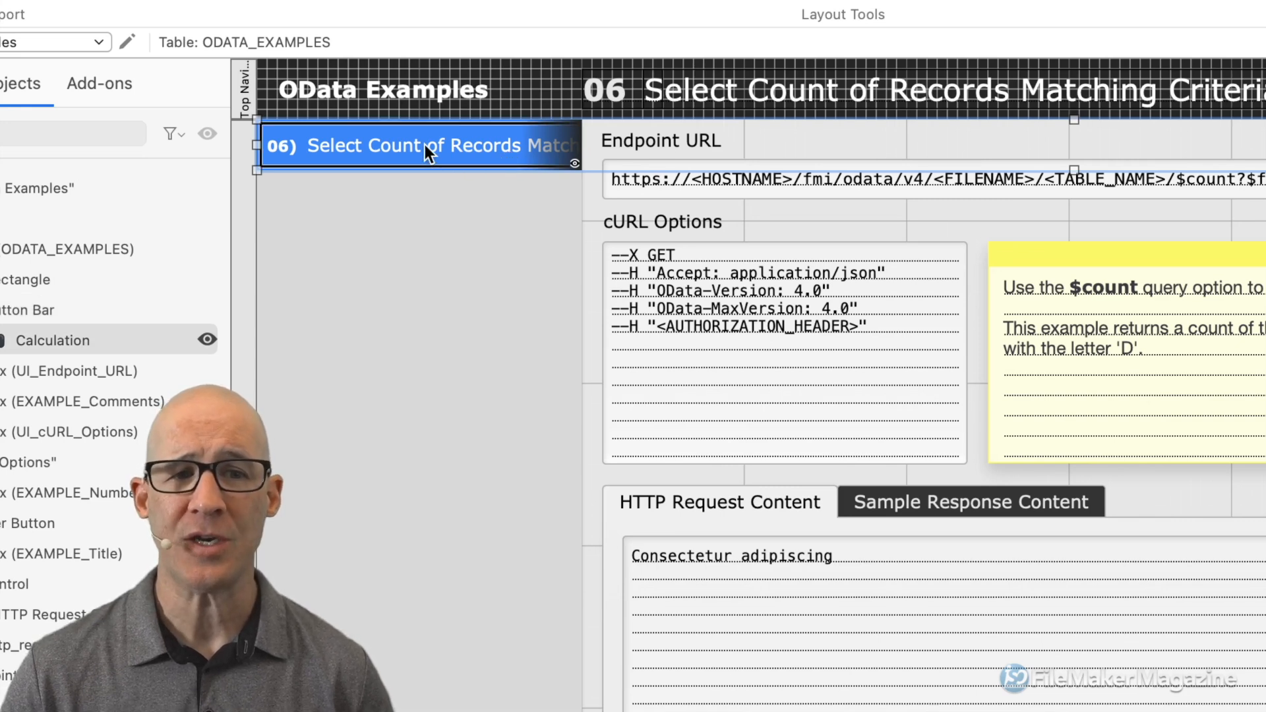
pyautogui.rightClick(425, 144)
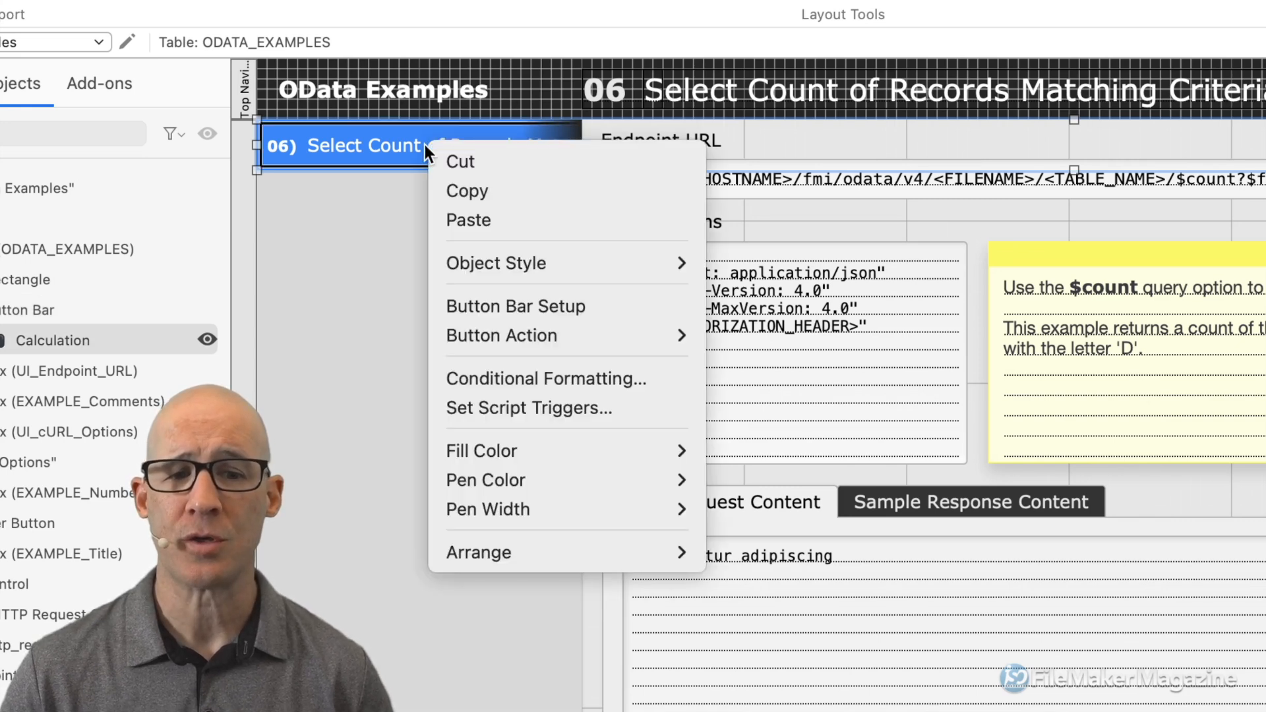
pyautogui.click(575, 379)
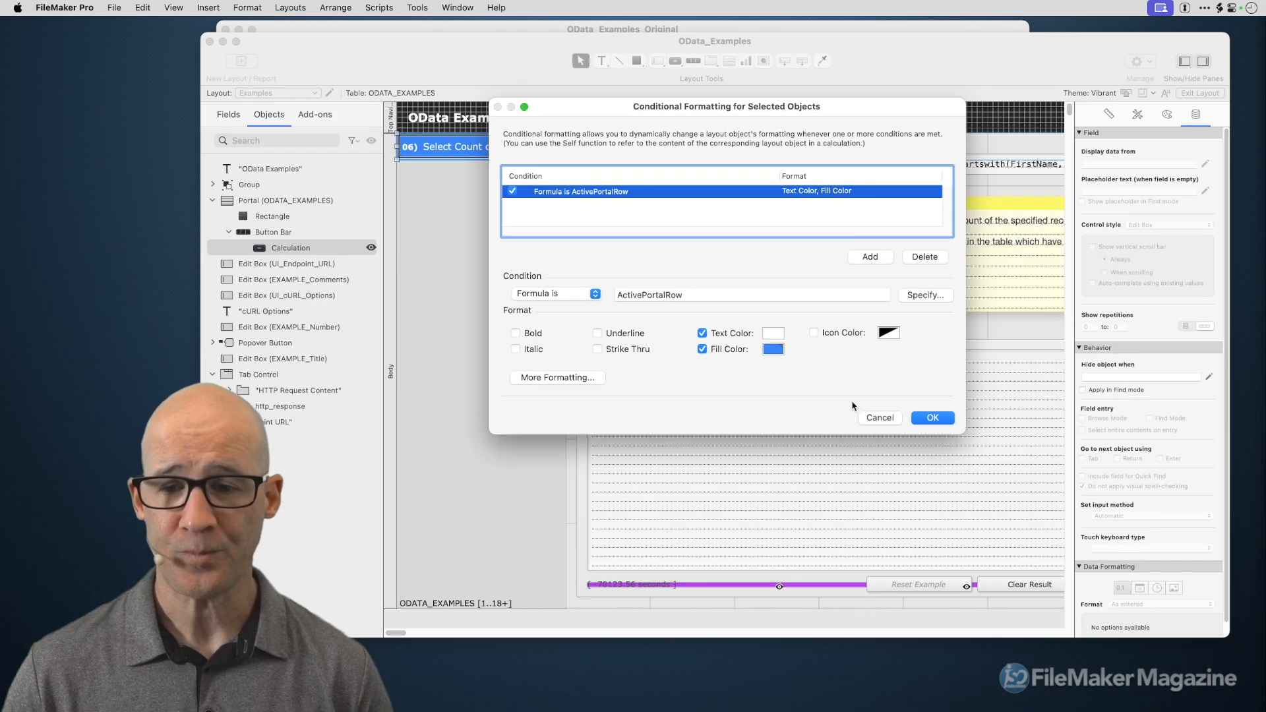
pyautogui.click(880, 418)
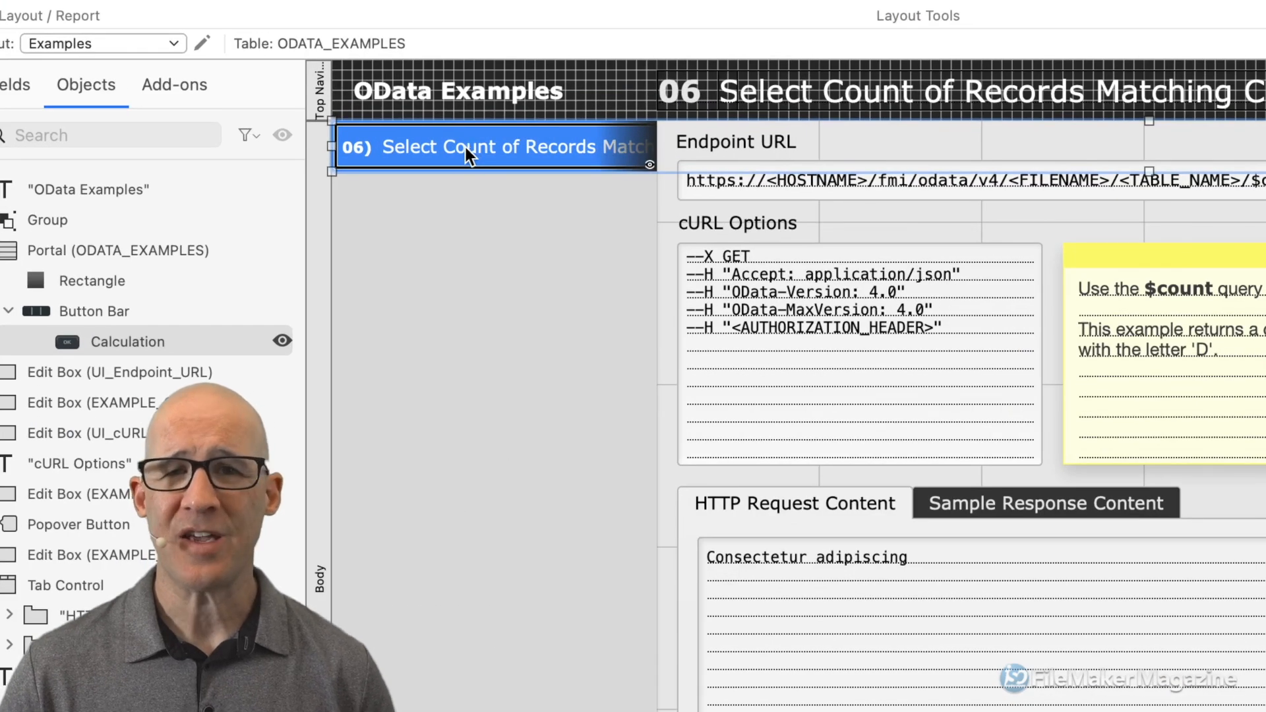
pyautogui.click(444, 204)
pyautogui.click(360, 147)
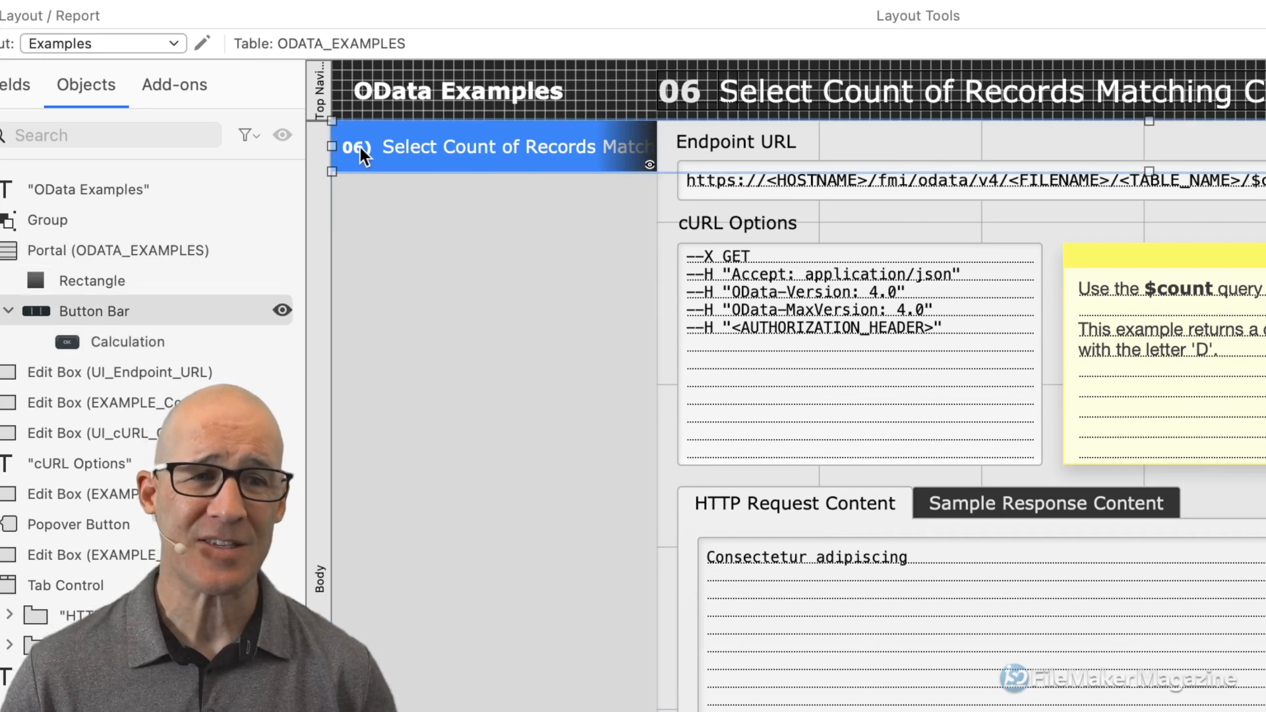
# Narrow the portal row's button bar slightly from its left edge to leave a thin strip of the row uncovered.
pyautogui.moveTo(332, 146)
pyautogui.mouseDown()
pyautogui.moveTo(355, 147)
pyautogui.moveTo(342, 147)
pyautogui.mouseUp()
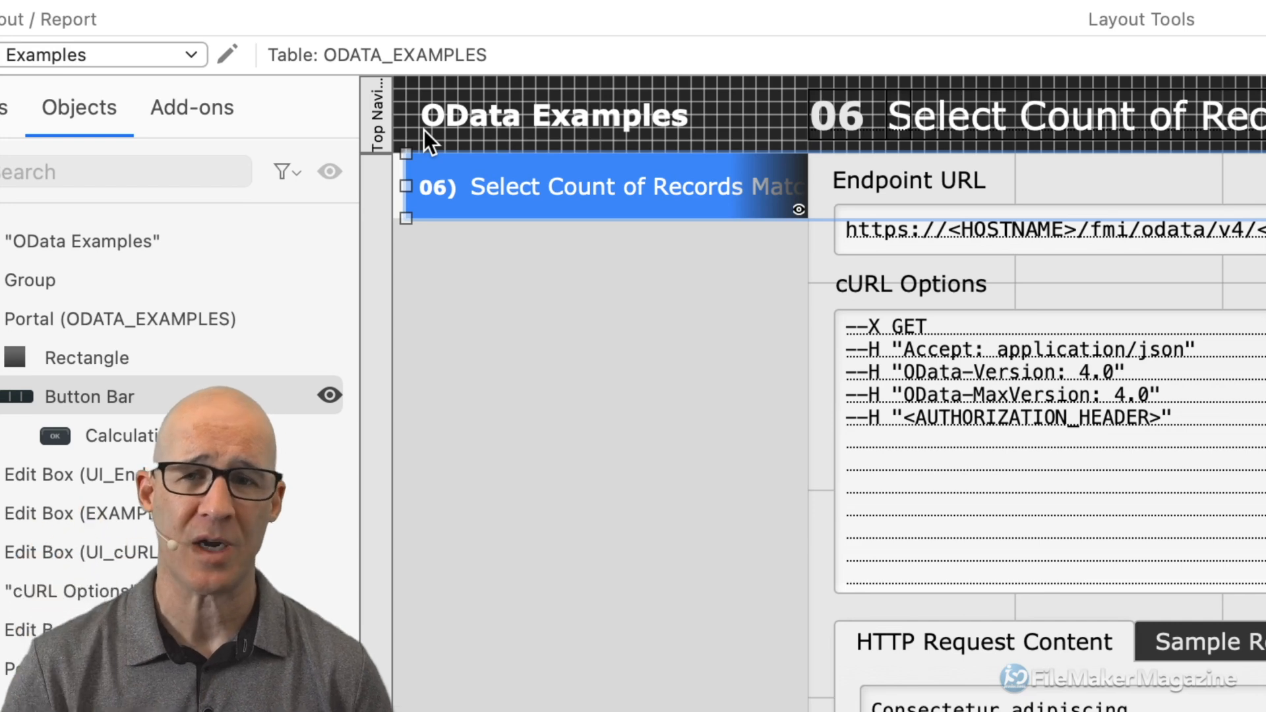
pyautogui.click(868, 178)
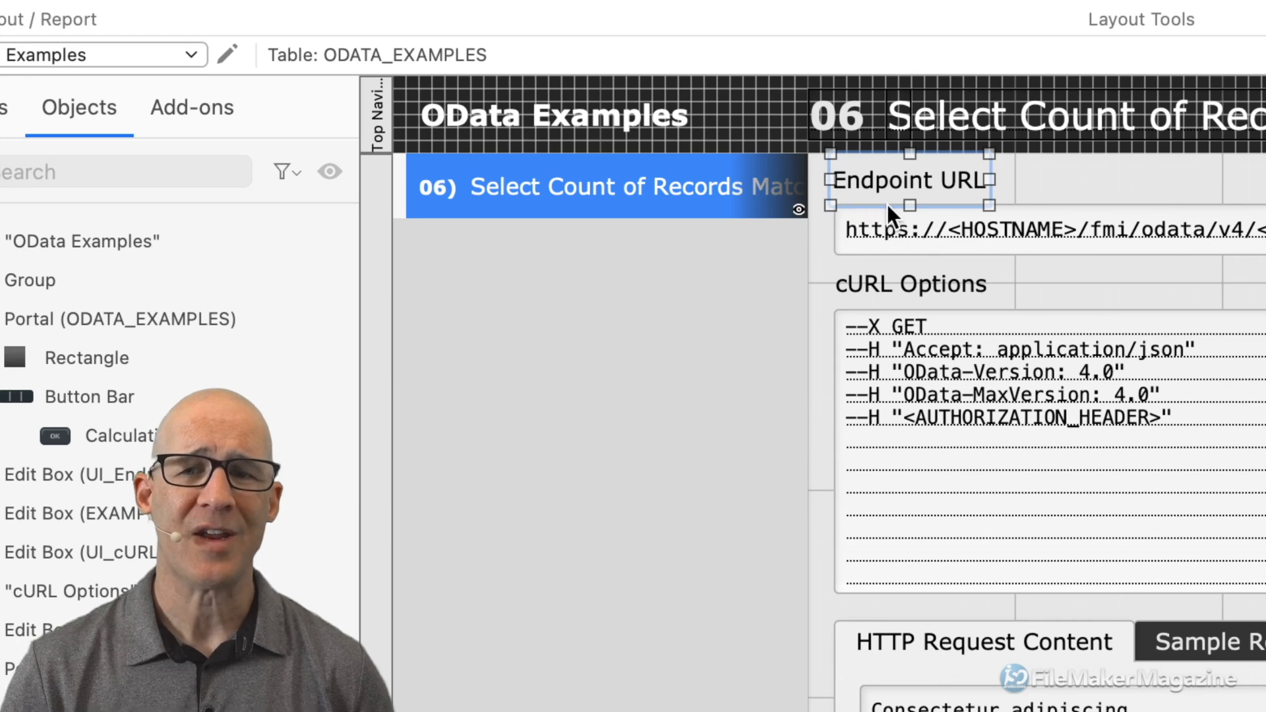
pyautogui.click(864, 230)
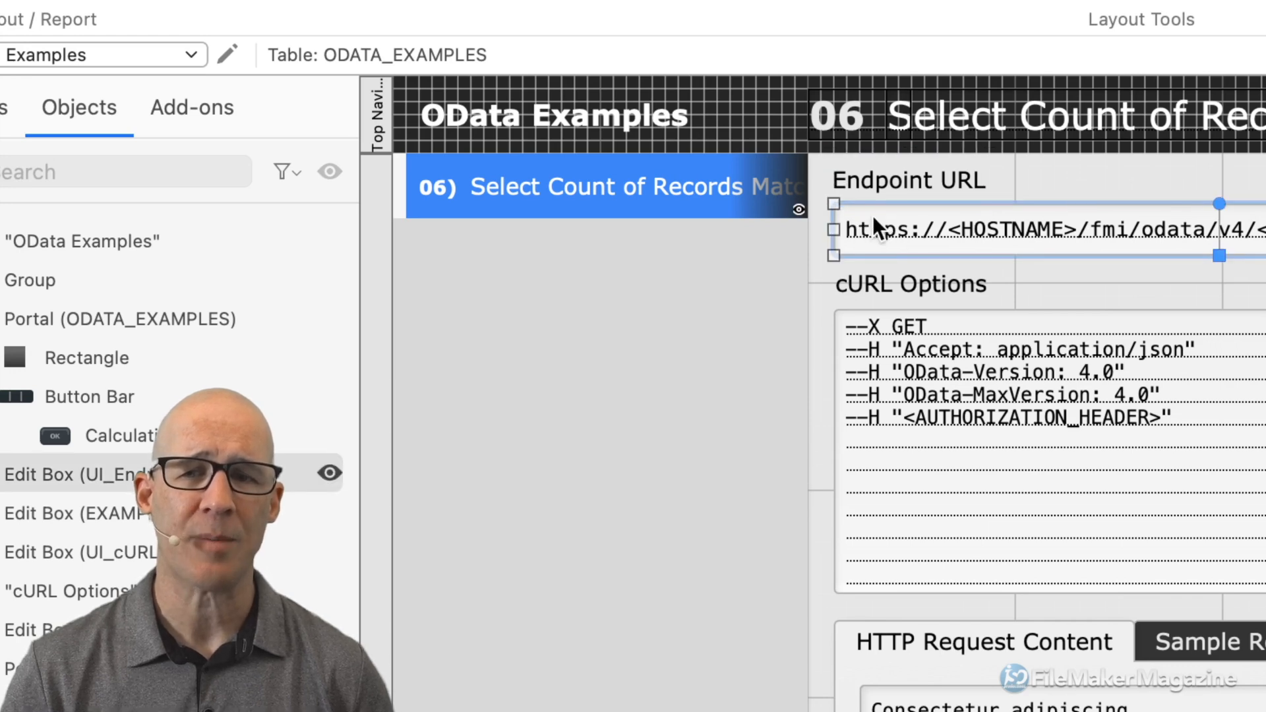
pyautogui.click(887, 269)
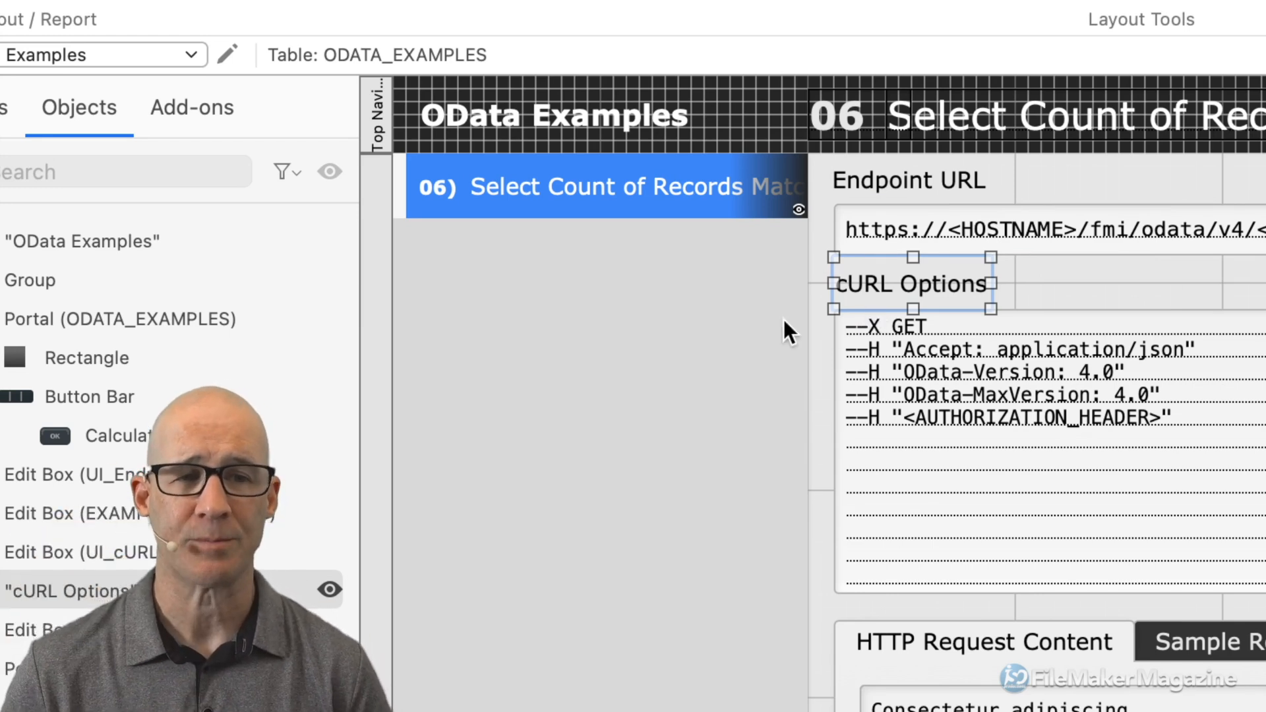
# Select the portal, target its Portal: Row part for appearance styling, and look through the available row states.
pyautogui.click(398, 188)
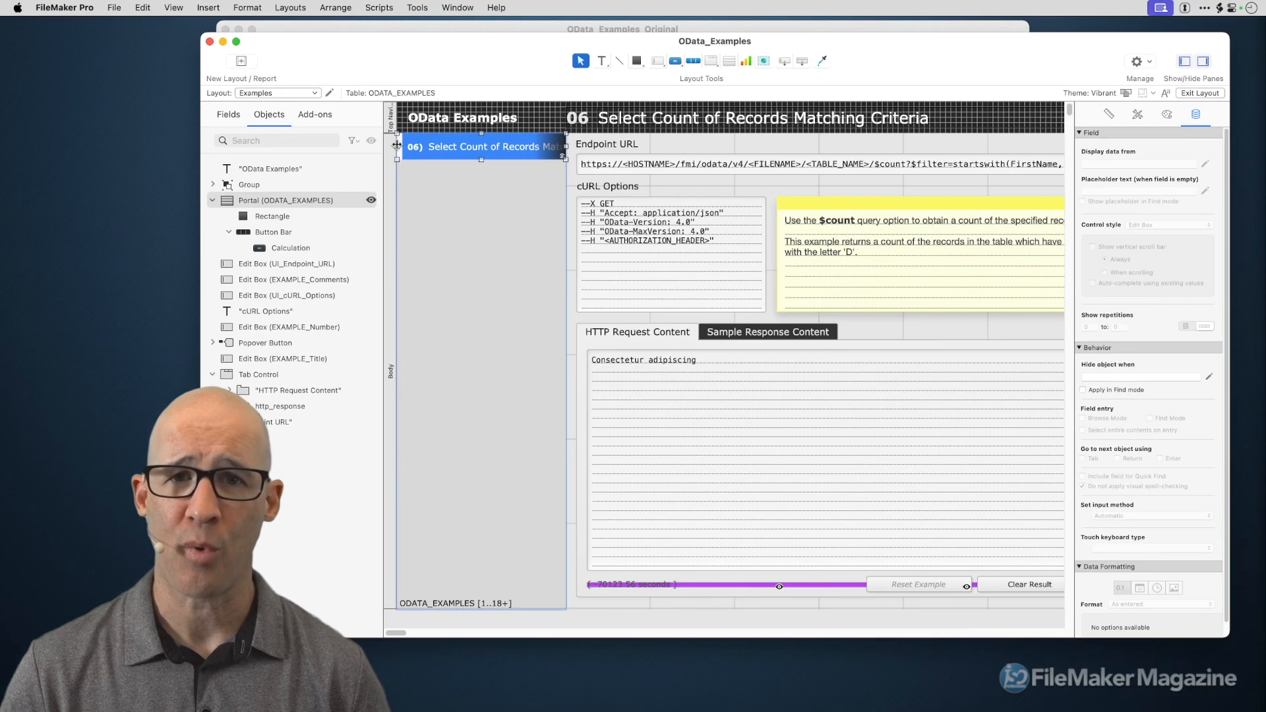
pyautogui.click(1167, 117)
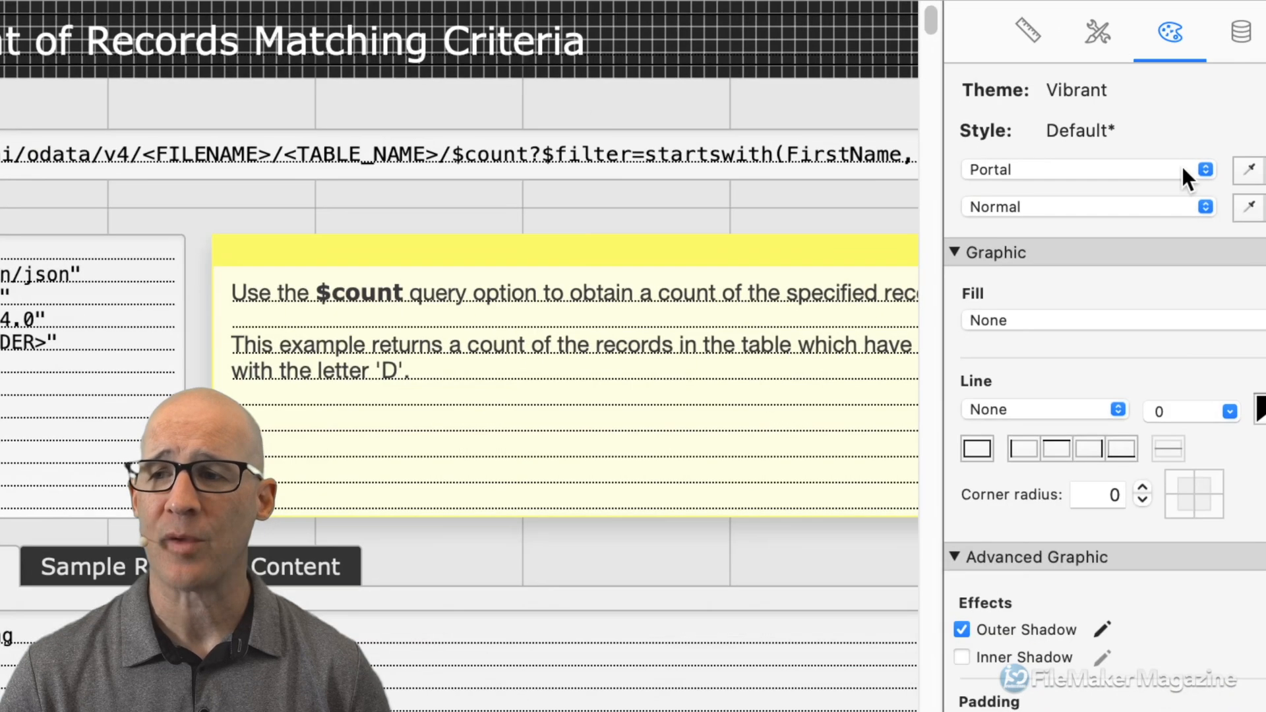
pyautogui.click(1171, 169)
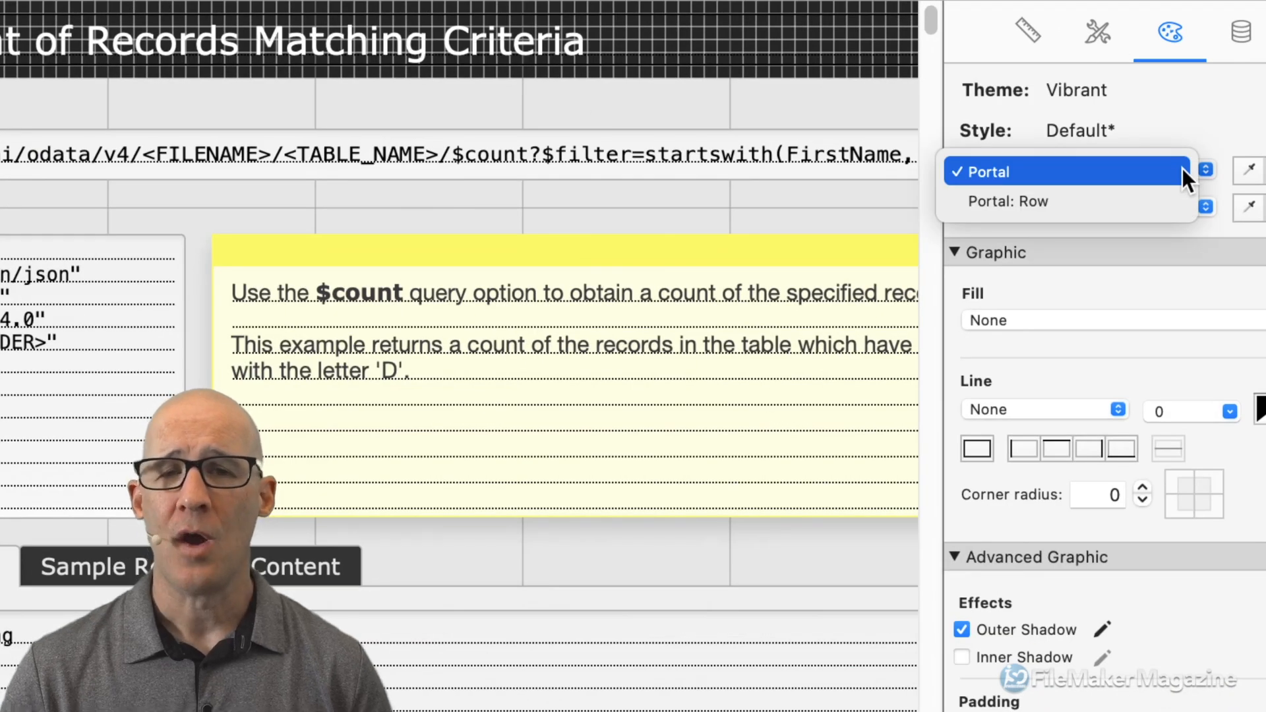
pyautogui.click(1144, 204)
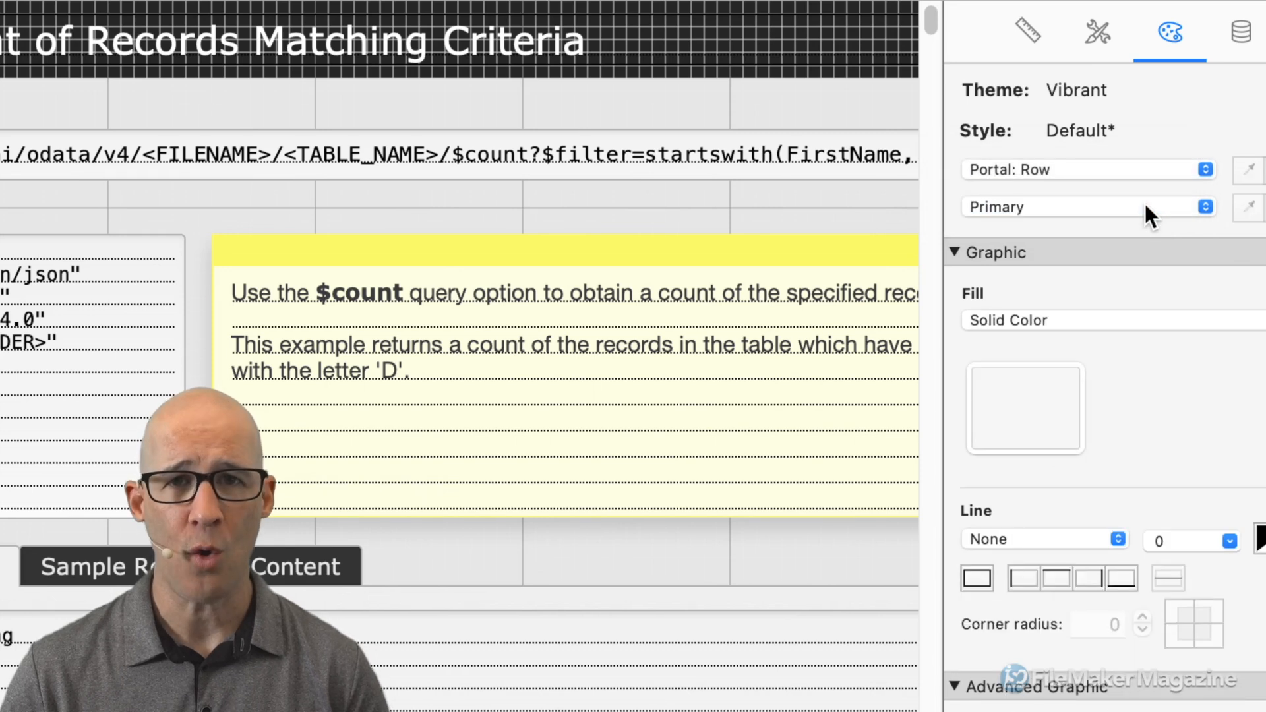
pyautogui.click(1144, 205)
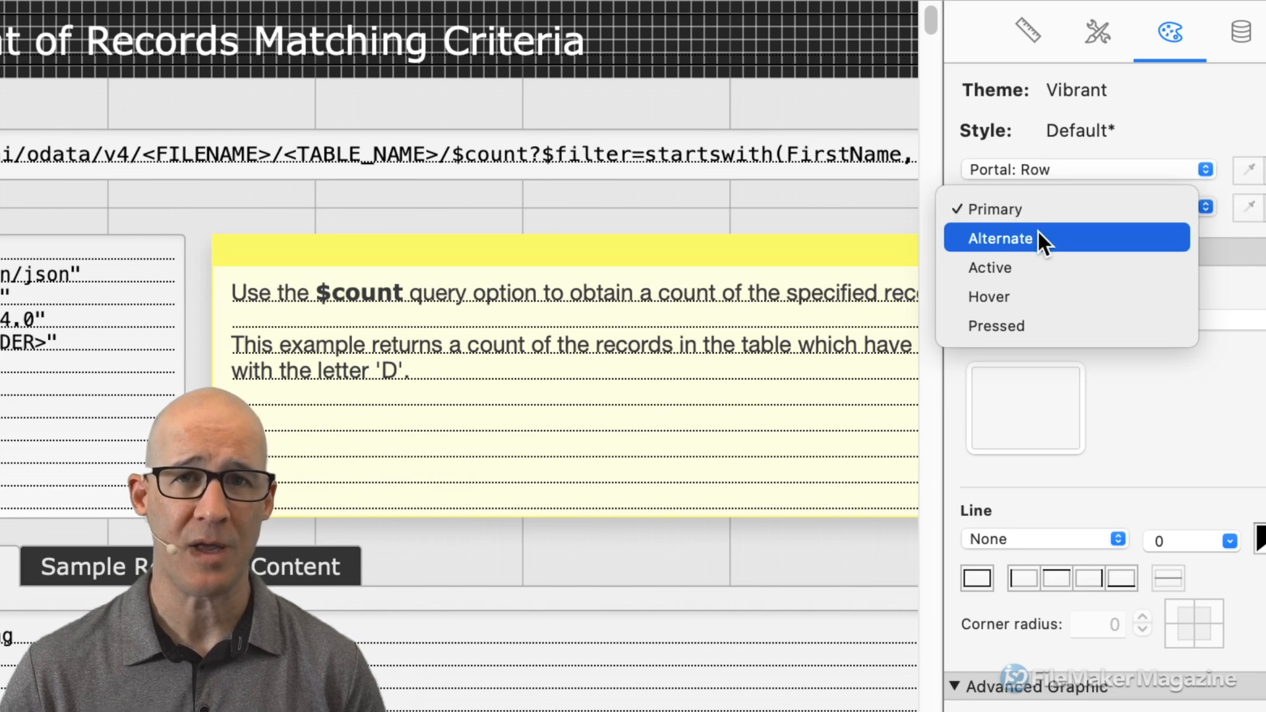
pyautogui.click(944, 162)
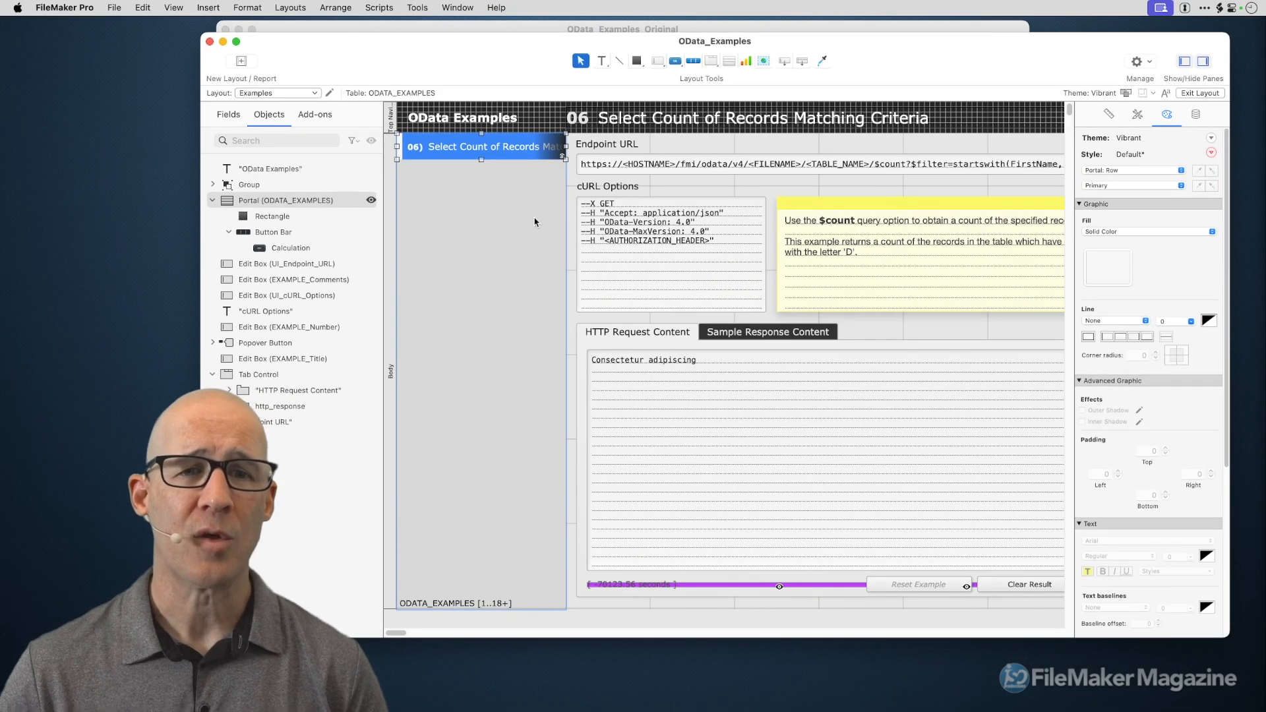
# Check the portal's row state options in Portal Setup and cancel out without changes.
pyautogui.doubleClick(536, 222)
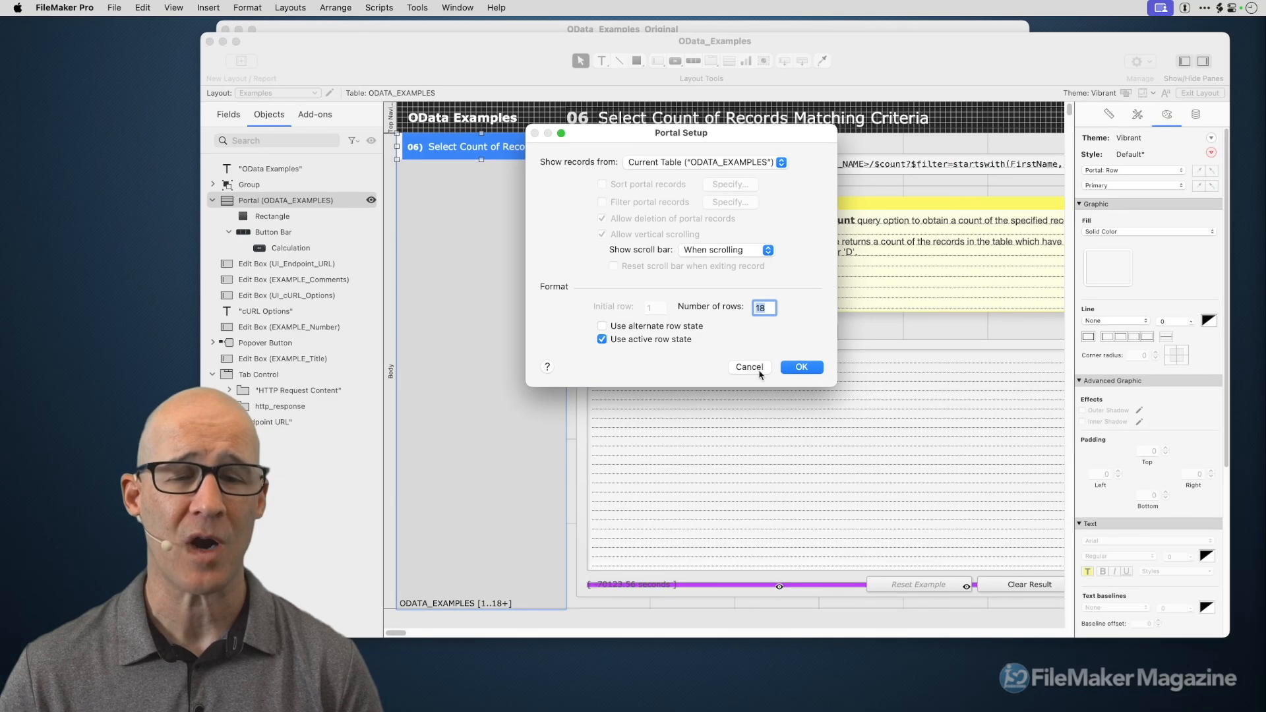
pyautogui.click(765, 370)
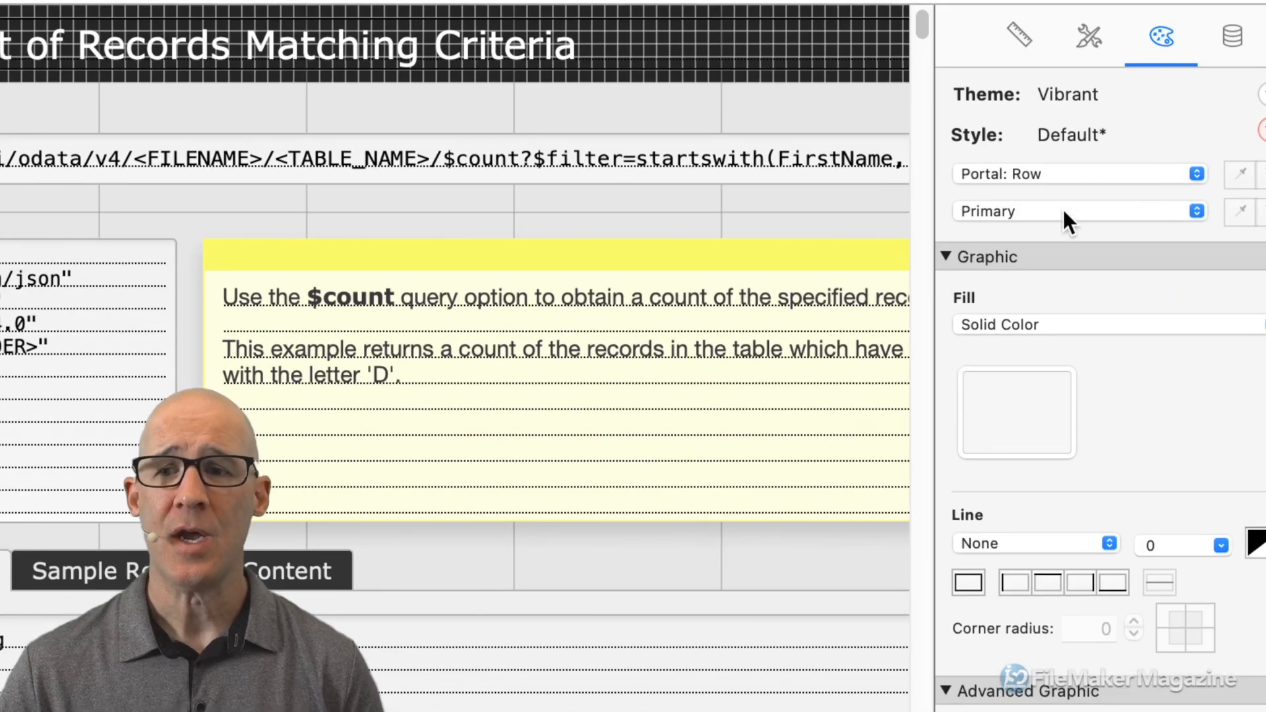
# Style the portal row's Active state with a solid crimson left border 8 wide and set its fill to None.
pyautogui.click(1063, 209)
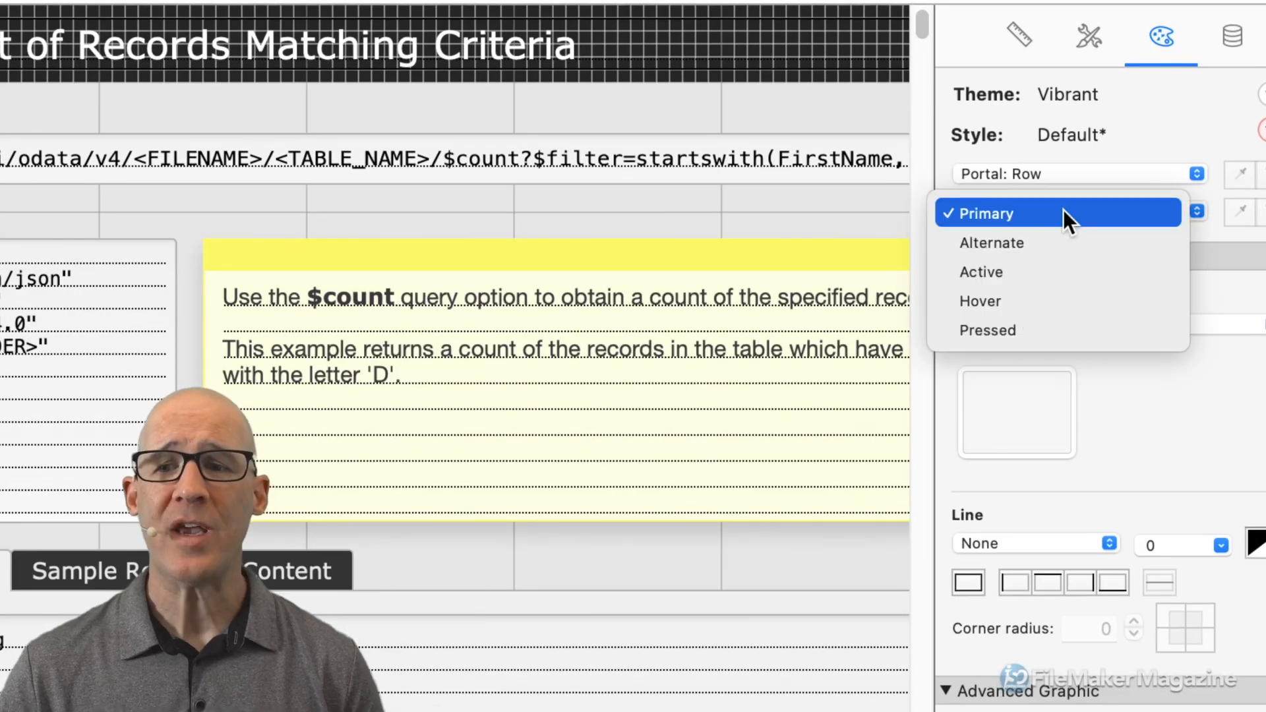
pyautogui.click(1007, 271)
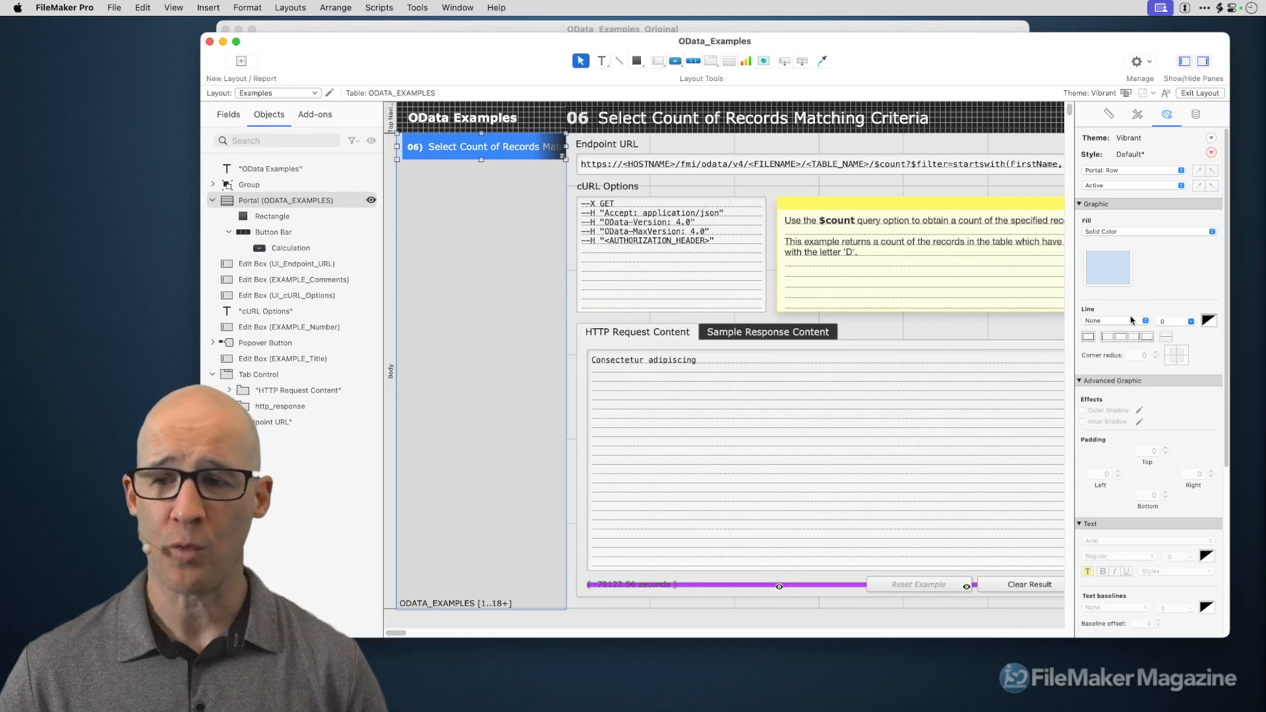
pyautogui.click(1107, 337)
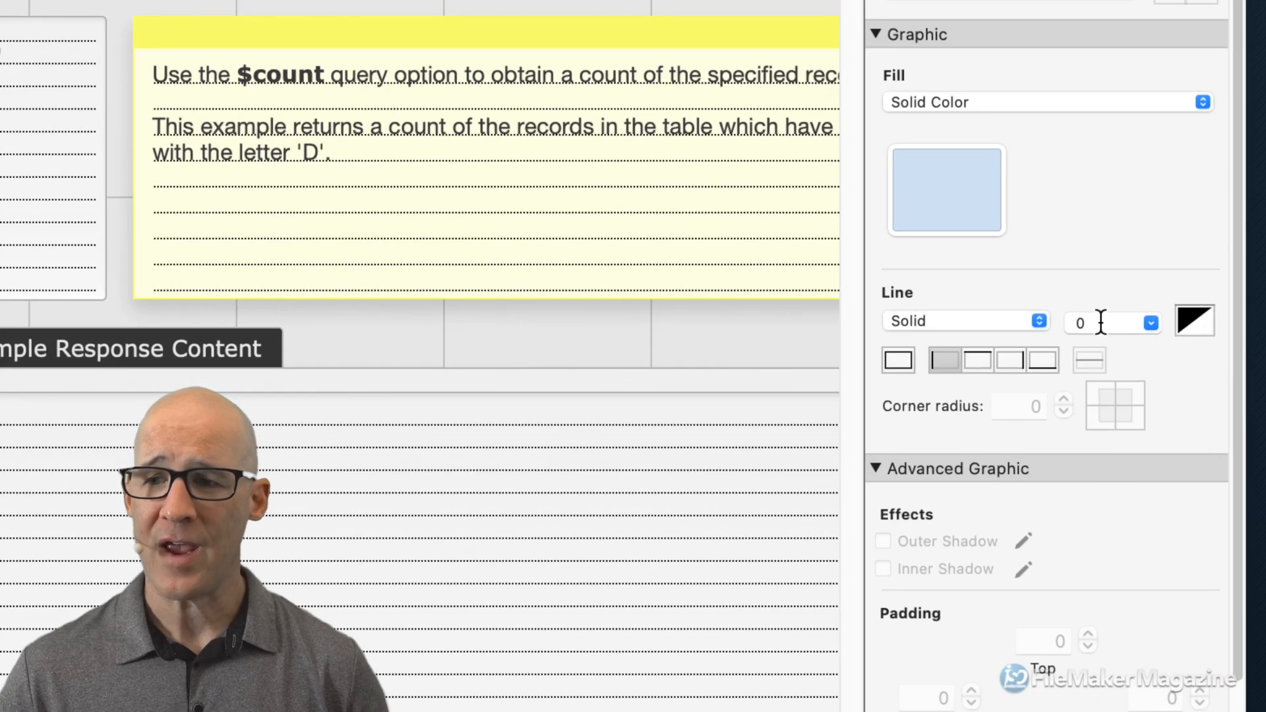
pyautogui.click(1101, 323)
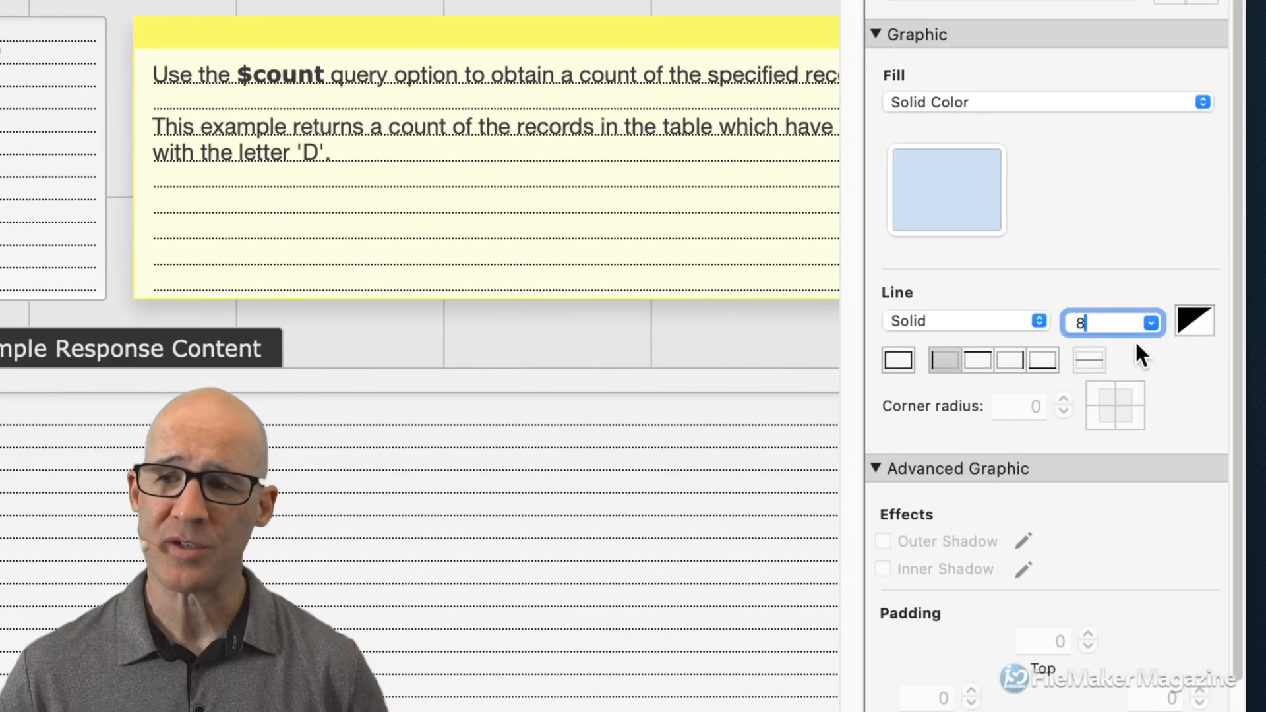
pyautogui.click(1193, 320)
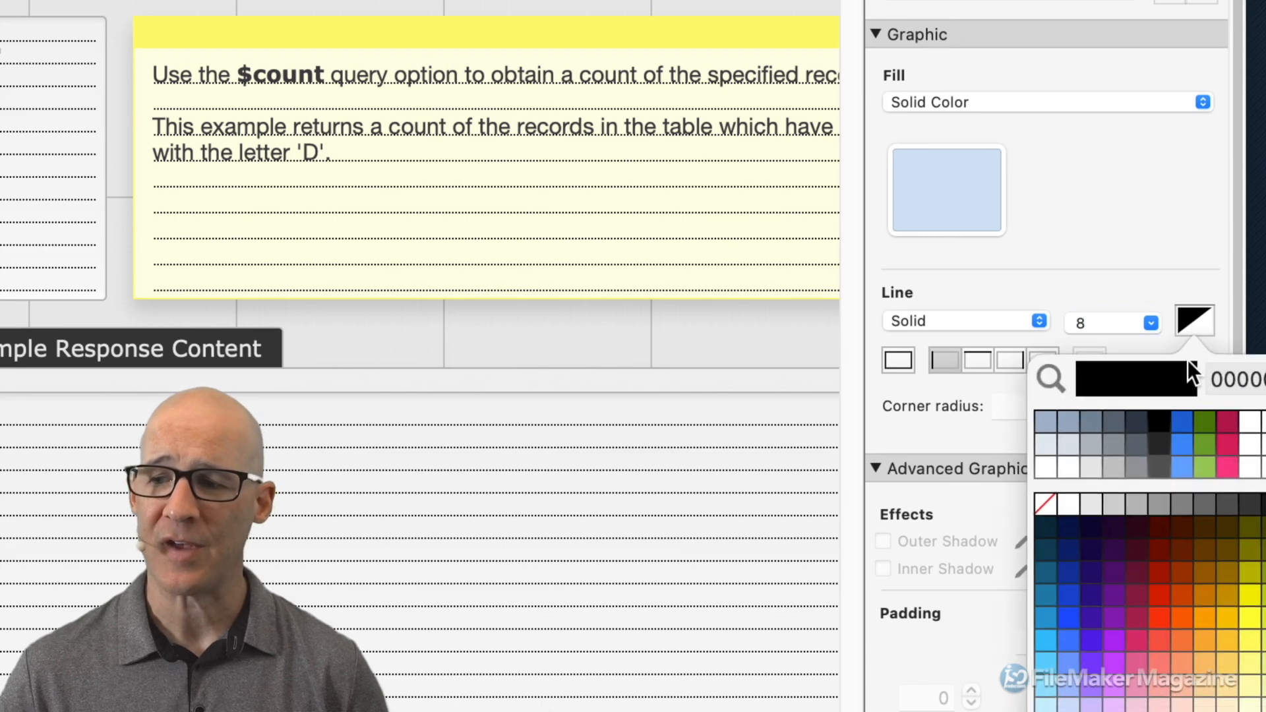
pyautogui.click(1220, 438)
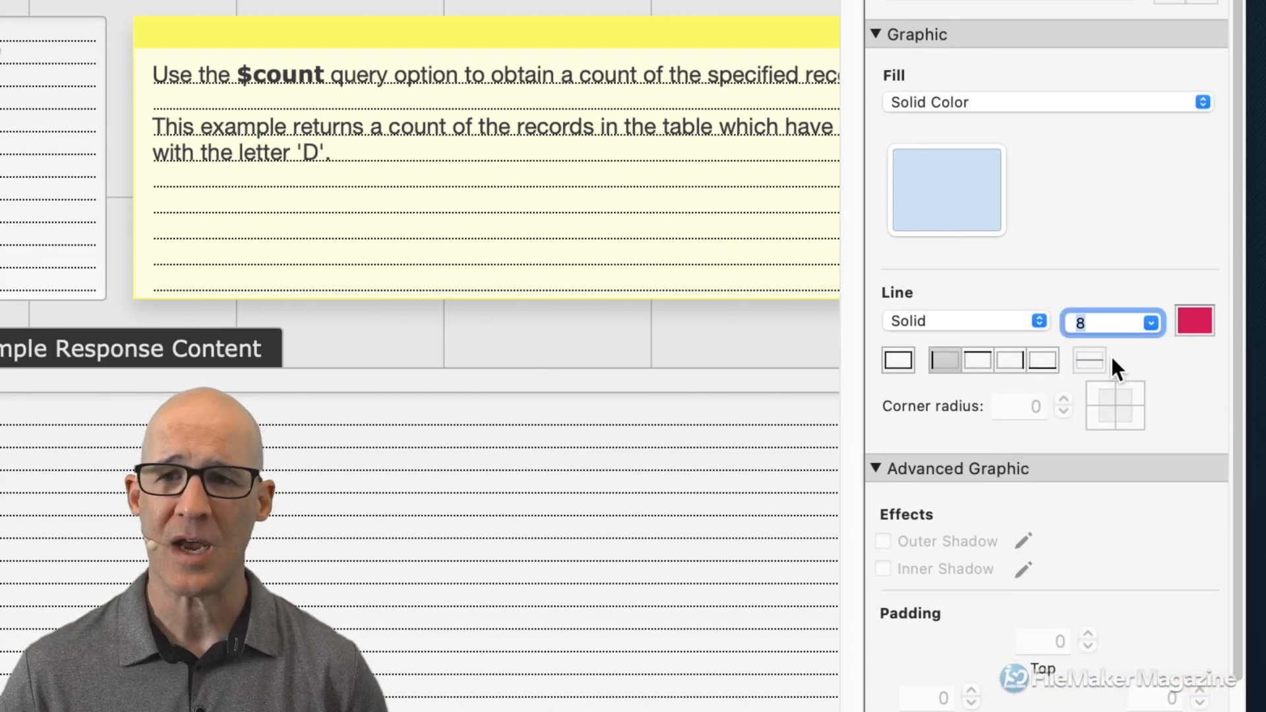
pyautogui.click(957, 105)
pyautogui.click(963, 78)
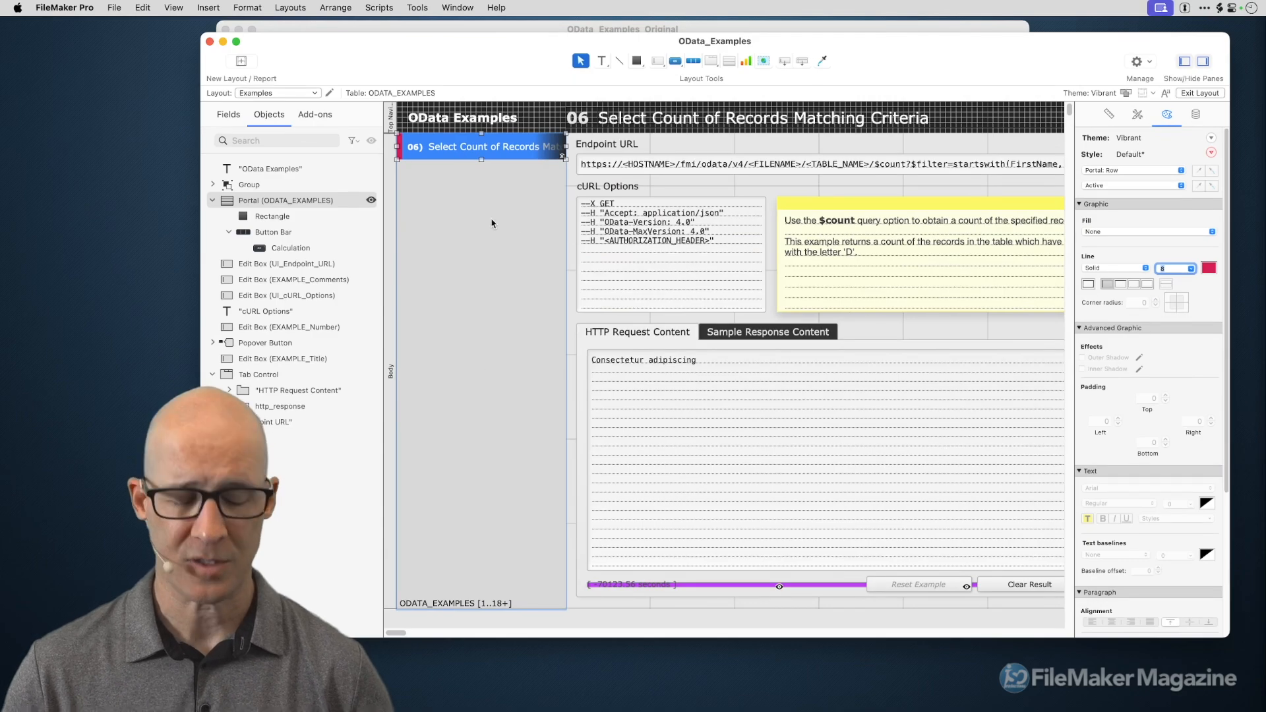
# Switch to Browse mode and open examples 04 and 05 to check the active row's left border.
pyautogui.press('super+b')
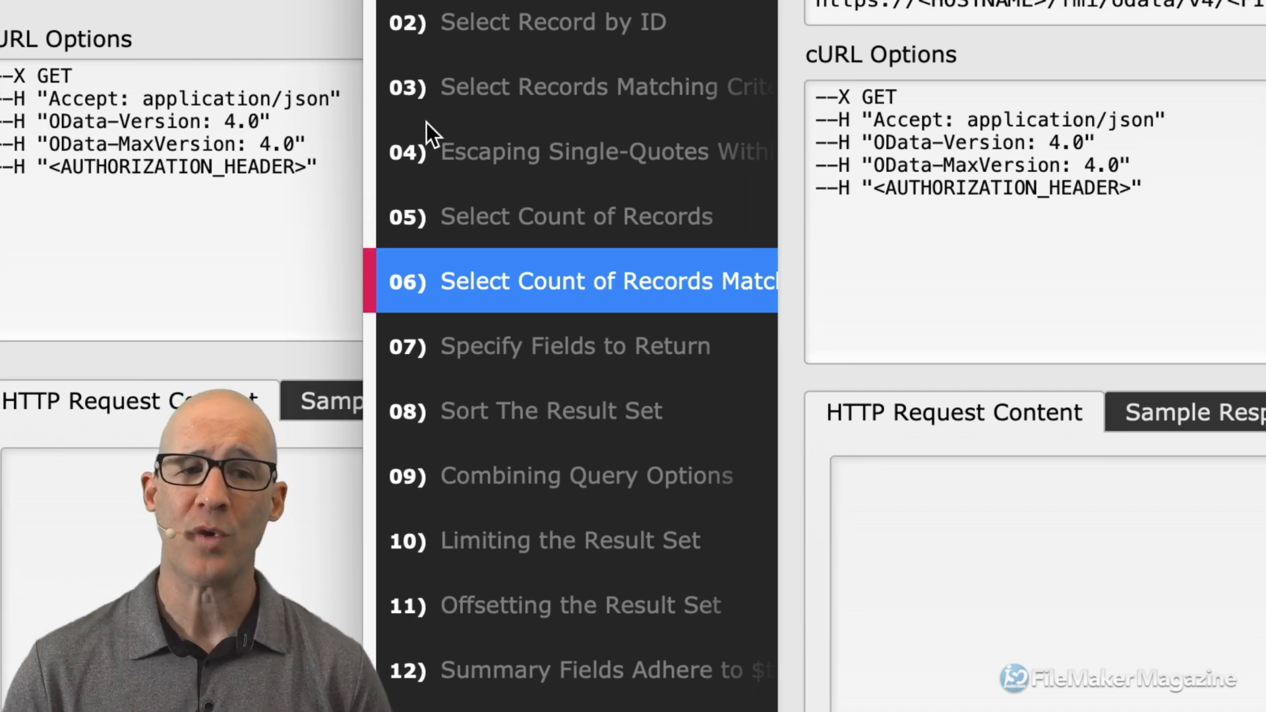
pyautogui.click(501, 208)
pyautogui.click(532, 157)
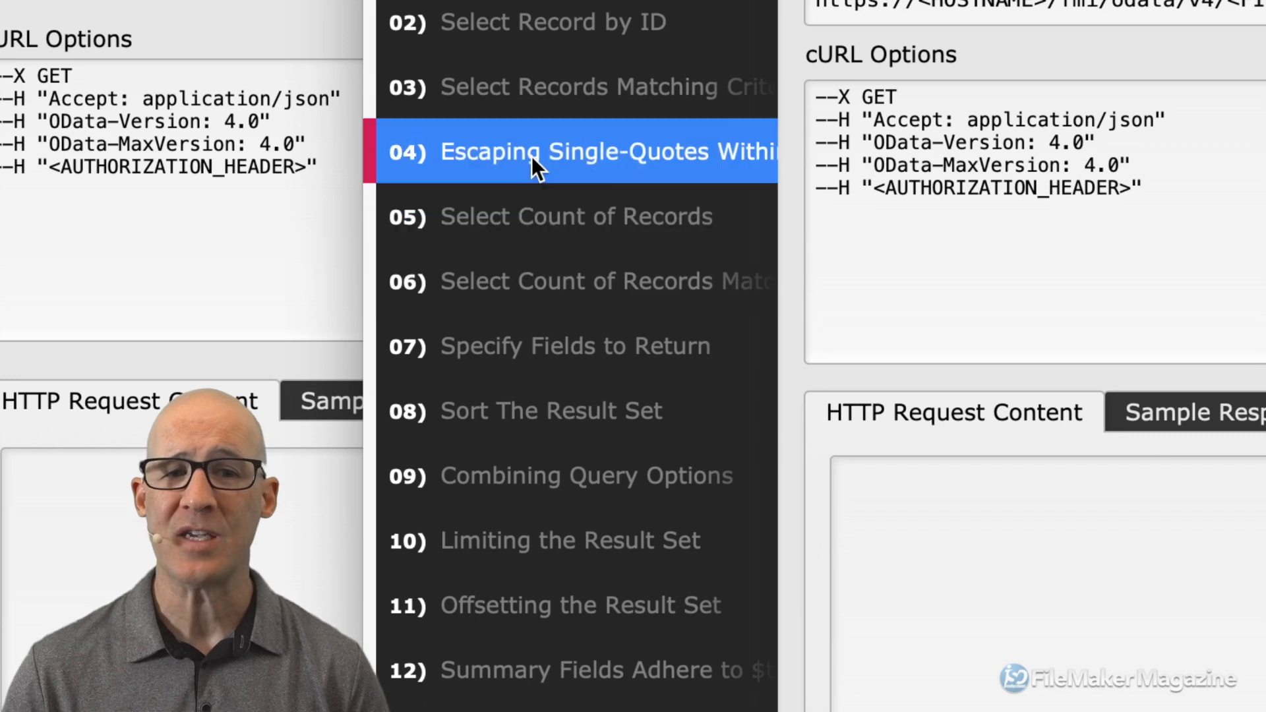
pyautogui.click(535, 220)
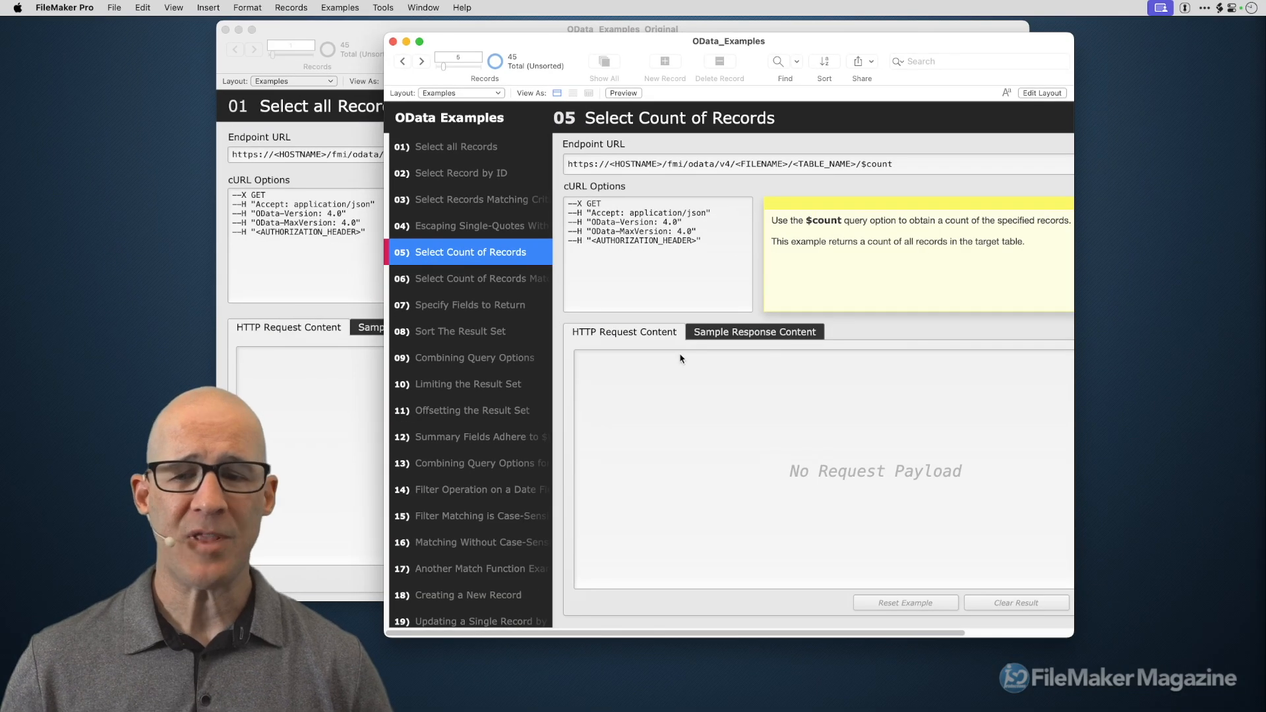
# Resize the OData_Examples window to fit its content and return to Layout mode.
pyautogui.press('ctrl+super+z')
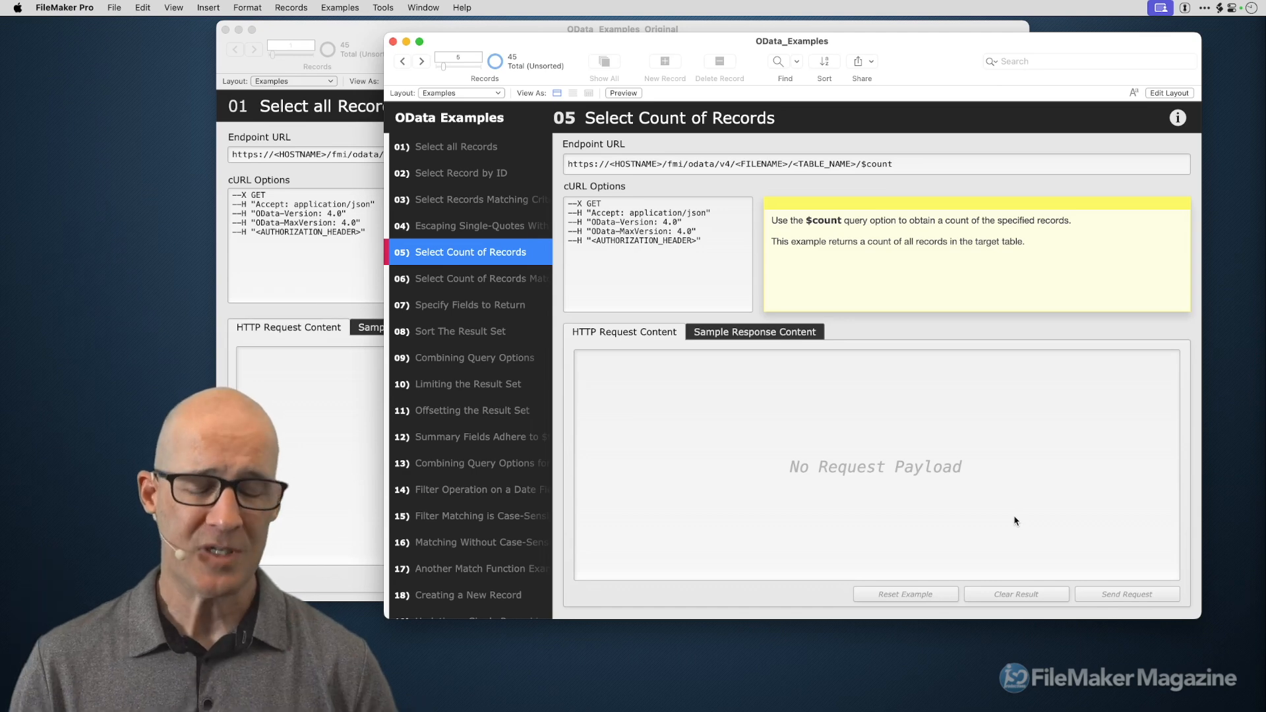
pyautogui.press('super+l')
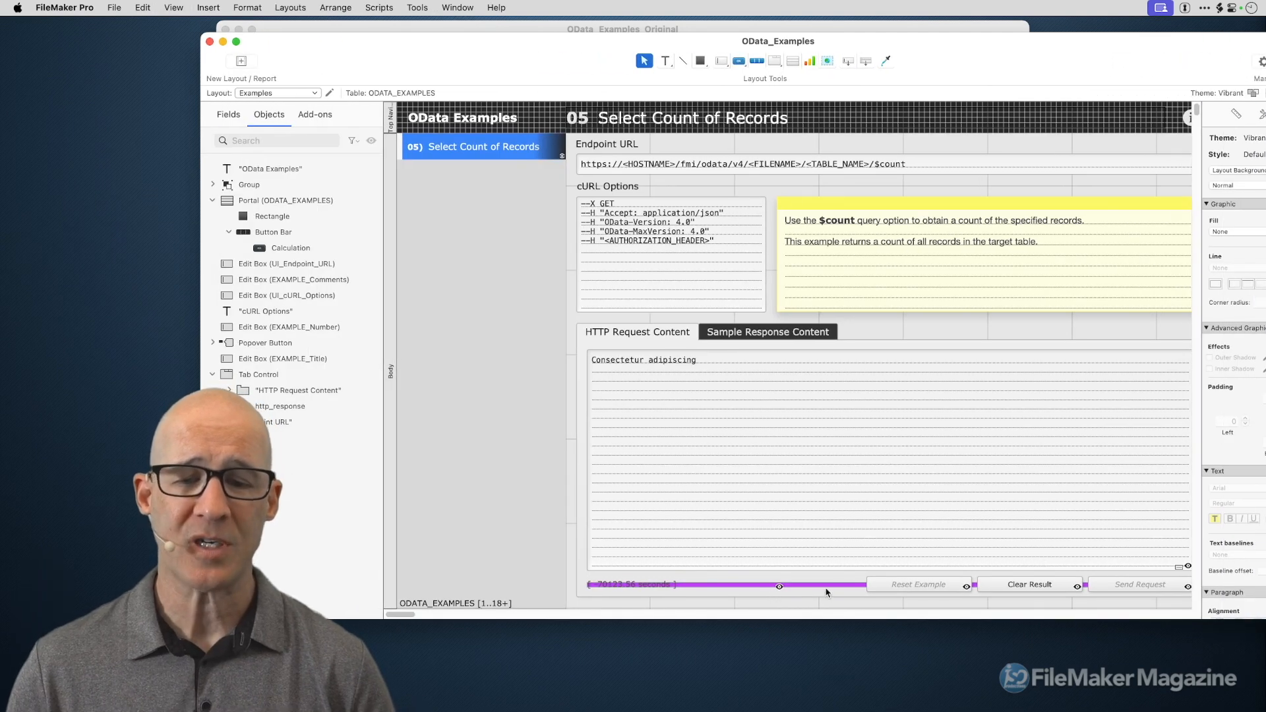